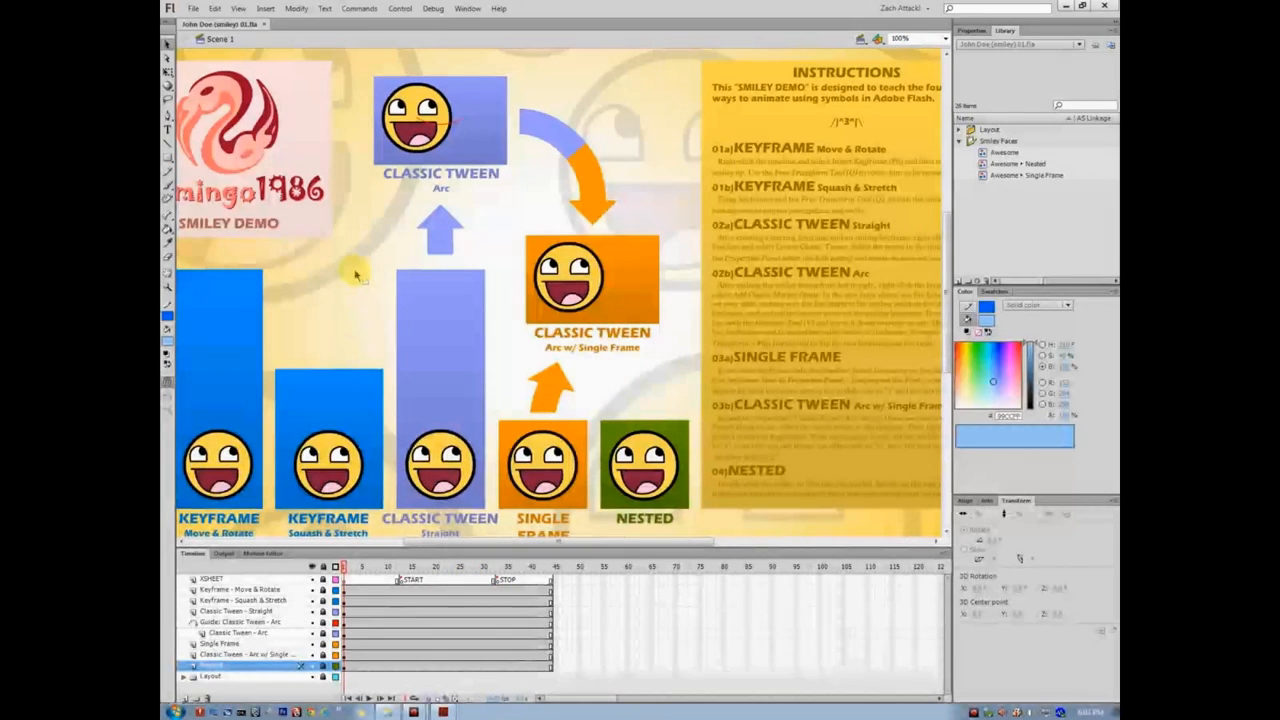
- Save the document under a new file name, putting the animator's full name before "(smiley) 01.fla", in Flash CS6 format
key("ctrl+2")
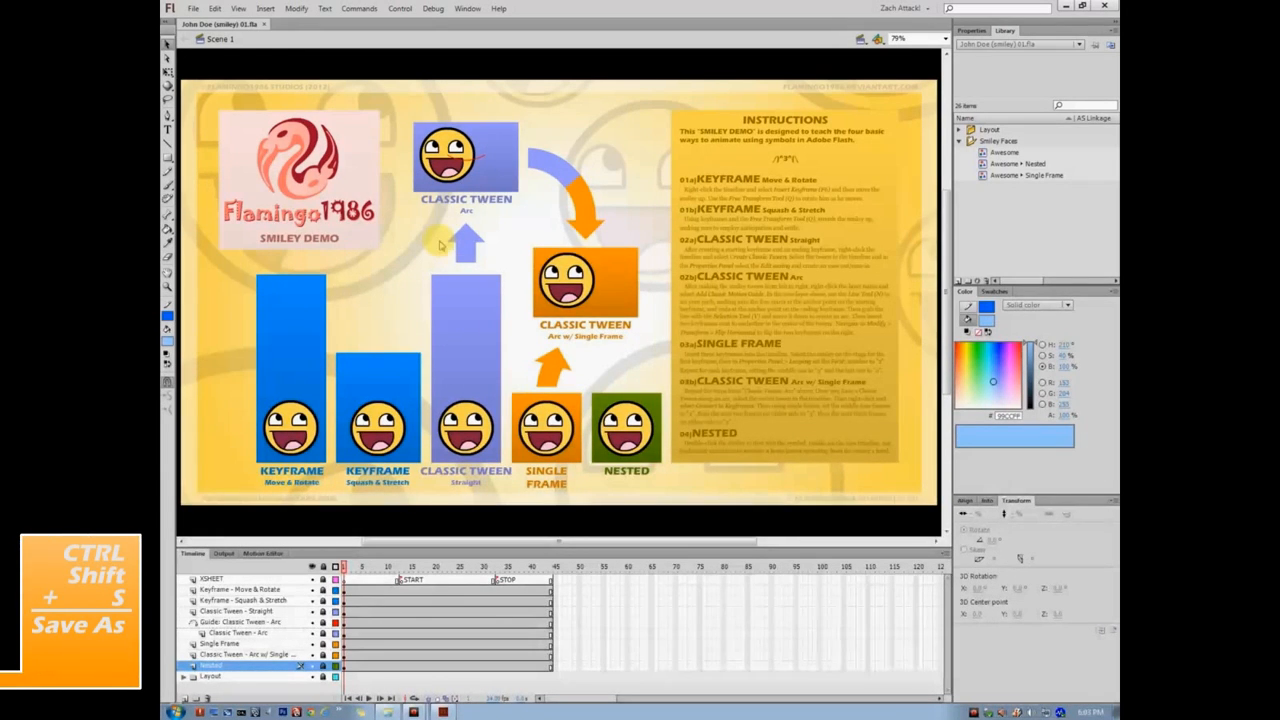
key("ctrl+shift+s")
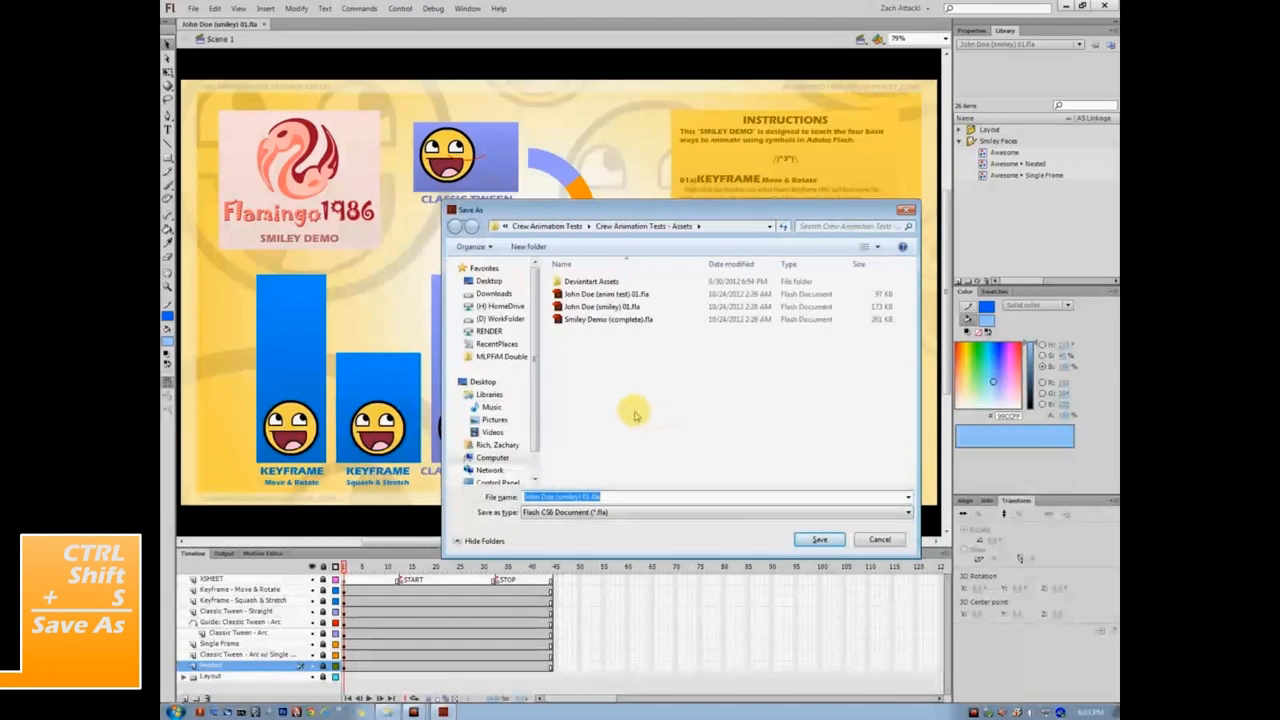
left_click(622, 496)
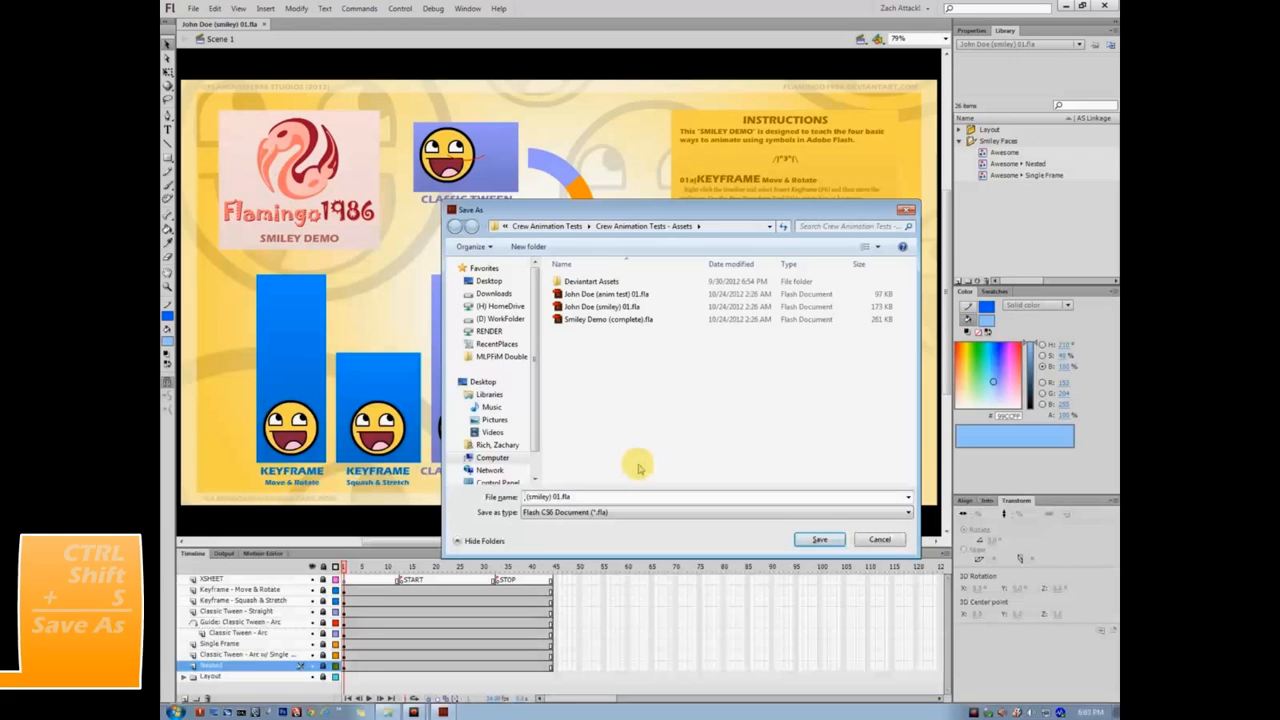
type("Zachary Rich")
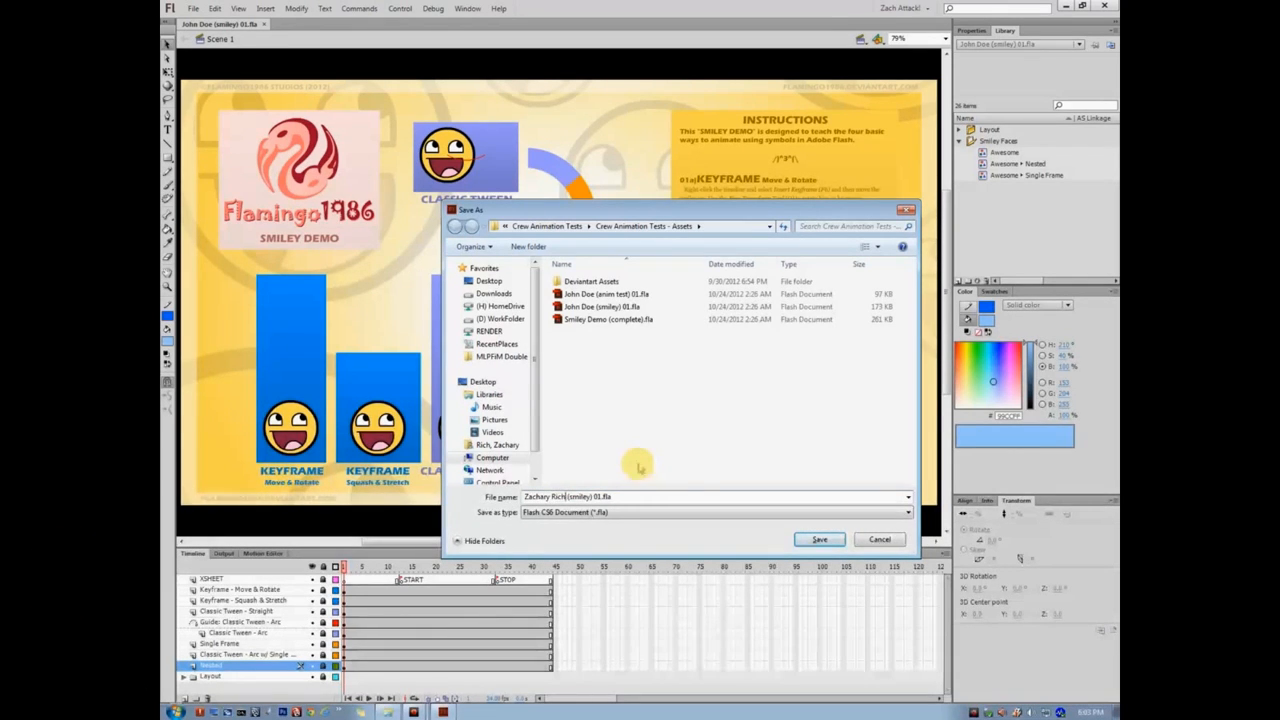
left_click(819, 539)
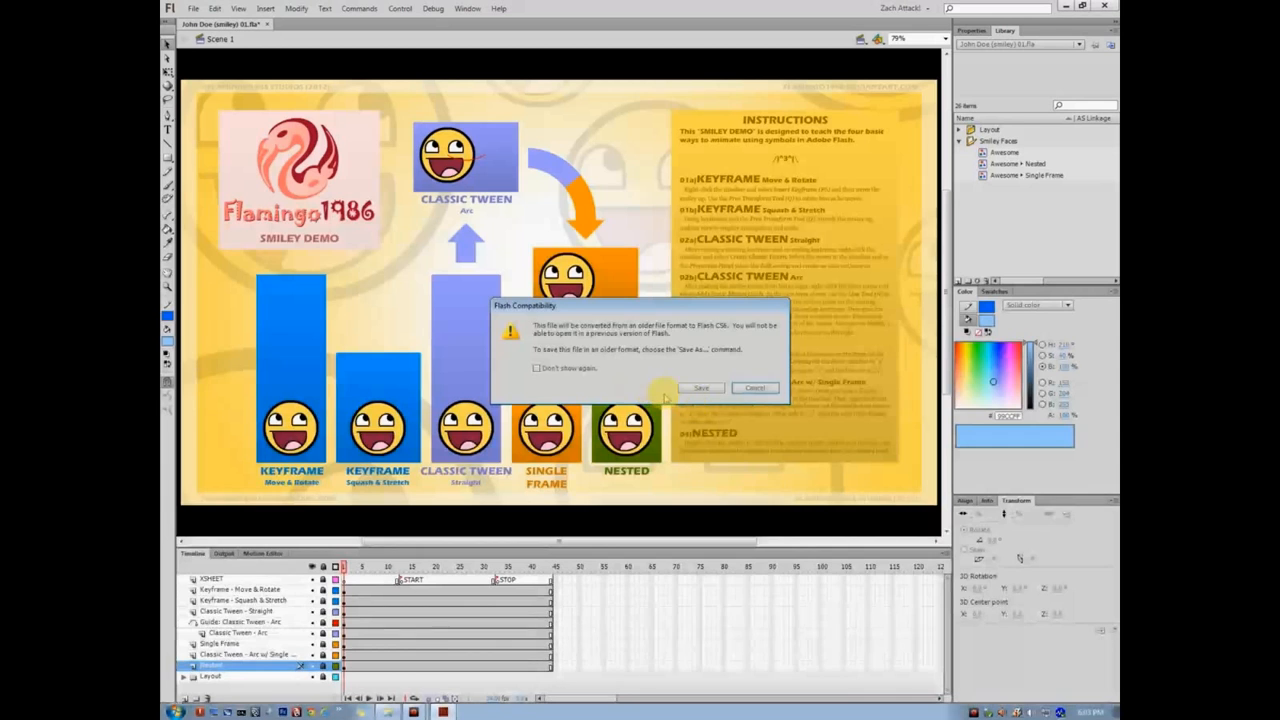
left_click(704, 388)
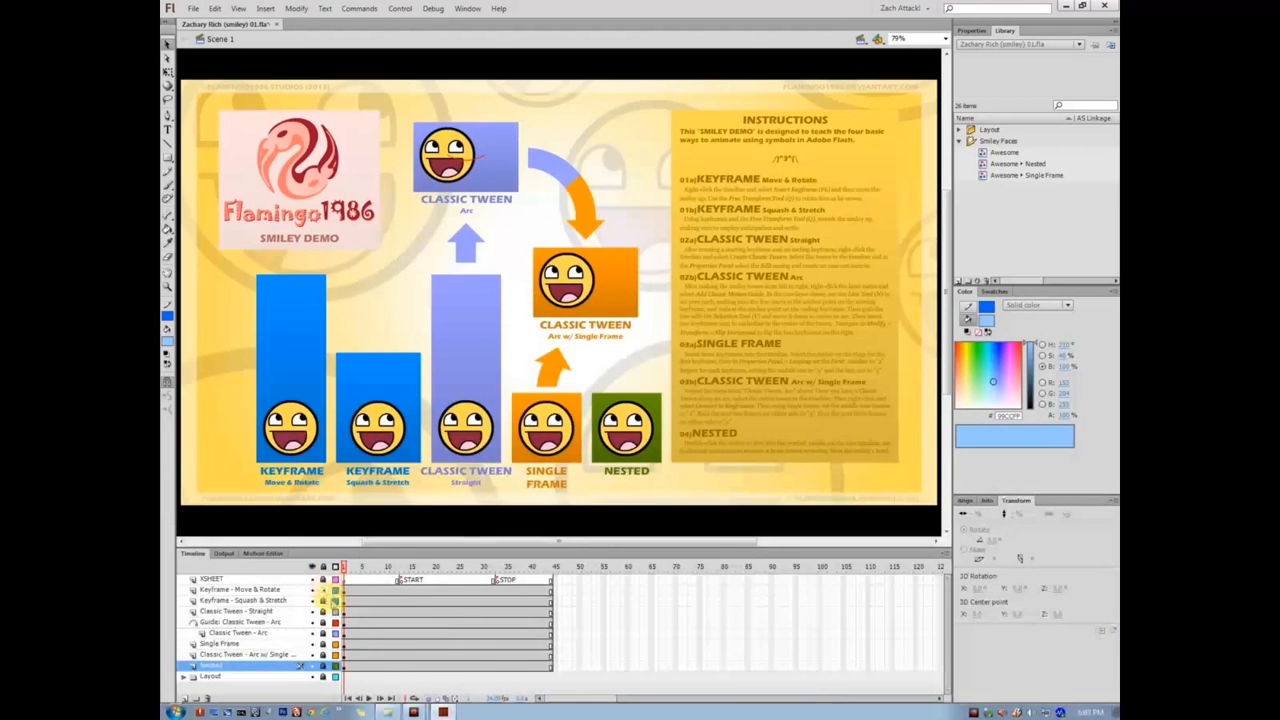
- Insert keyframes at the START and STOP labels on the Keyframe - Move & Rotate layer
mouse_move(341, 567)
left_mouse_down()
mouse_move(471, 567)
mouse_move(341, 567)
left_mouse_up()
left_click(292, 428)
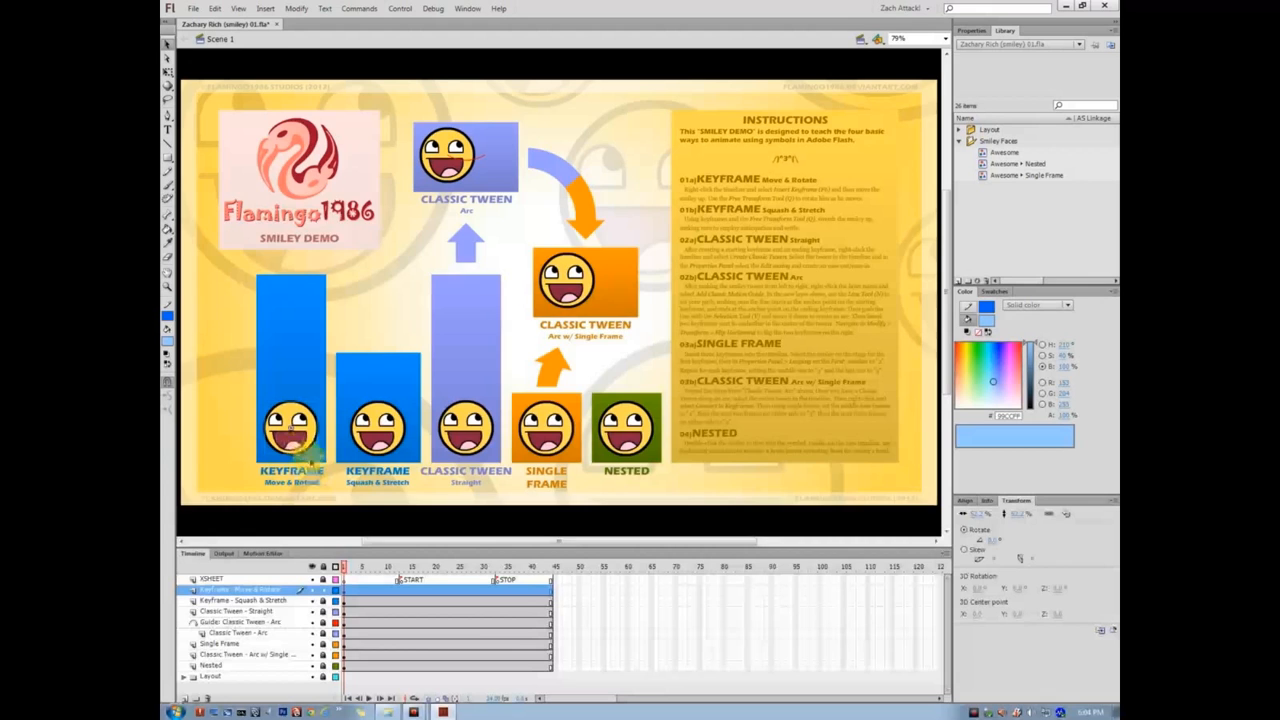
key("ctrl+equal")
left_click_drag(586, 234, 571, 323)
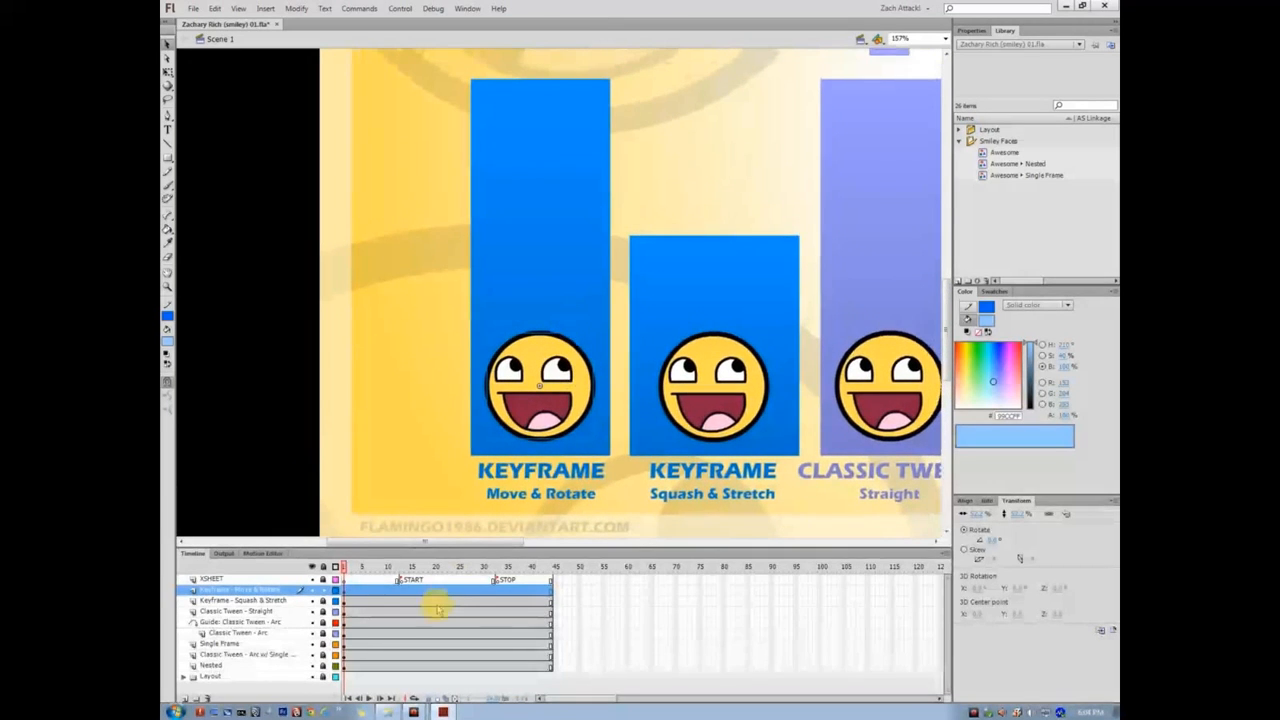
left_click(402, 592)
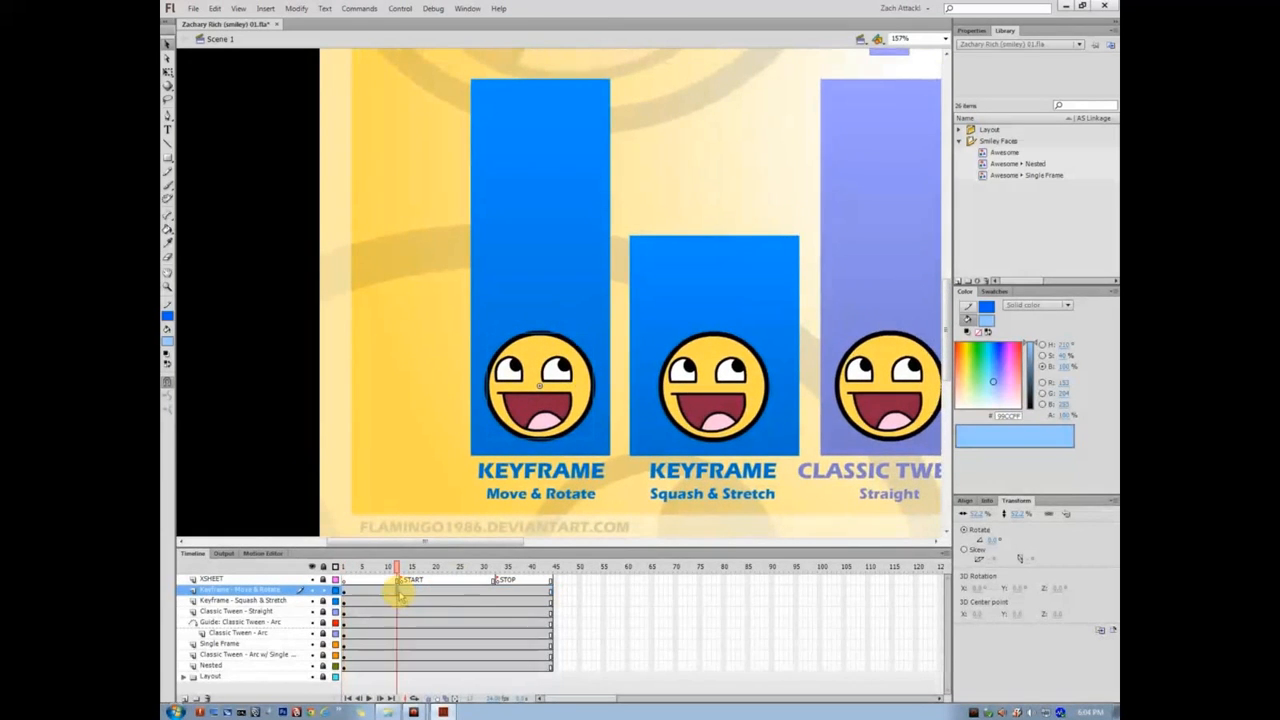
left_click(497, 592)
key("F6")
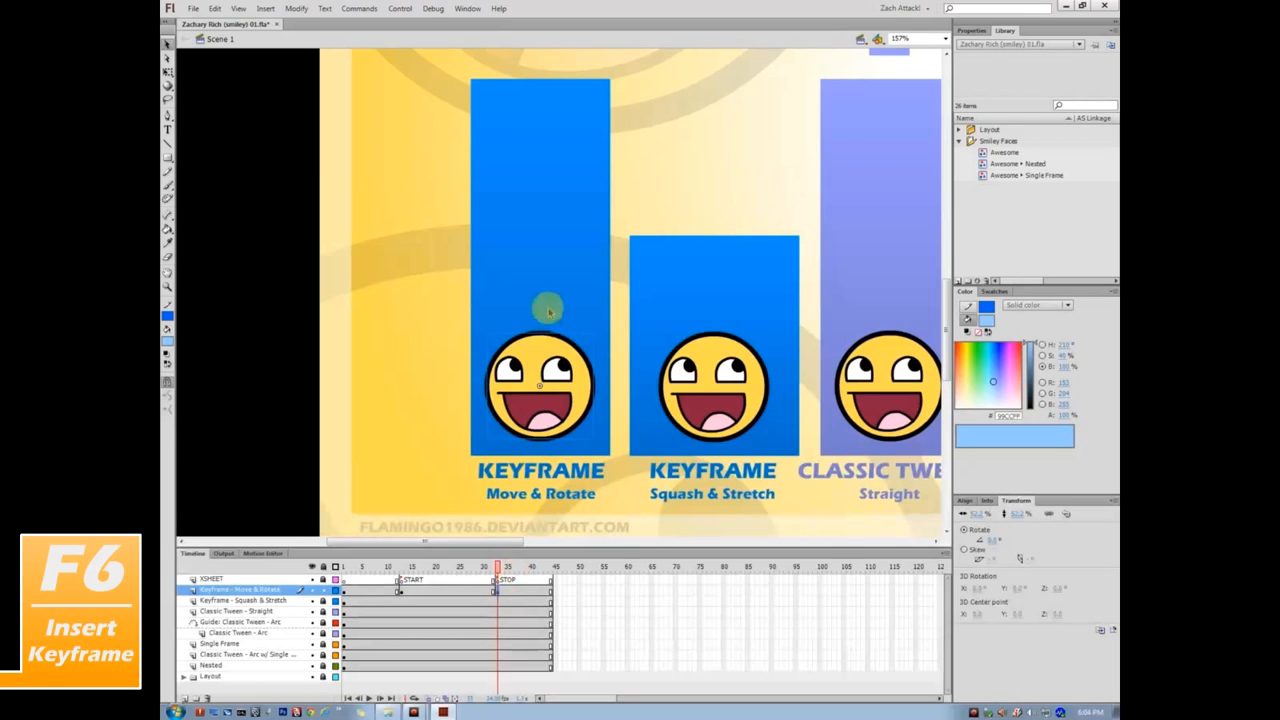
- On the STOP keyframe, move the smiley straight up to the top of the Move & Rotate column and rotate it 180°
left_click_drag(560, 385, 560, 160)
key("q")
left_click_drag(592, 103, 486, 226)
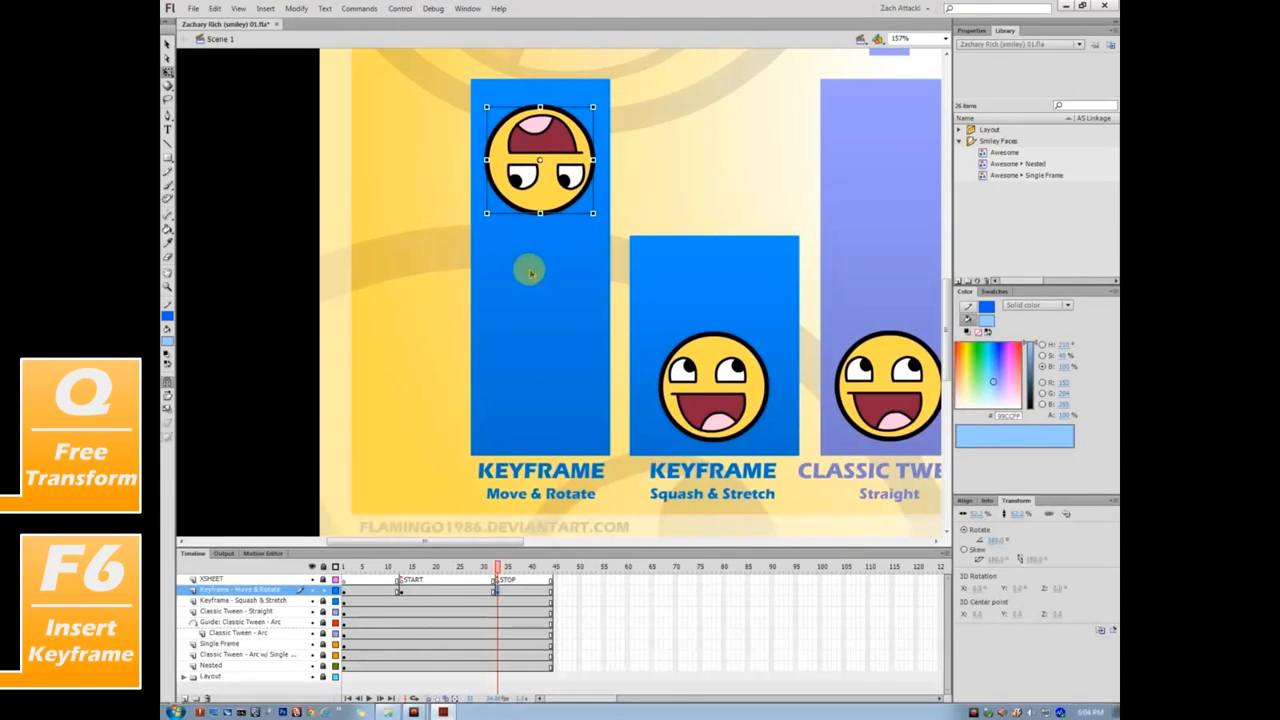
- Create a classic tween between the START and STOP keyframes and shape its custom easing into an ease-in, ease-out S-curve
right_click(447, 591)
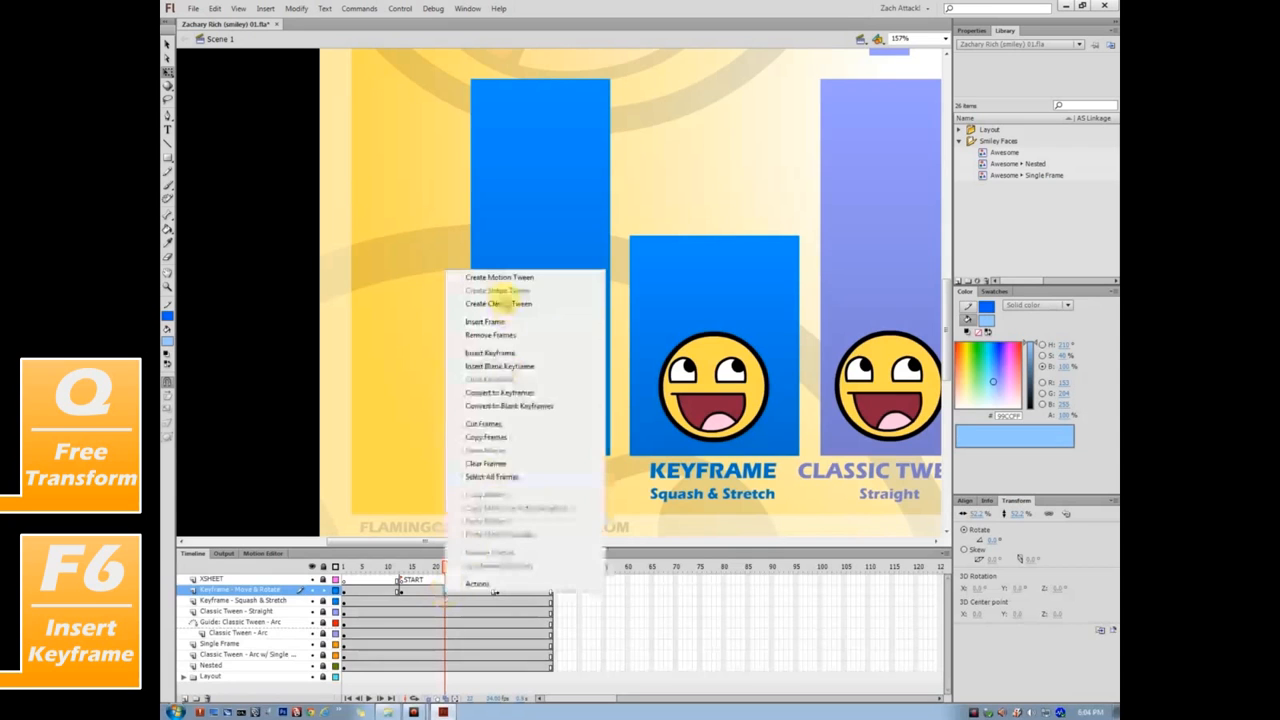
left_click(501, 303)
mouse_move(437, 579)
left_mouse_down()
mouse_move(428, 569)
mouse_move(508, 569)
mouse_move(398, 567)
mouse_move(523, 569)
mouse_move(409, 578)
mouse_move(443, 578)
left_mouse_up()
left_click(985, 30)
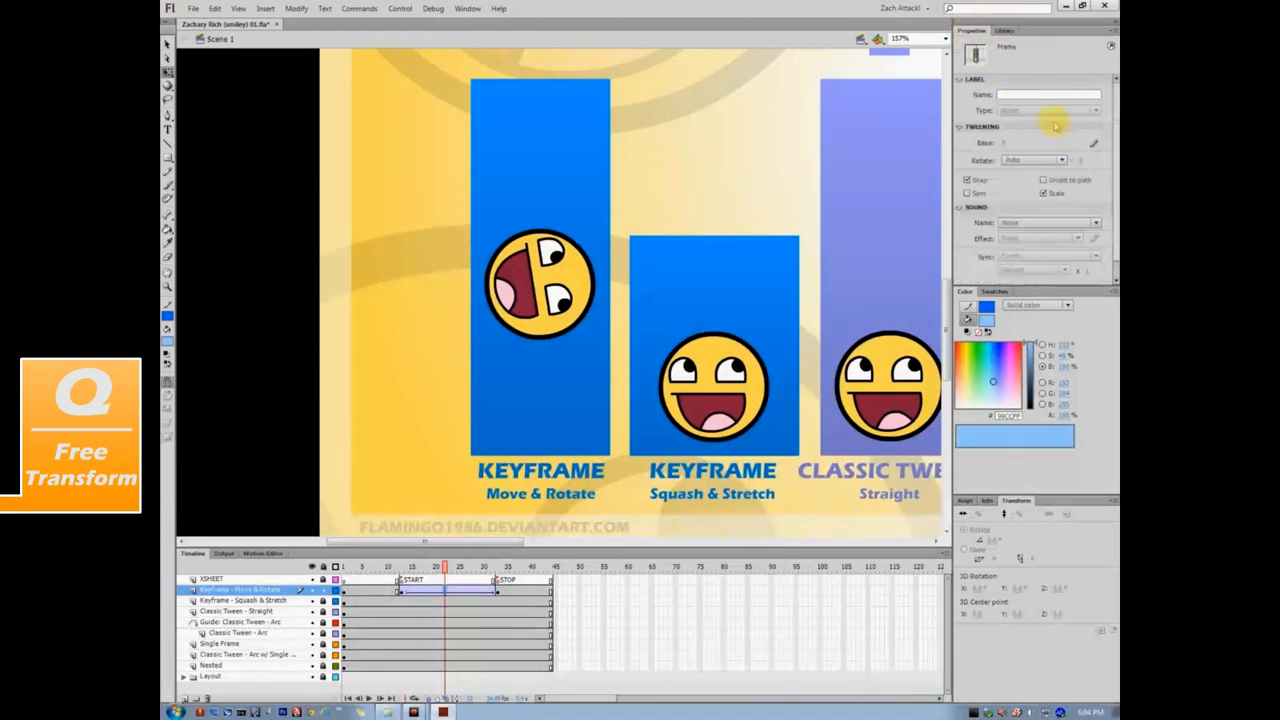
left_click(1094, 146)
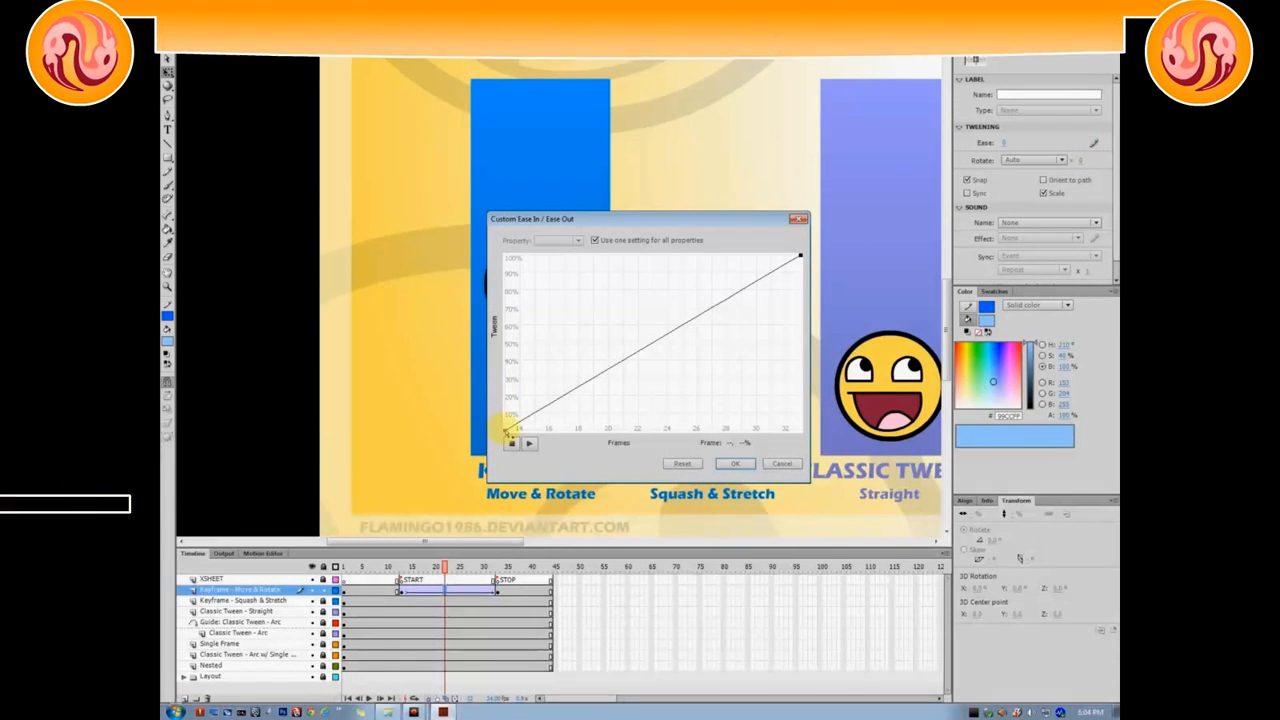
left_click_drag(606, 370, 653, 413)
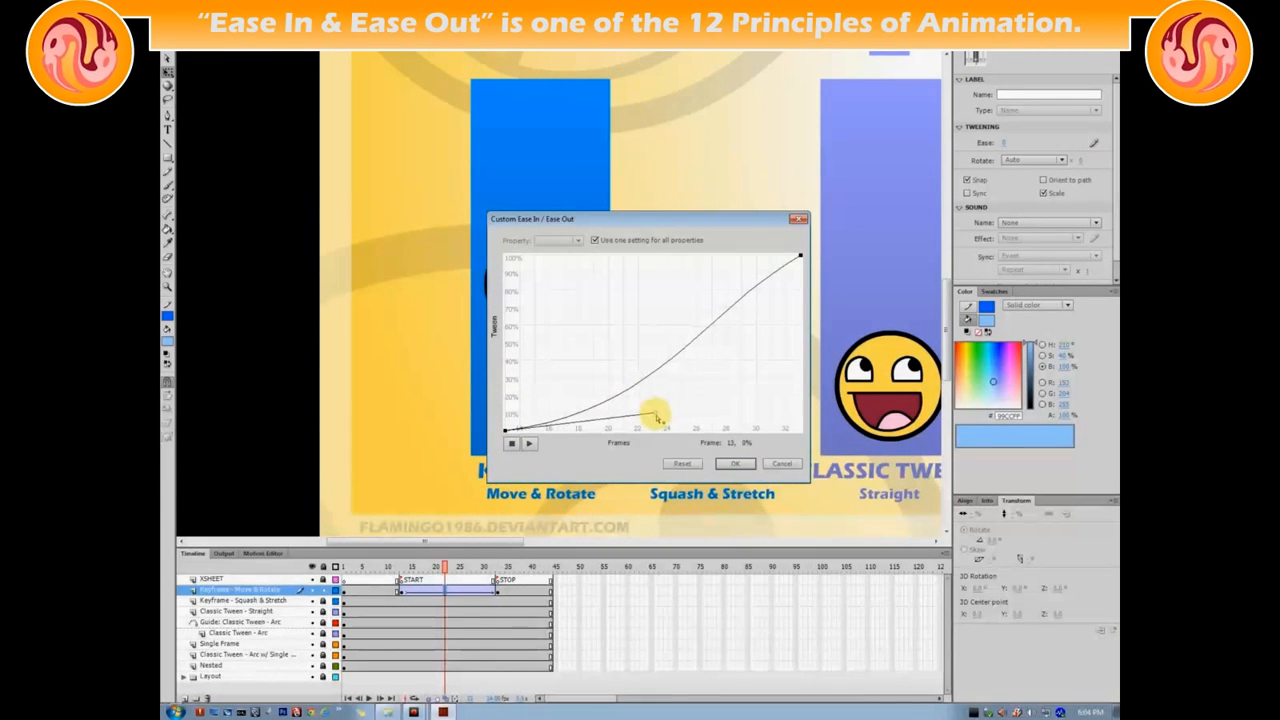
left_click_drag(800, 258, 652, 277)
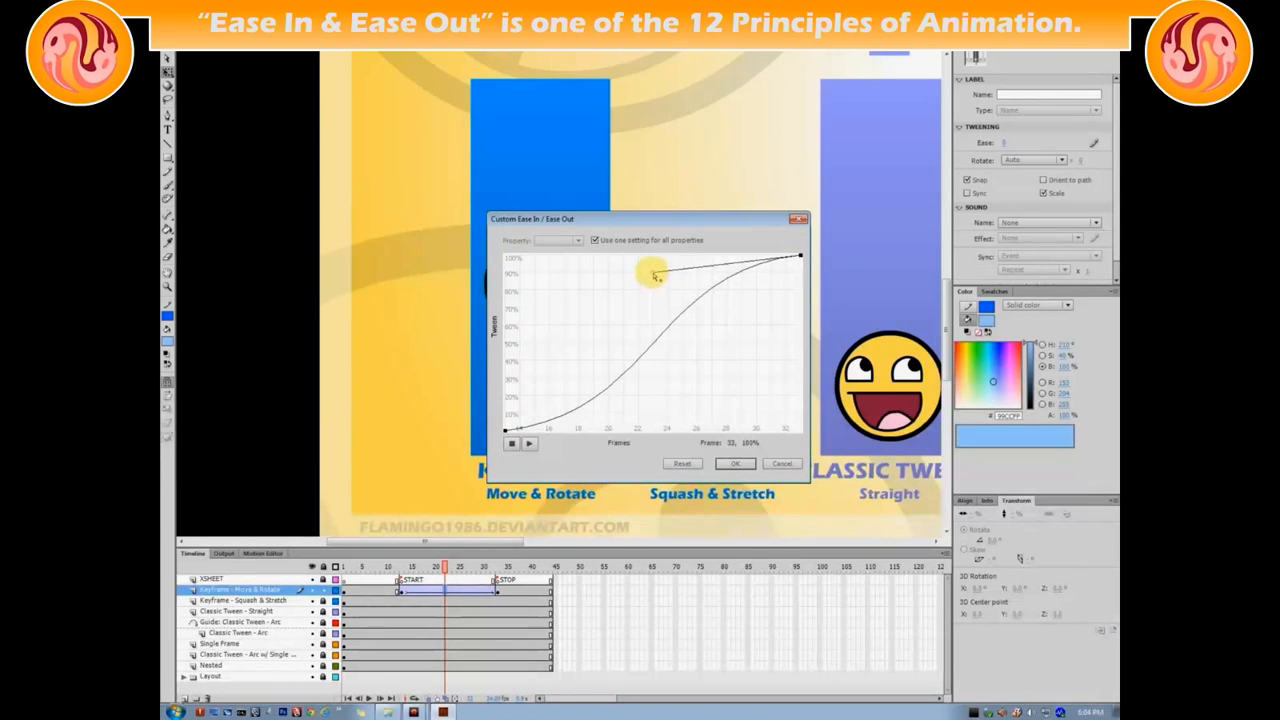
left_click(735, 465)
- Convert all tweened frames between START and STOP on the Move & Rotate layer to keyframes and remove the tween
left_click_drag(443, 568, 492, 566)
left_click_drag(404, 591, 492, 591)
key("F6")
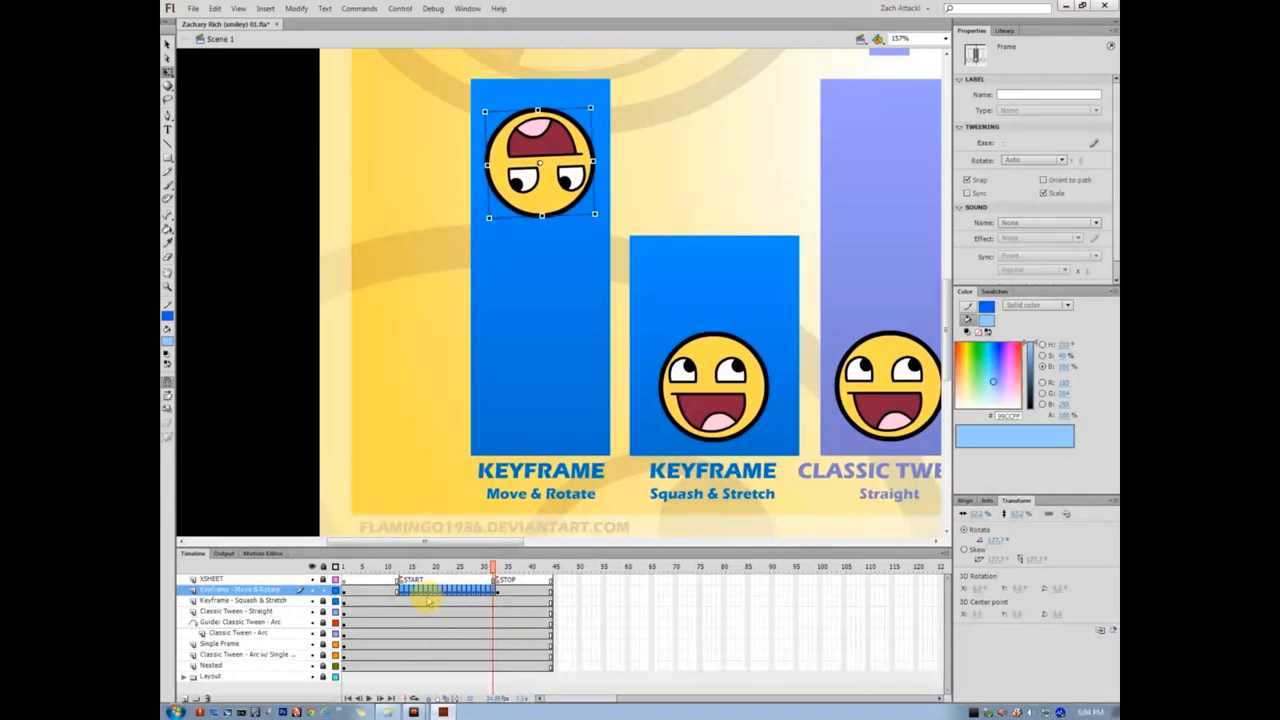
right_click(428, 594)
left_click(460, 281)
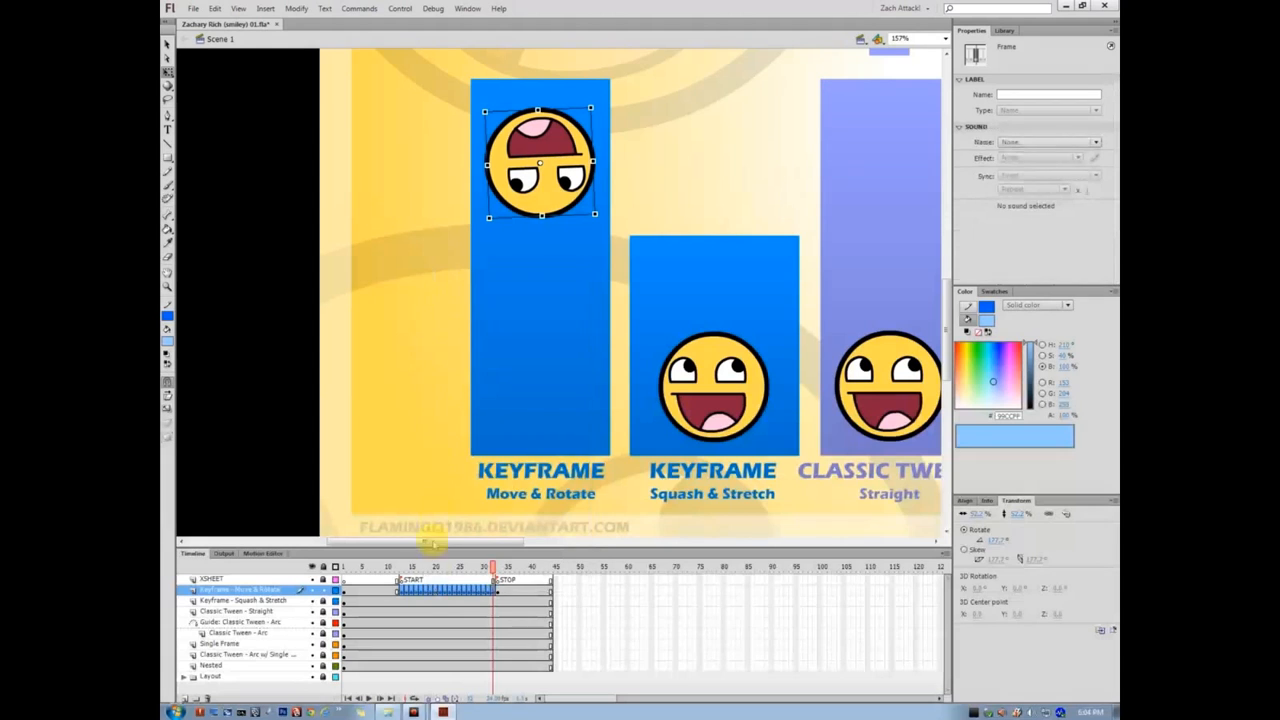
- Clear every second keyframe between START and STOP on the Move & Rotate layer
left_click(407, 592)
left_click_drag(418, 593, 494, 592)
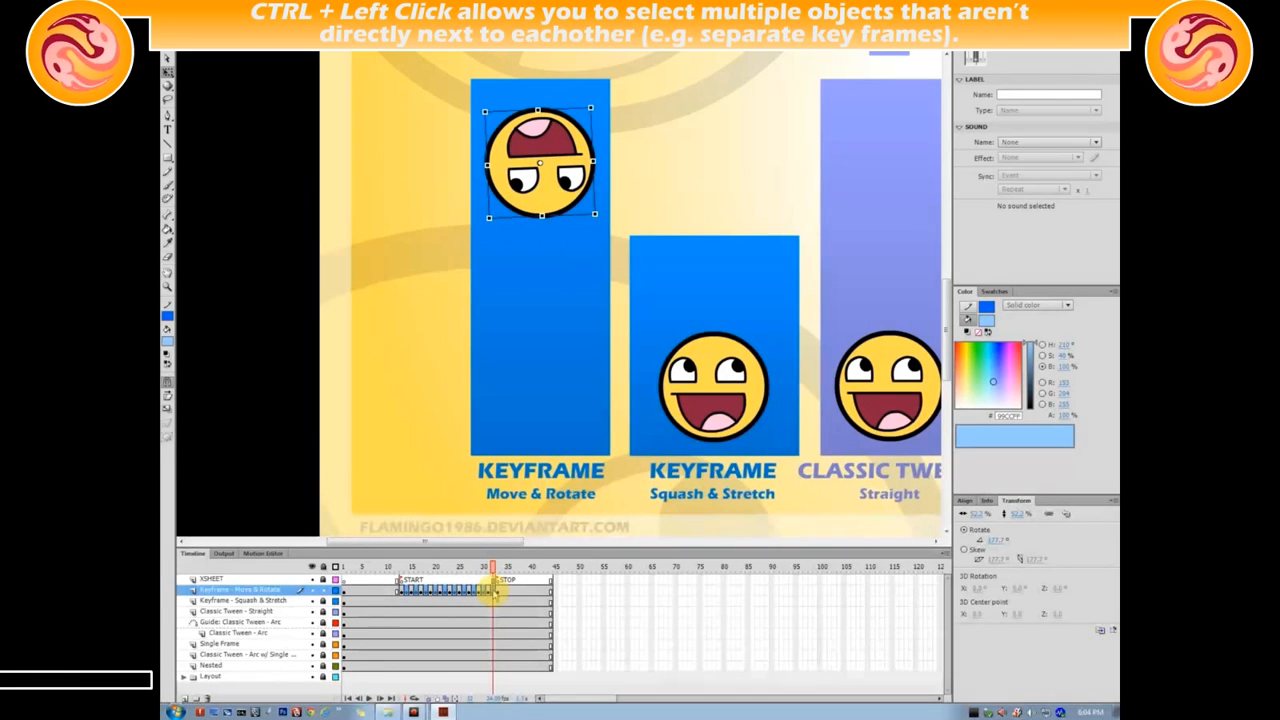
key("shift+F6")
- Play back the move-and-rotate animation from before START and return the playhead to frame 1
left_click_drag(493, 569, 378, 570)
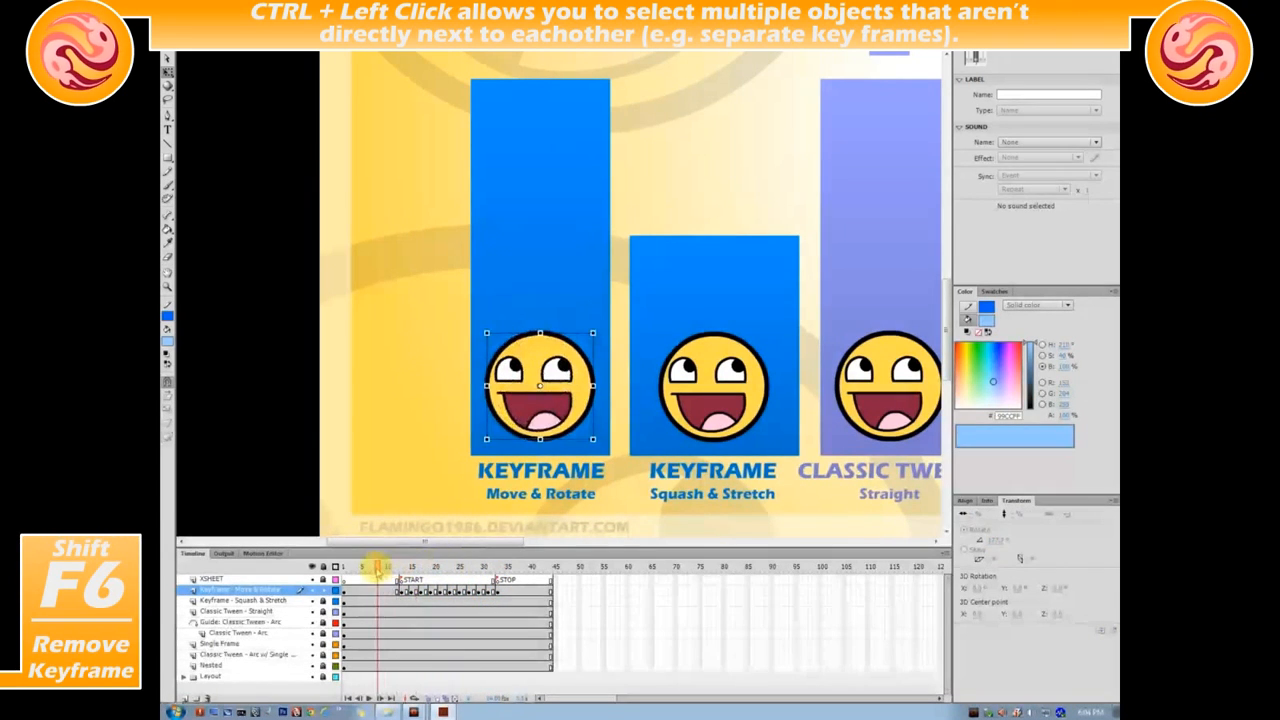
key("Return")
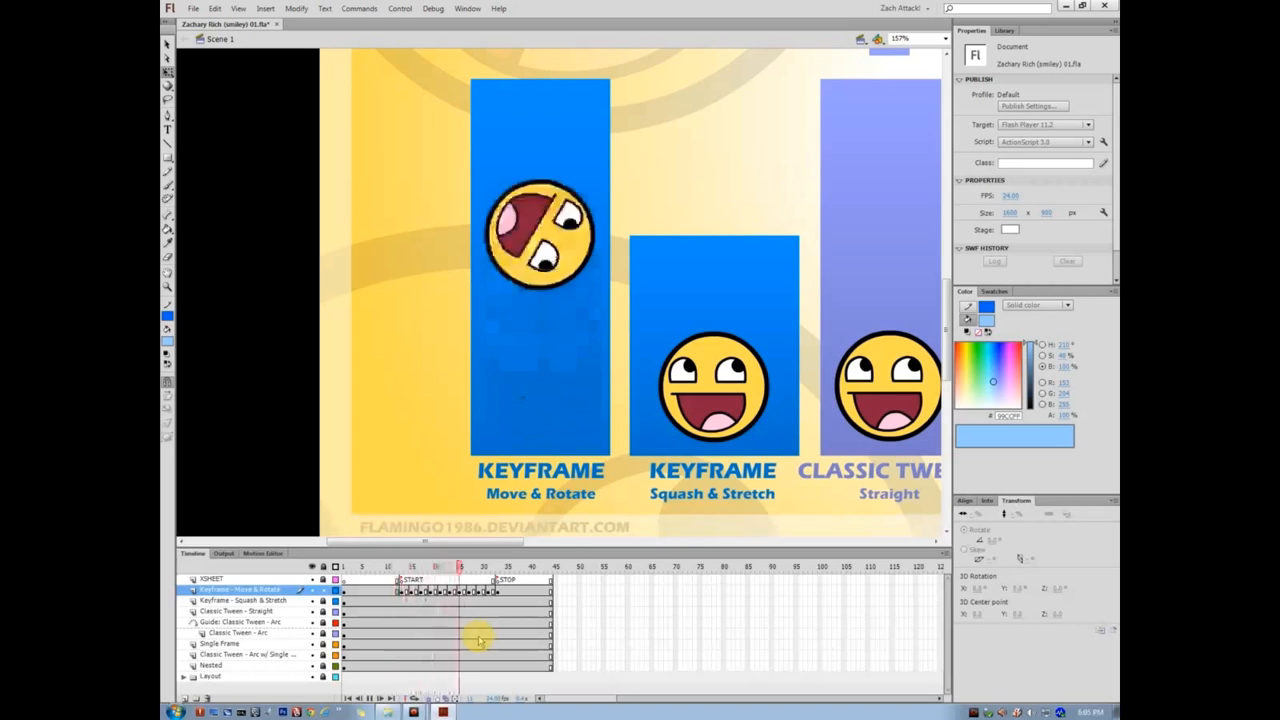
key("Return")
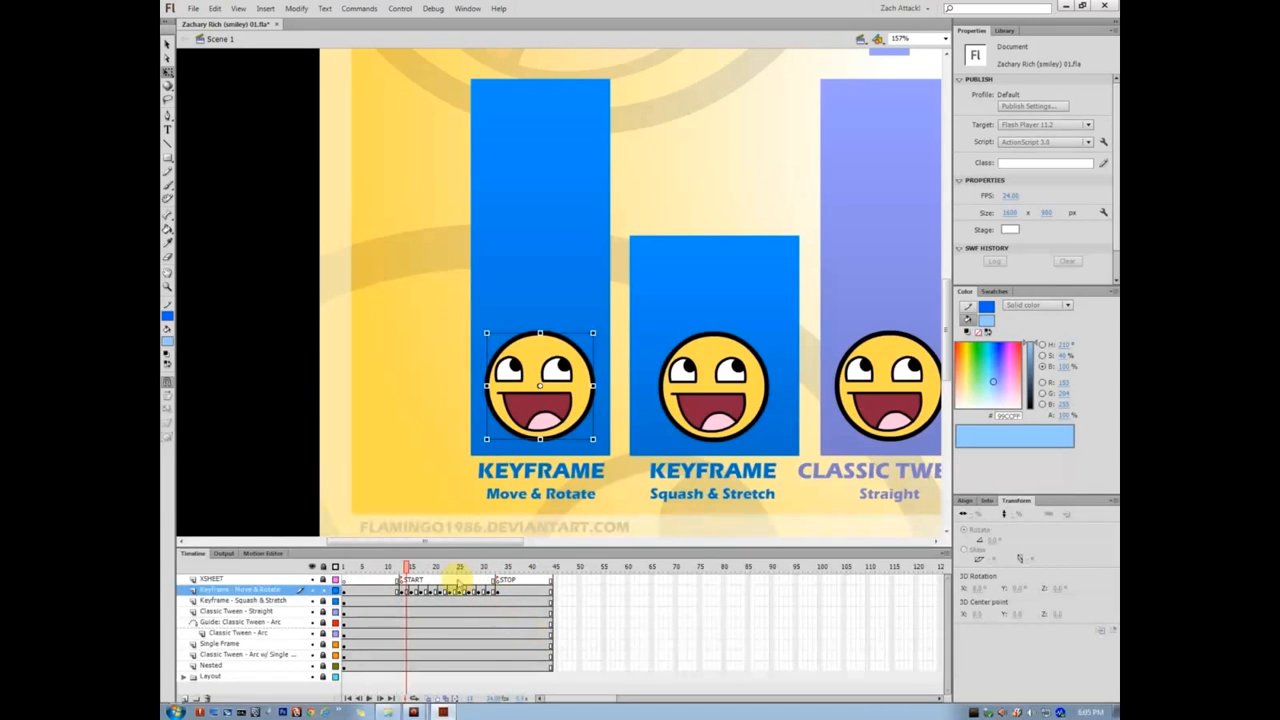
left_click_drag(408, 567, 343, 567)
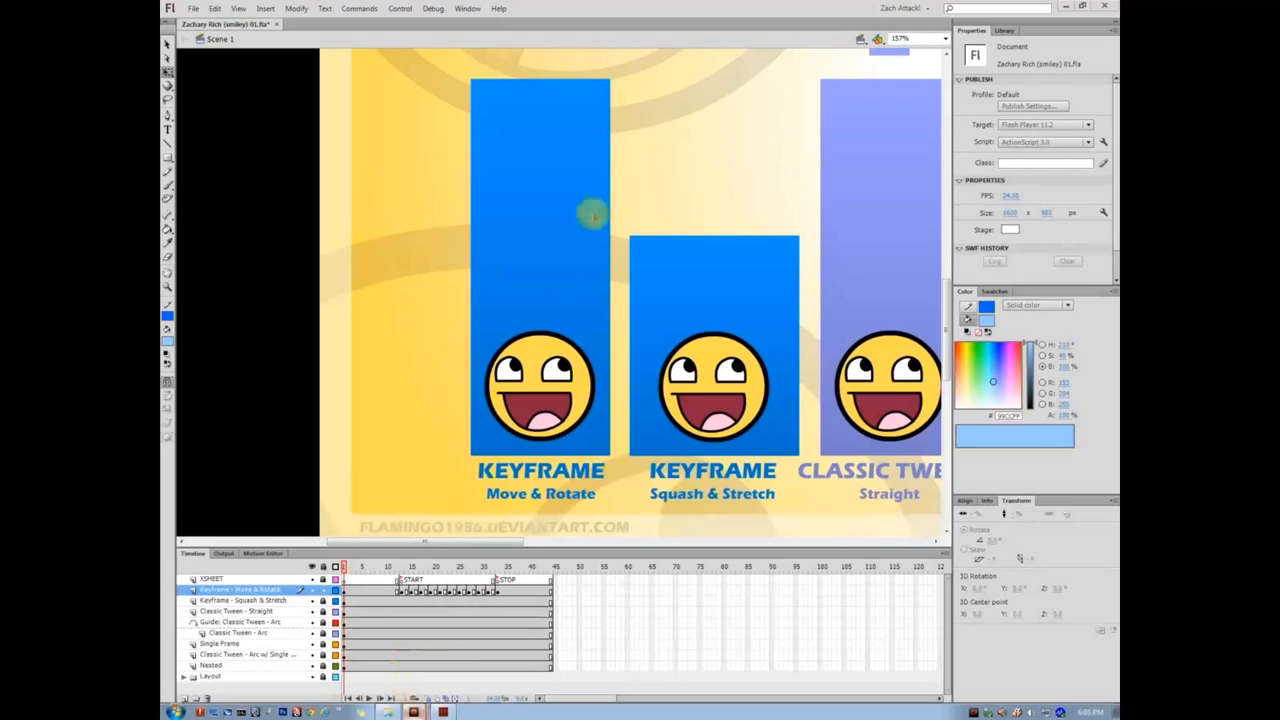
- Insert keyframes at START, STOP and frame 15 on the Keyframe - Squash & Stretch layer
left_click_drag(721, 8, 802, 1)
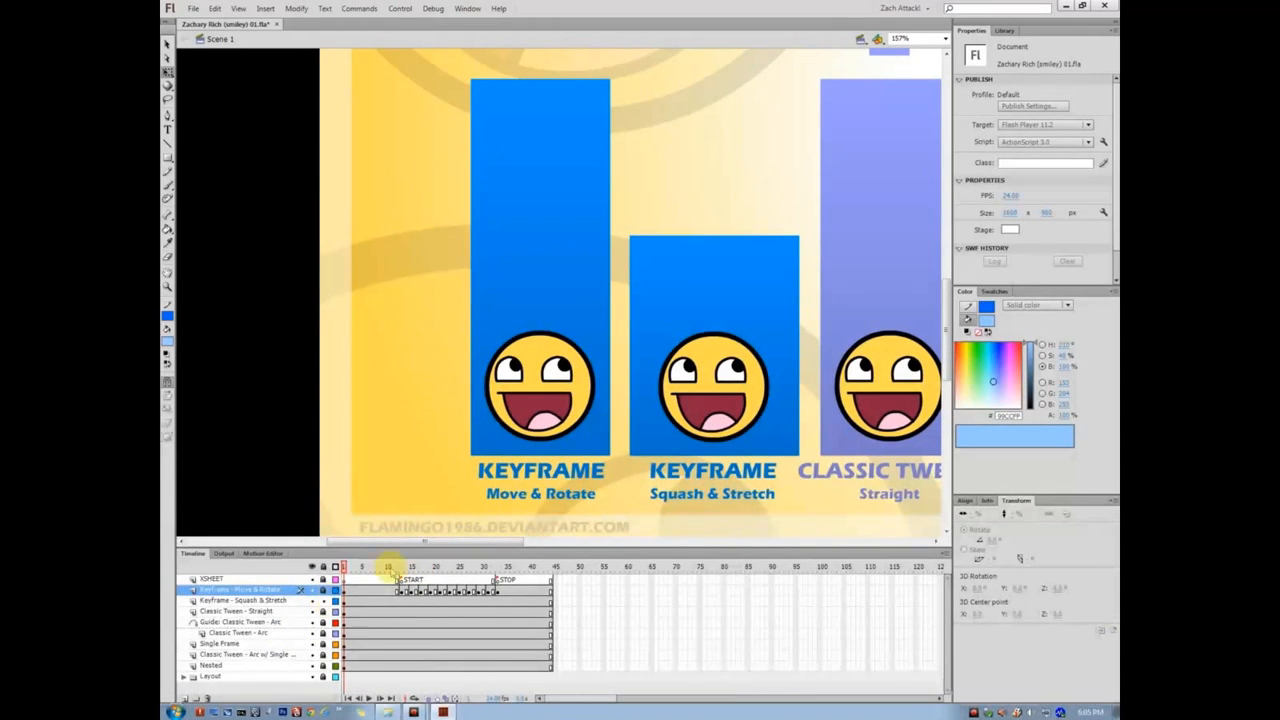
left_click(404, 600)
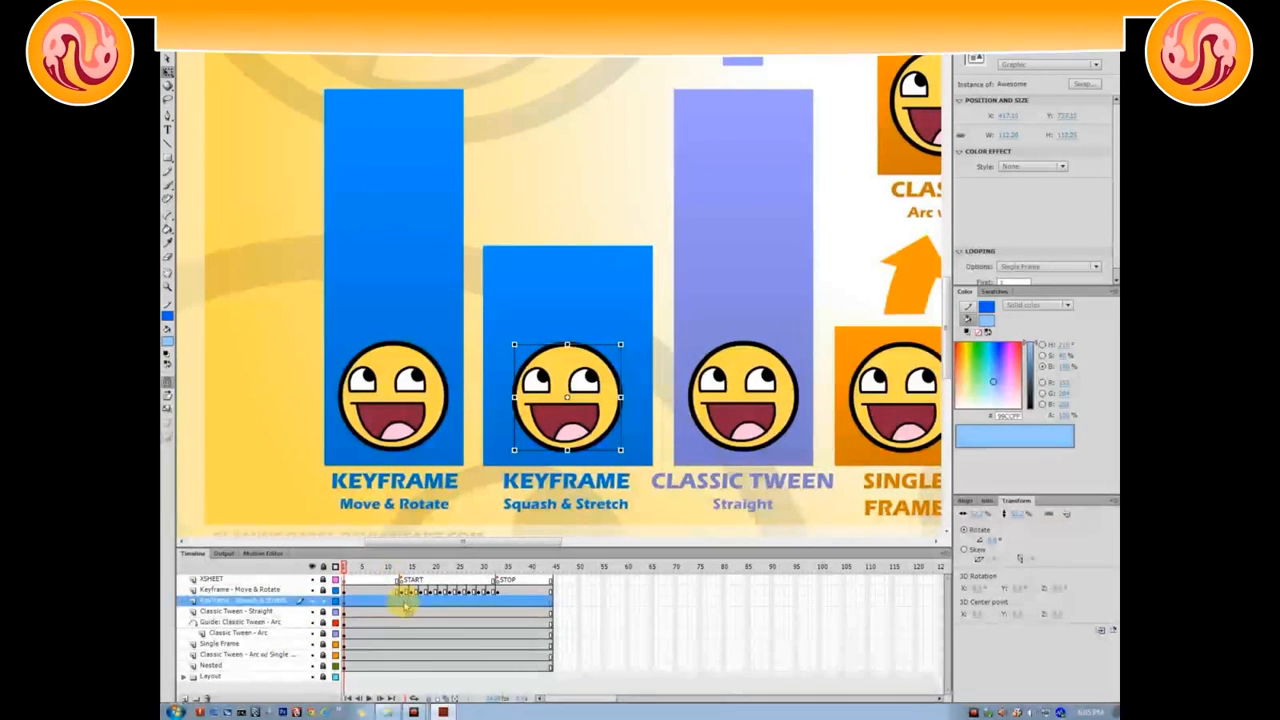
left_click(403, 601)
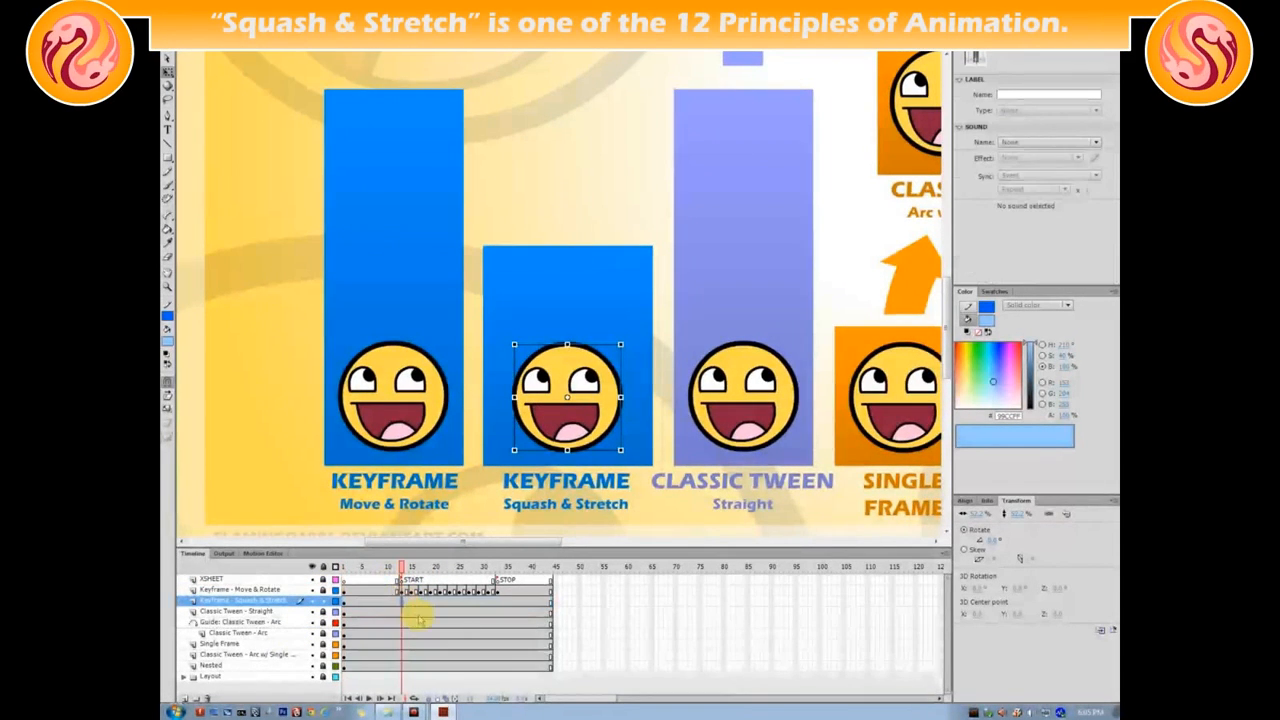
left_click(496, 600)
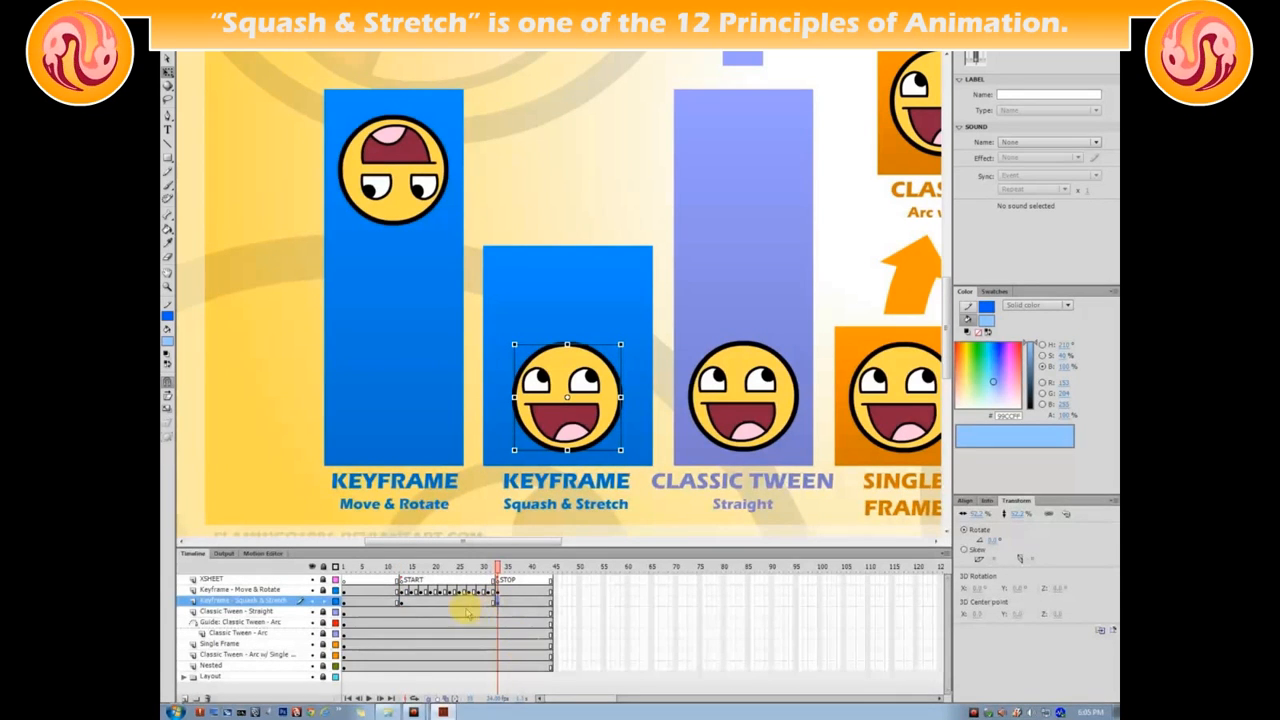
left_click(410, 601)
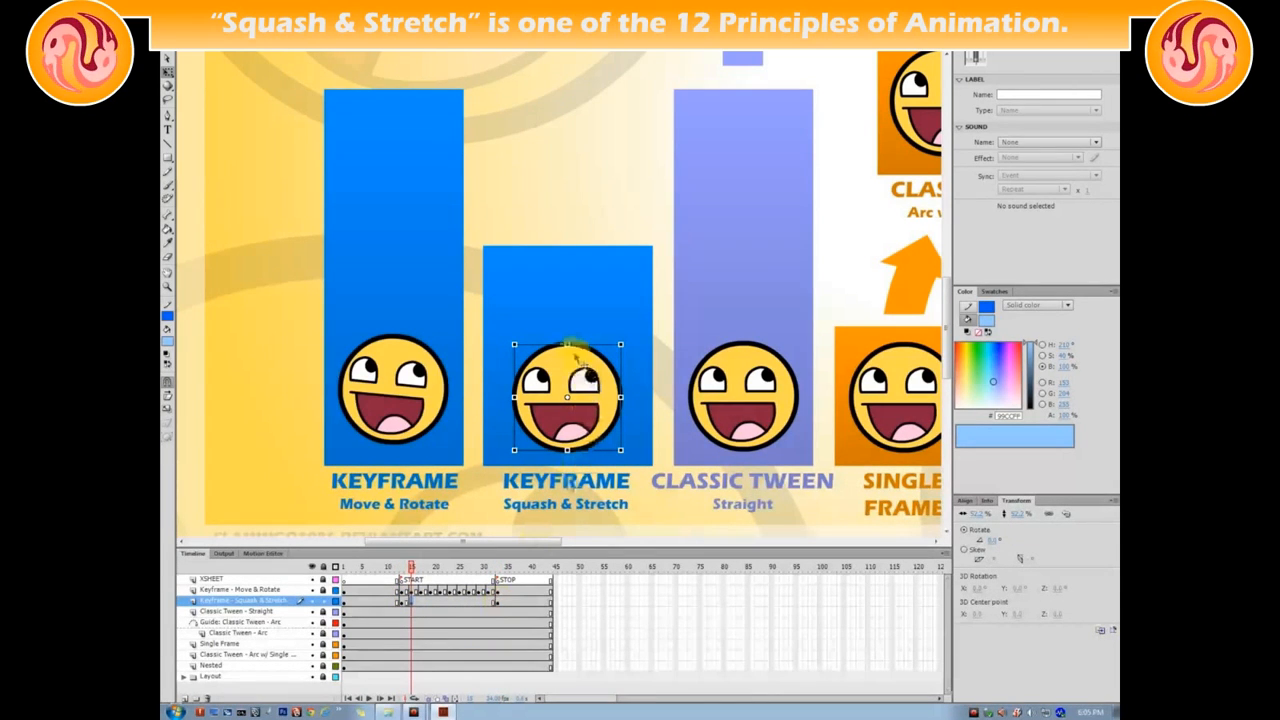
- Try stretching, scaling and rotating the Squash & Stretch smiley on frame 15, pivoting it from the opposite side or corner
left_click_drag(566, 340, 560, 261)
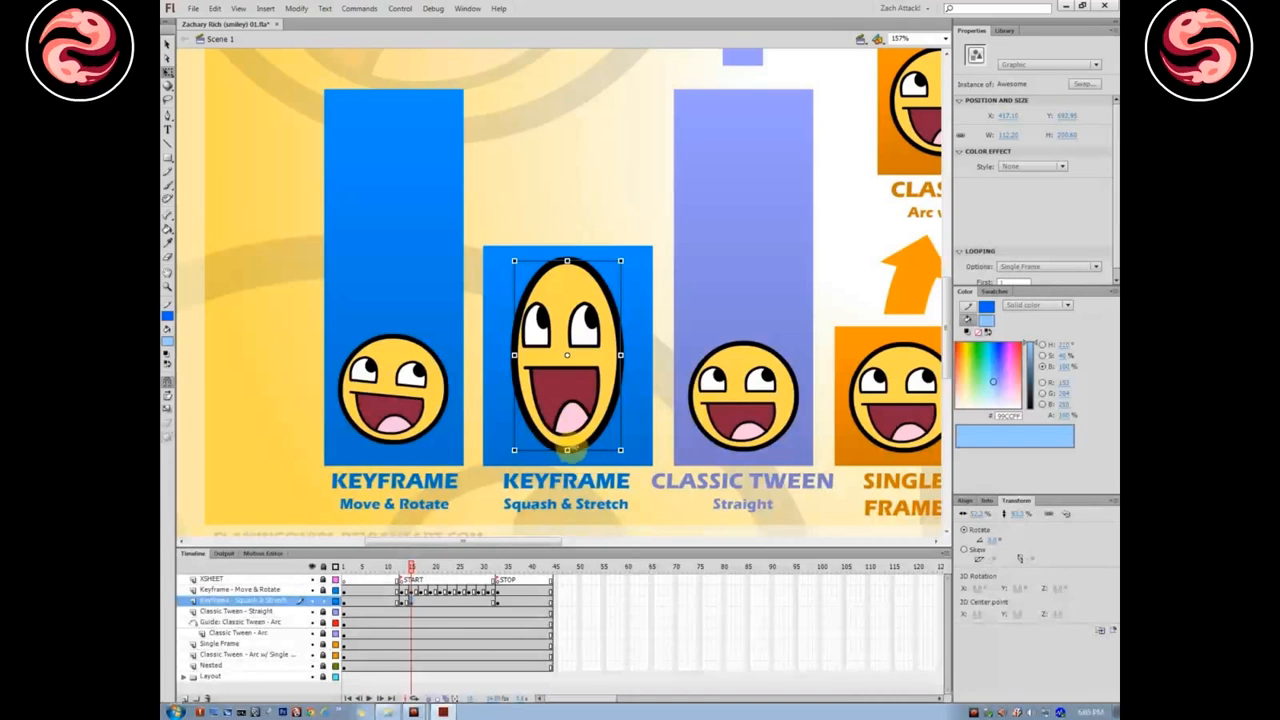
left_click_drag(620, 261, 637, 321)
left_click_drag(687, 396, 585, 288)
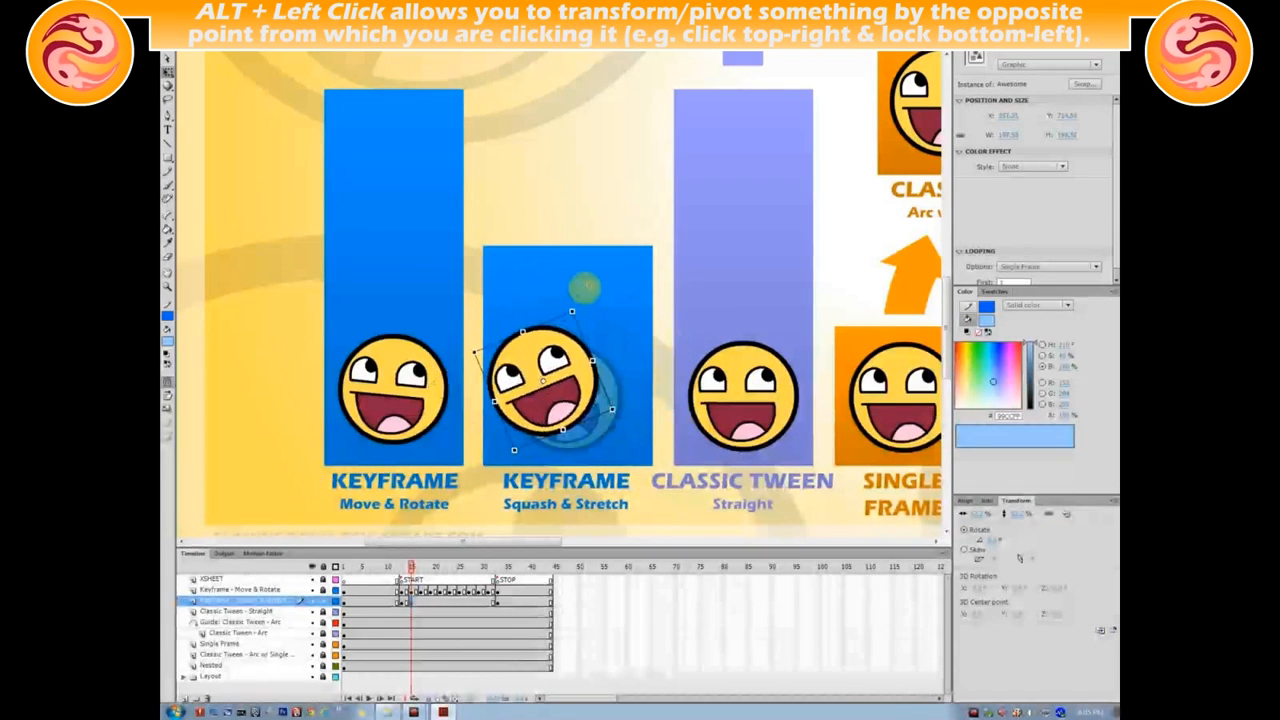
- Squash the Squash & Stretch smiley on frame 15 to about 84 px high and widen it, keeping its base in place
left_click_drag(567, 344, 567, 370)
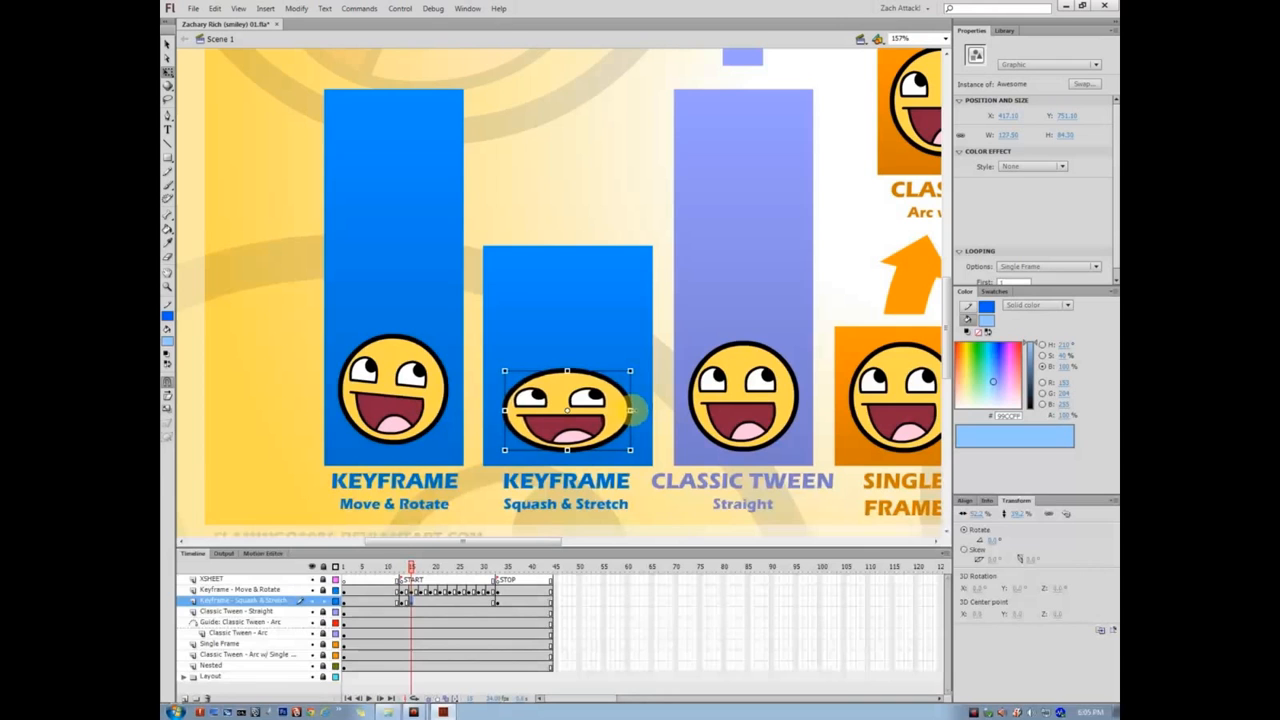
- Step back and forth through the frames around START to examine the change from the round to the squashed smiley
key("Return")
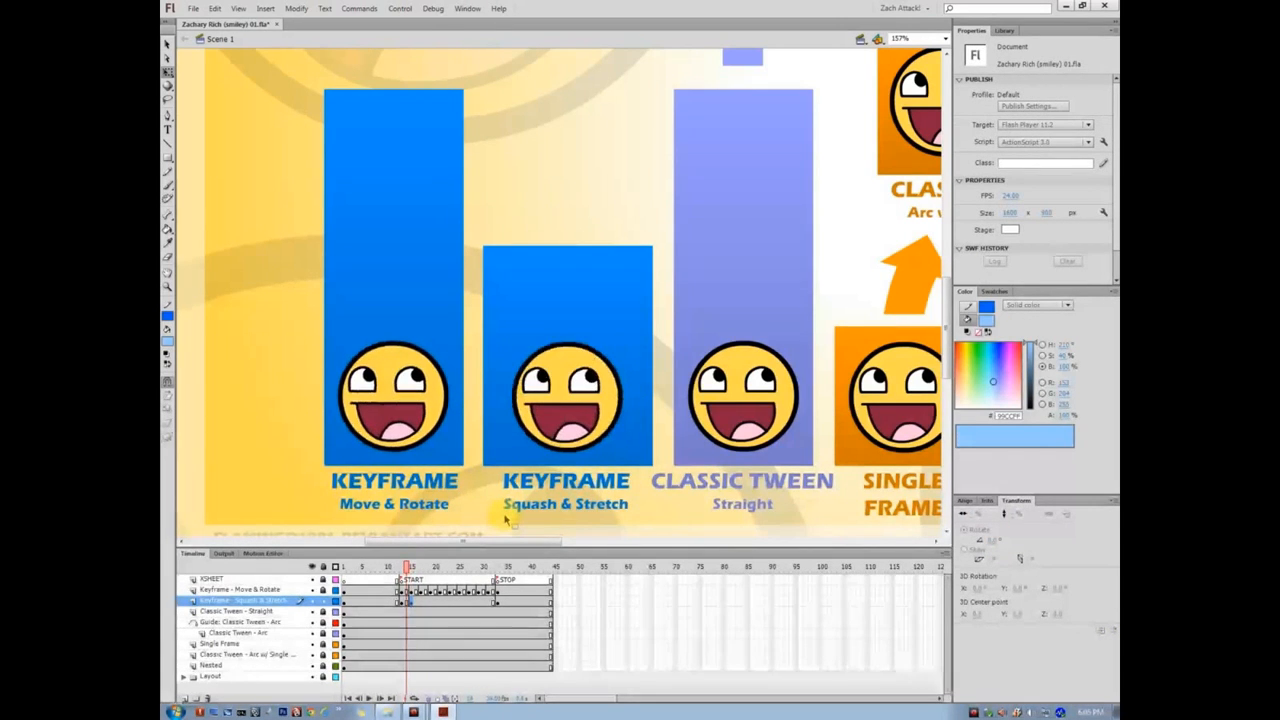
key("comma")
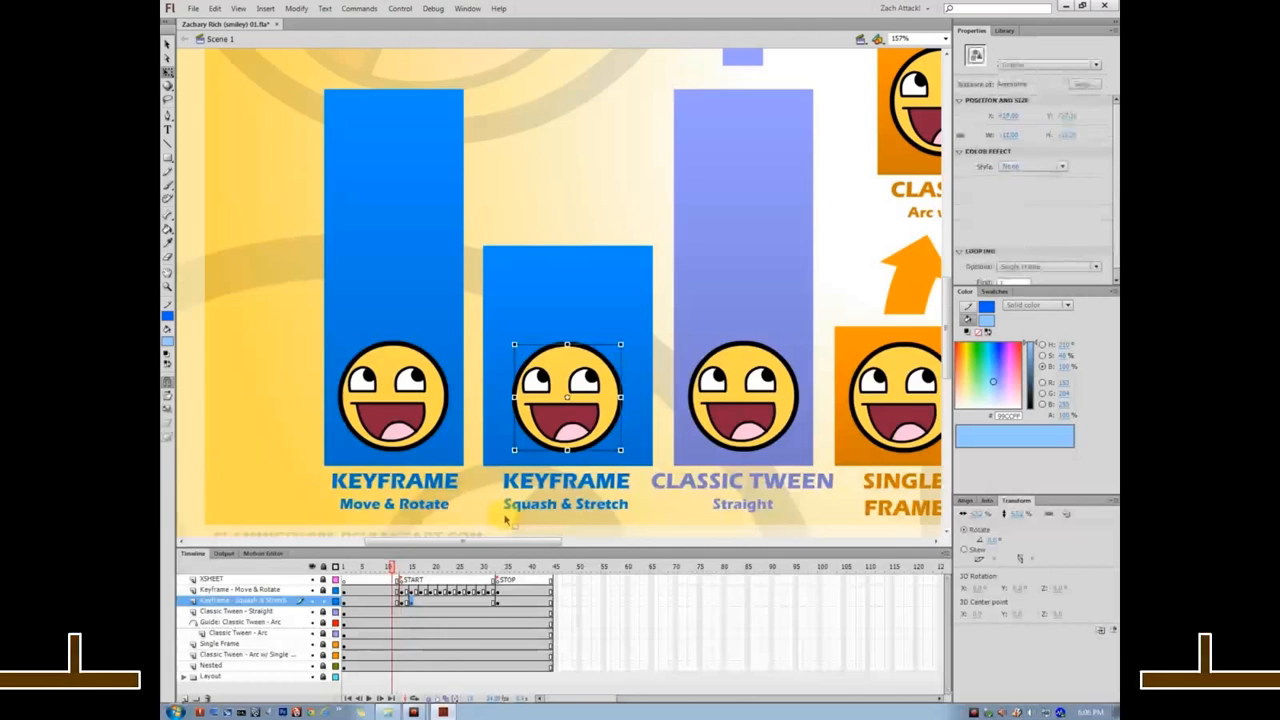
key("period")
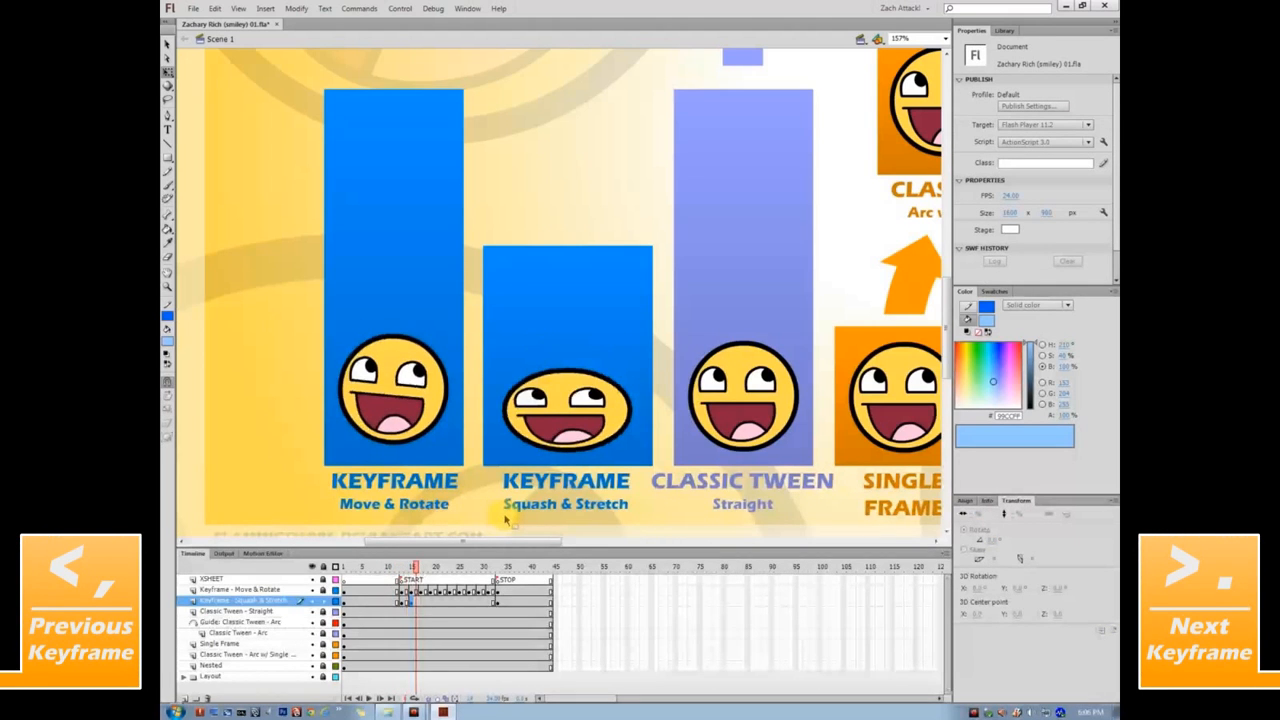
key("comma")
key("period")
key("period")
key("period")
key("period")
key("period")
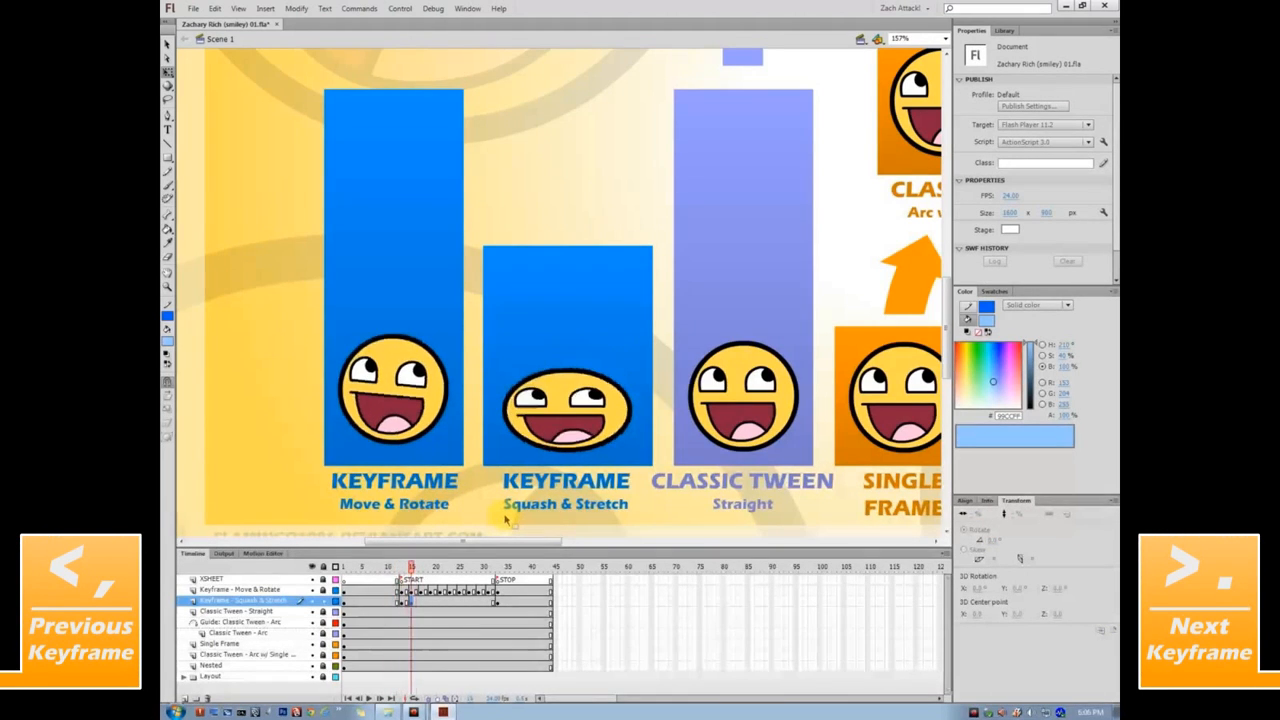
- Flip repeatedly between frames 14 and 15 to compare the round and squashed smileys
key("comma")
key("period")
key("comma")
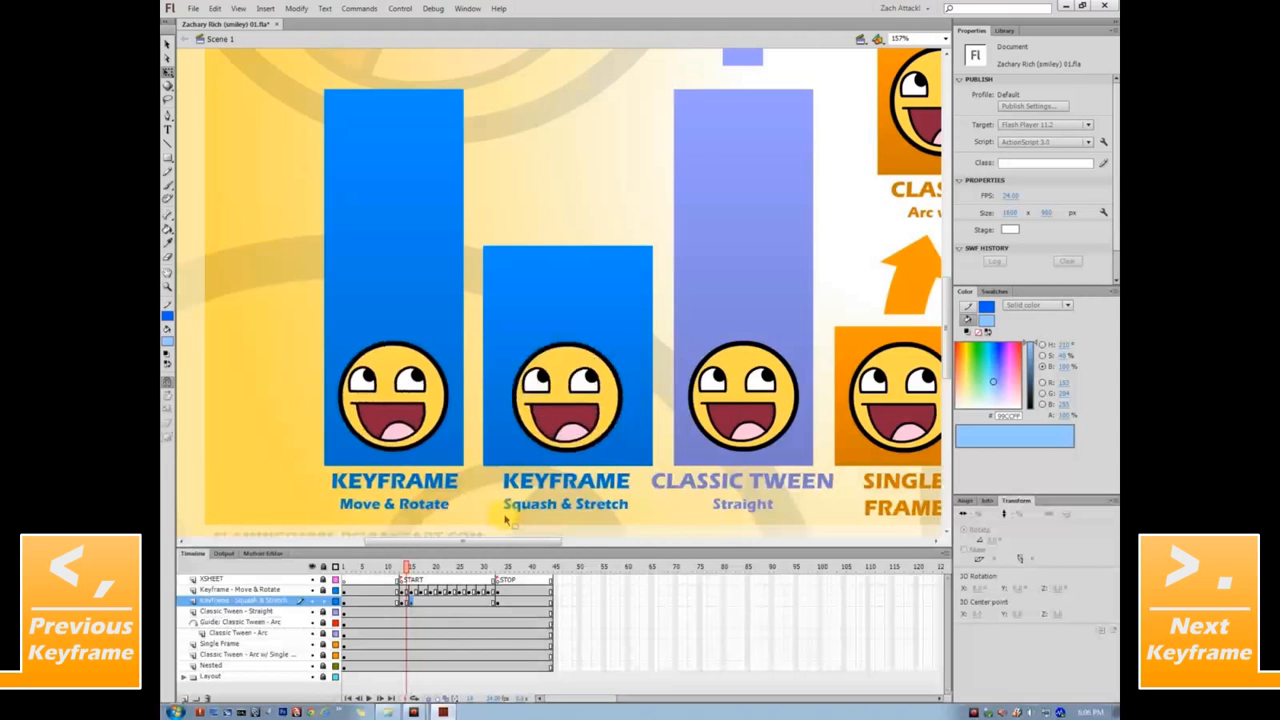
key("period")
key("comma")
key("period")
key("comma")
key("period")
- Add a keyframe at frame 17 on the Keyframe - Squash & Stretch layer, squash the smiley flatter and slightly wider, and review the motion
left_click(416, 603)
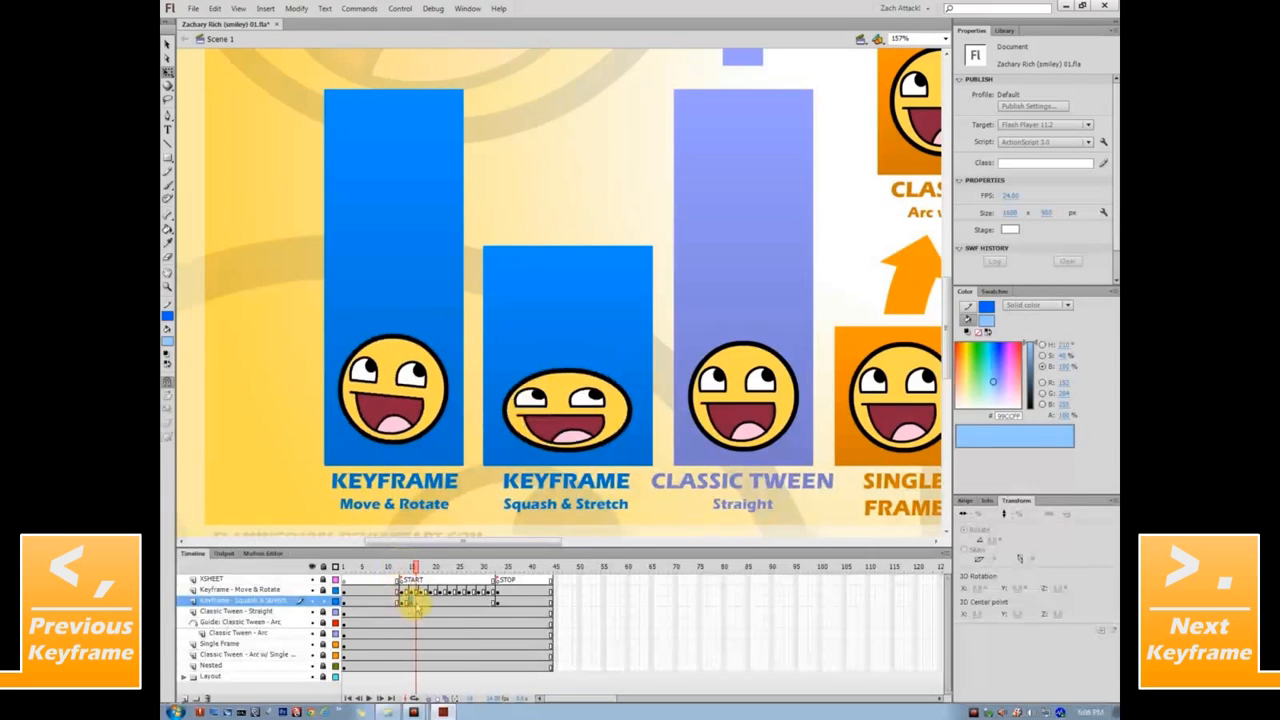
left_click(421, 601)
left_click_drag(567, 370, 567, 380)
left_click_drag(632, 415, 636, 415)
key("comma")
key("comma")
key("comma")
key("period")
key("period")
key("Return")
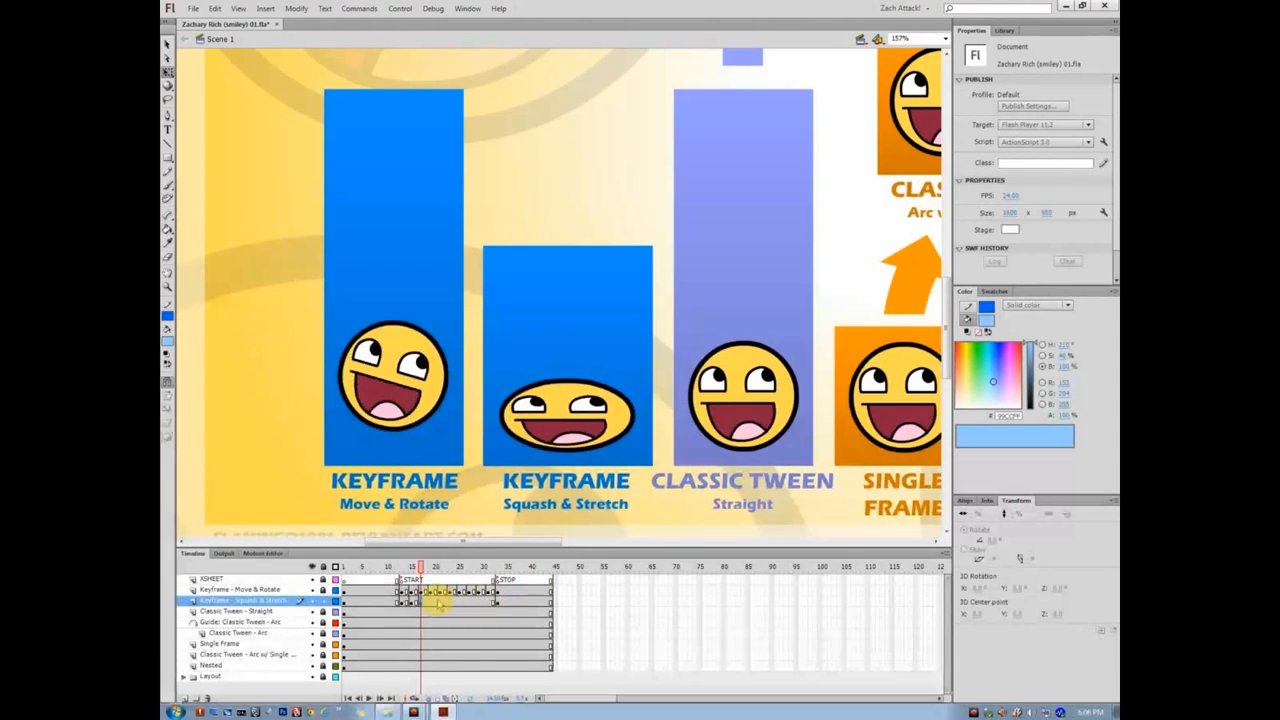
- Add a keyframe at frame 19 and stretch the Squash & Stretch smiley to about 97 px wide and 133 px high, base in place
left_click(434, 601)
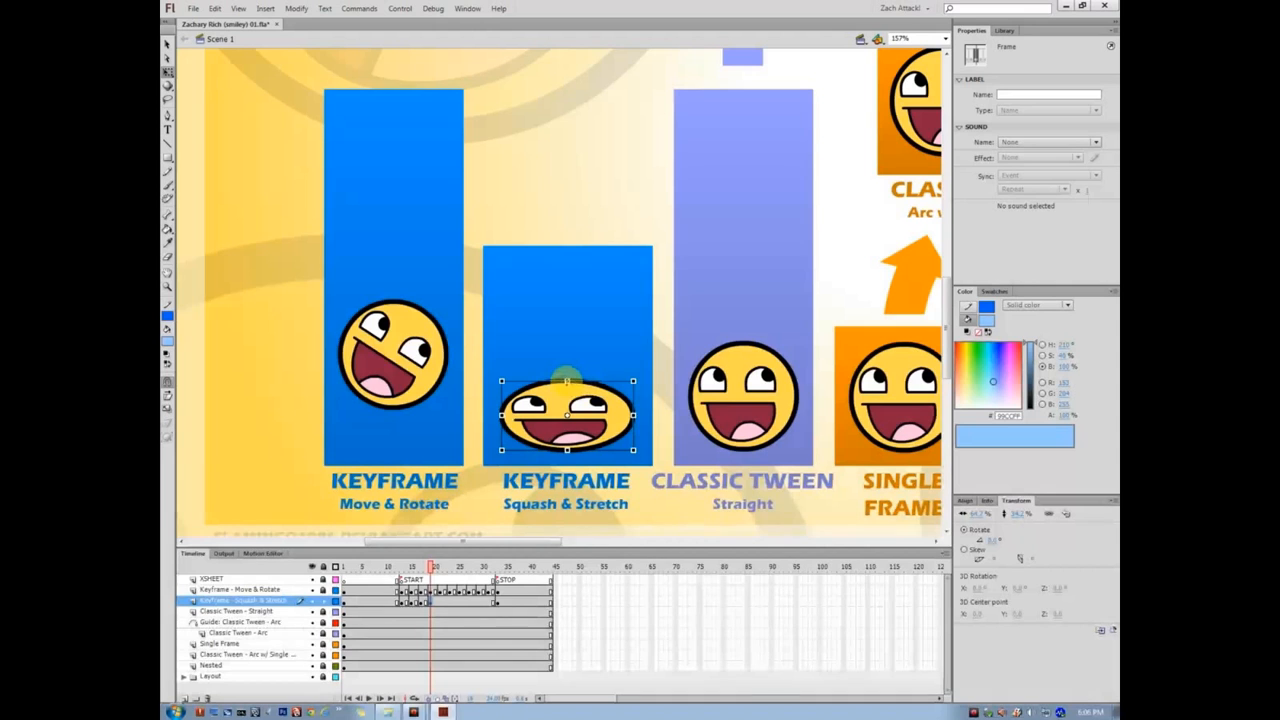
left_click_drag(567, 381, 567, 325)
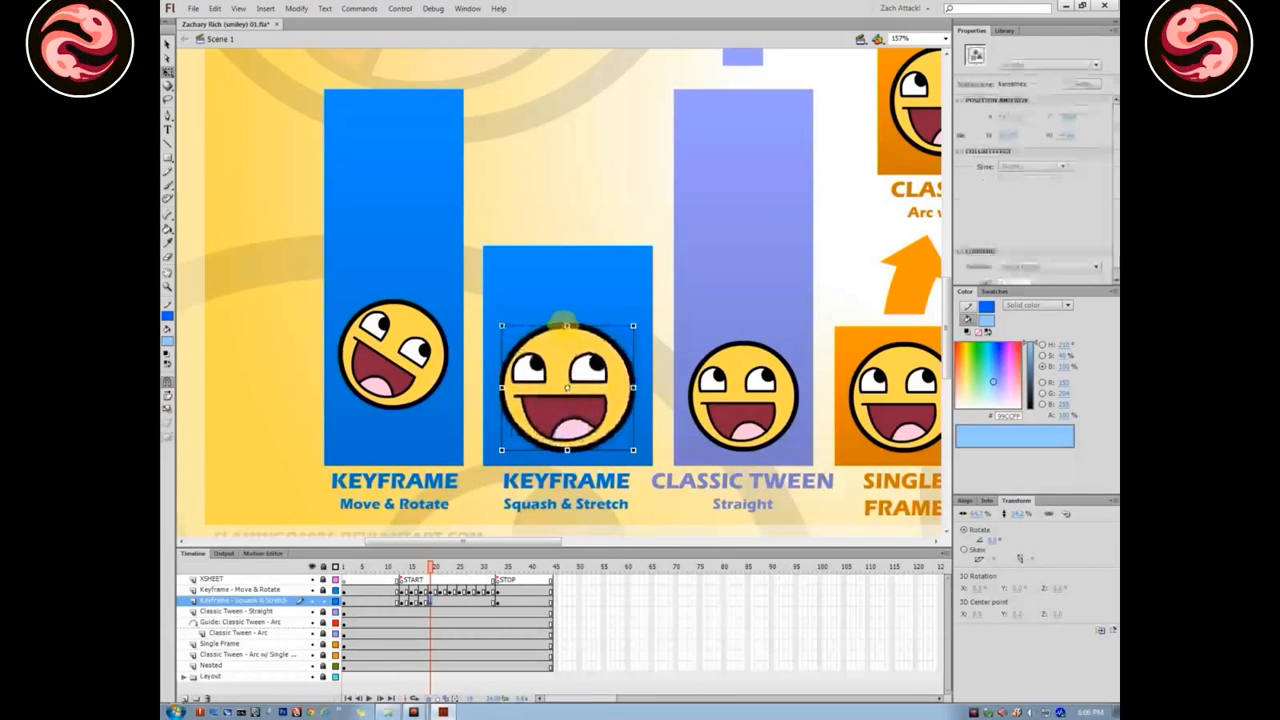
left_click_drag(634, 388, 613, 388)
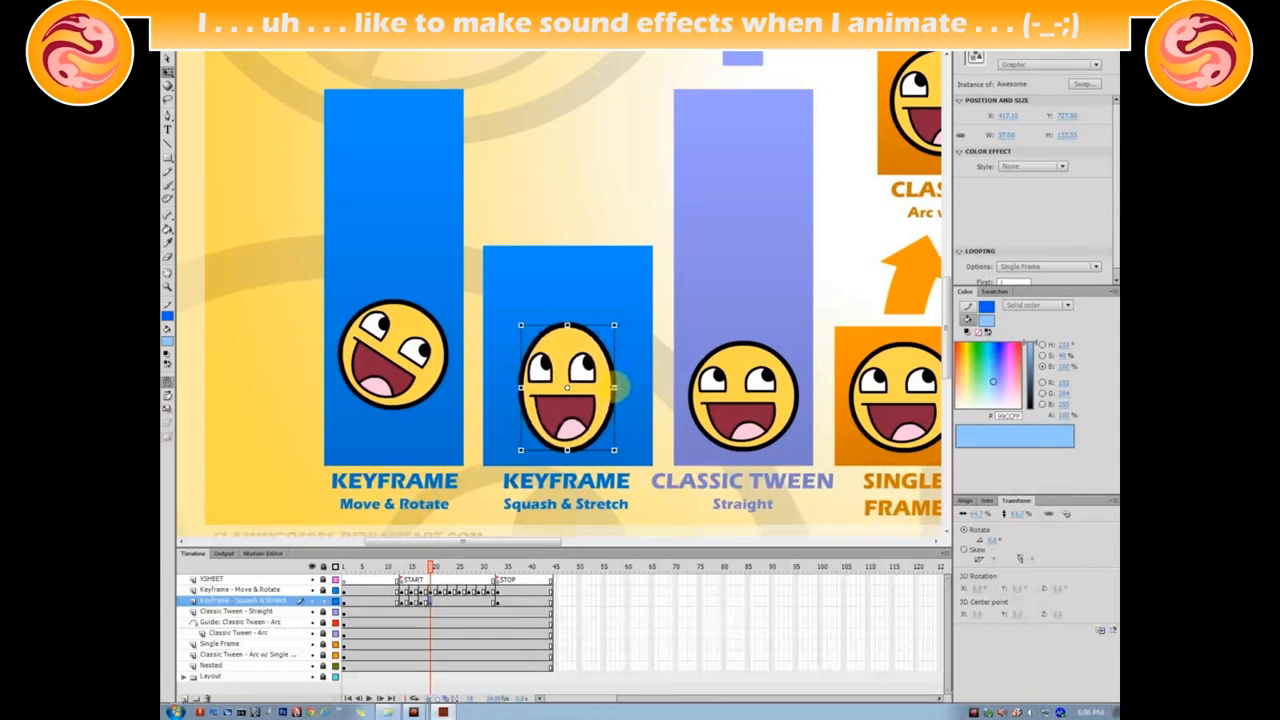
- Play and step through the frames from START to examine how the Squash & Stretch smiley passes from squash to stretch
key("comma")
key("Return")
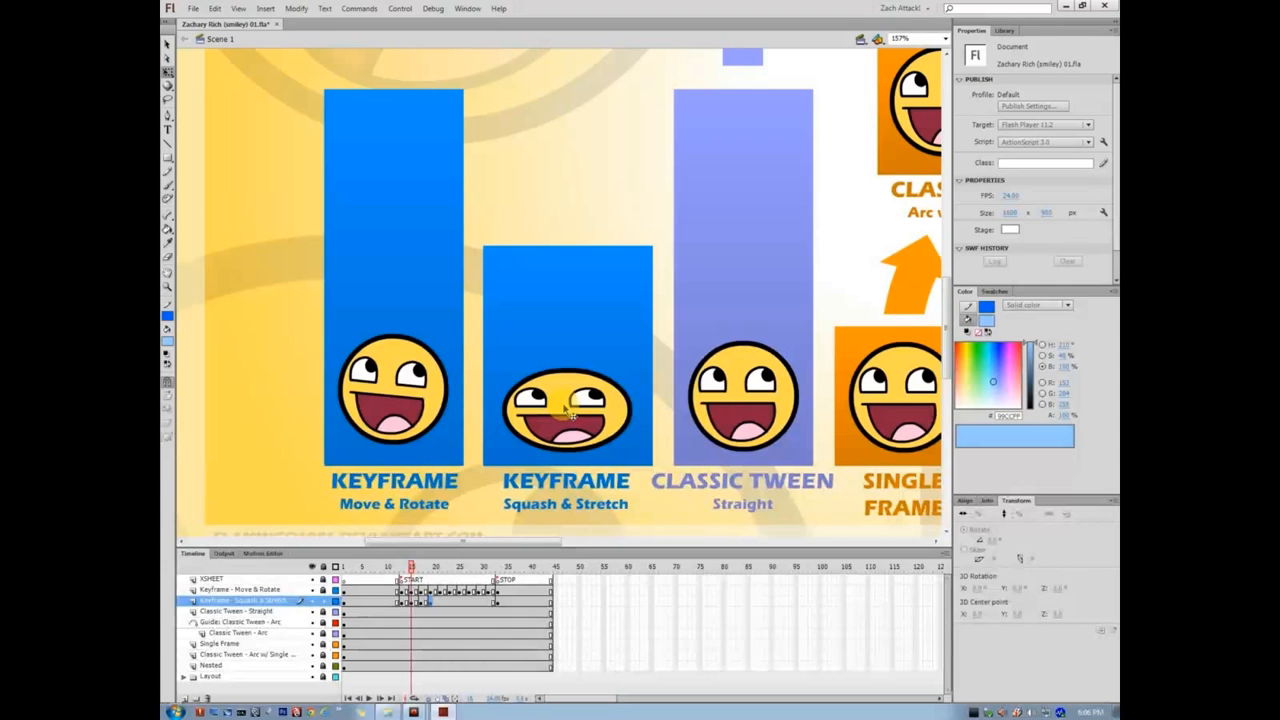
key("comma")
key("comma")
key("period")
key("period")
key("period")
key("period")
key("period")
key("period")
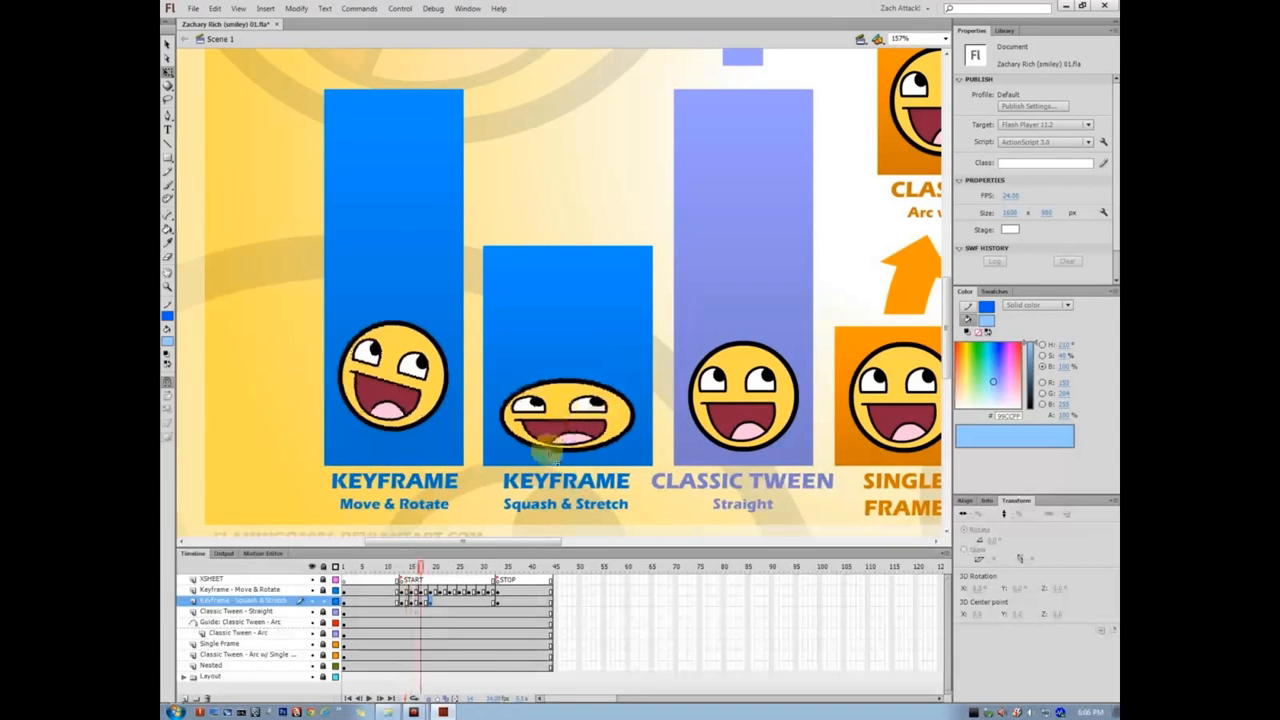
key("period")
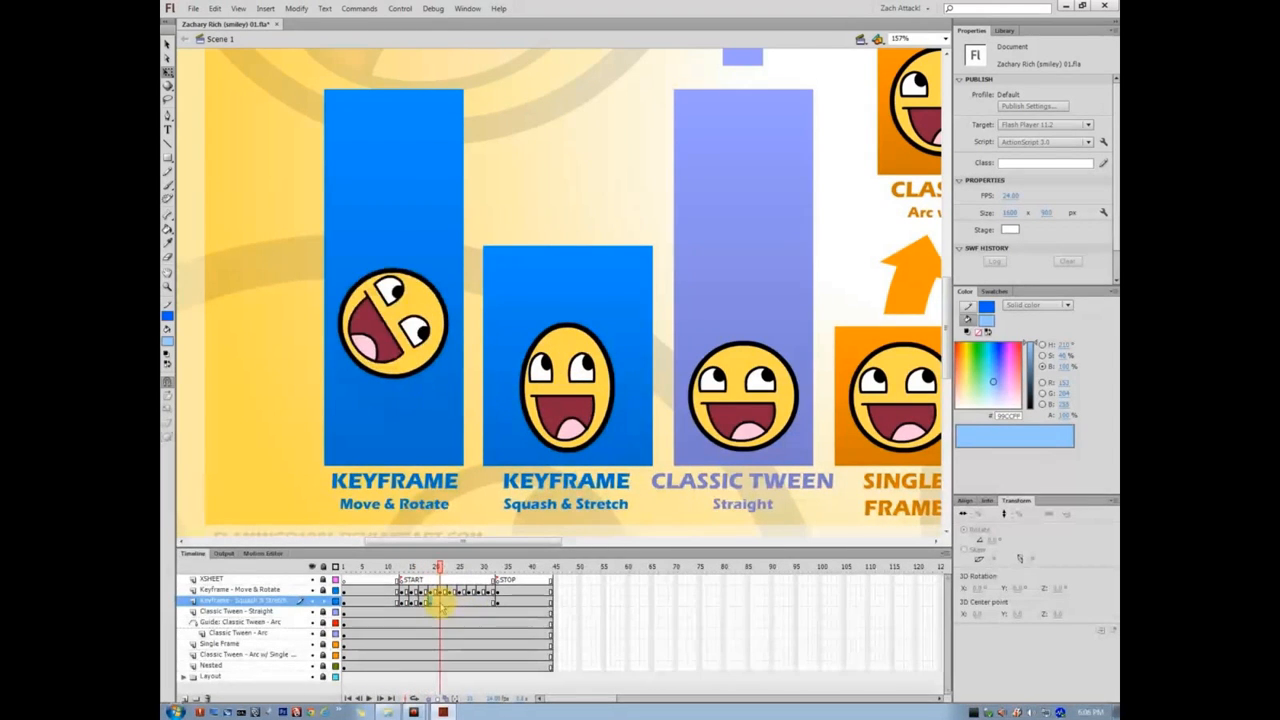
- Add a keyframe at frame 21 and stretch the Squash & Stretch smiley to about 176 px high, making it narrower
left_click(438, 600)
left_click_drag(566, 325, 566, 284)
left_click_drag(612, 368, 601, 367)
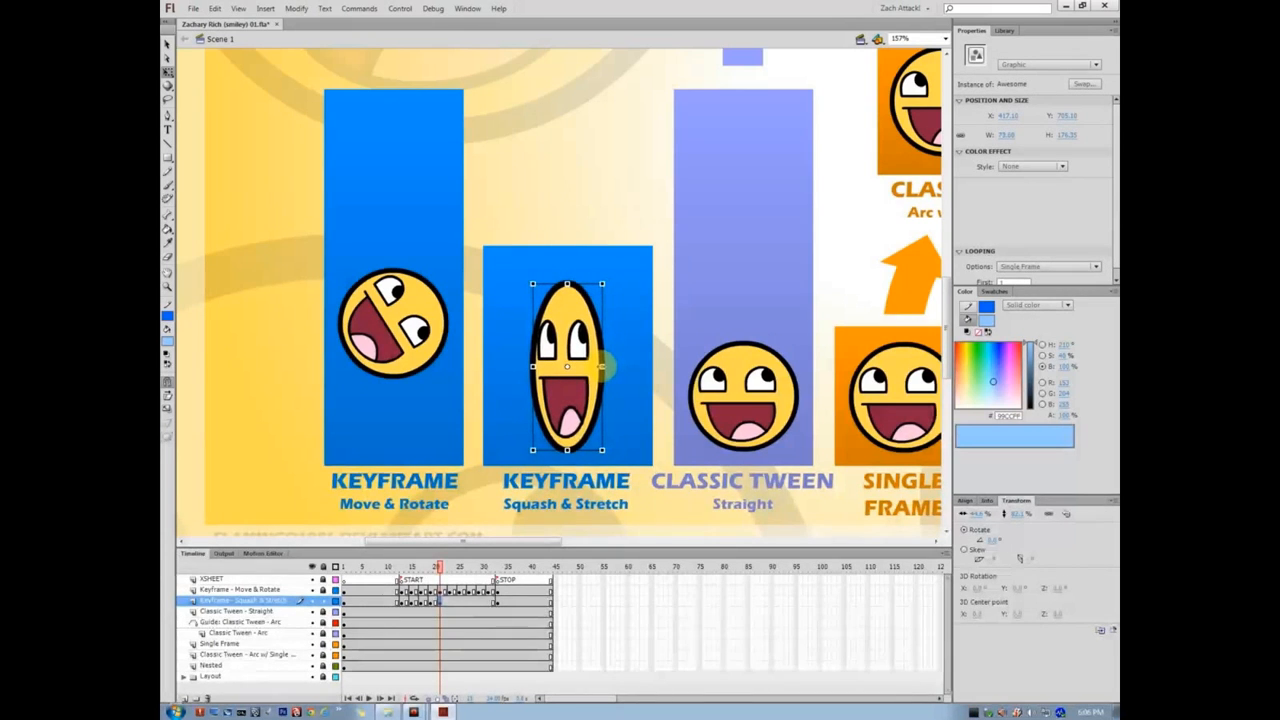
- Add a keyframe at frame 23 and stretch the Squash & Stretch smiley slightly further, to about 64 px wide and 186 px high
left_click(449, 600)
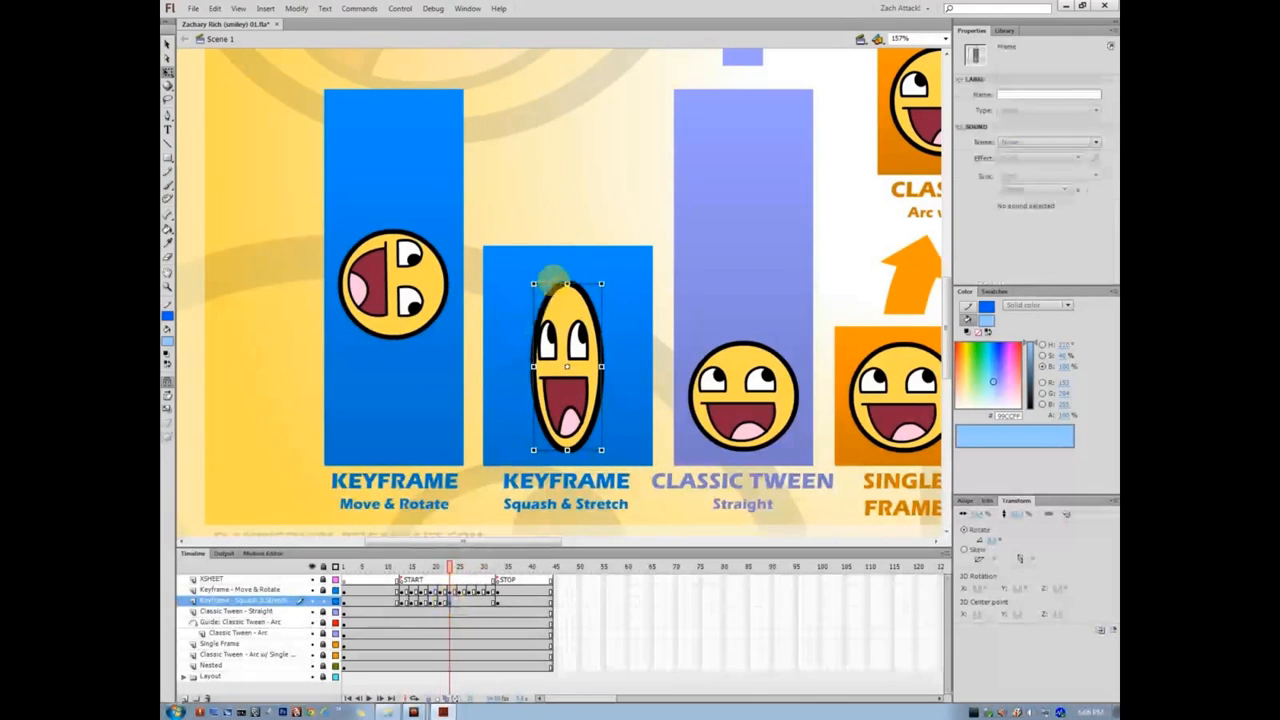
left_click_drag(566, 283, 567, 272)
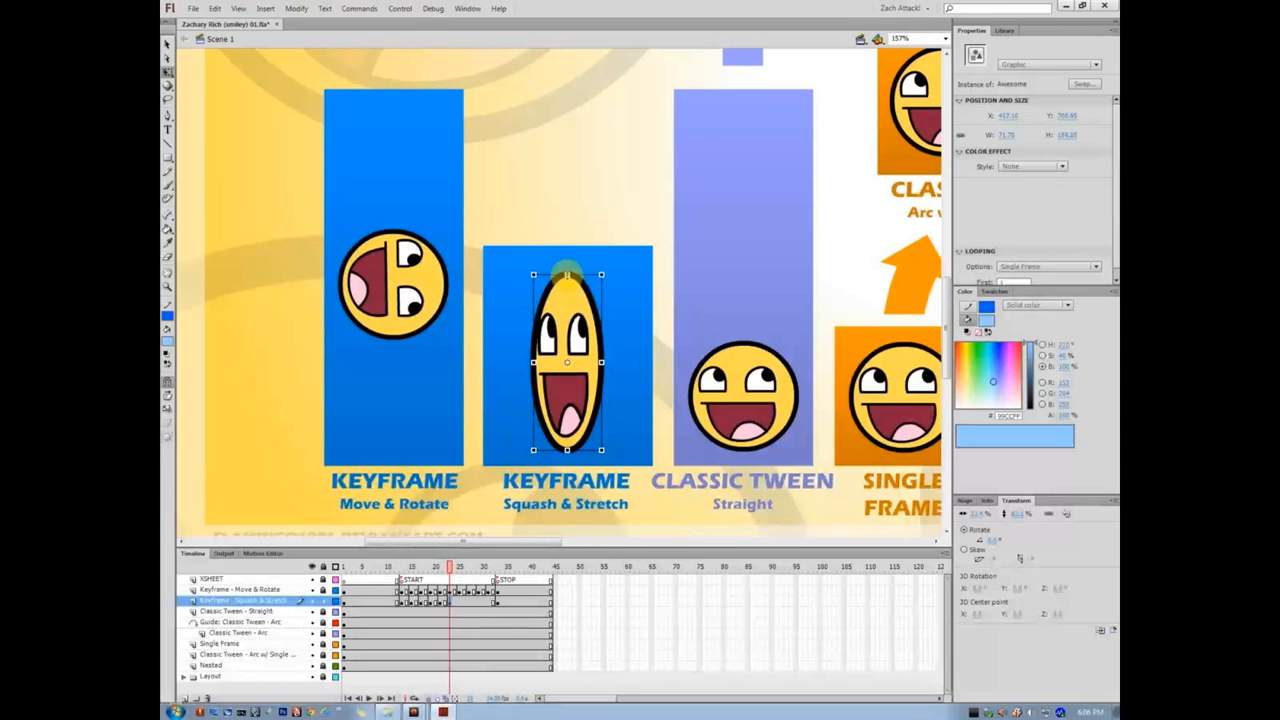
left_click_drag(603, 362, 596, 361)
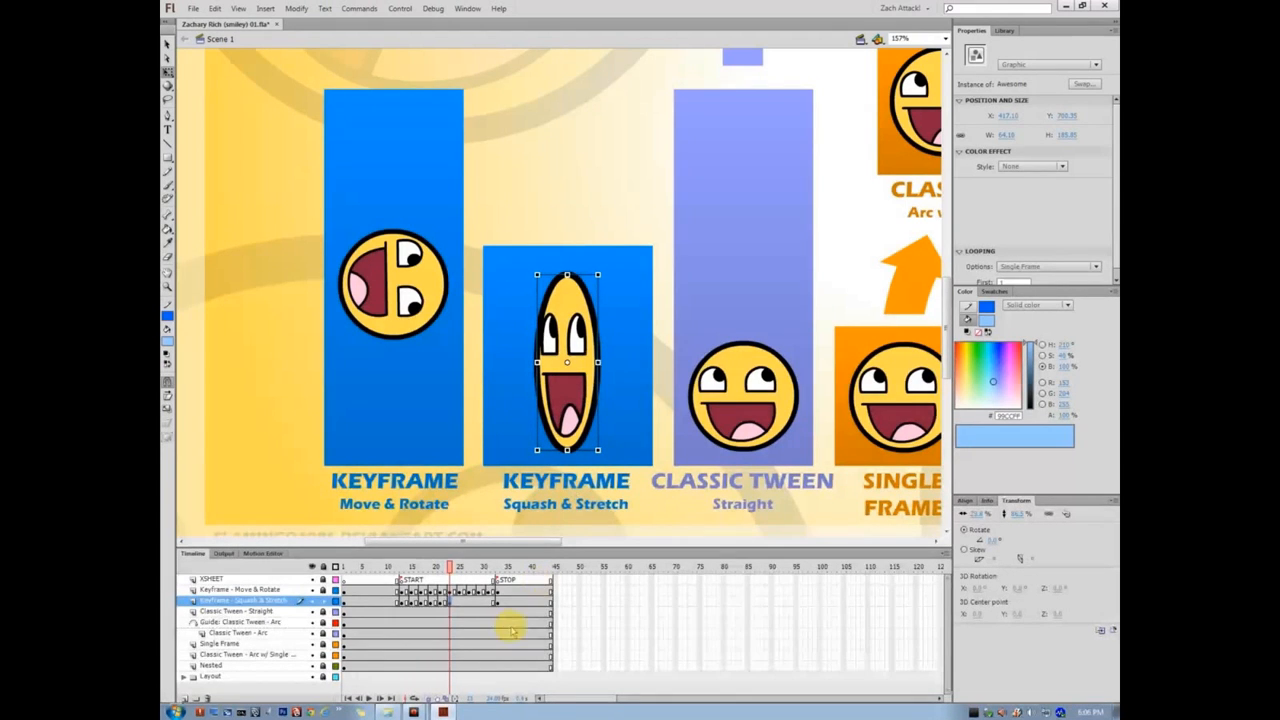
- Copy the stretched pose from the frame 19 keyframe to frame 25 on the Keyframe - Squash & Stretch layer
left_click(460, 601)
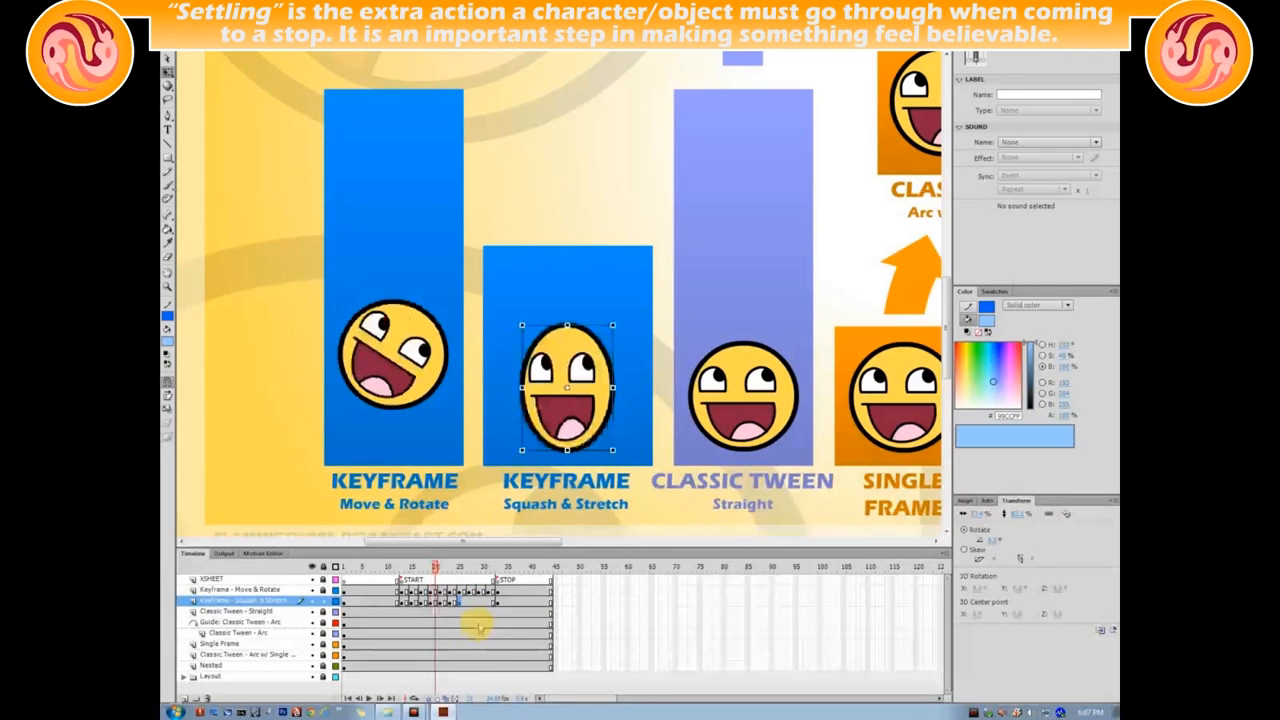
left_click(430, 600)
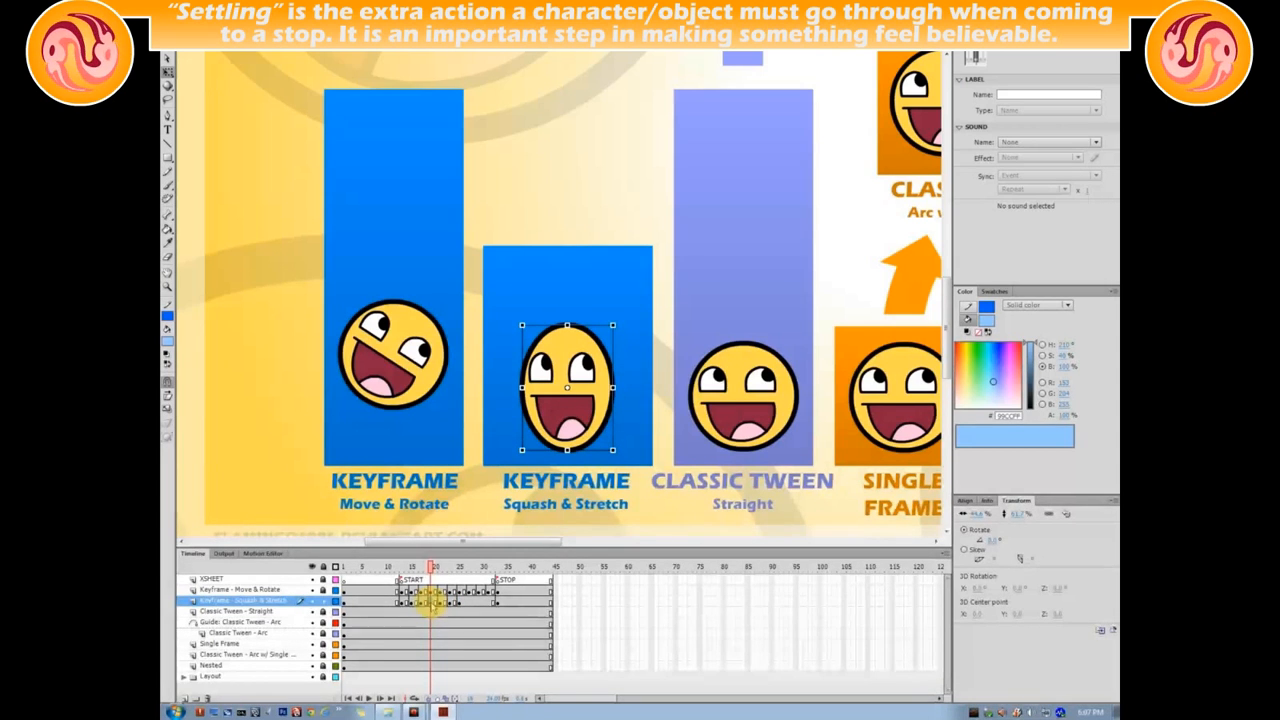
left_click_drag(432, 604, 458, 608)
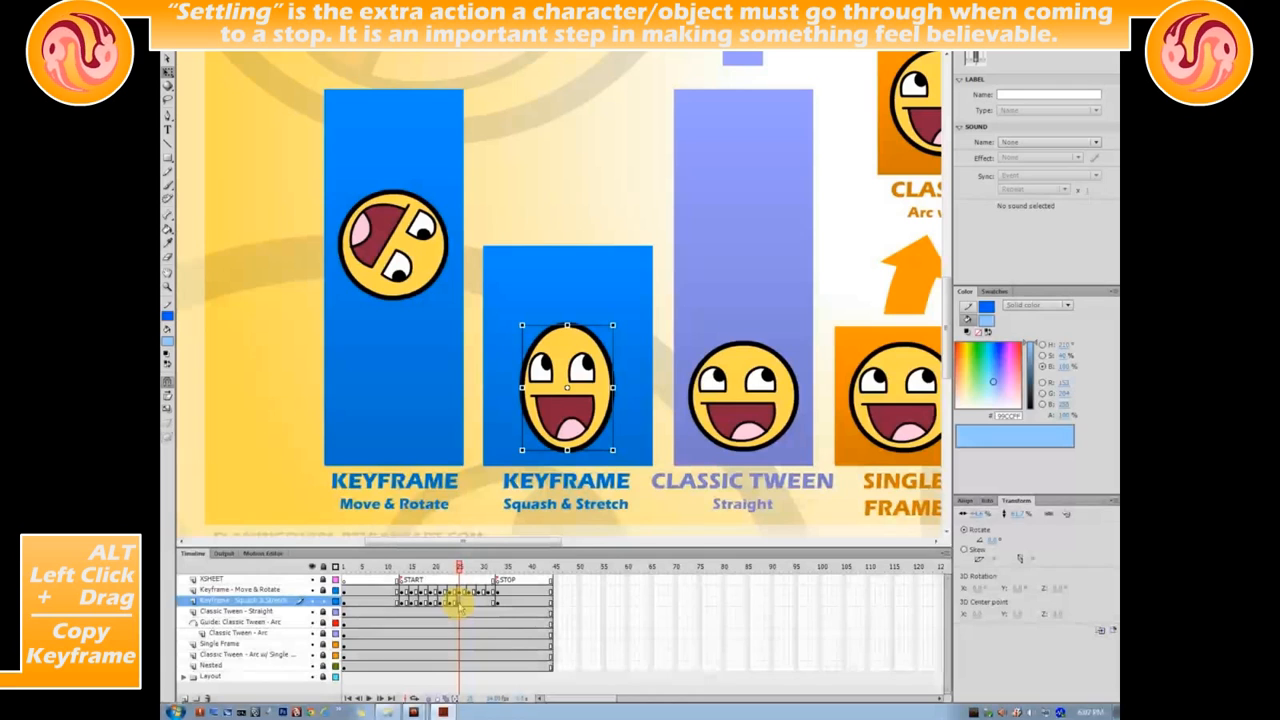
key("Return")
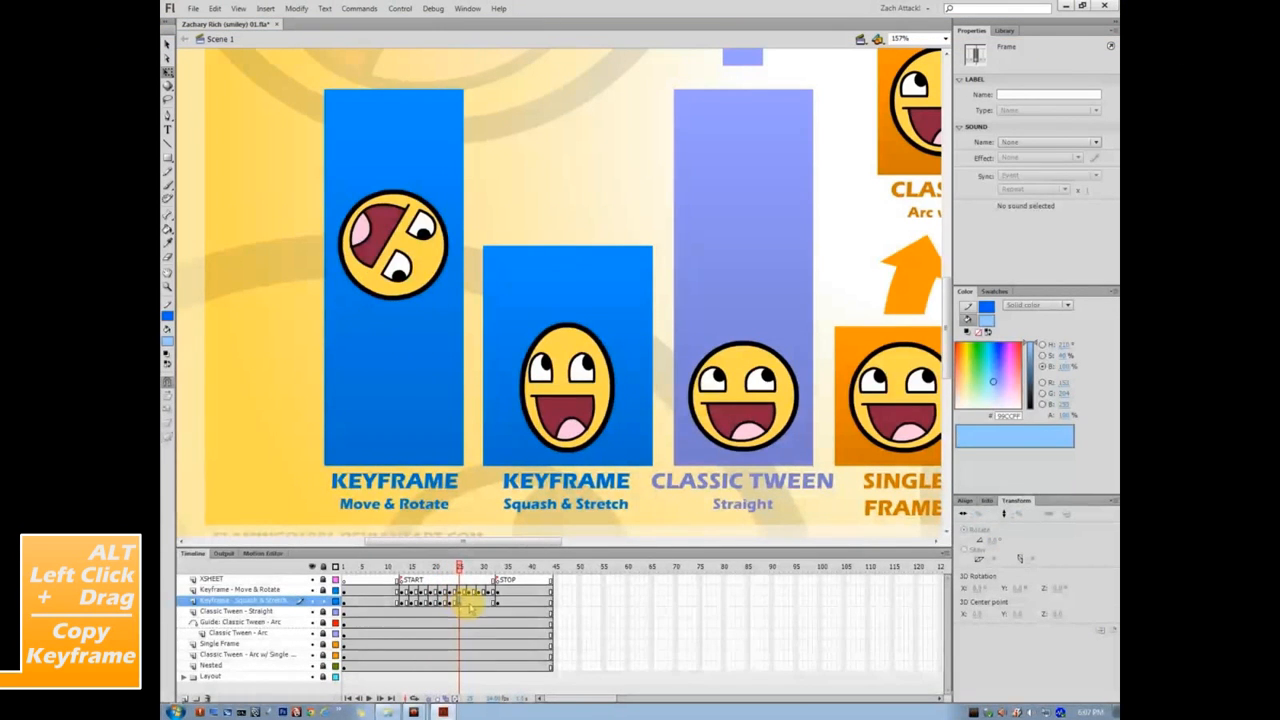
- Copy the STOP keyframe to frame 27 and squash the Squash & Stretch smiley to about 101 px high, widening it slightly
left_click(496, 601)
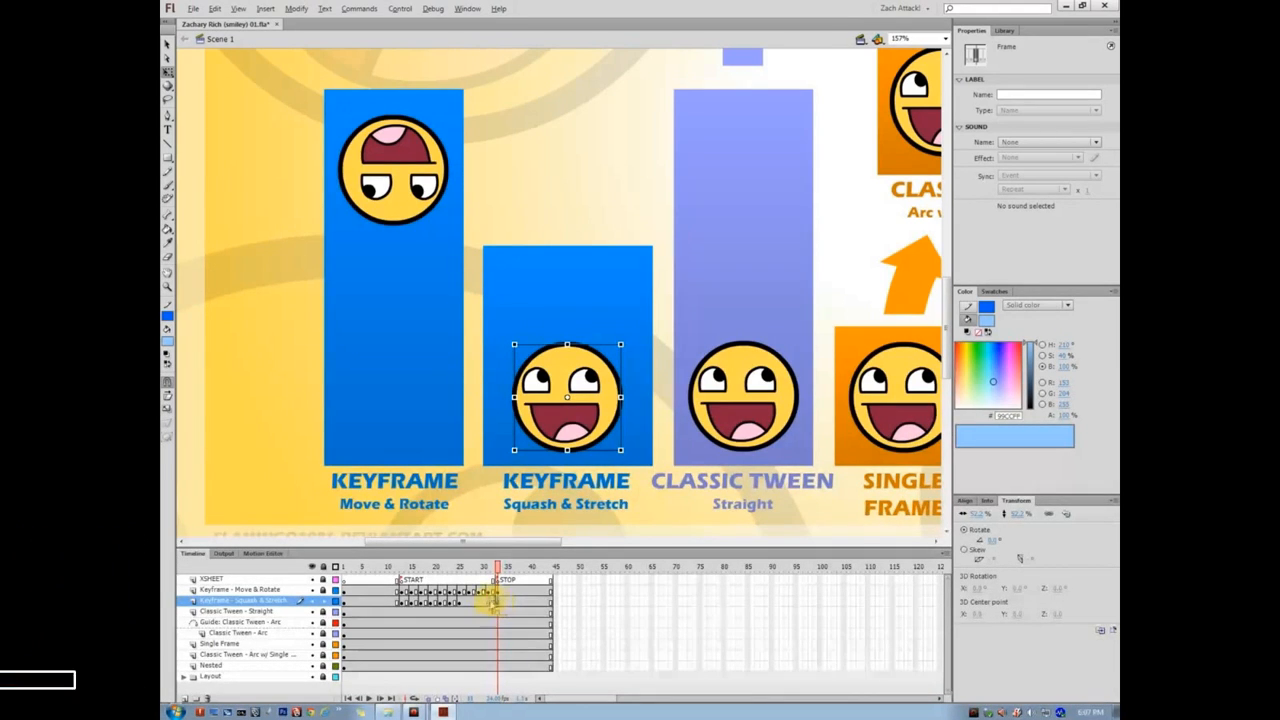
left_click(470, 600)
left_click(556, 358)
left_click_drag(567, 344, 567, 355)
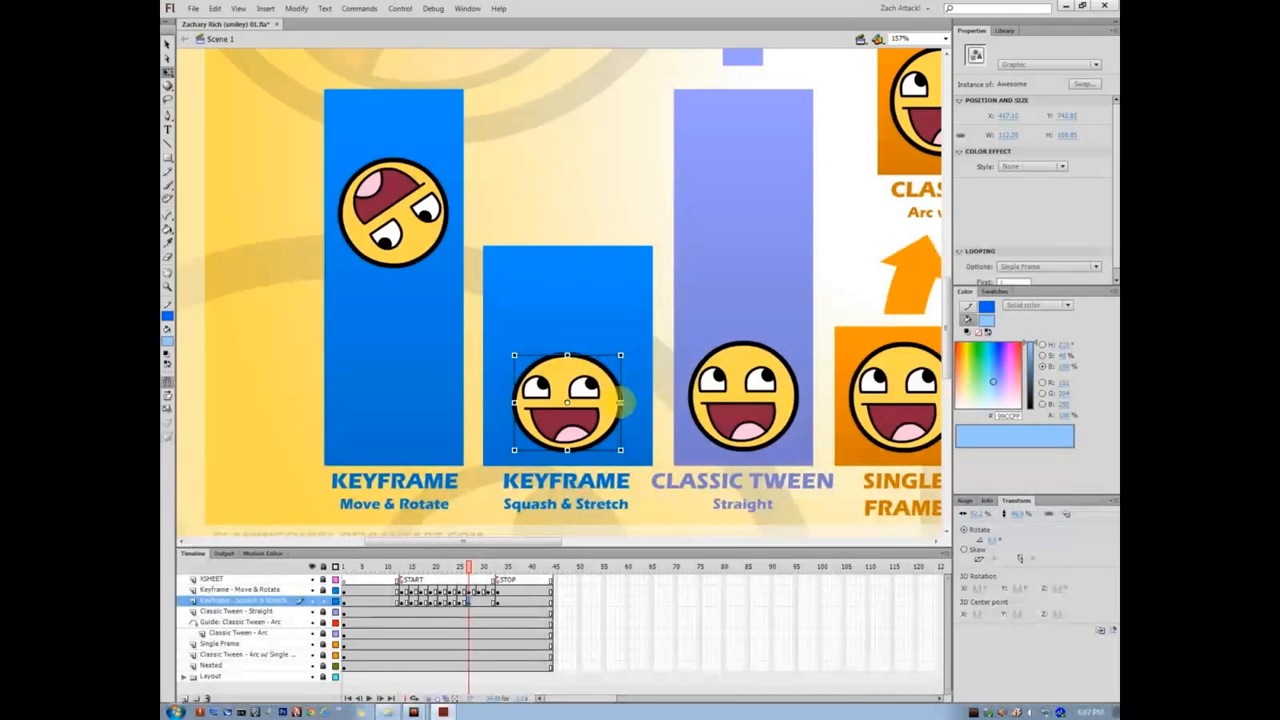
left_click_drag(620, 403, 626, 403)
- Copy the STOP keyframe to frame 29 and stretch the Squash & Stretch smiley to about 120 px high, narrowing it slightly
left_click(478, 604)
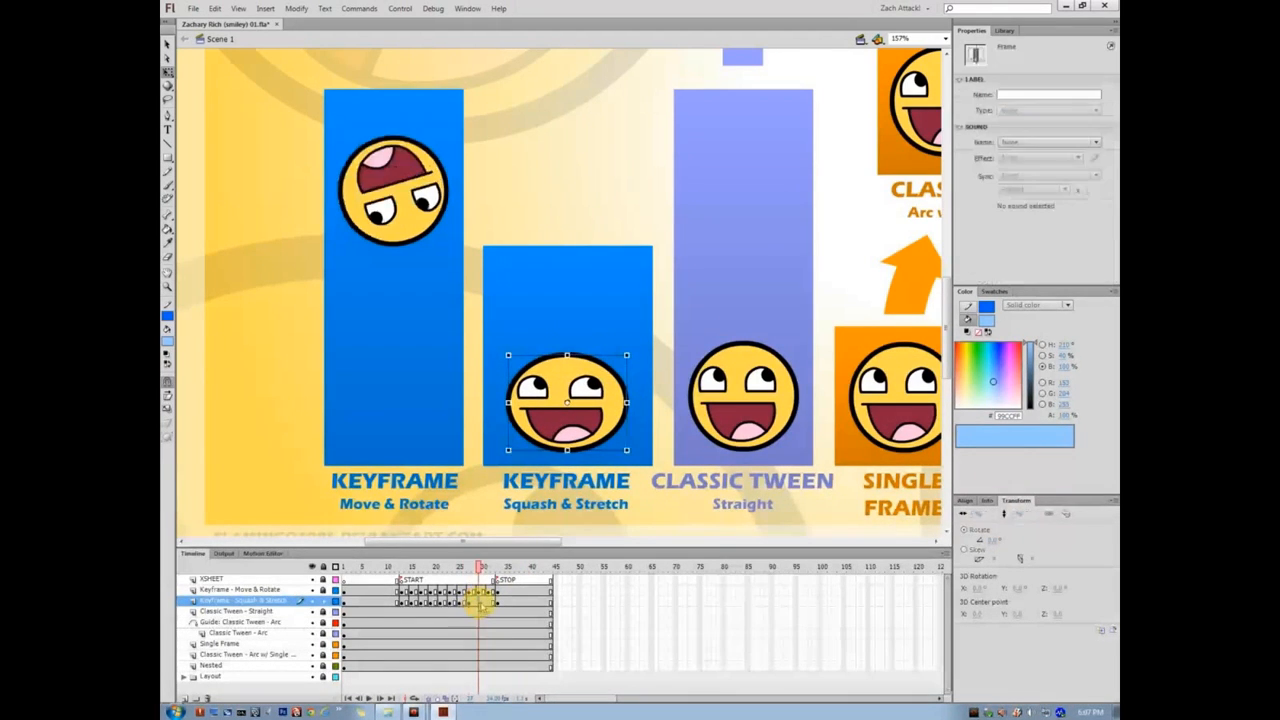
left_click(482, 603)
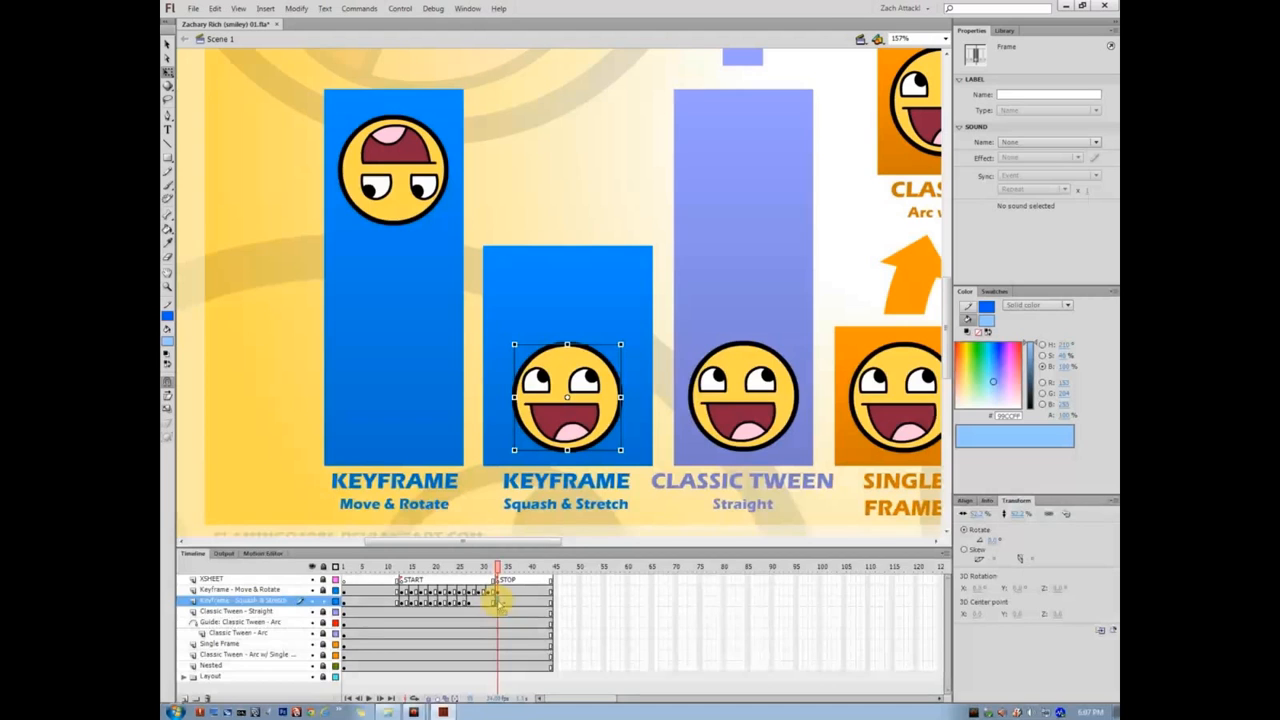
left_click(481, 600)
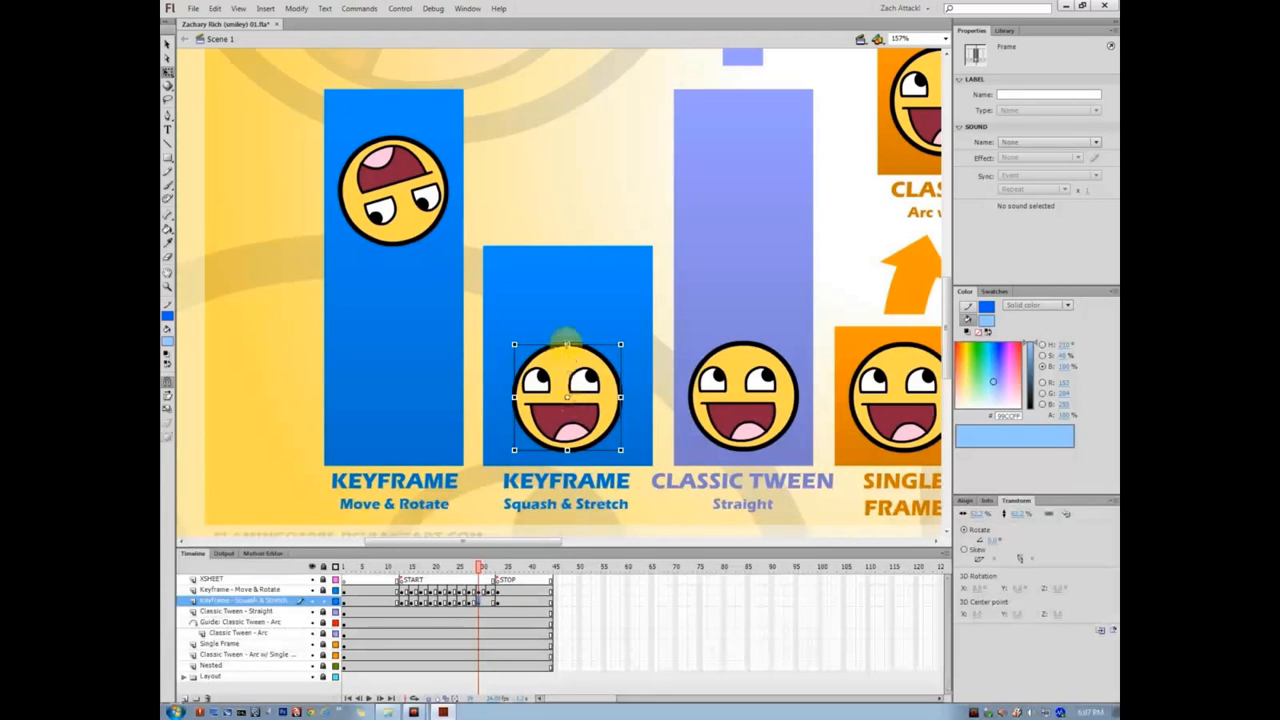
left_click_drag(567, 344, 567, 337)
left_click_drag(620, 393, 616, 393)
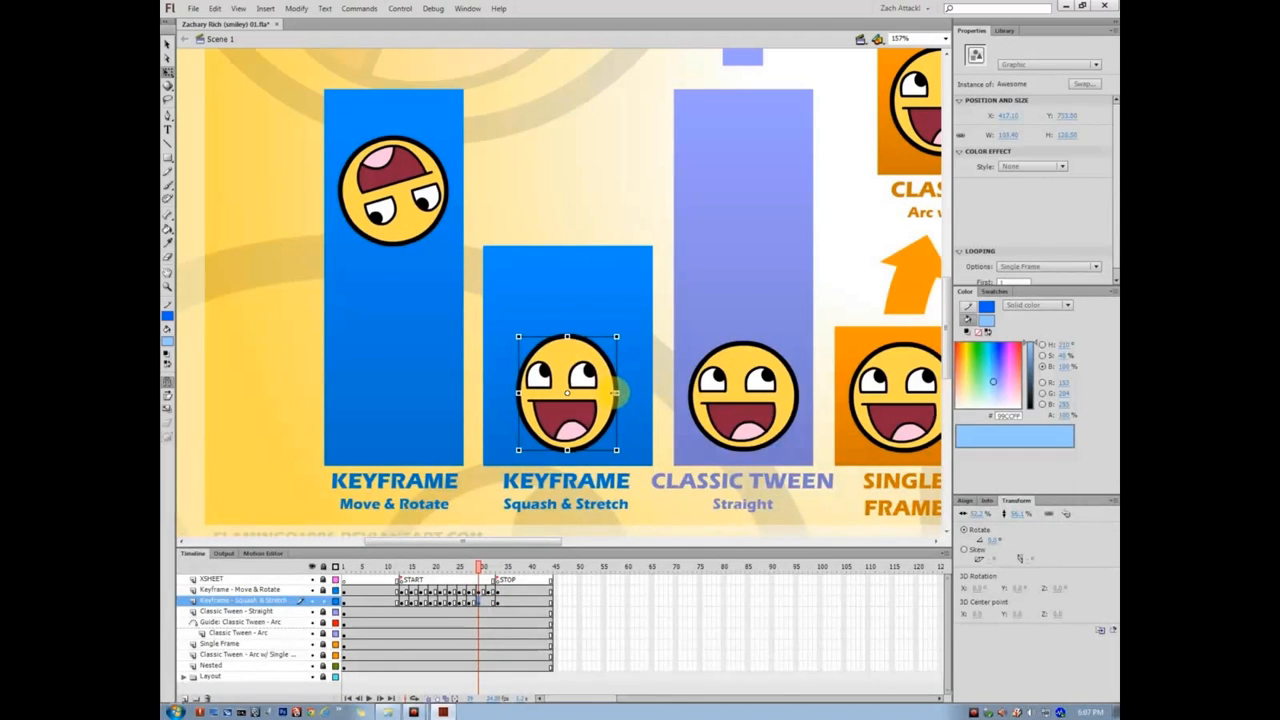
- Copy the STOP keyframe to frame 31, squash the smiley to about 115 px wide and 110 px high, and play the whole animation
left_click(497, 601)
left_click_drag(493, 601, 488, 601)
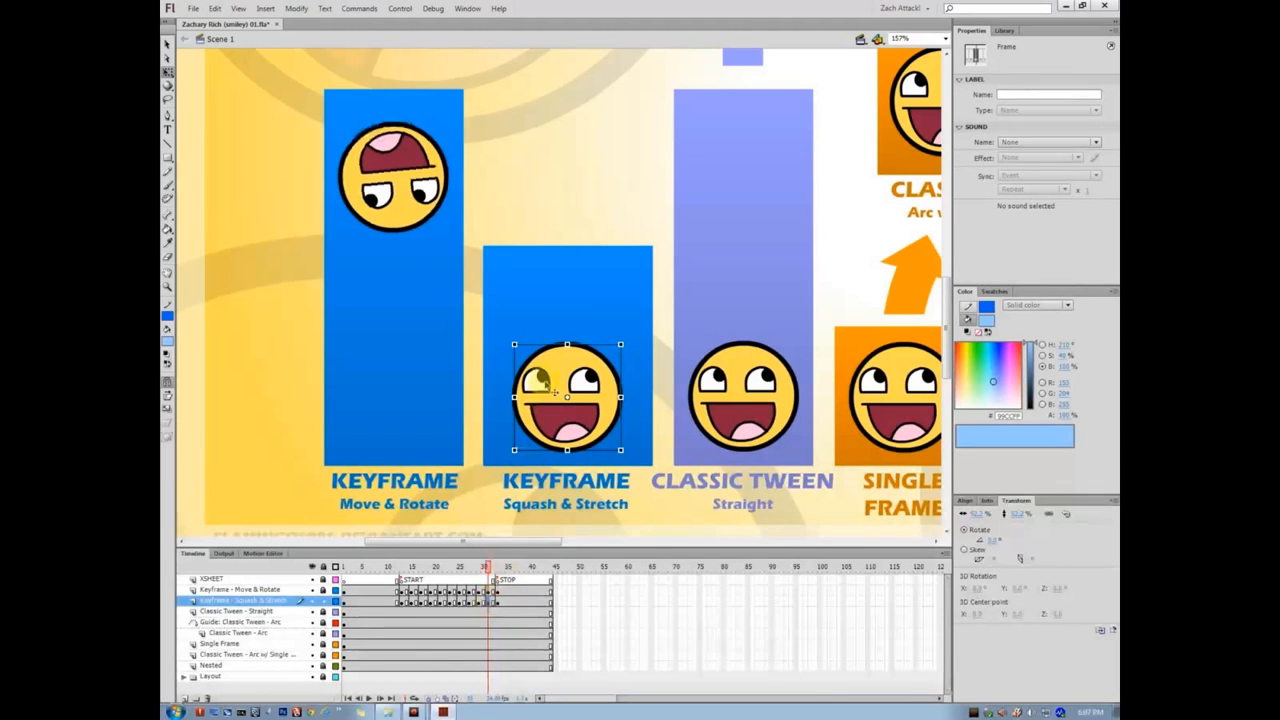
left_click(566, 342)
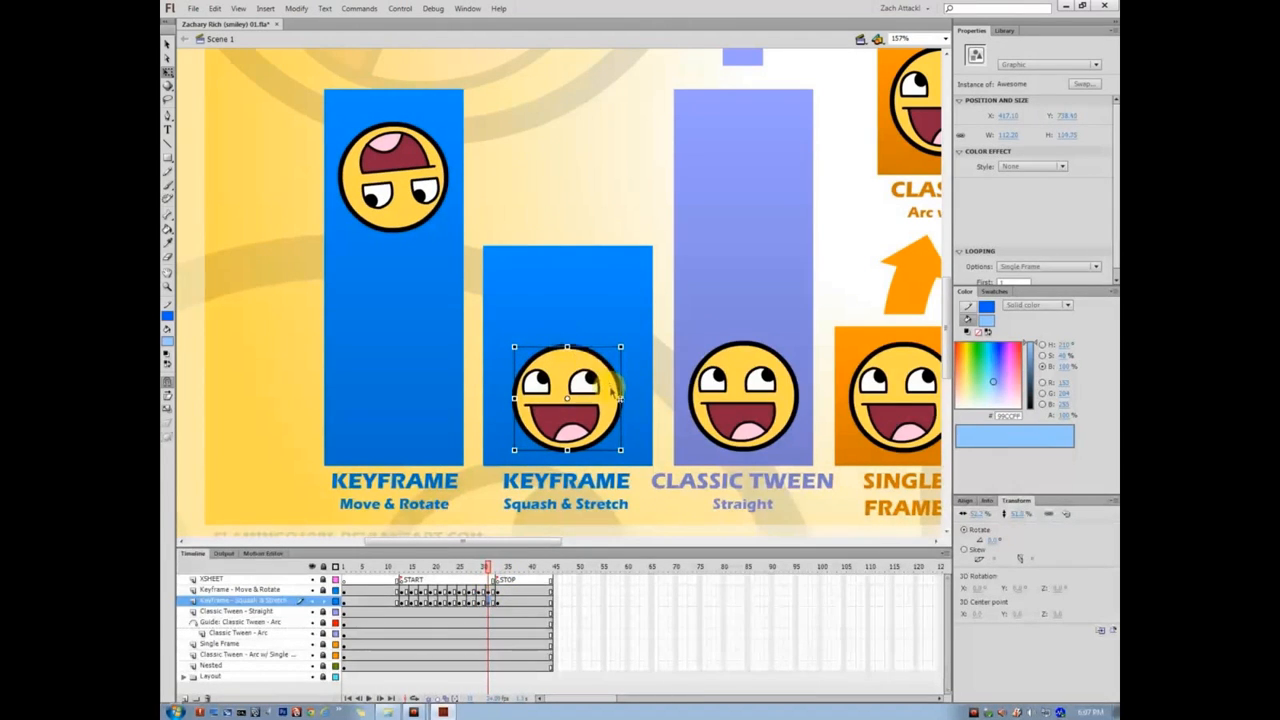
left_click_drag(620, 398, 622, 398)
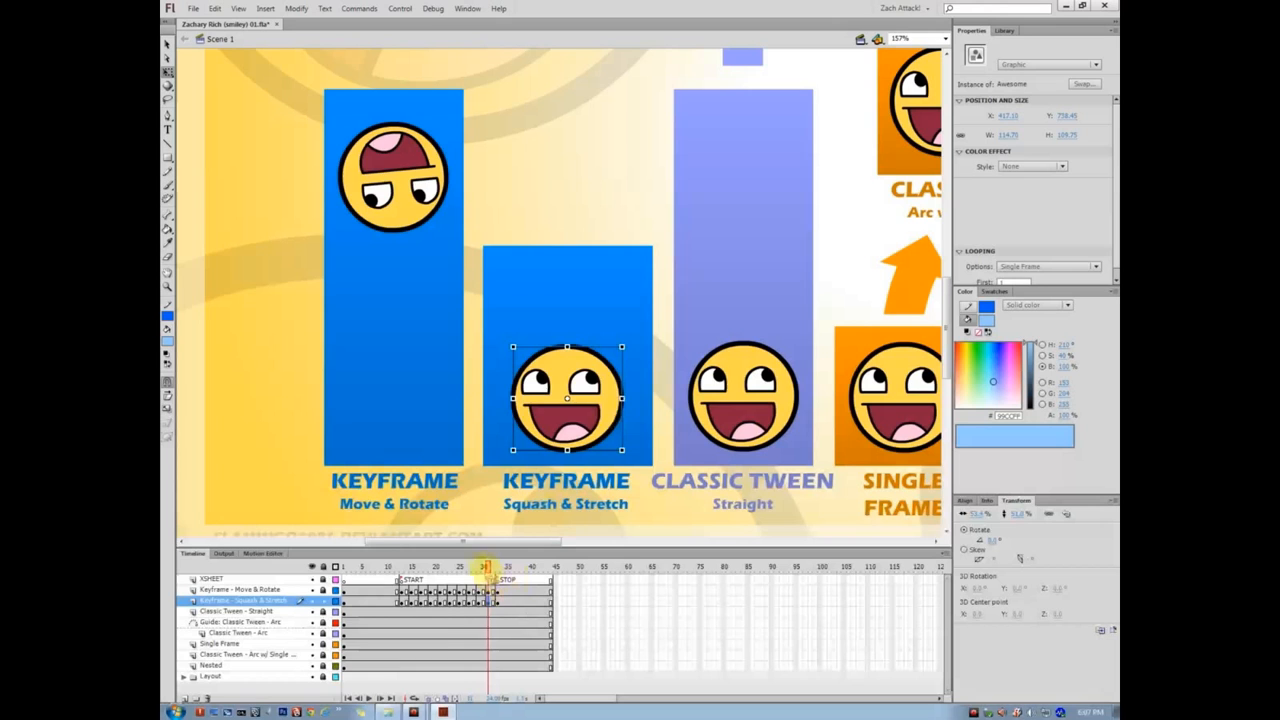
left_click(367, 566)
key("Return")
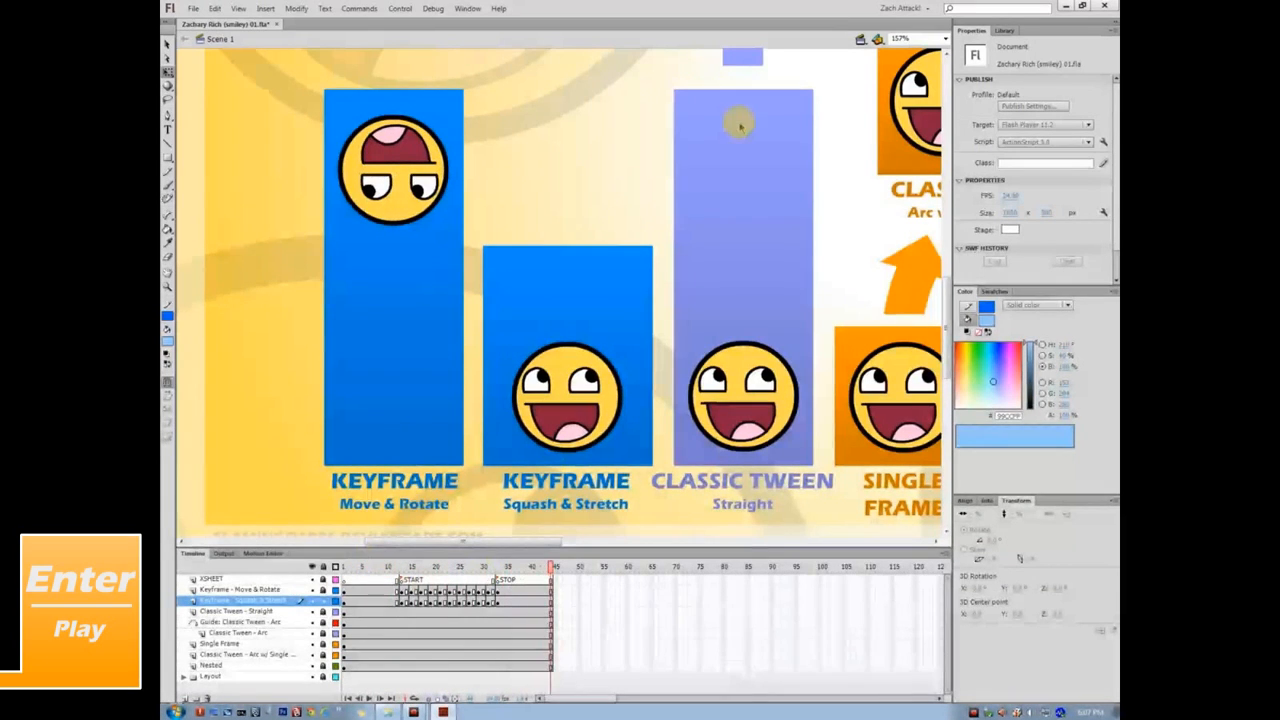
left_click_drag(699, 8, 955, 33)
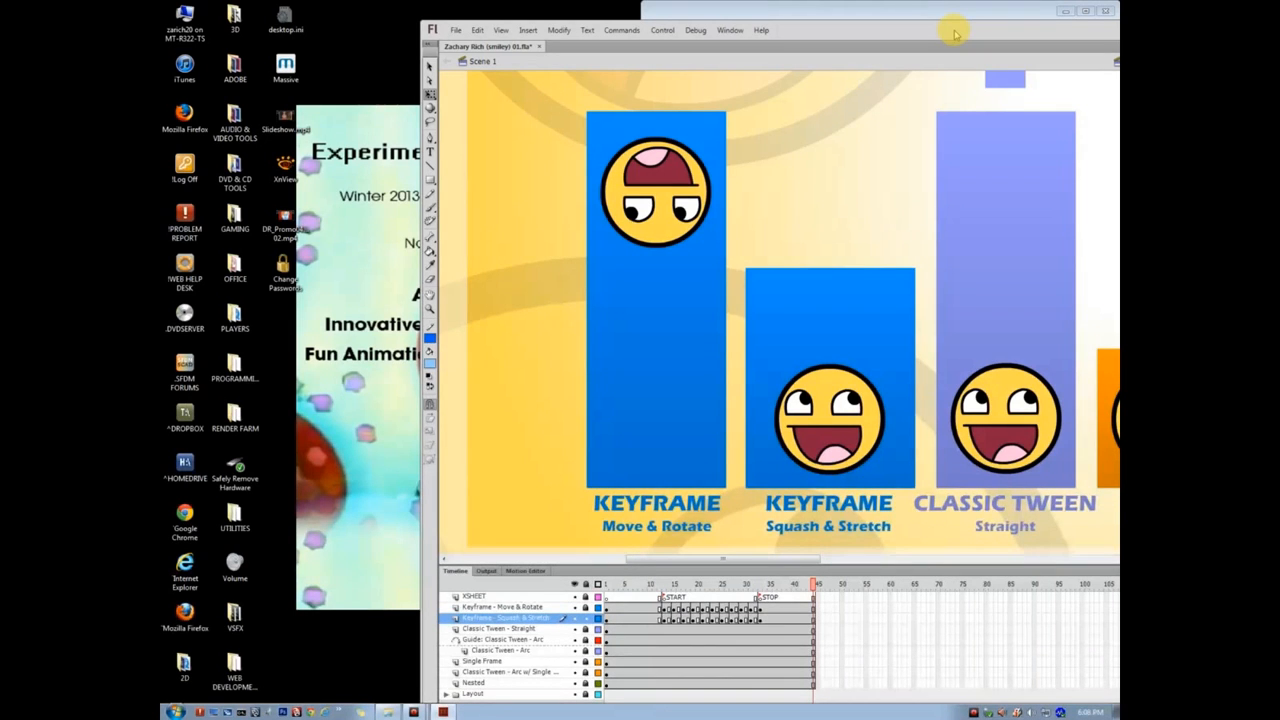
left_click_drag(955, 34, 832, 2)
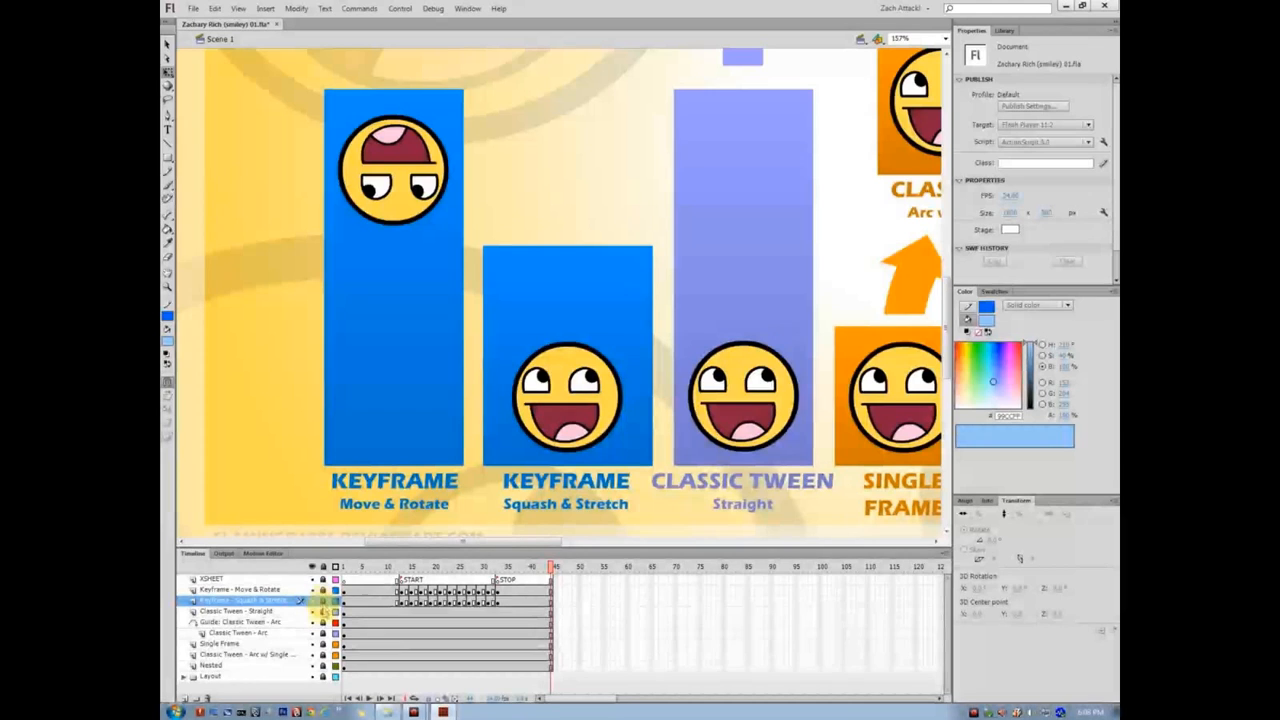
- Insert keyframes at START and STOP on the Classic Tween - Straight layer, raising the STOP smiley near its bar's upper end and turning it upside down
left_click_drag(657, 314, 491, 323)
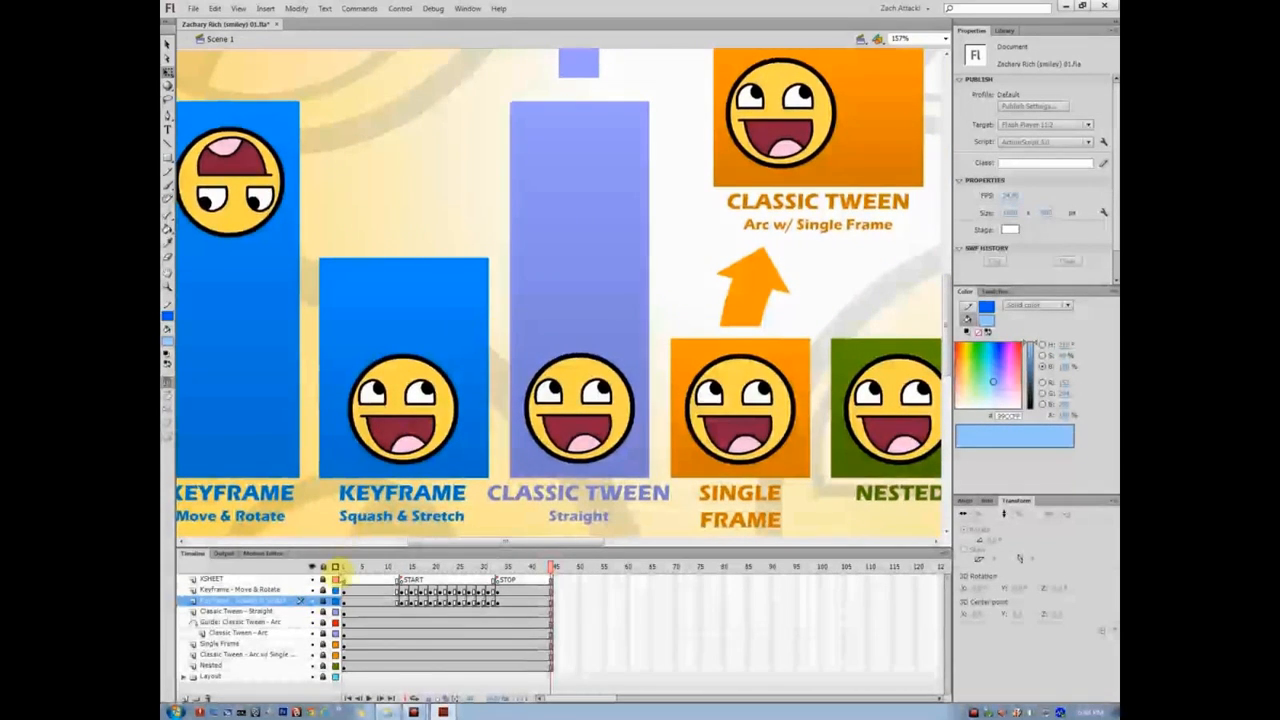
left_click(400, 567)
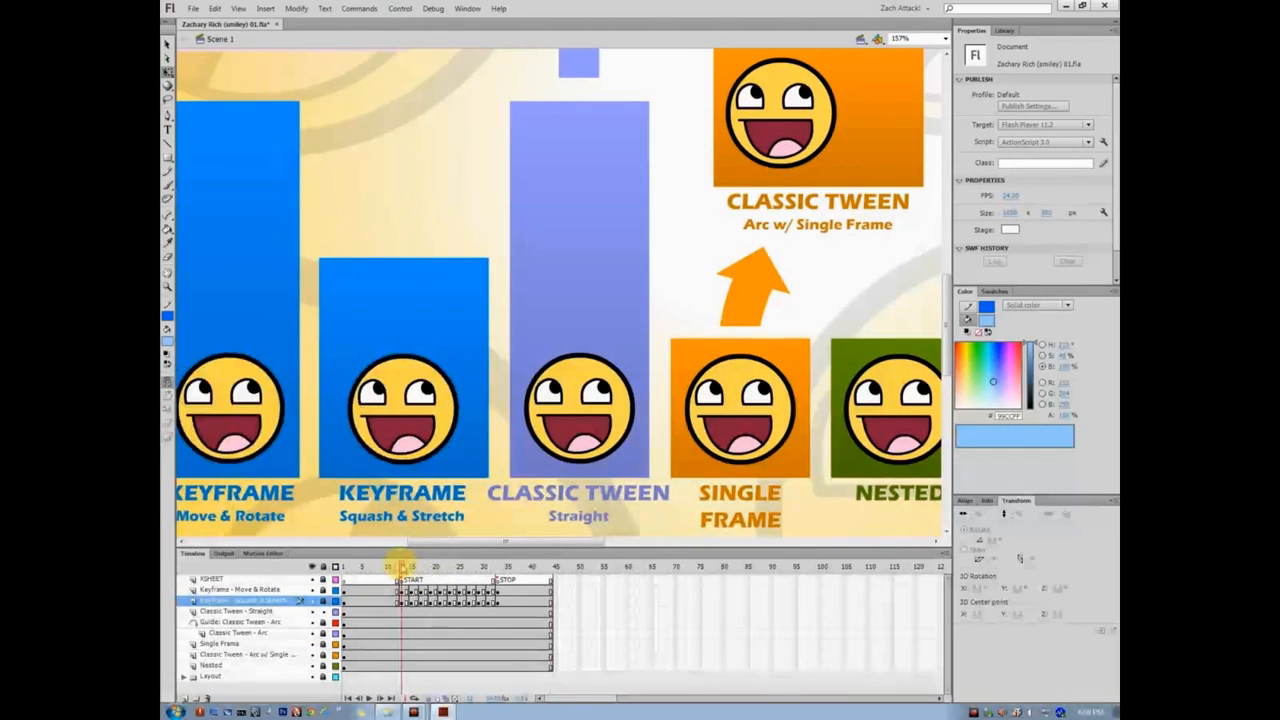
left_click(400, 611)
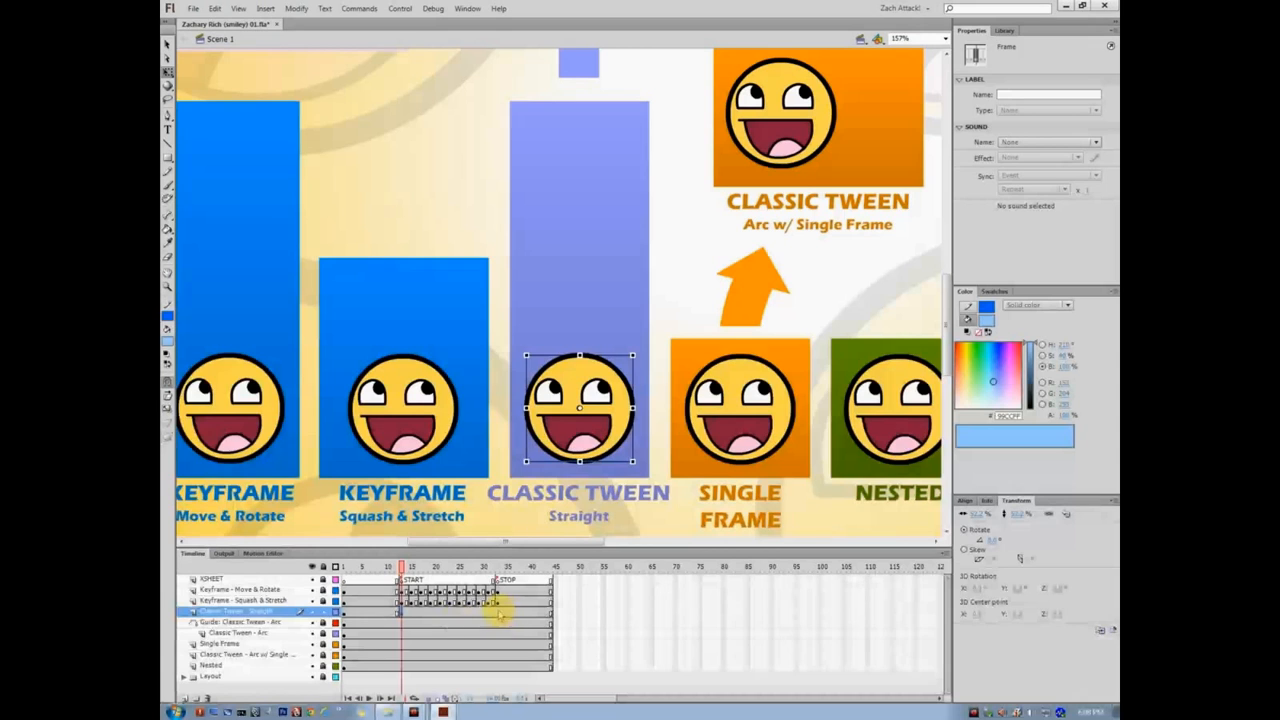
left_click(497, 612)
left_click_drag(597, 427, 597, 197)
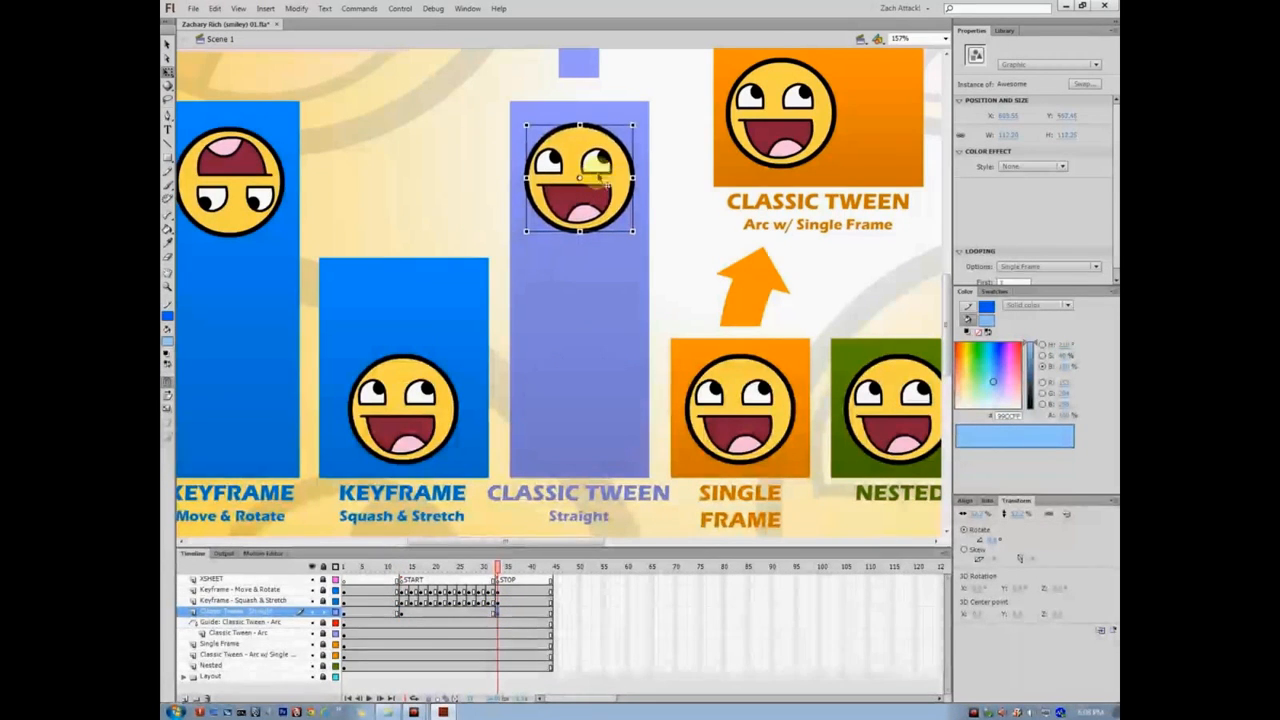
left_click_drag(636, 122, 552, 320)
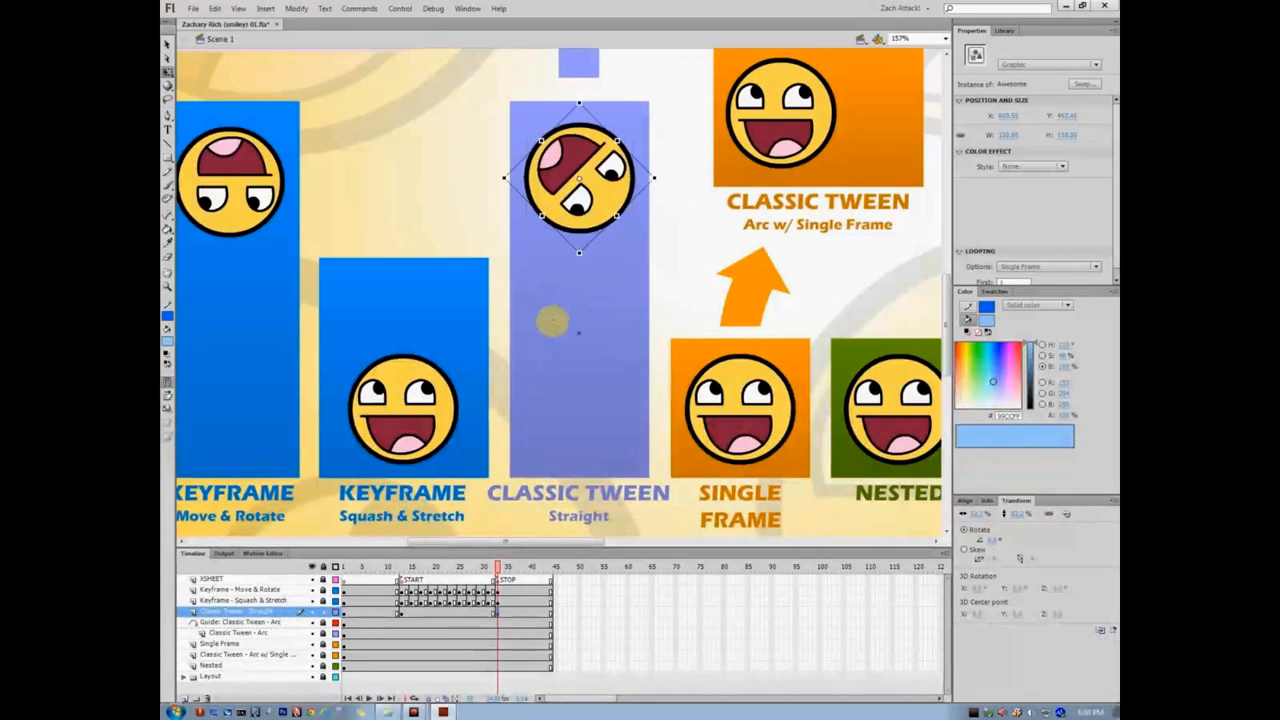
- Create a classic tween between the START and STOP keyframes on the Classic Tween - Straight layer
left_click(445, 611)
right_click(445, 611)
left_click(497, 321)
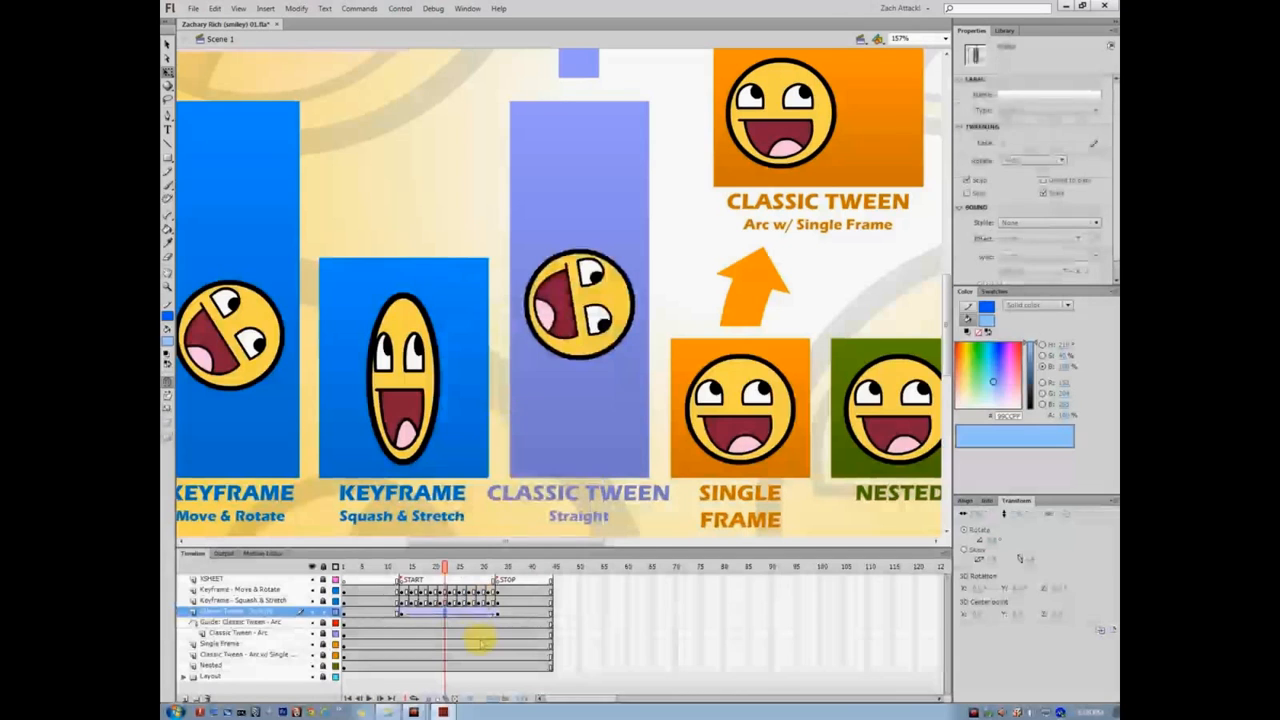
- Shape the Classic Tween - Straight tween's custom ease into an S-curve that starts and ends gently, and play the animation
left_click(1095, 144)
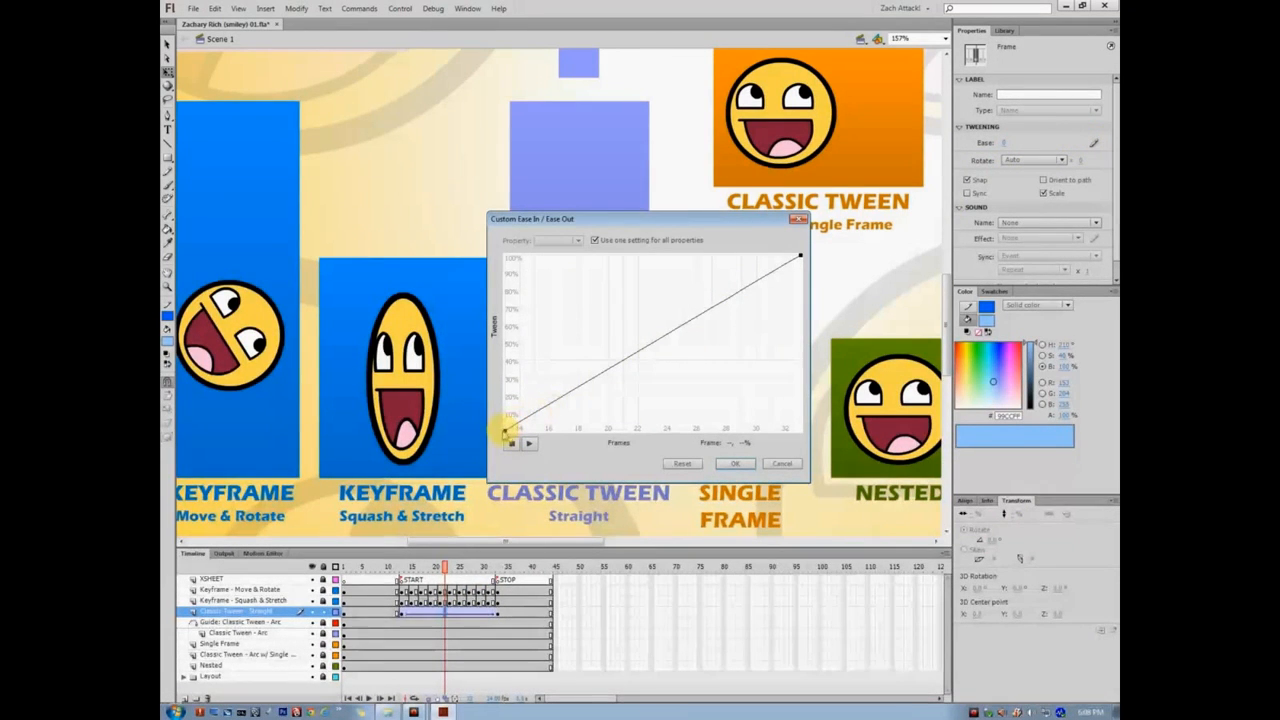
left_click_drag(608, 375, 652, 413)
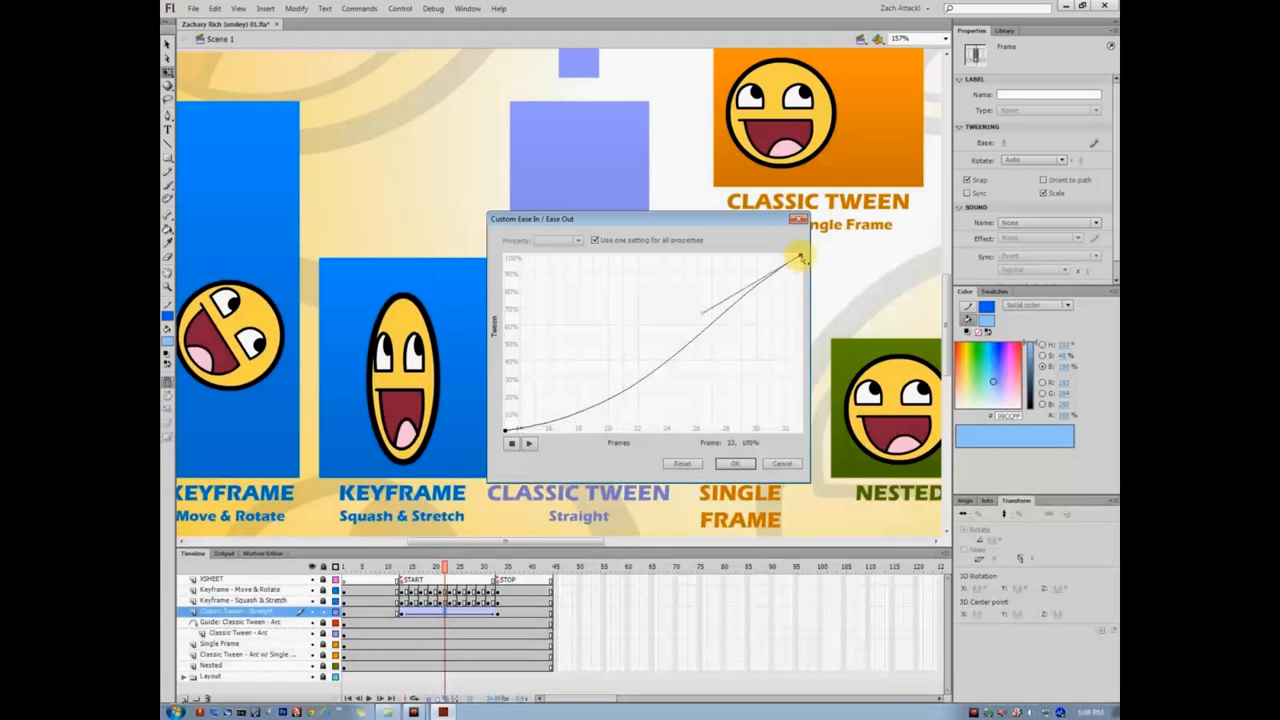
left_click_drag(703, 317, 658, 279)
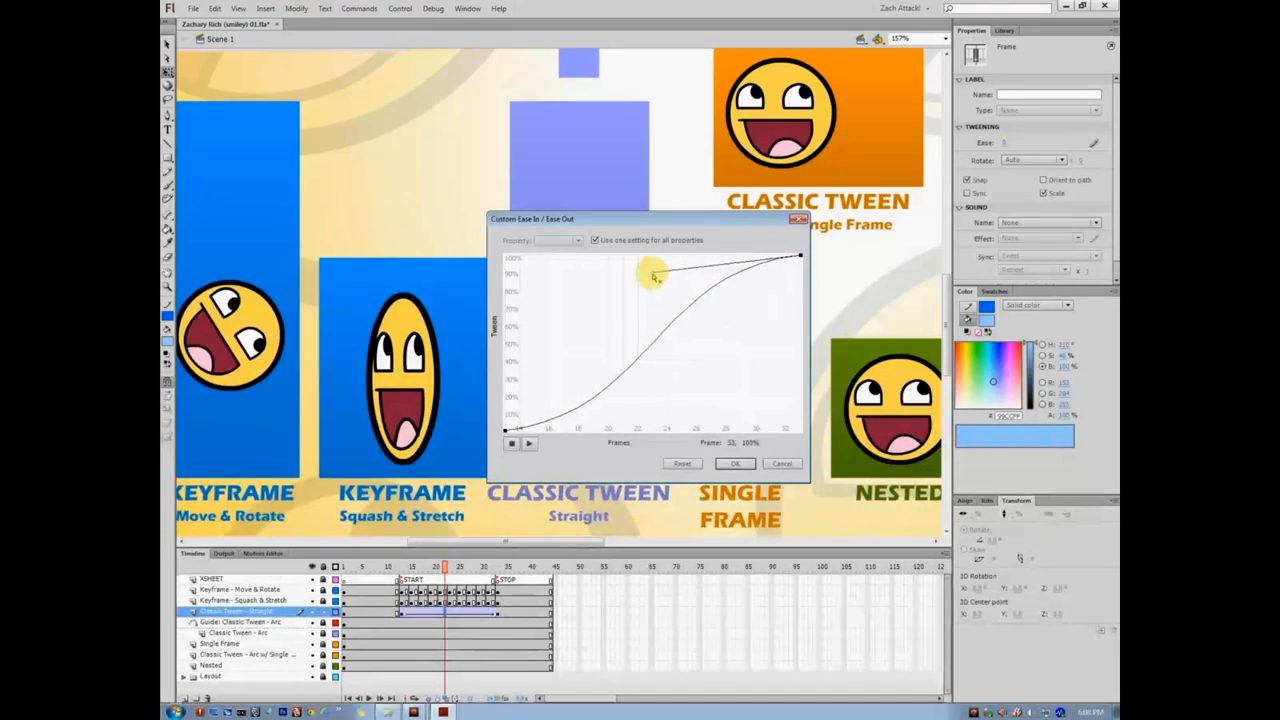
left_click(734, 464)
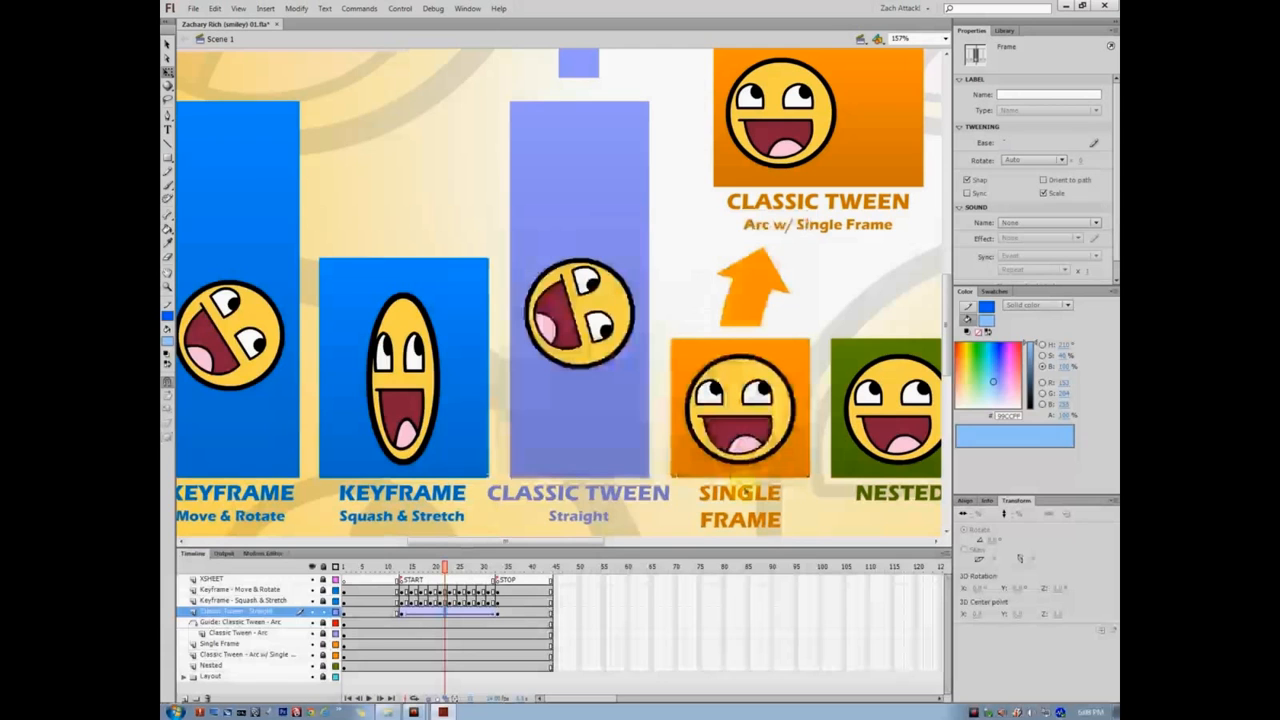
key("Return")
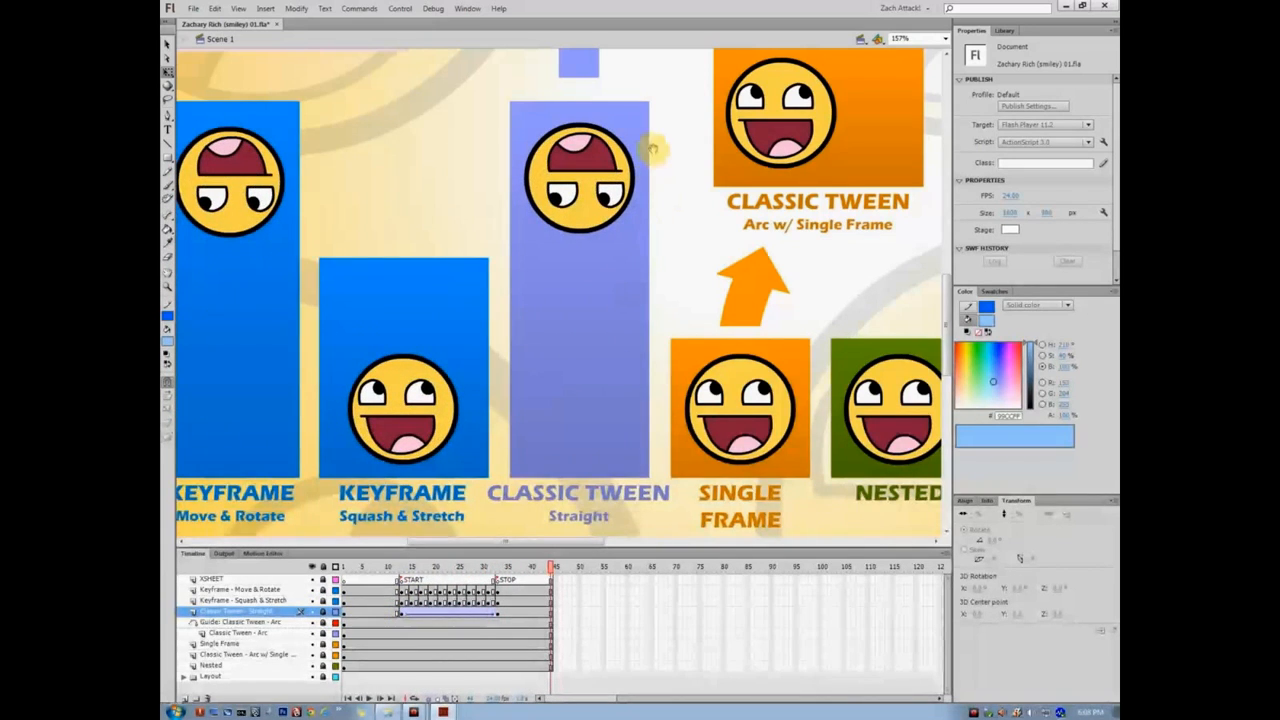
- Unlock the Classic Tween - Arc layer and its guide, and insert a keyframe at START on the Classic Tween - Arc layer
left_click_drag(652, 148, 572, 398)
left_click_drag(566, 229, 635, 367)
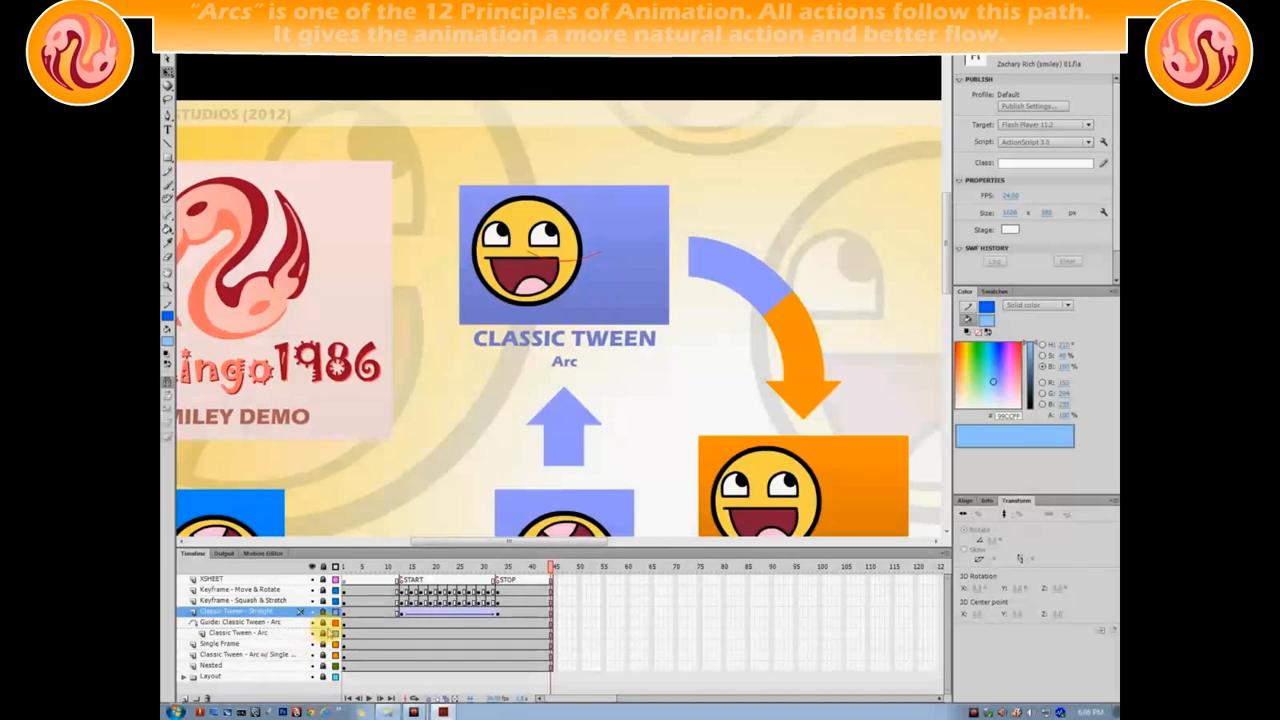
left_click_drag(352, 568, 450, 567)
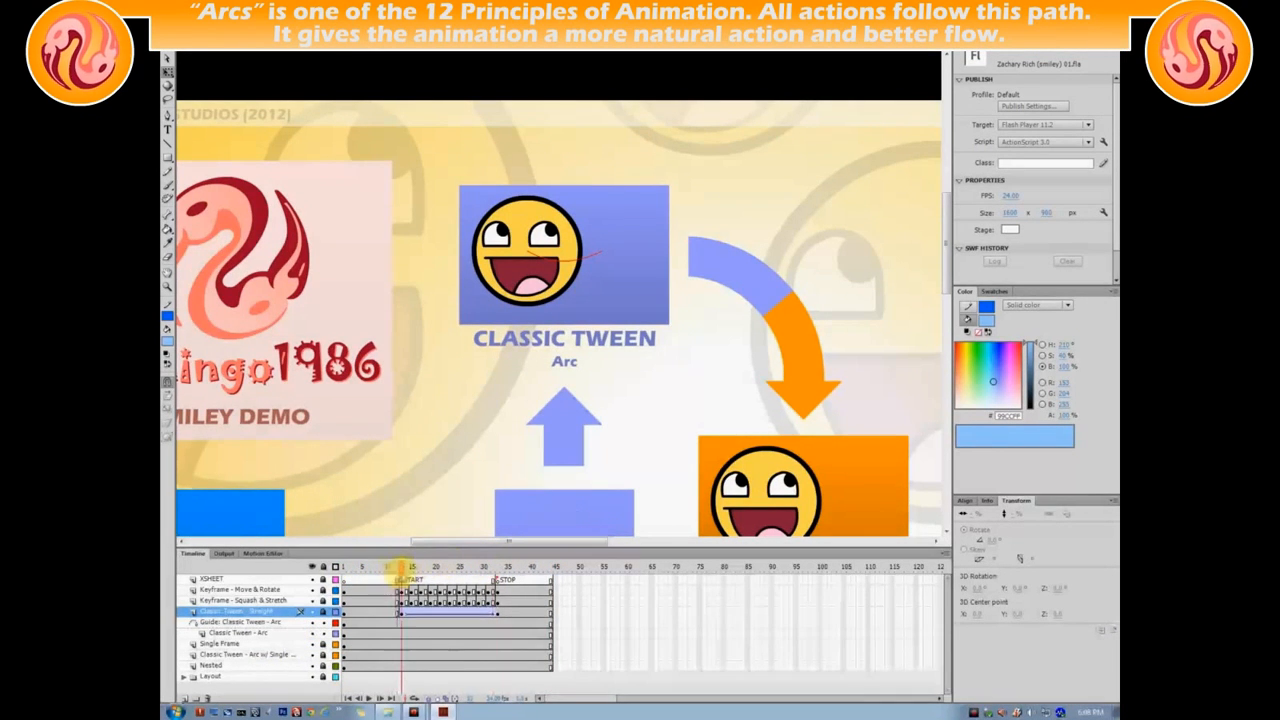
left_click(401, 632)
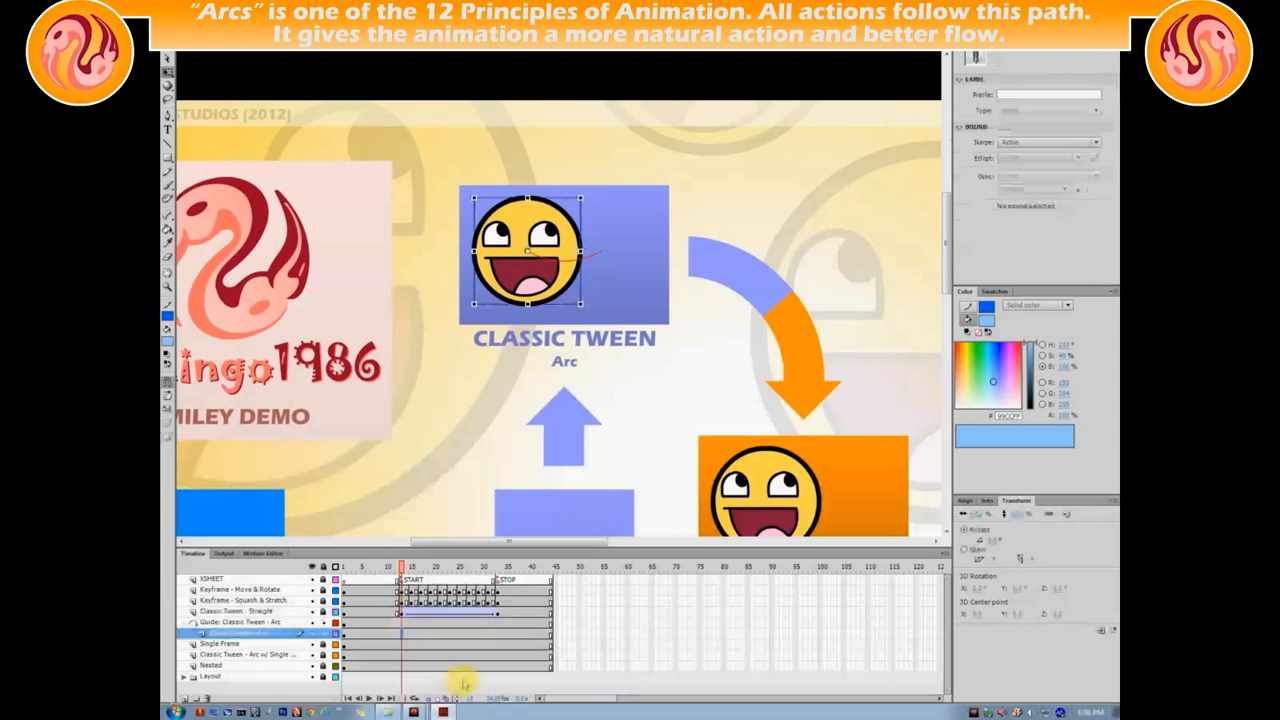
left_click(535, 272)
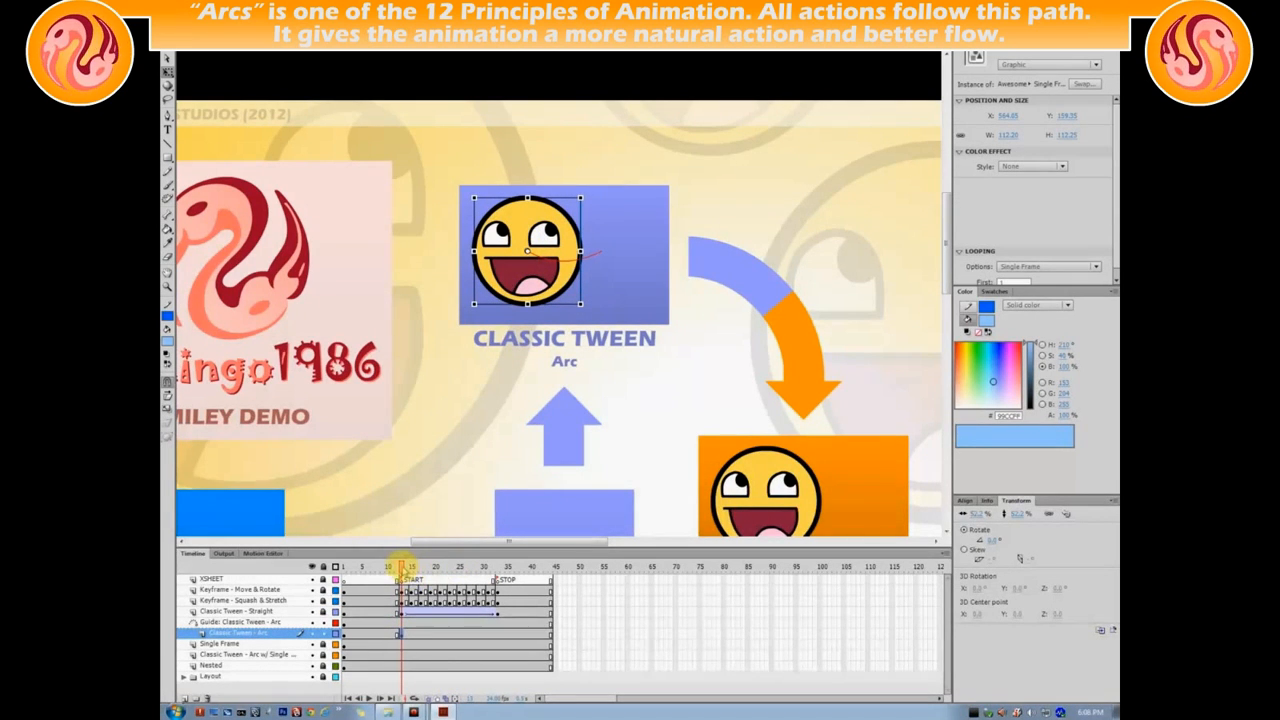
- Insert a keyframe at STOP on the Classic Tween - Arc layer and move its smiley to the far end of the red guide arc
left_click_drag(400, 566, 498, 572)
left_click(497, 633)
key("F6")
left_click_drag(538, 252, 620, 232)
- Create a classic tween between START and STOP on the Classic Tween - Arc layer and scrub through the motion
left_click_drag(497, 564, 447, 614)
right_click(449, 633)
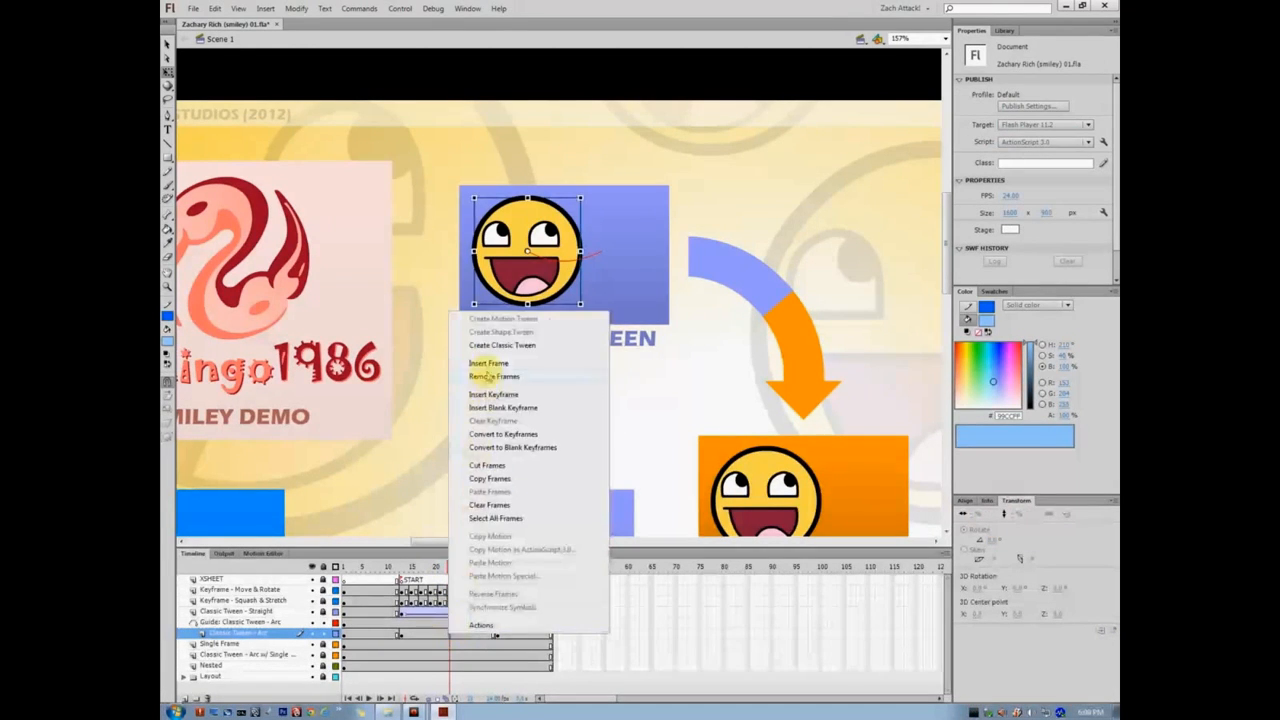
left_click(490, 345)
mouse_move(449, 566)
left_mouse_down()
mouse_move(409, 566)
mouse_move(491, 567)
mouse_move(391, 568)
mouse_move(480, 568)
mouse_move(458, 568)
left_mouse_up()
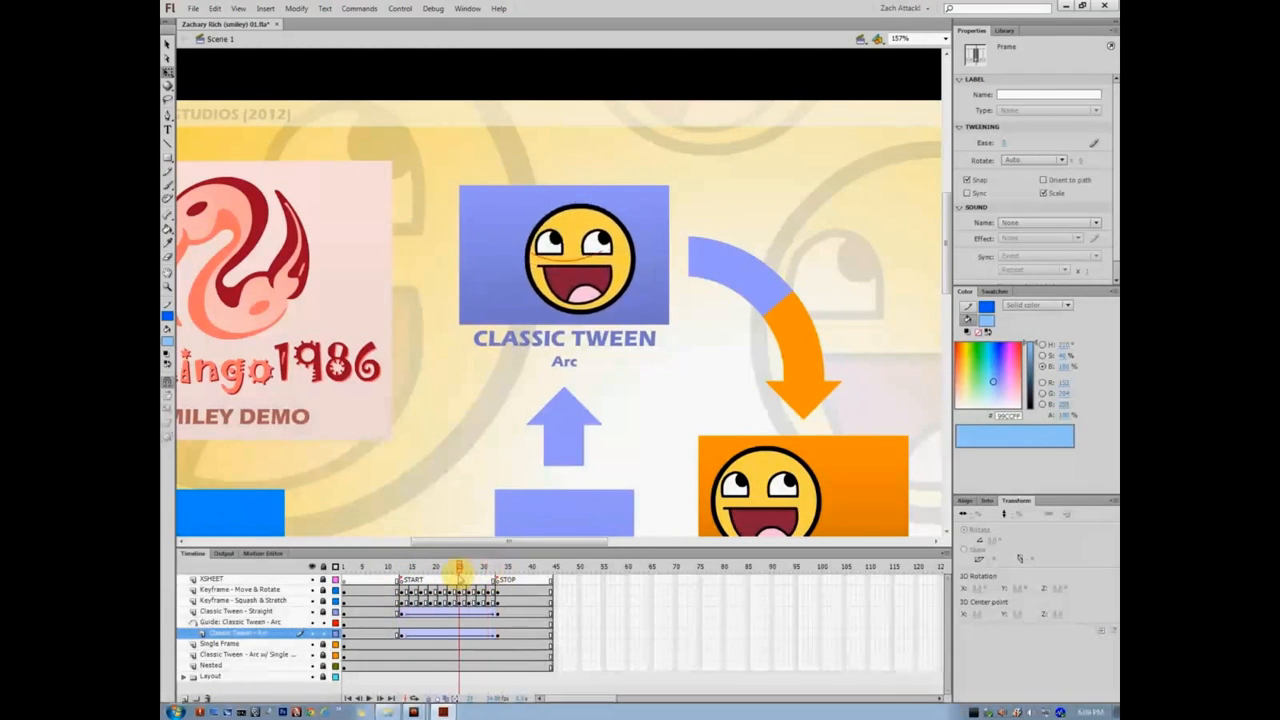
- Insert keyframes at frames 22 and 23 of the Classic Tween - Arc layer and flip the frame 23 smiley horizontally
left_click(445, 636)
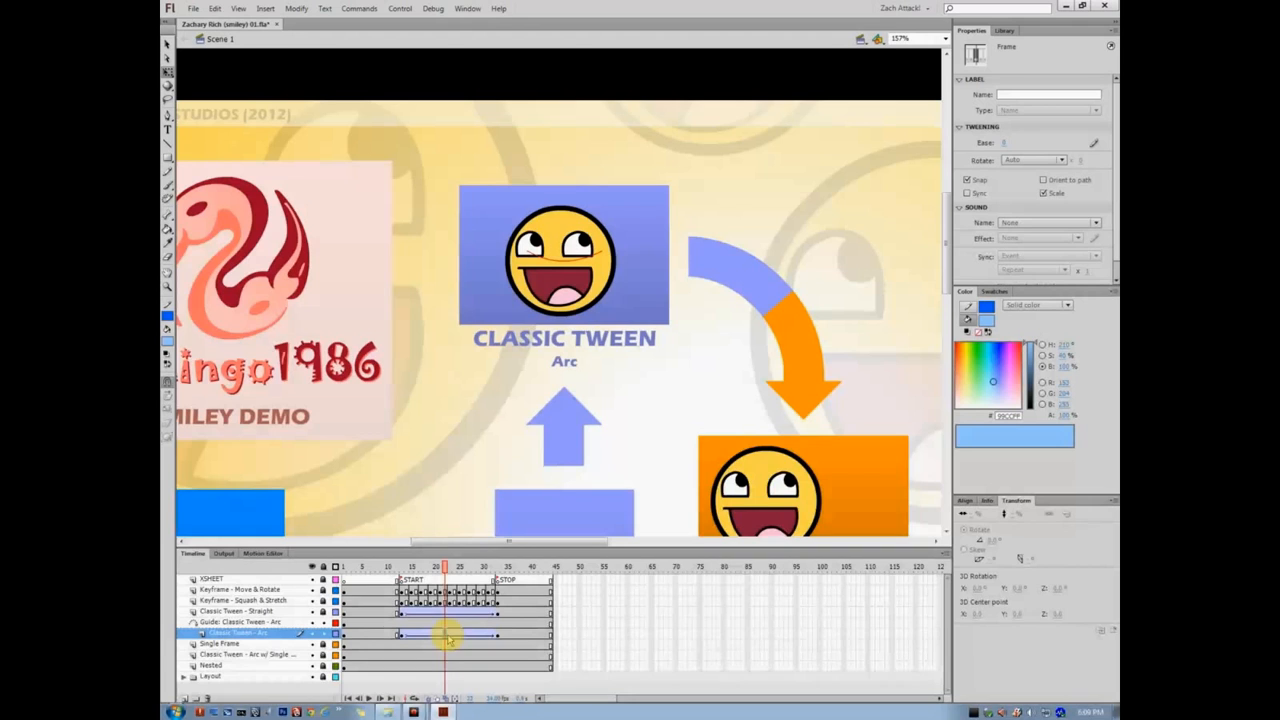
left_click(449, 636)
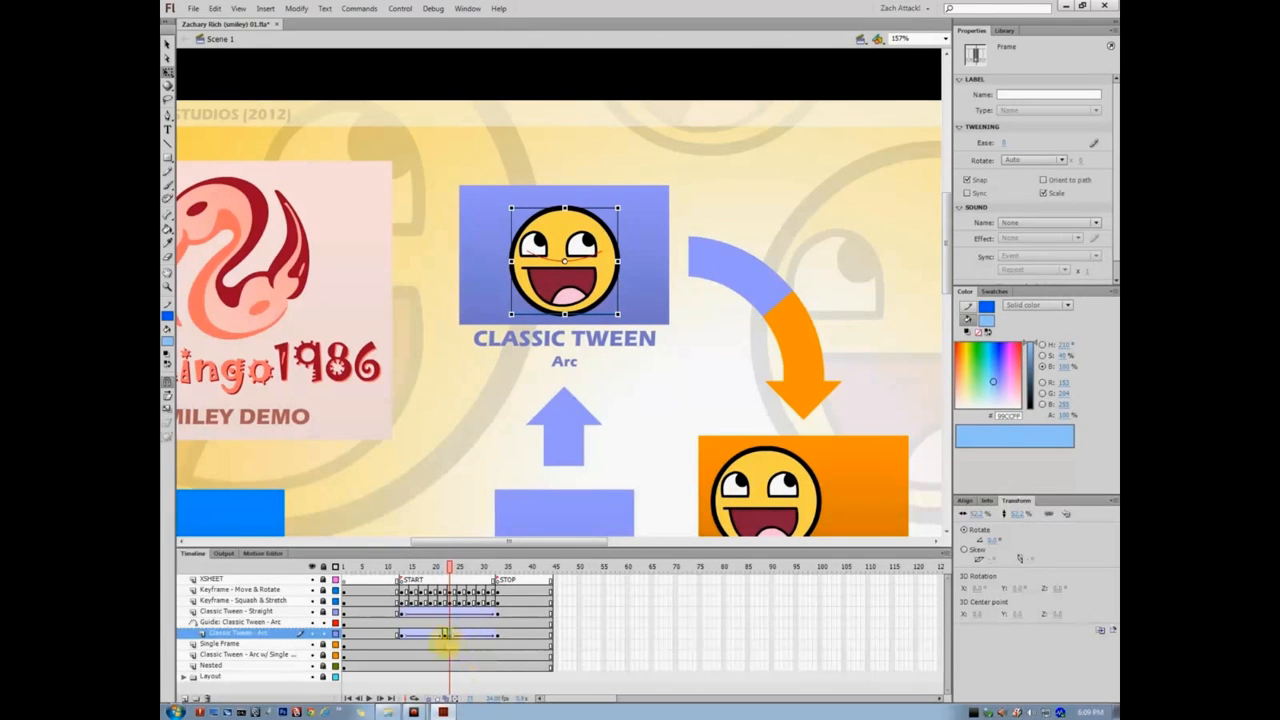
left_click(590, 295)
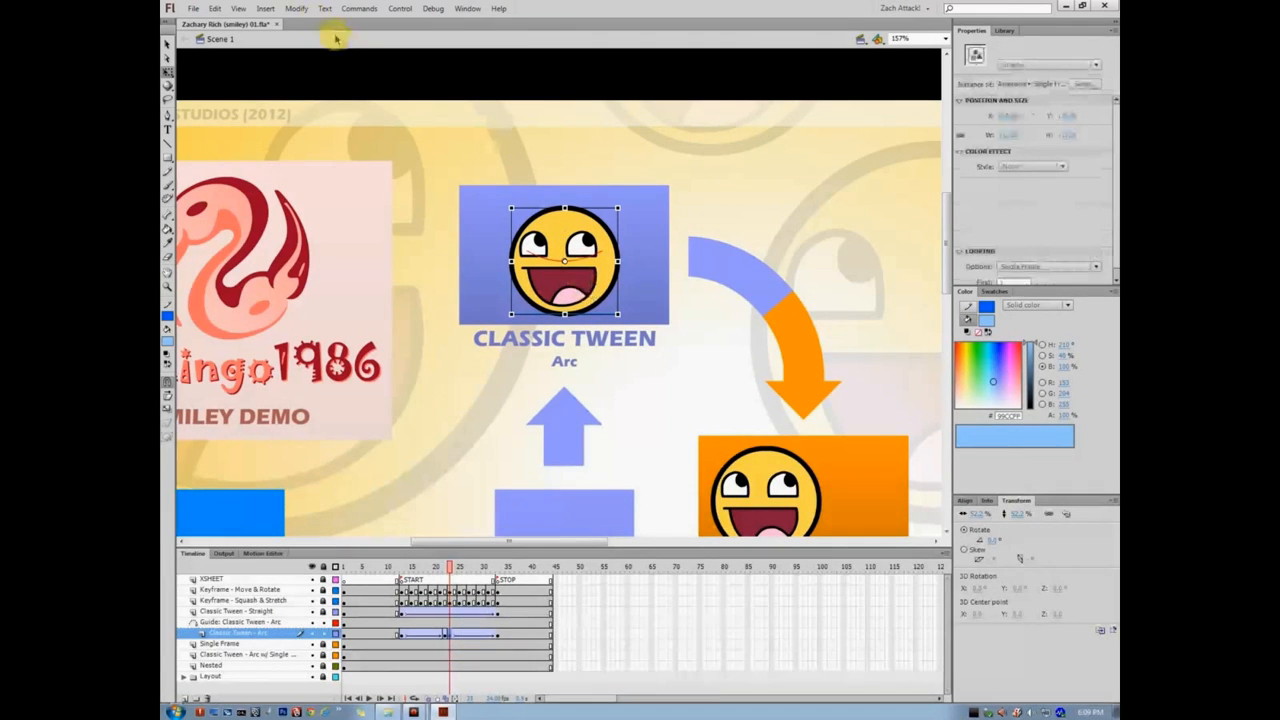
left_click(297, 9)
mouse_move(383, 160)
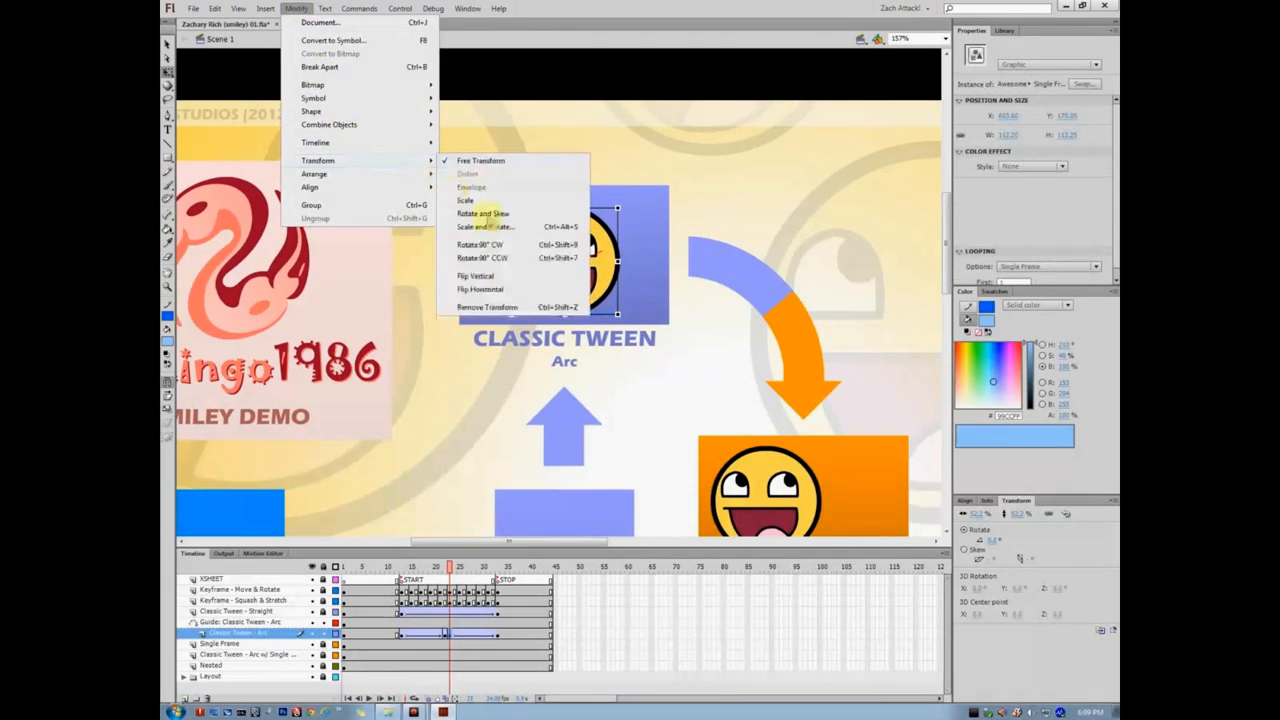
left_click(490, 289)
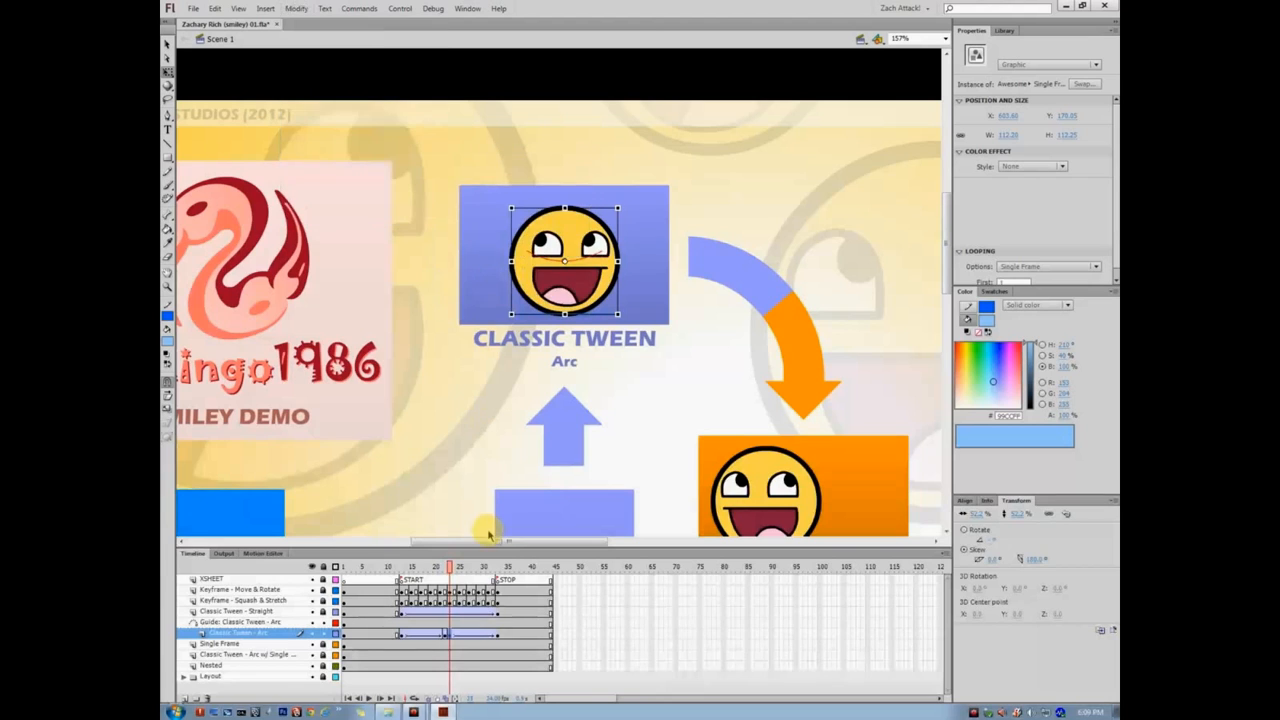
- Flip the smiley at the STOP keyframe of the Classic Tween - Arc layer horizontally
left_click(498, 638)
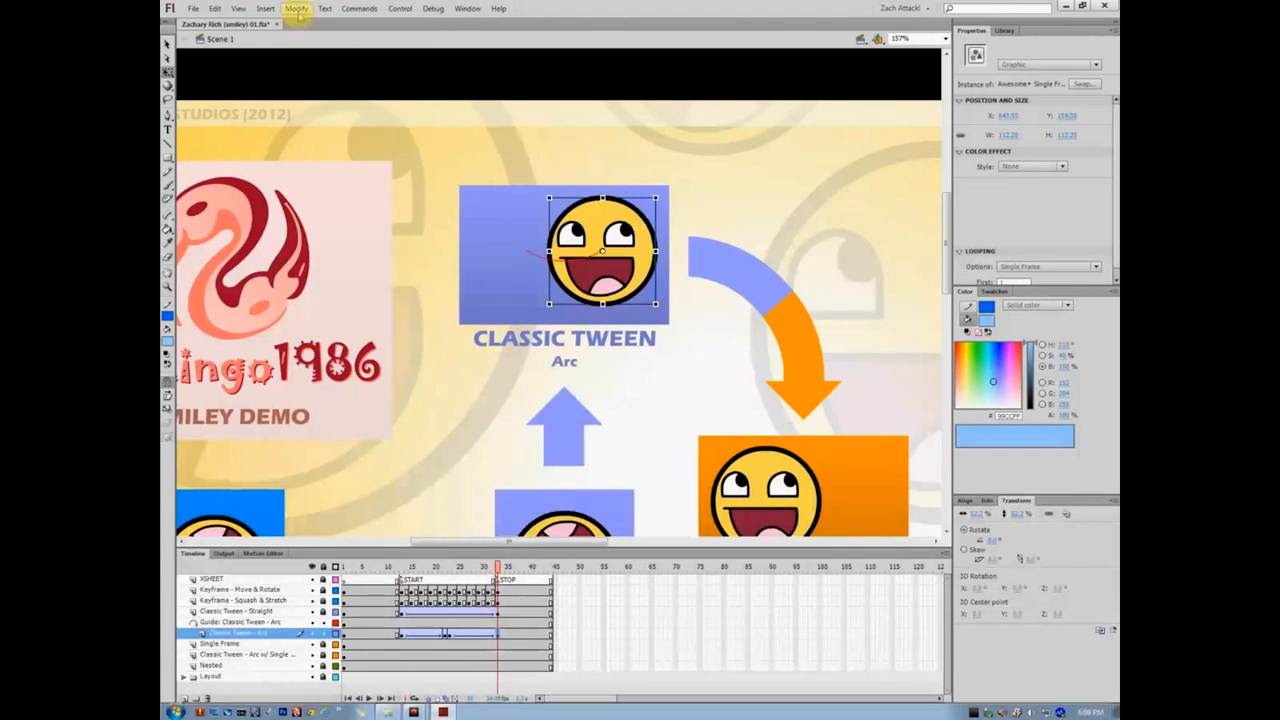
left_click(297, 10)
mouse_move(360, 162)
left_click(500, 291)
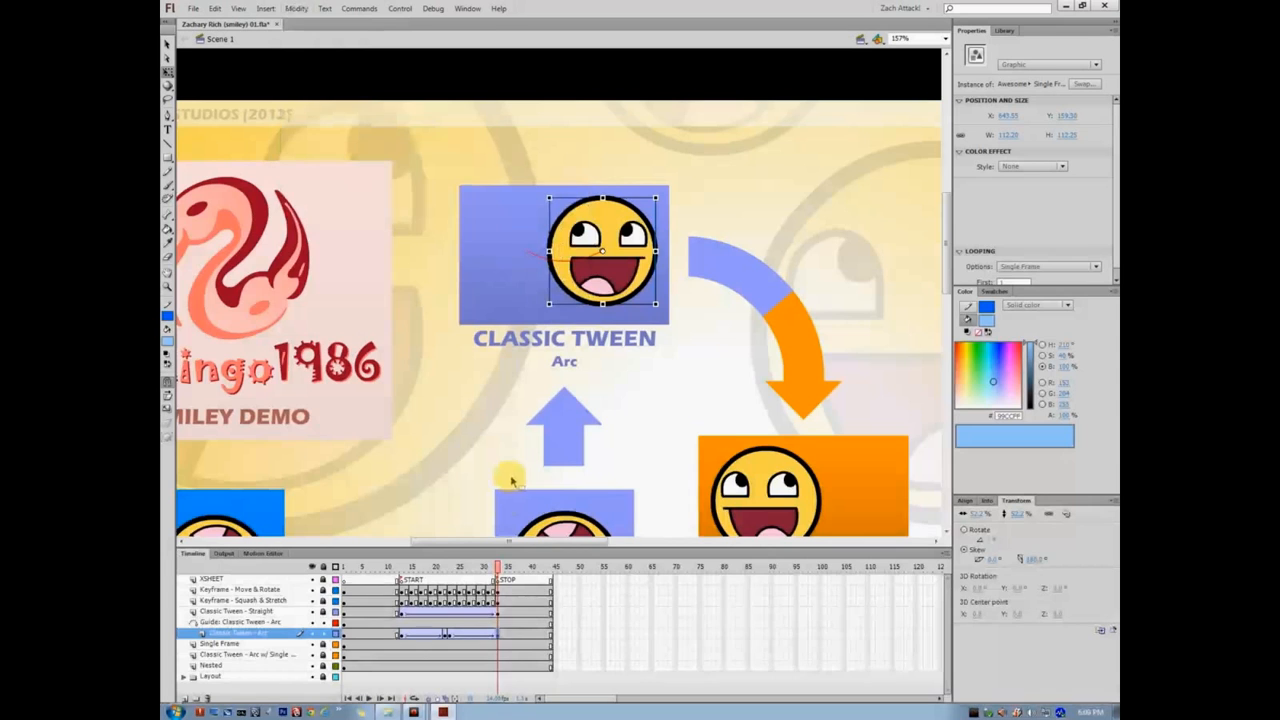
- Set the ease of the arc's first tween to -100 and its second tween to 100, and play the animation
left_click_drag(497, 566, 420, 566)
left_click(424, 633)
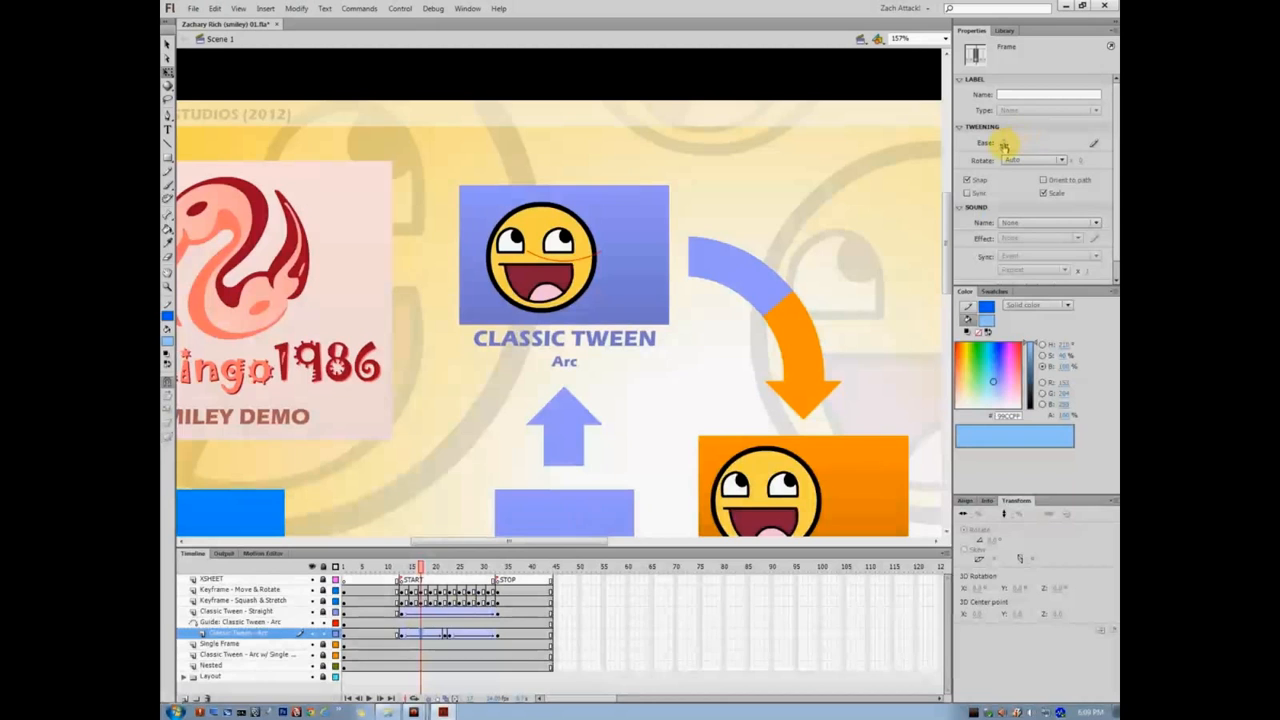
left_click_drag(1008, 142, 881, 152)
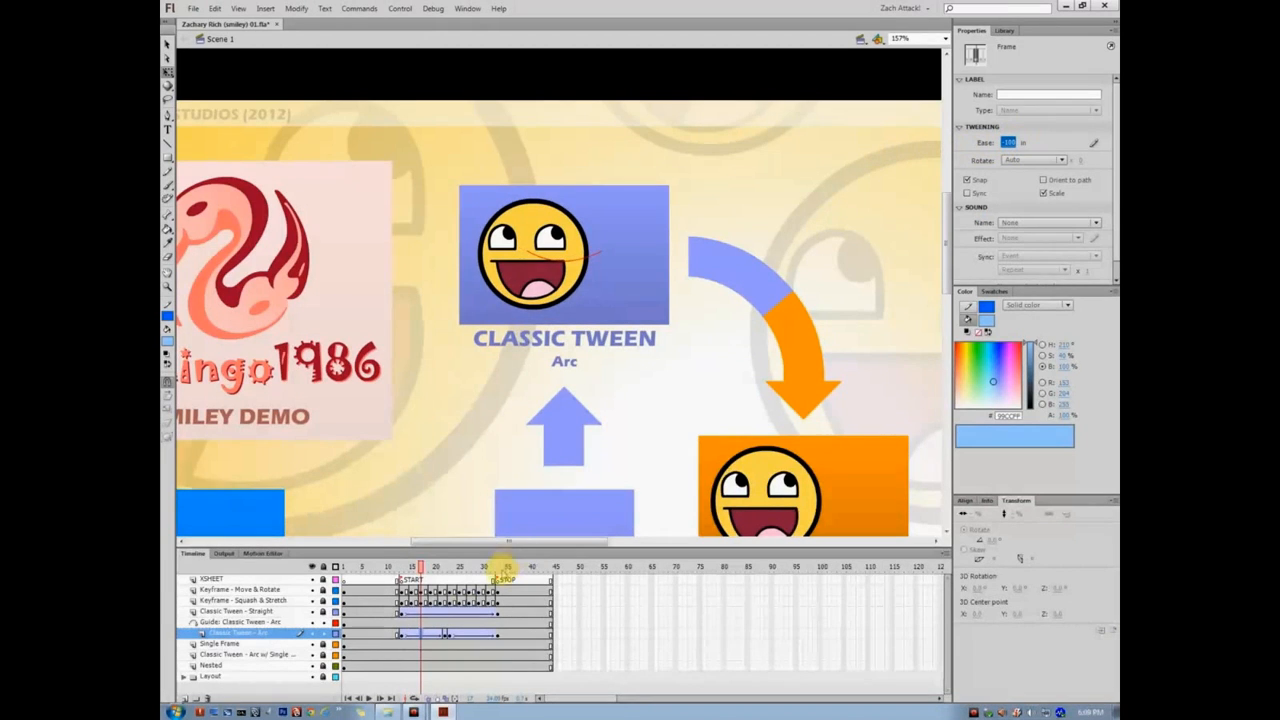
left_click(469, 635)
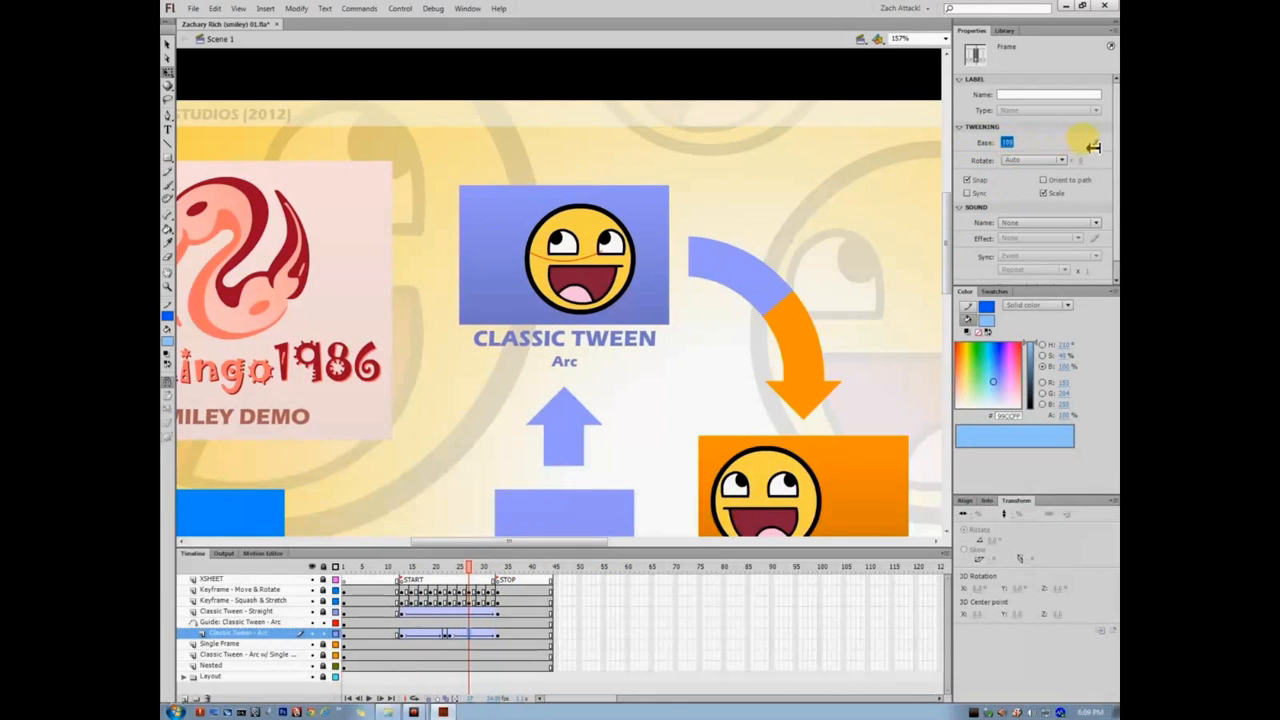
left_click_drag(1092, 147, 1094, 148)
left_click(397, 563)
key("Return")
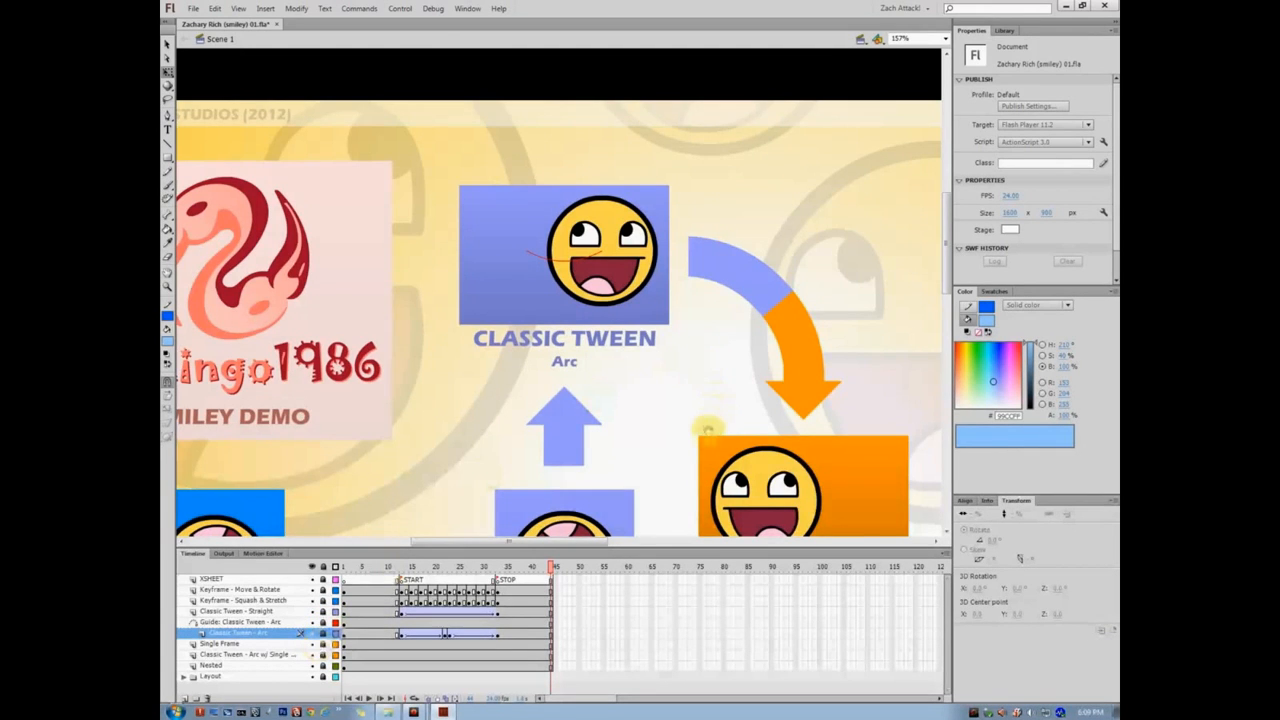
- Insert a keyframe at START on the Single Frame layer, select its smiley and fully expose the looping settings
left_click_drag(708, 430, 581, 201)
left_click_drag(576, 450, 536, 212)
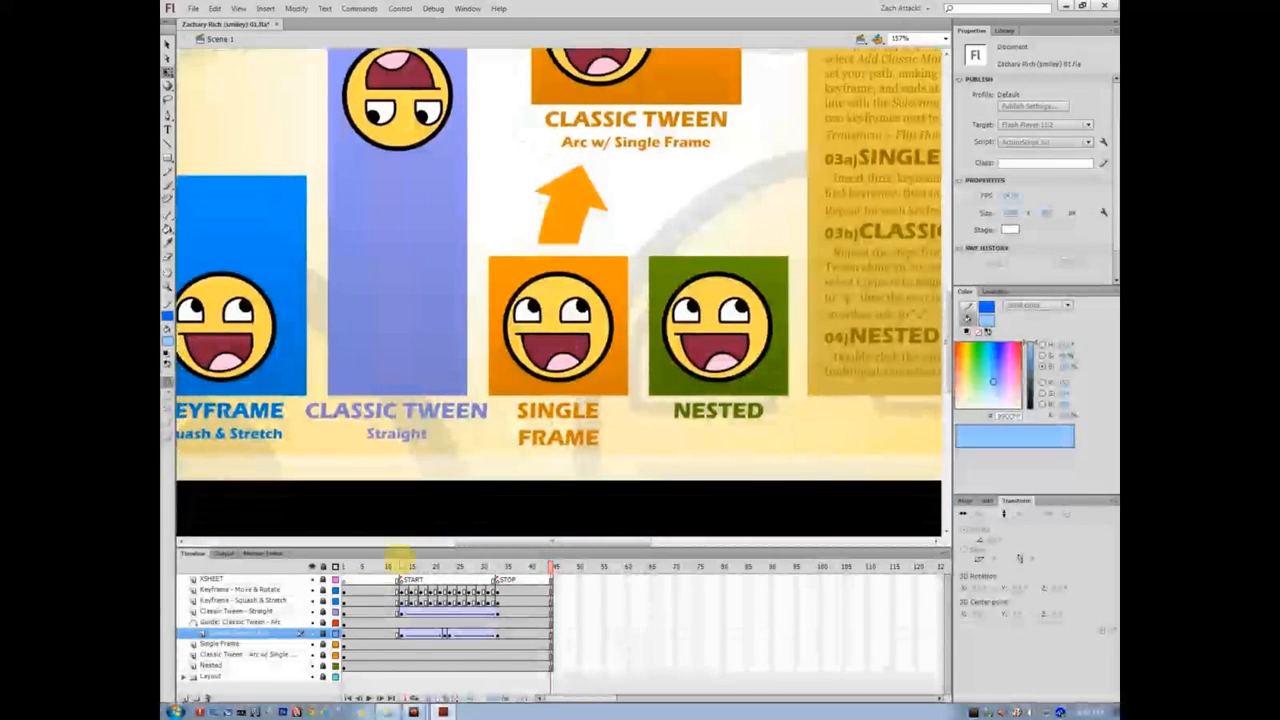
left_click_drag(449, 566, 401, 566)
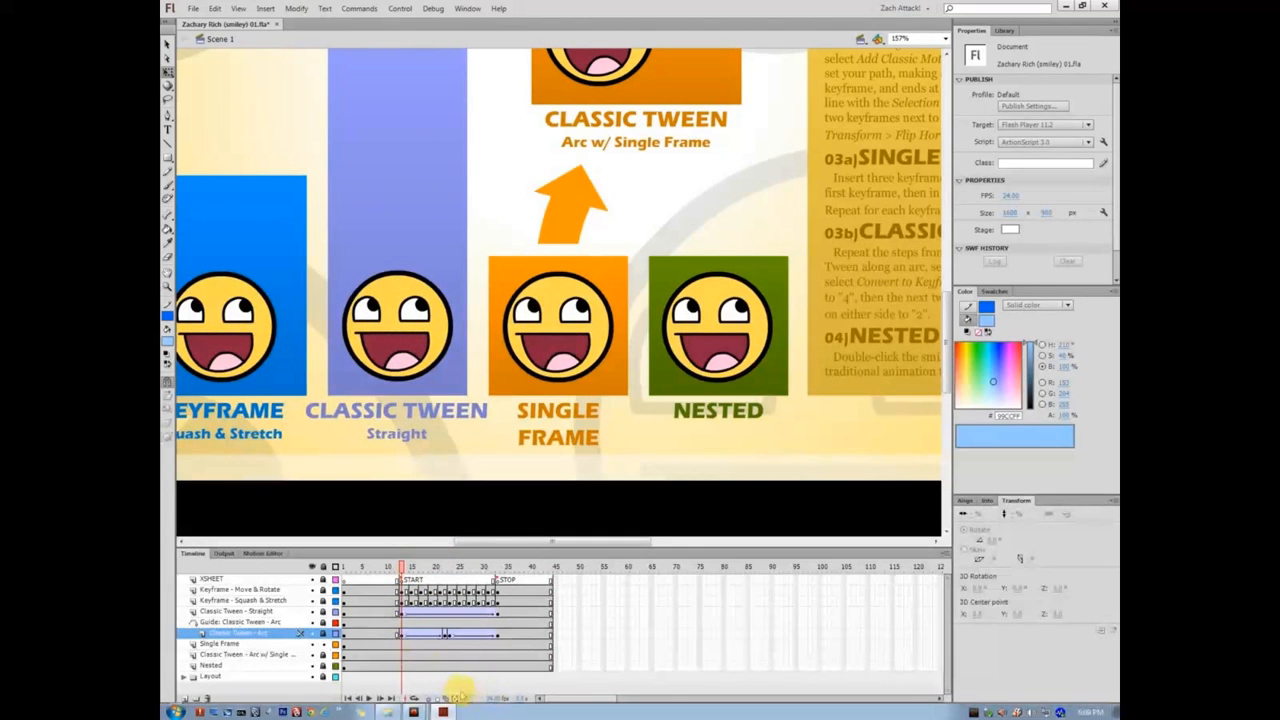
left_click(404, 645)
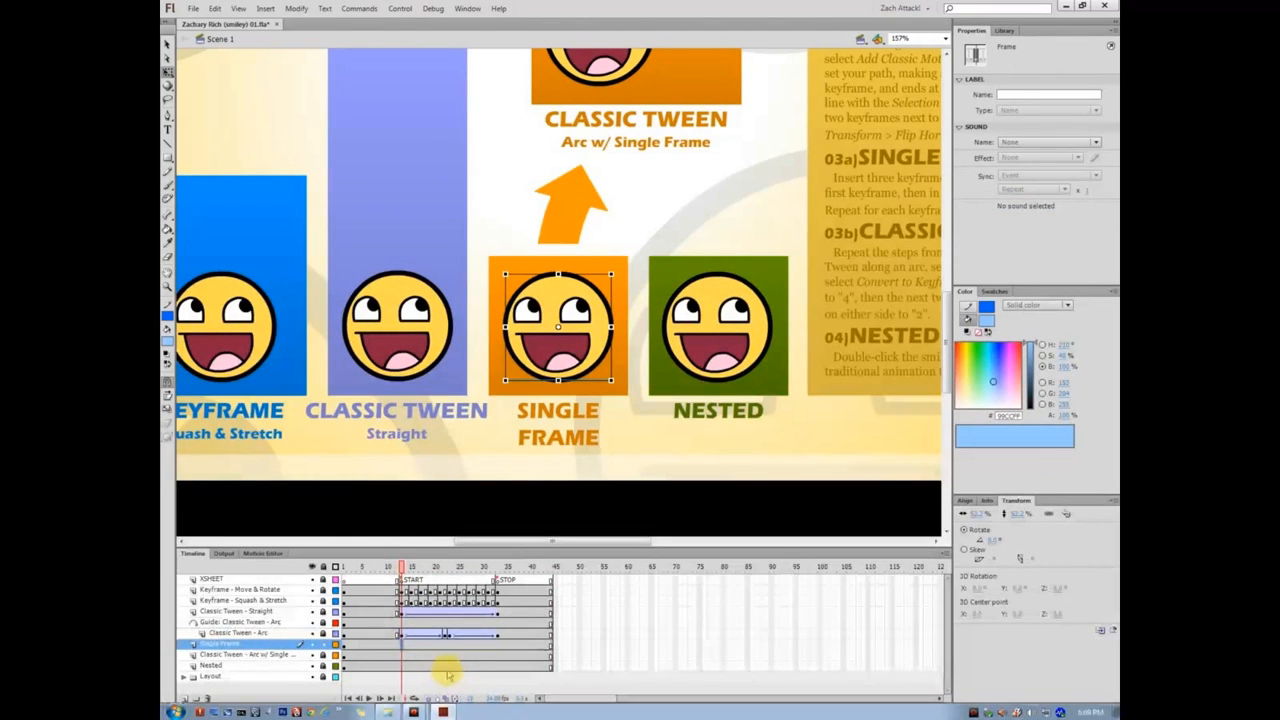
left_click(568, 294)
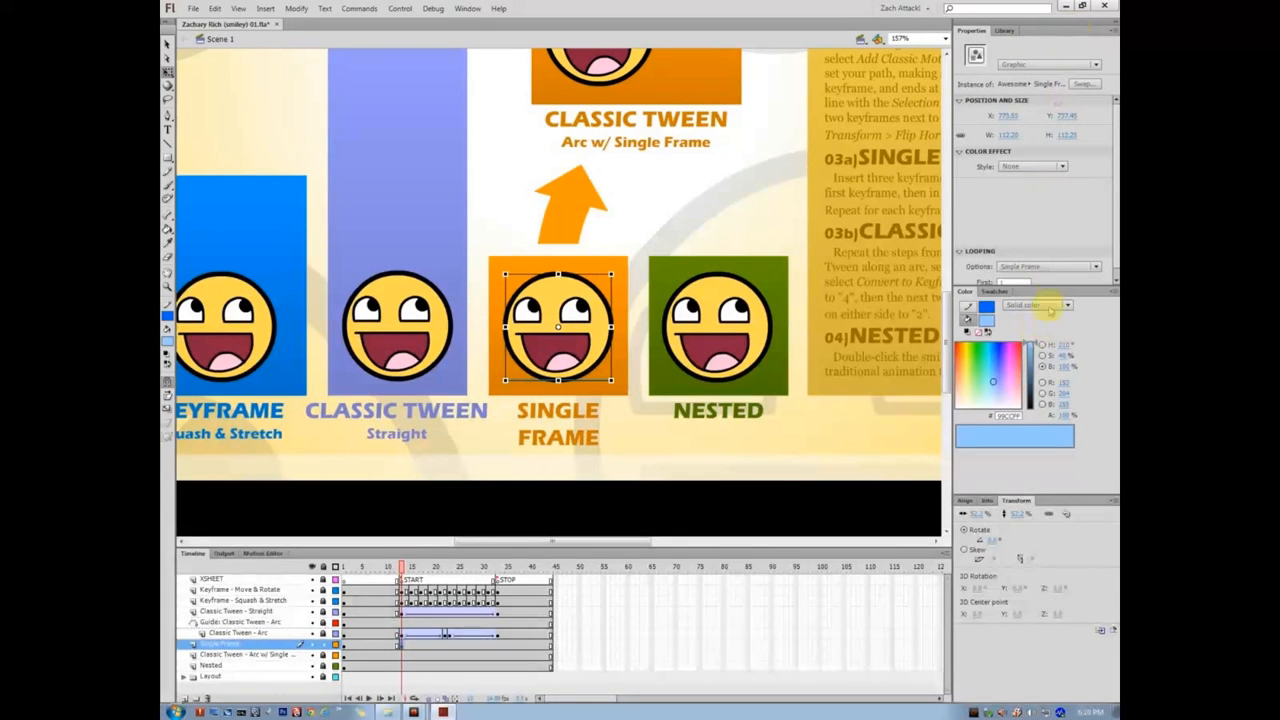
left_click_drag(1050, 285, 1065, 425)
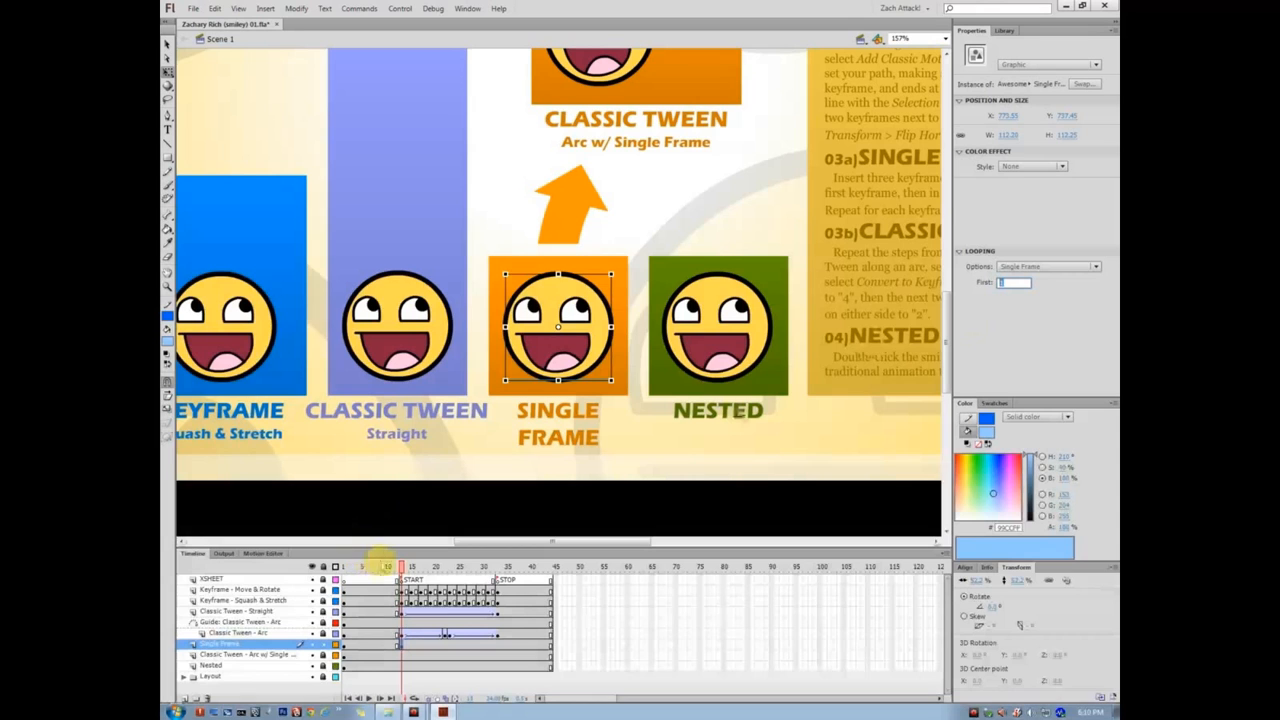
- Insert a keyframe at frame 19 on the Single Frame layer and set its smiley's first looping frame to 2
left_click_drag(400, 562, 428, 645)
left_click(428, 645)
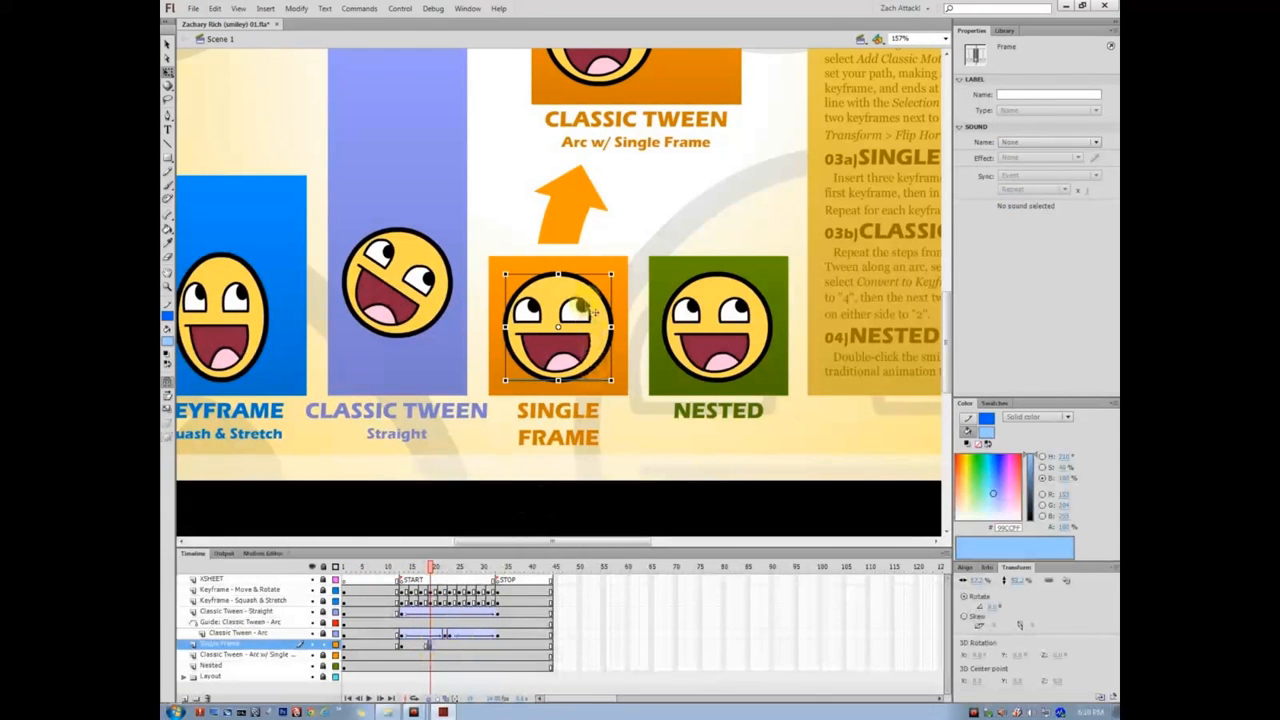
key("v")
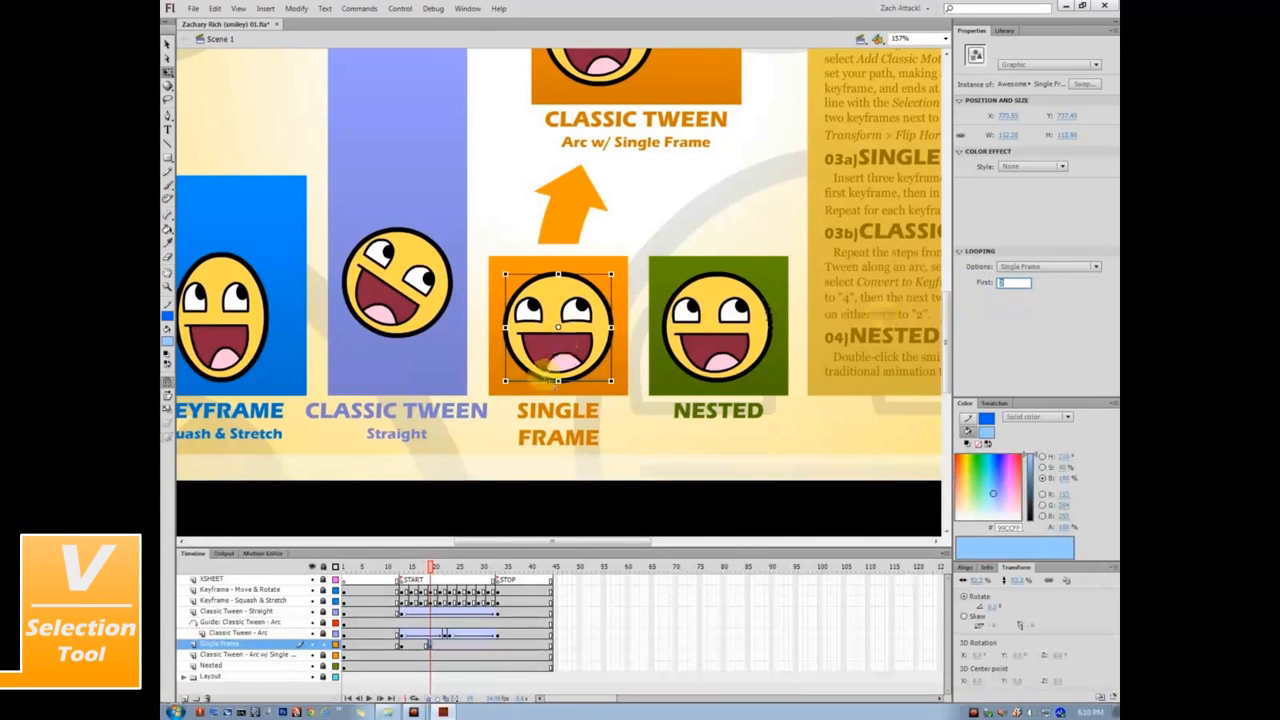
- Insert keyframes at frame 27 and STOP on the Single Frame layer, setting their smileys' first looping frames to 3 and 4
left_click(467, 645)
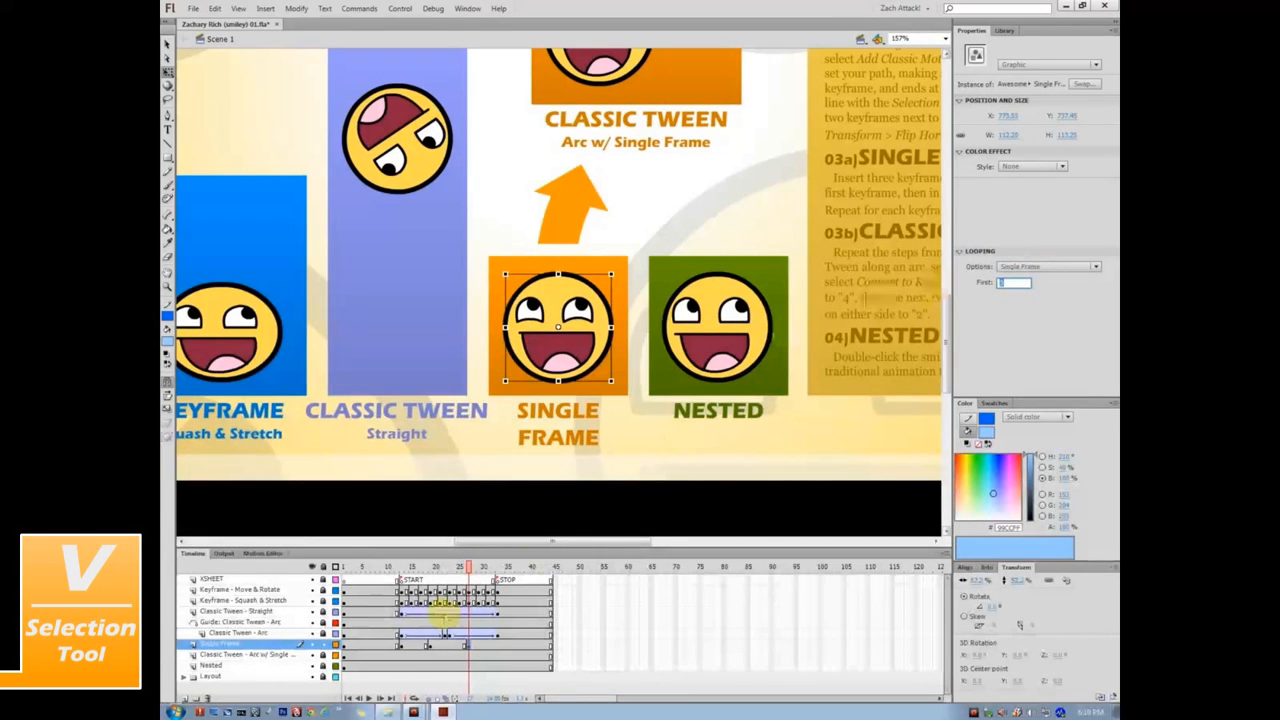
left_click(497, 645)
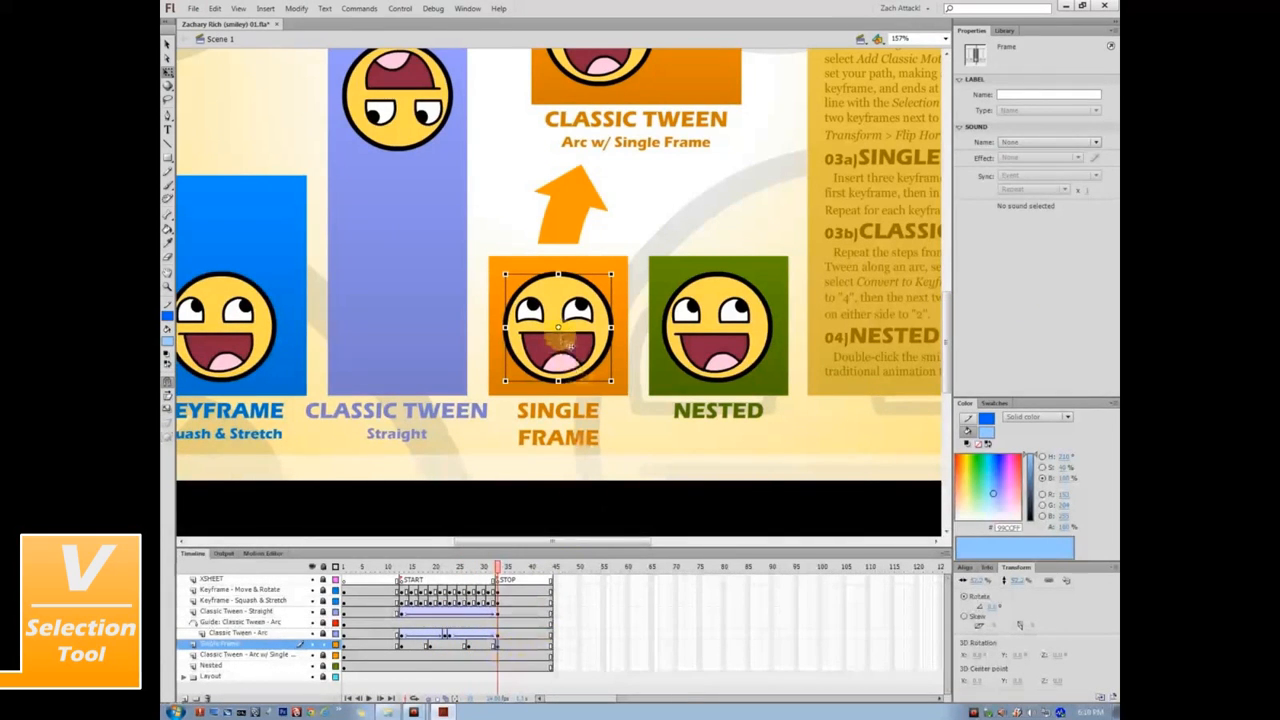
left_click(1014, 282)
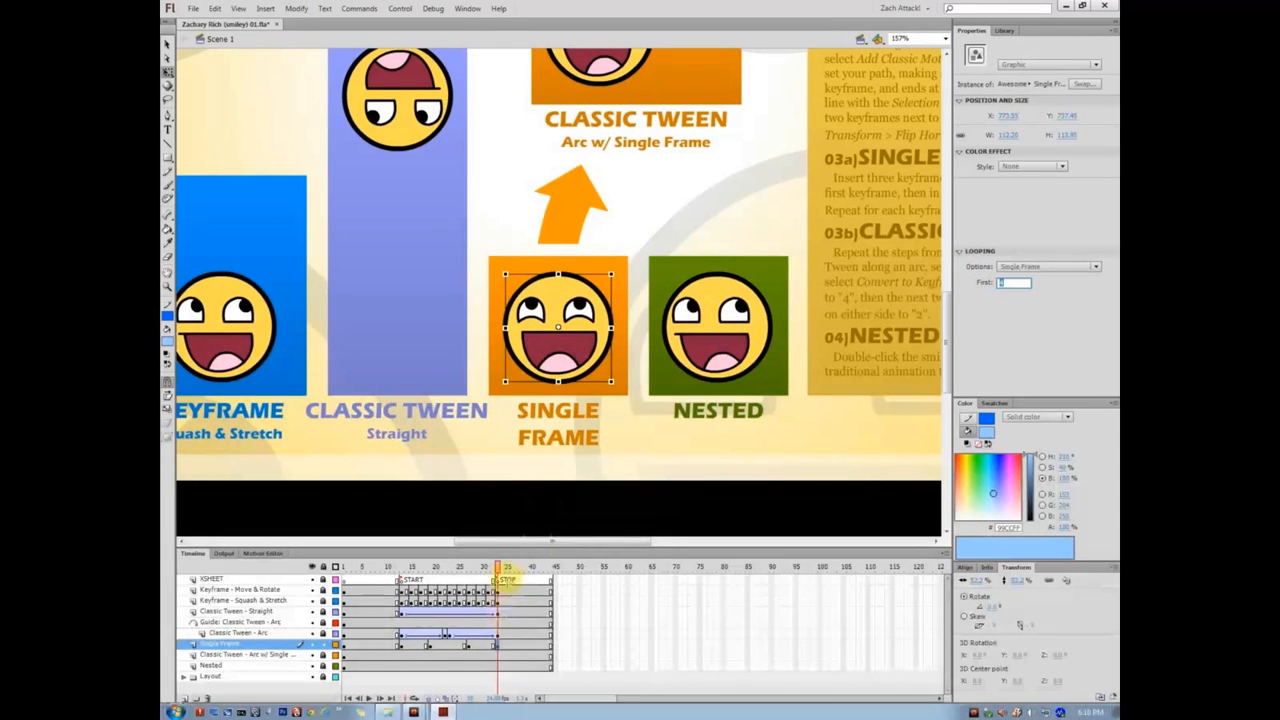
- Return to frame 19, open the Single Frame smiley symbol to examine its internal frames and layers, and exit to the main scene
mouse_move(497, 567)
left_mouse_down()
mouse_move(374, 566)
mouse_move(492, 566)
left_mouse_up()
left_click(432, 566)
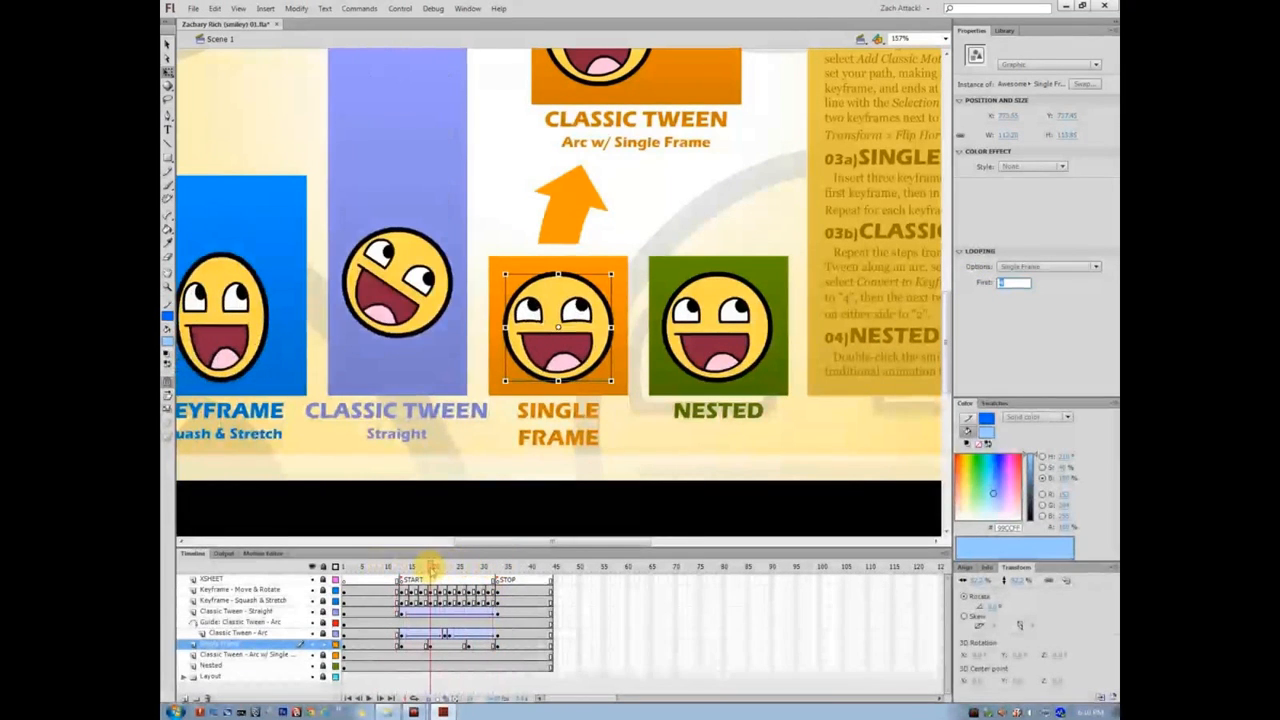
left_click(578, 312)
double_click(578, 312)
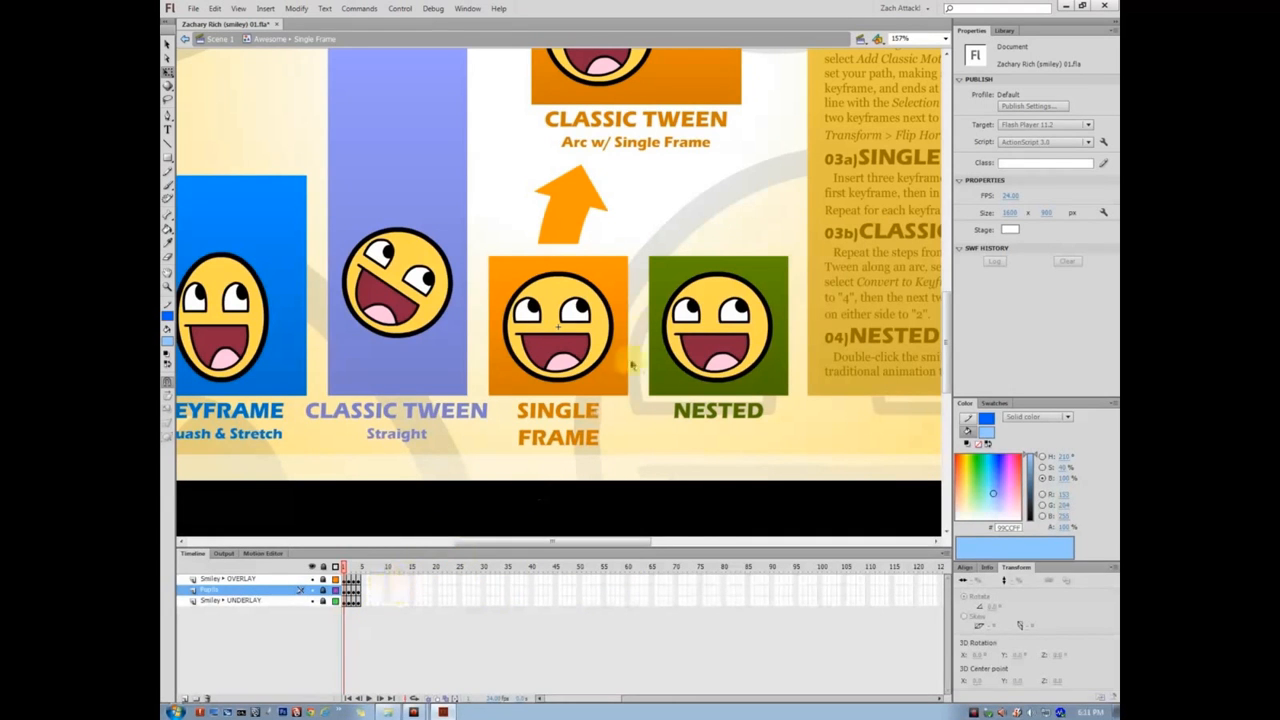
double_click(651, 189)
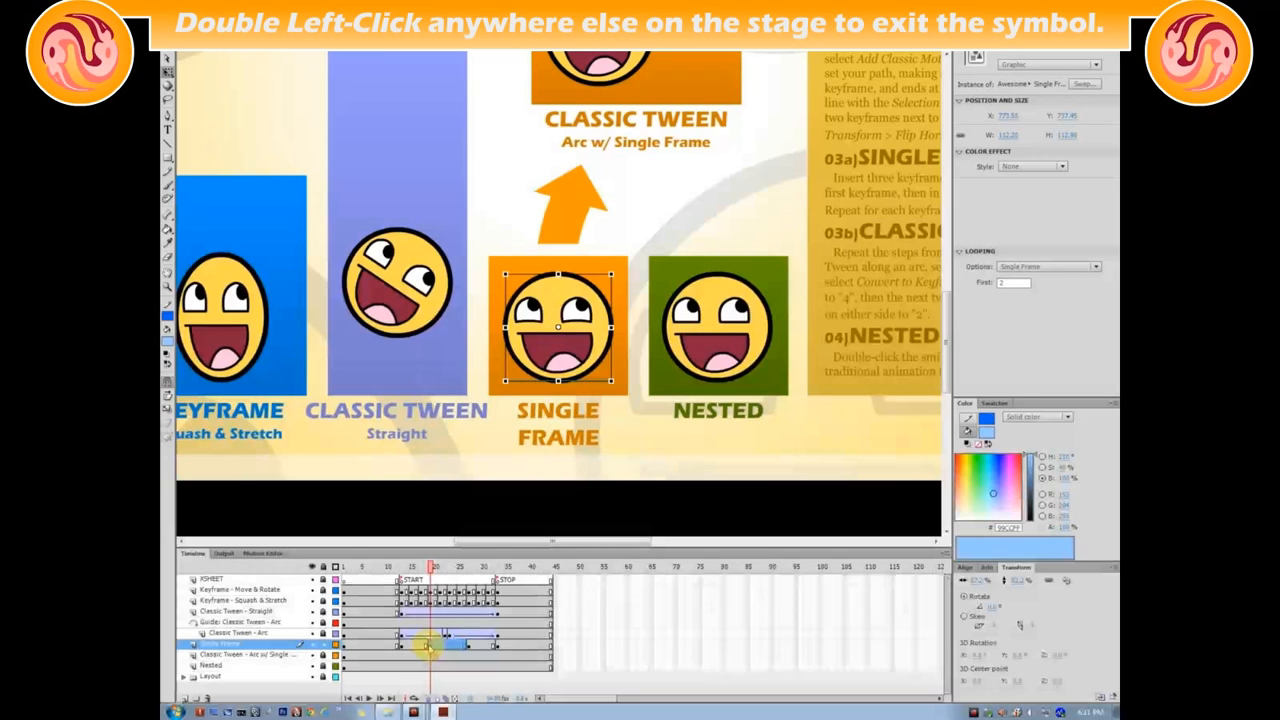
- Re-enter 2 as the first looping frame at frame 19, open the Single Frame smiley symbol to compare its internal frames, and return to the main scene
left_click(427, 645)
left_click(590, 314)
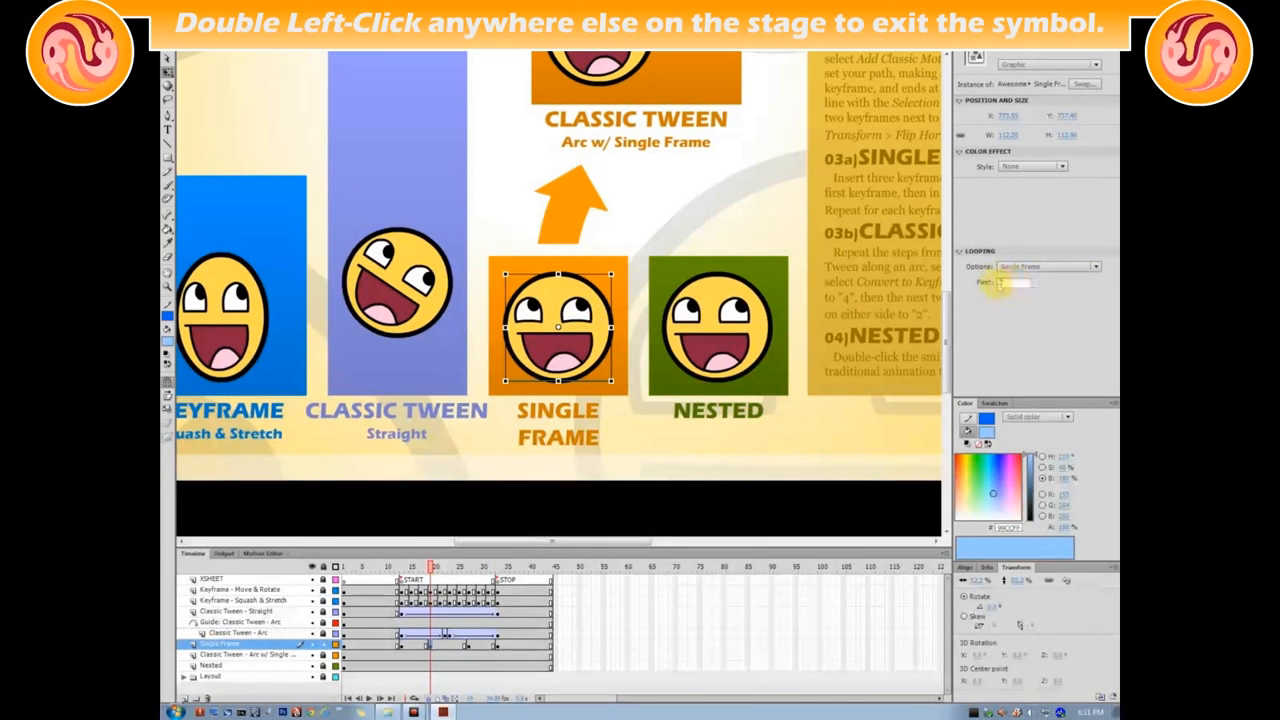
type("2")
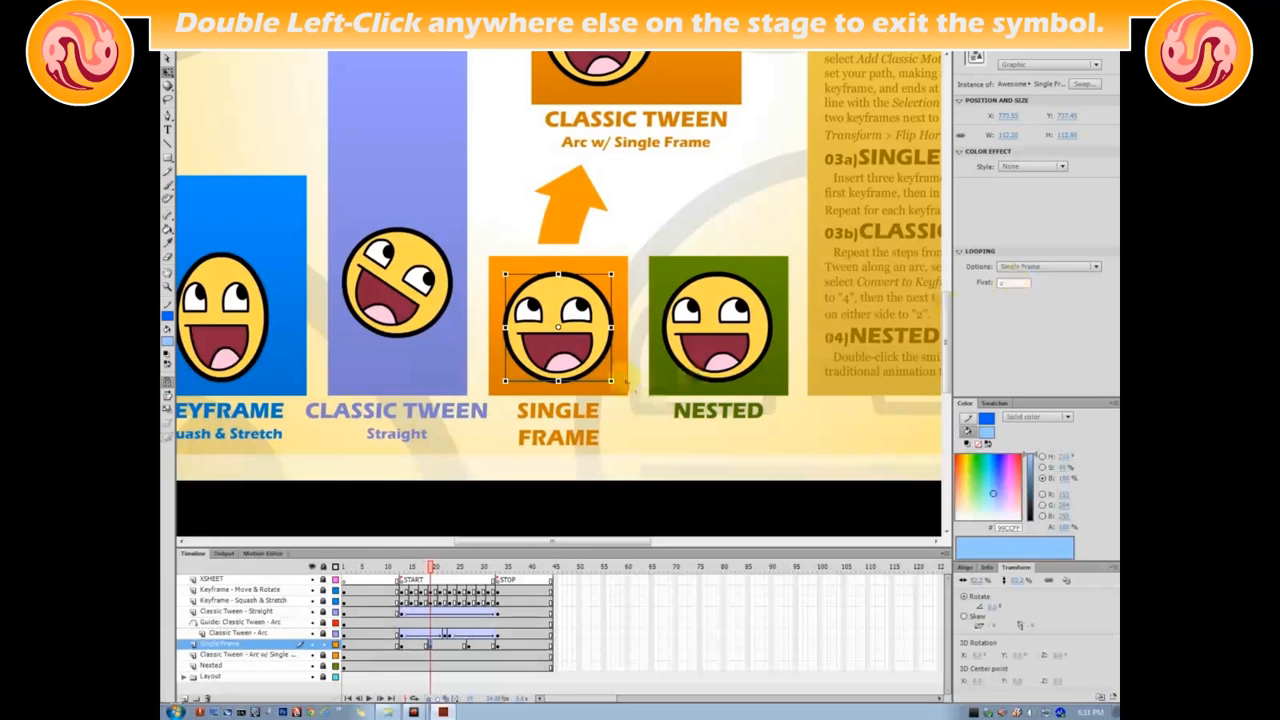
double_click(558, 330)
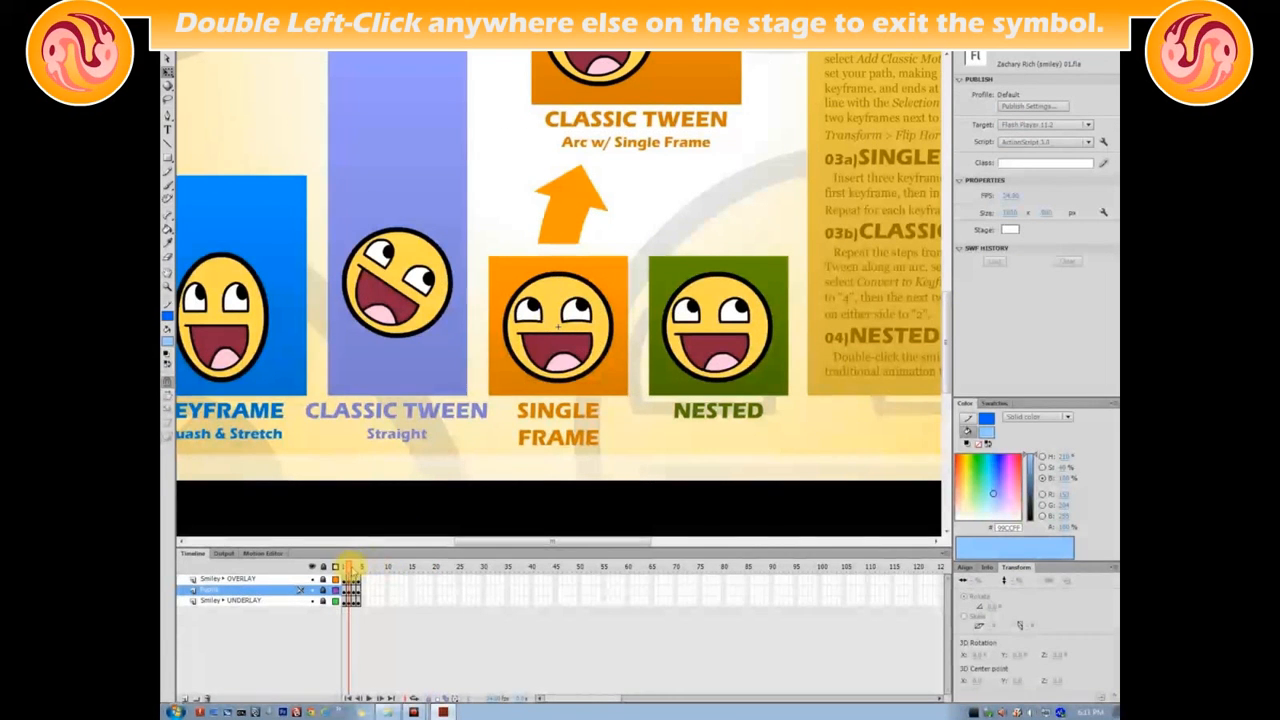
left_click_drag(351, 569, 358, 583)
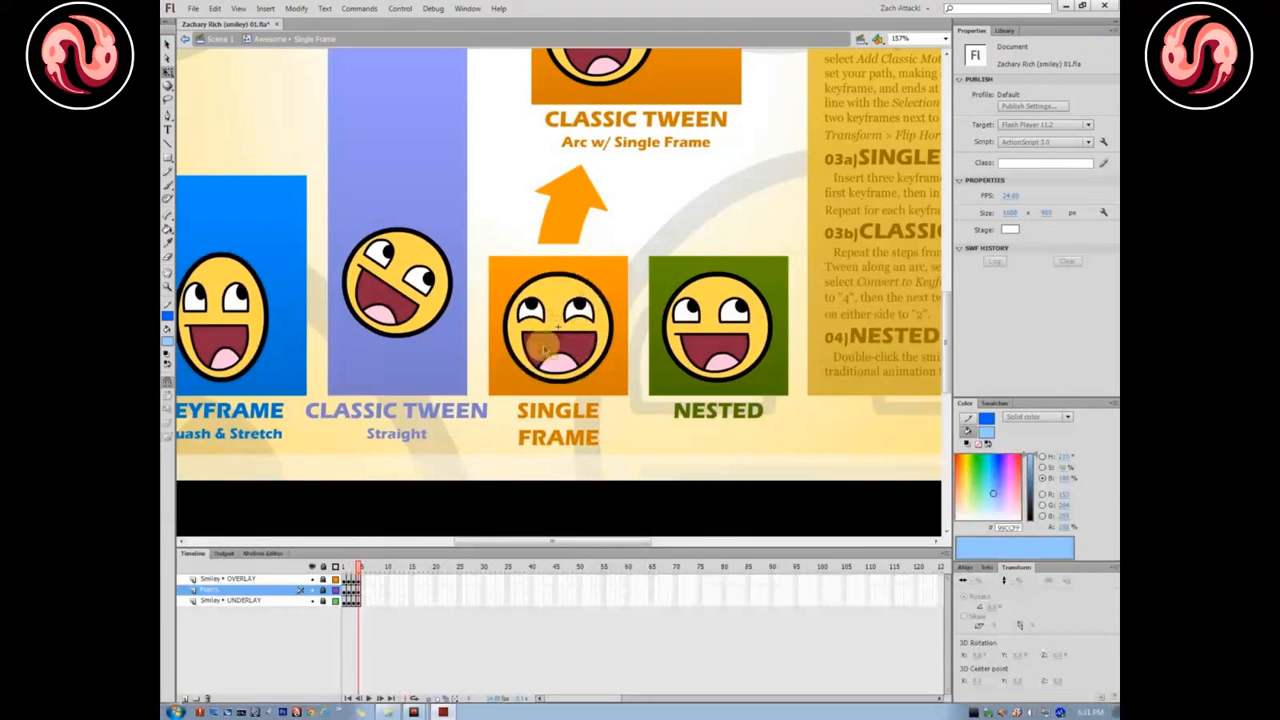
double_click(634, 200)
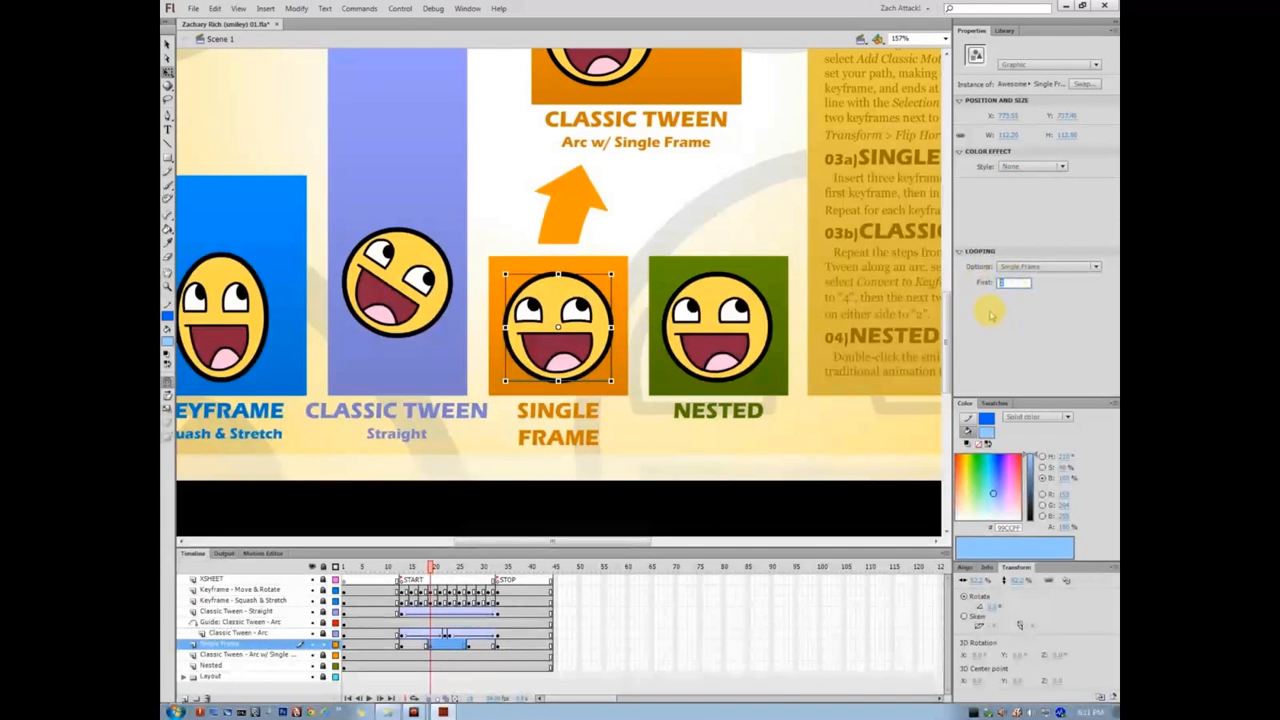
- Try other first looping frame values on the Single Frame smiley at frame 19 to compare its expressions, and deselect it
left_click(988, 312)
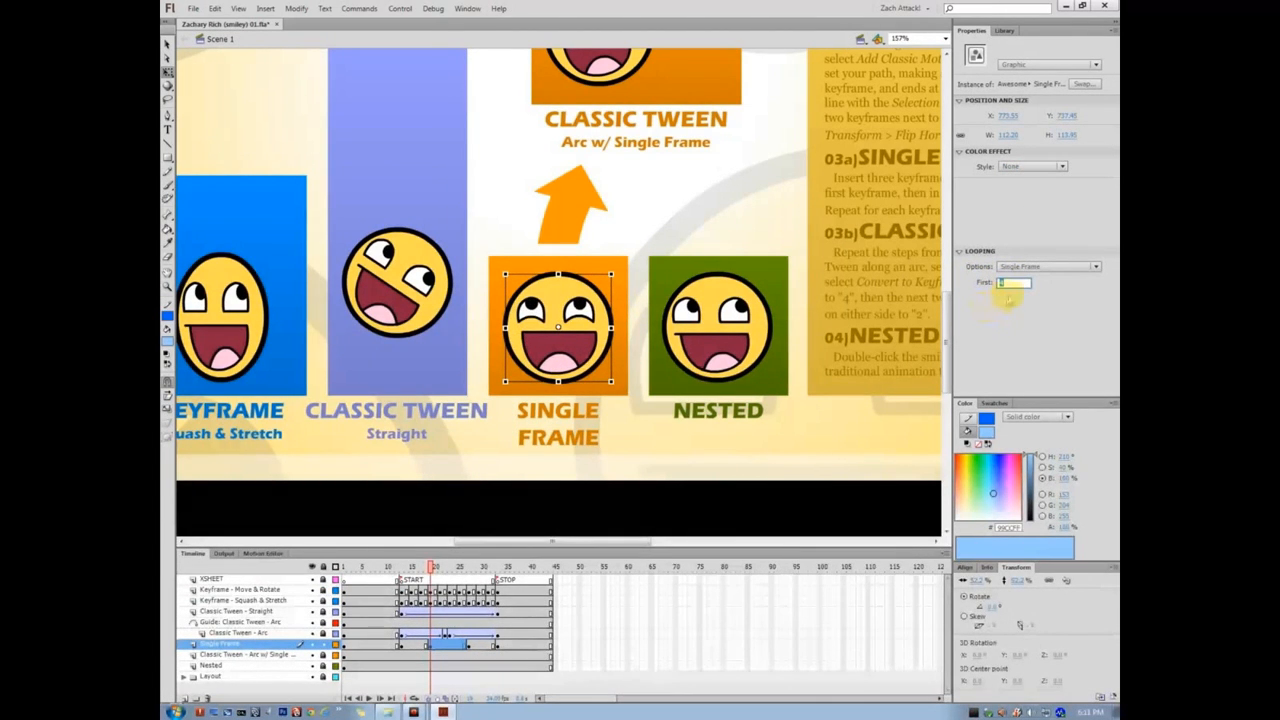
type("1")
key("Return")
left_click(731, 197)
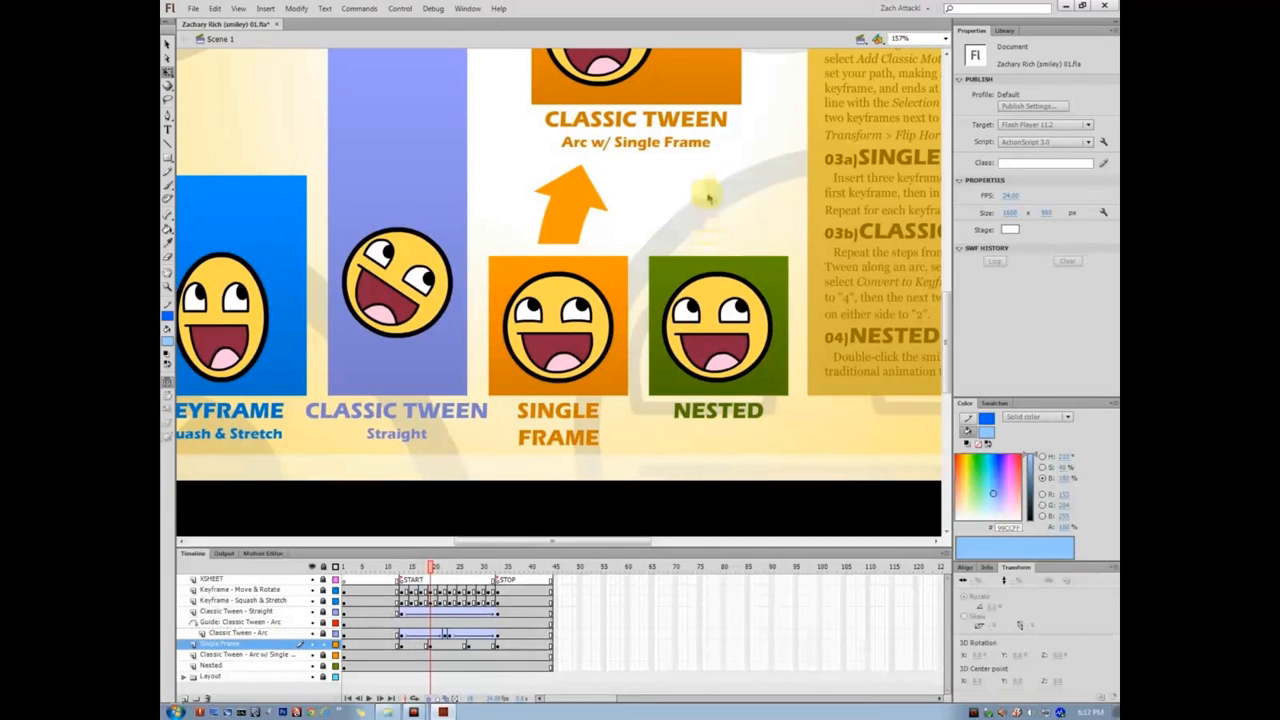
- Add a classic motion guide to the Classic Tween - Arc w/ Single Frame layer
scroll(690, 190, "up", 2)
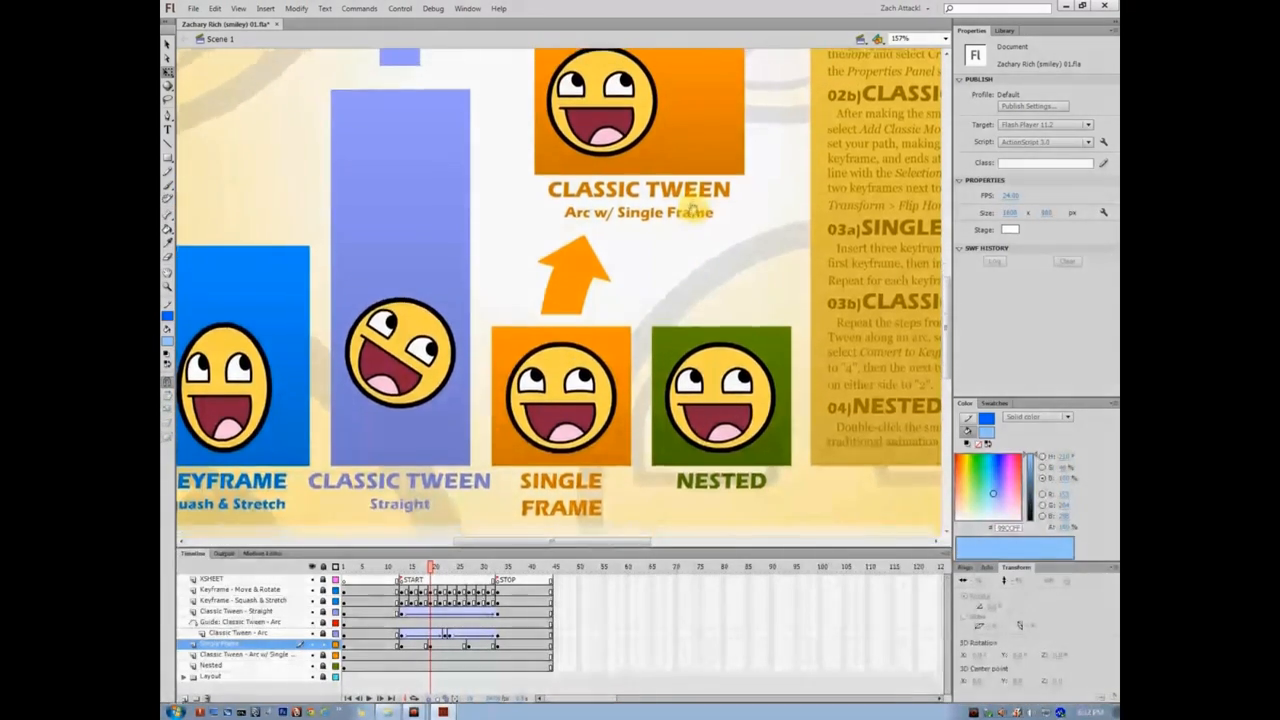
scroll(692, 223, "up", 6)
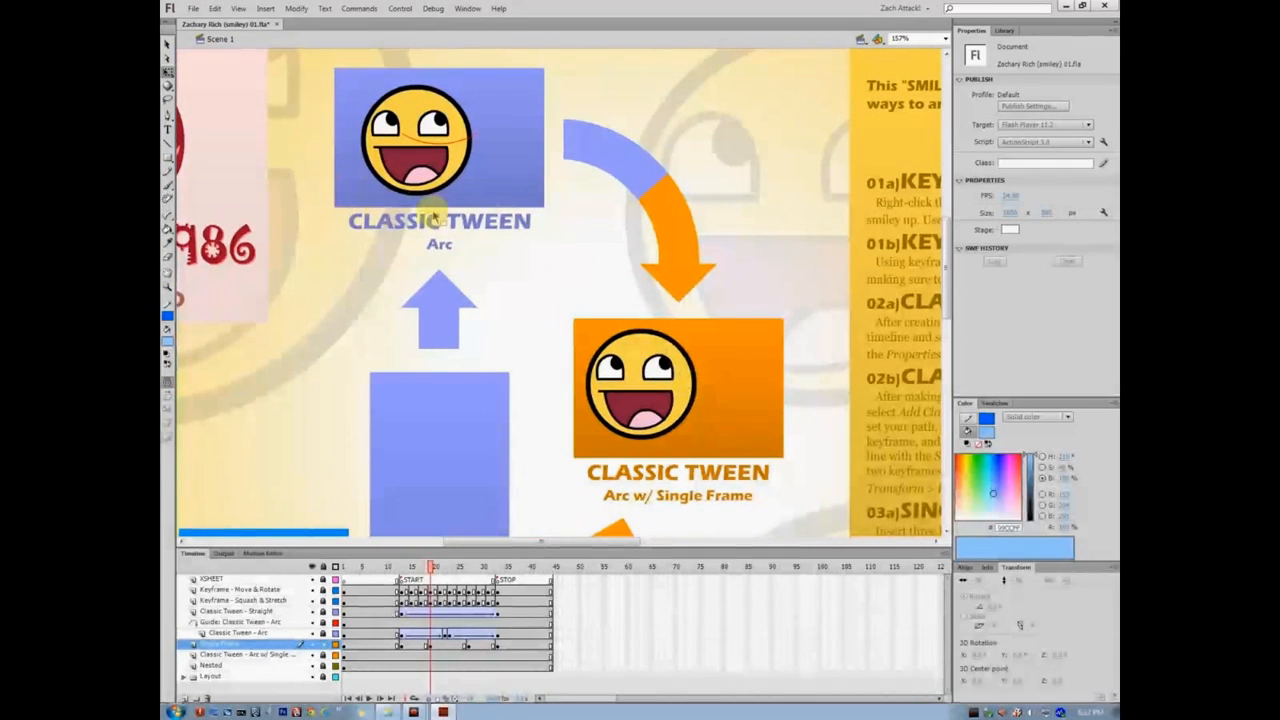
left_click_drag(557, 331, 500, 178)
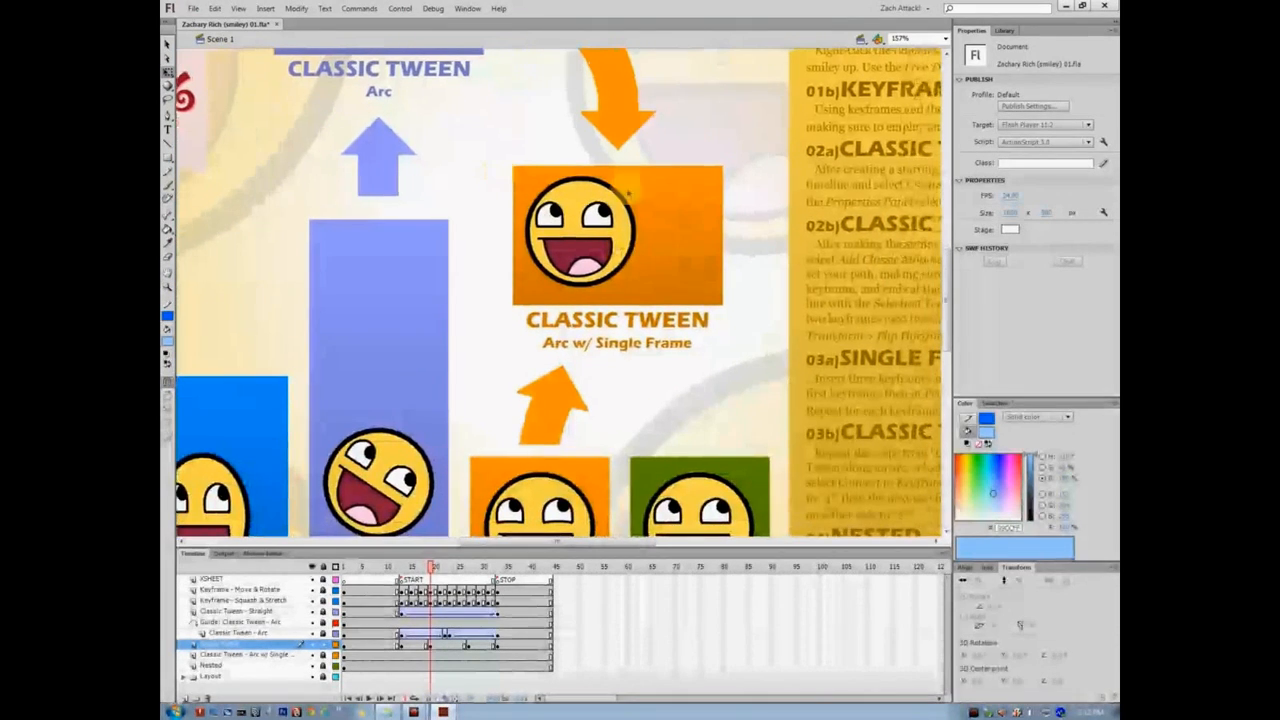
left_click_drag(649, 280, 635, 301)
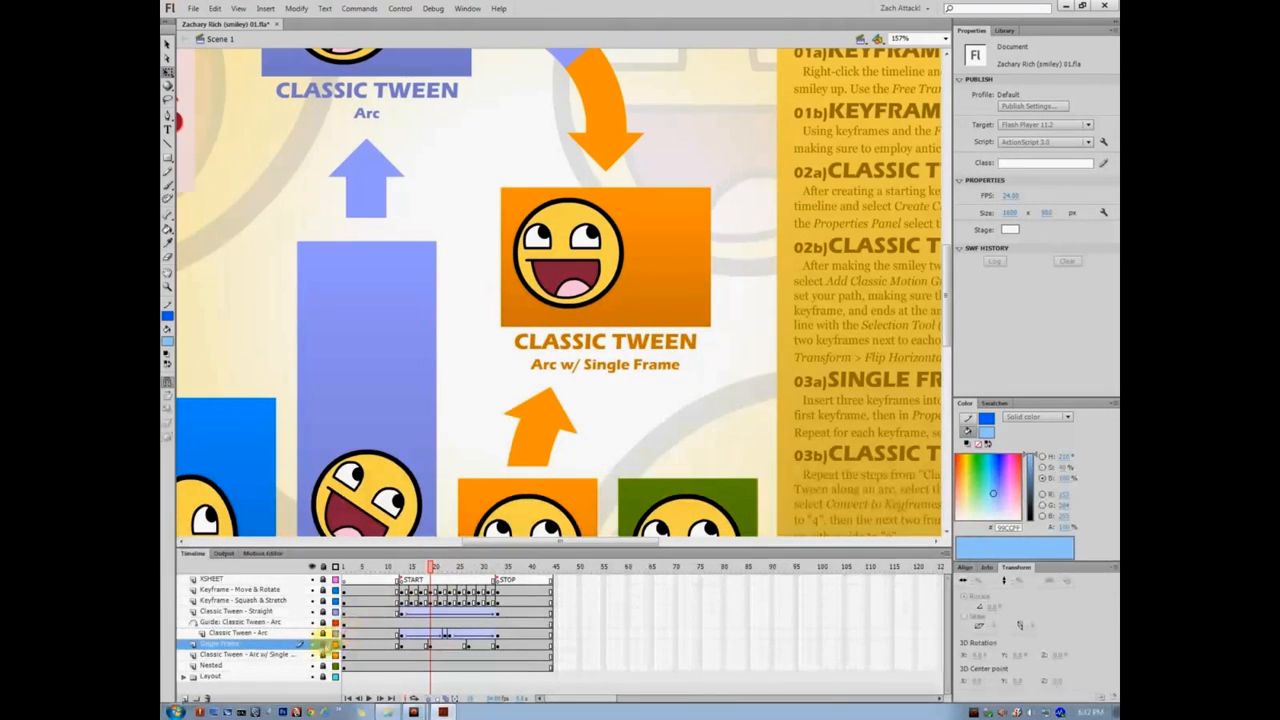
left_click(268, 655)
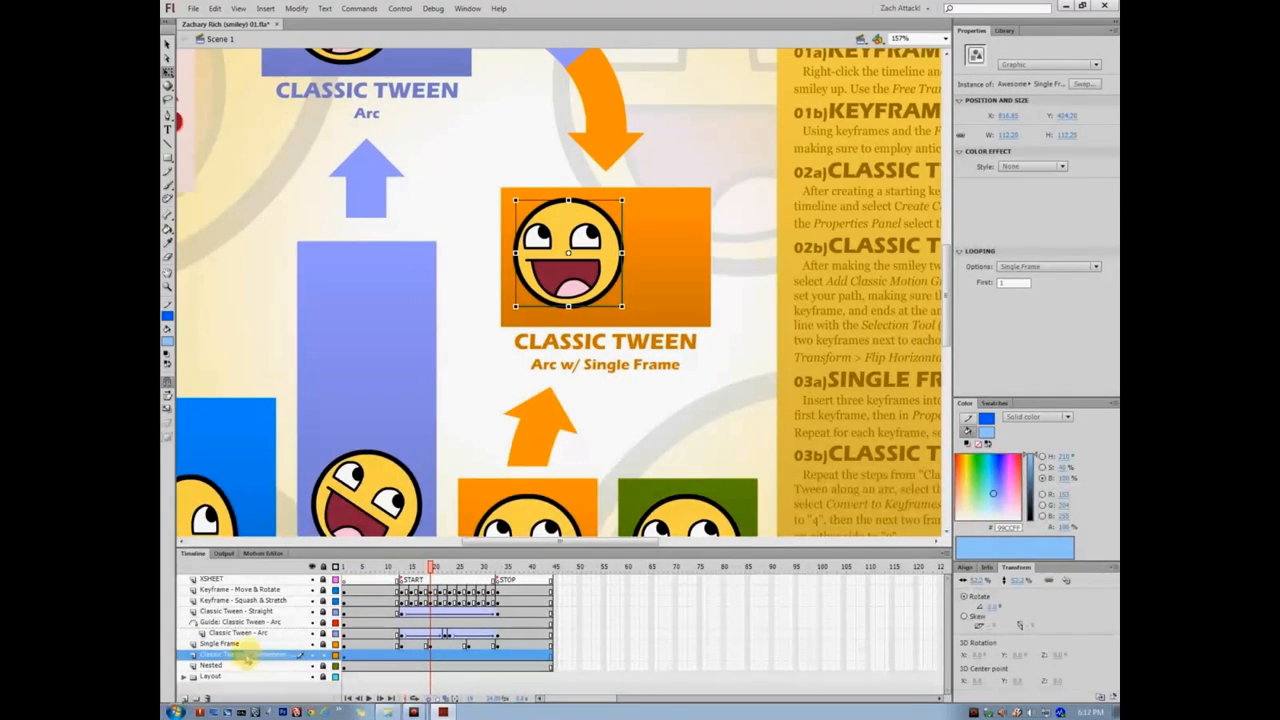
right_click(225, 654)
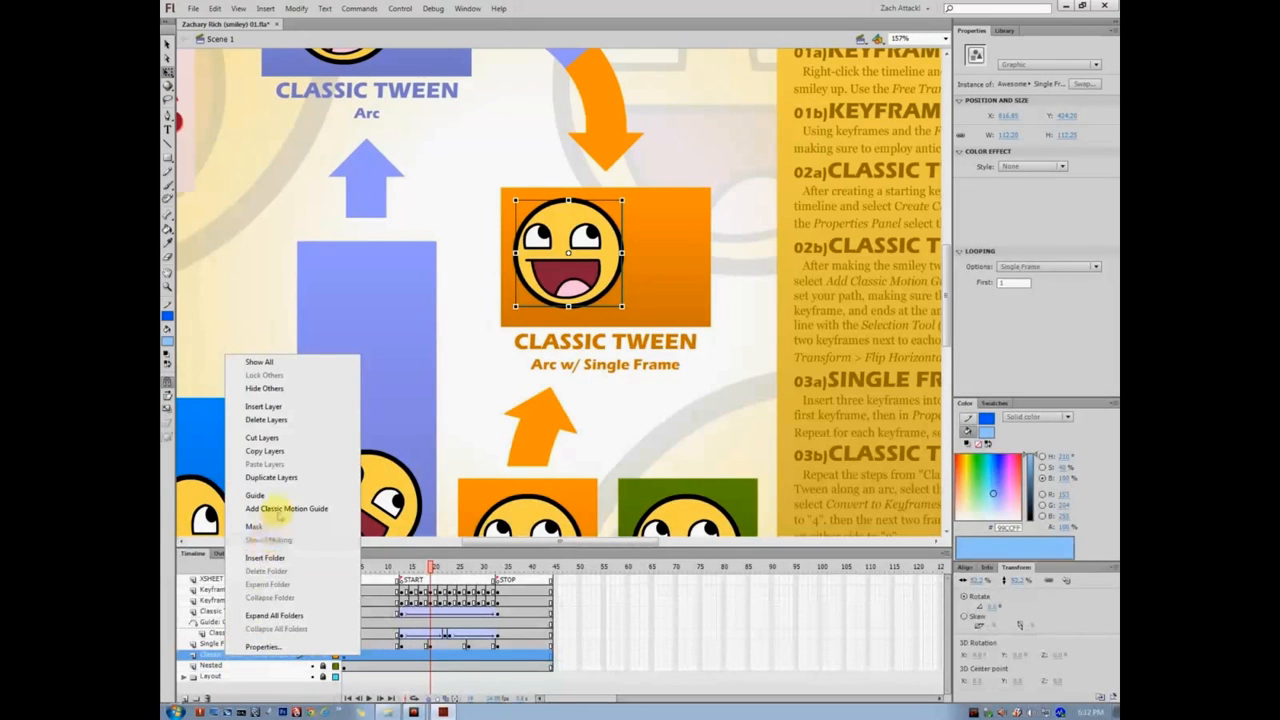
left_click(281, 509)
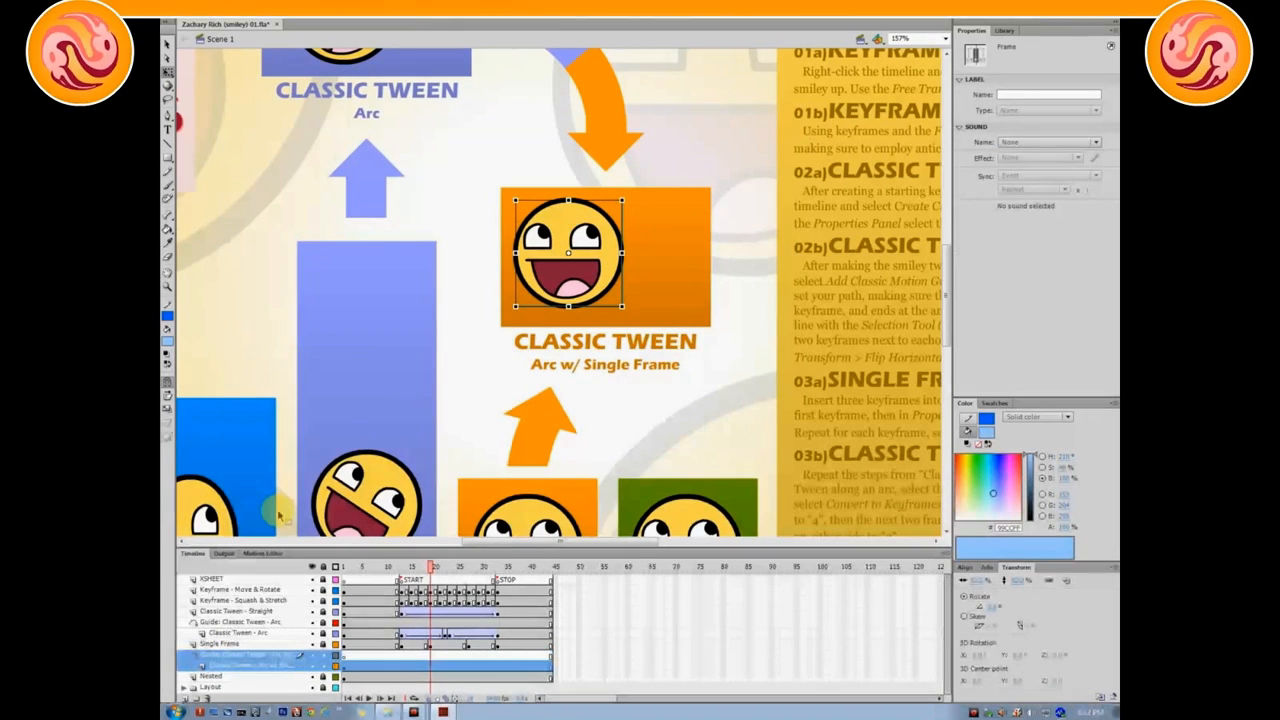
- On the new guide layer at START, draw a red hairline diagonally above the smiley in the orange box with the Line tool
left_click(402, 655)
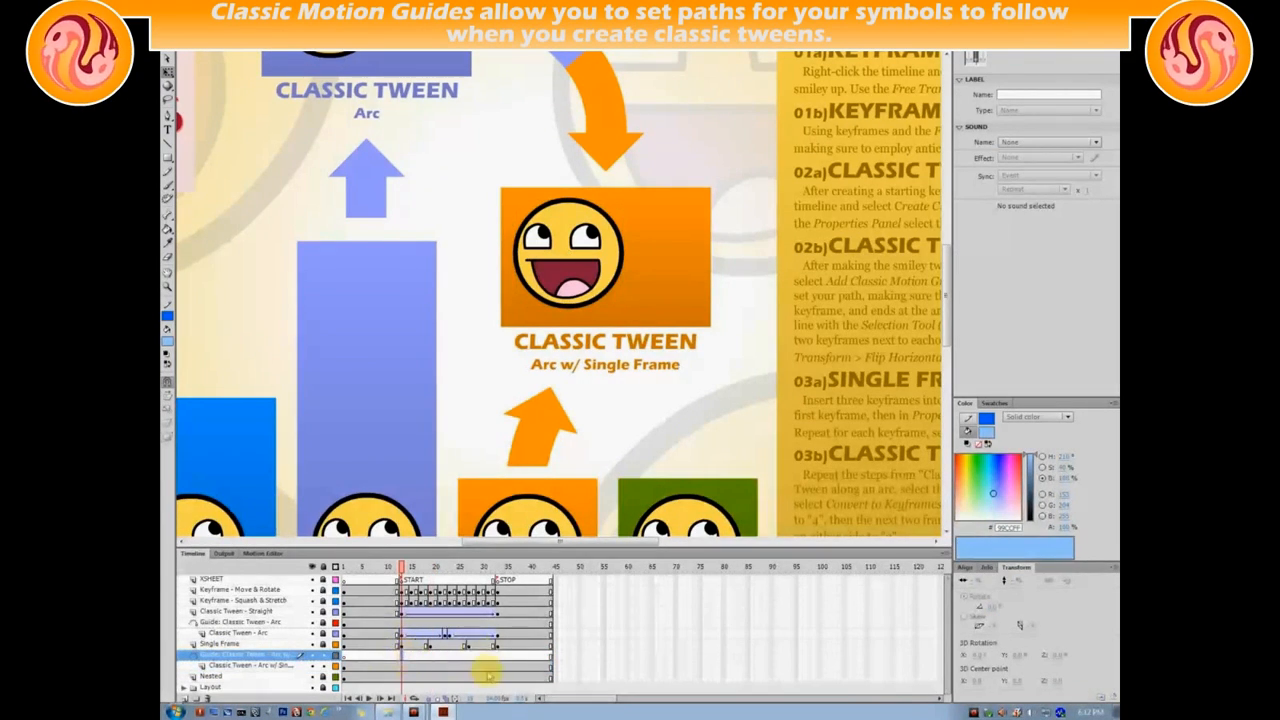
left_click(168, 144)
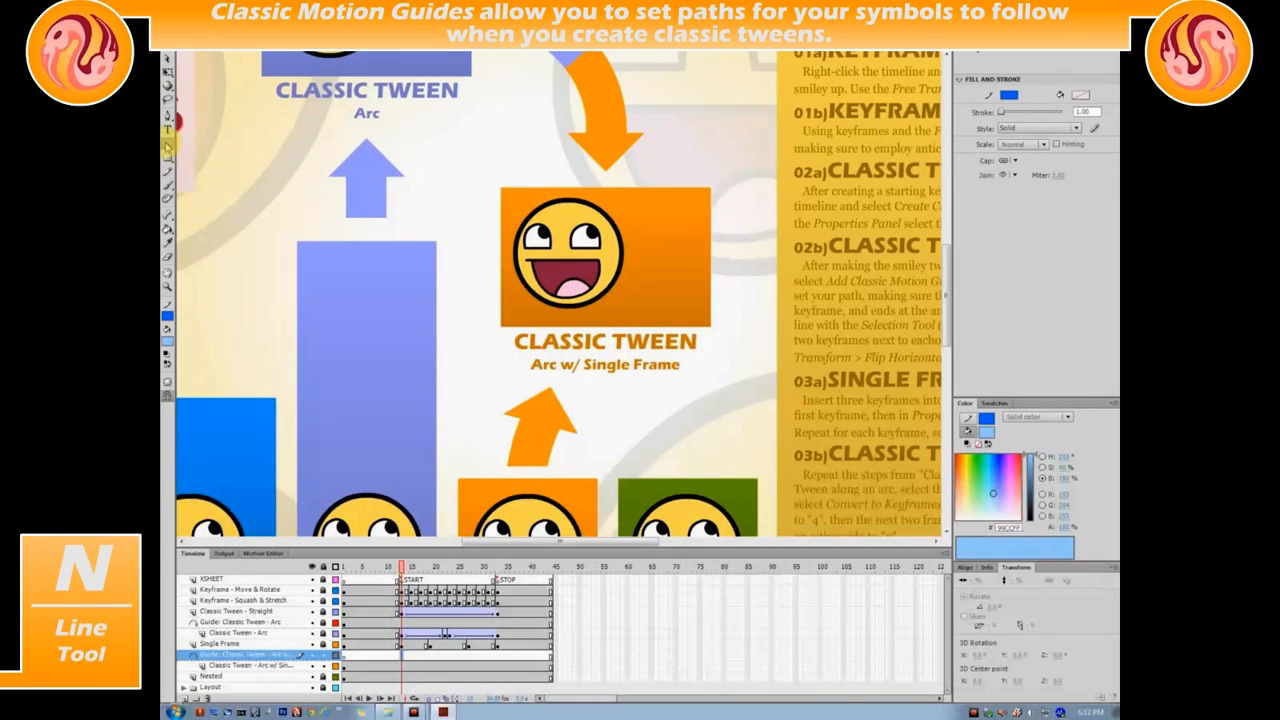
left_click(1044, 128)
left_click(1041, 143)
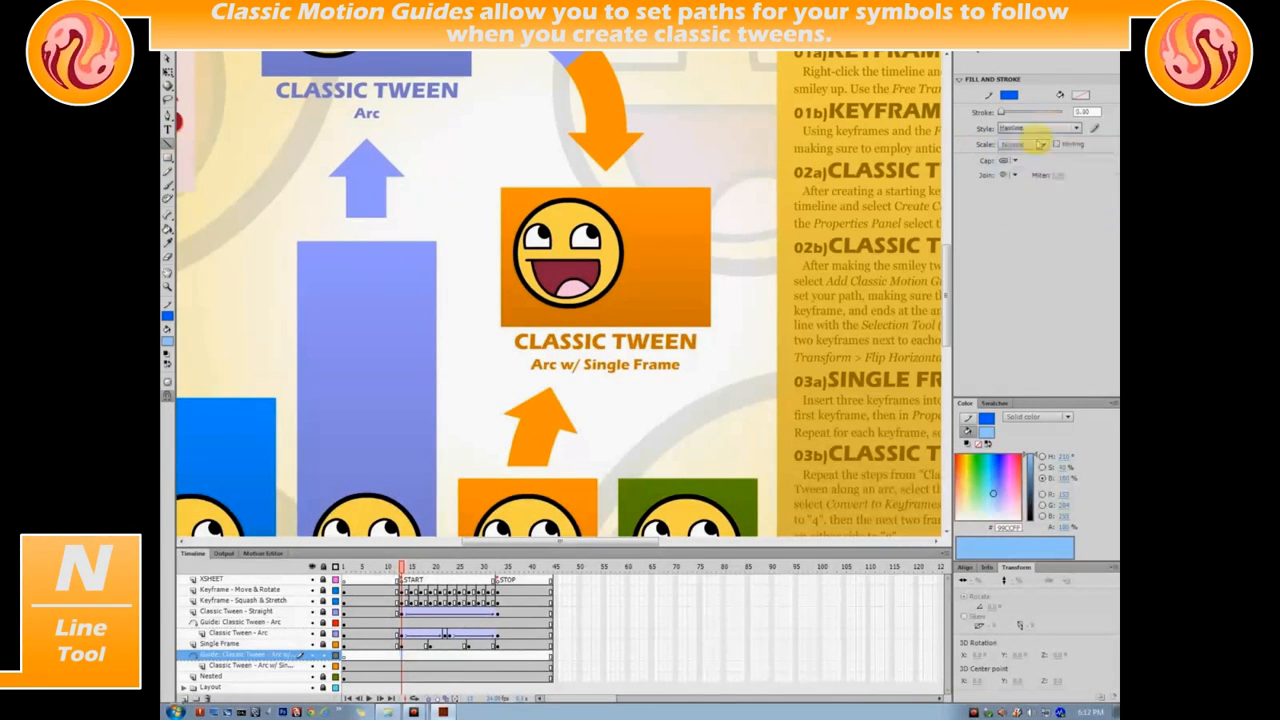
left_click(1008, 95)
left_click(935, 178)
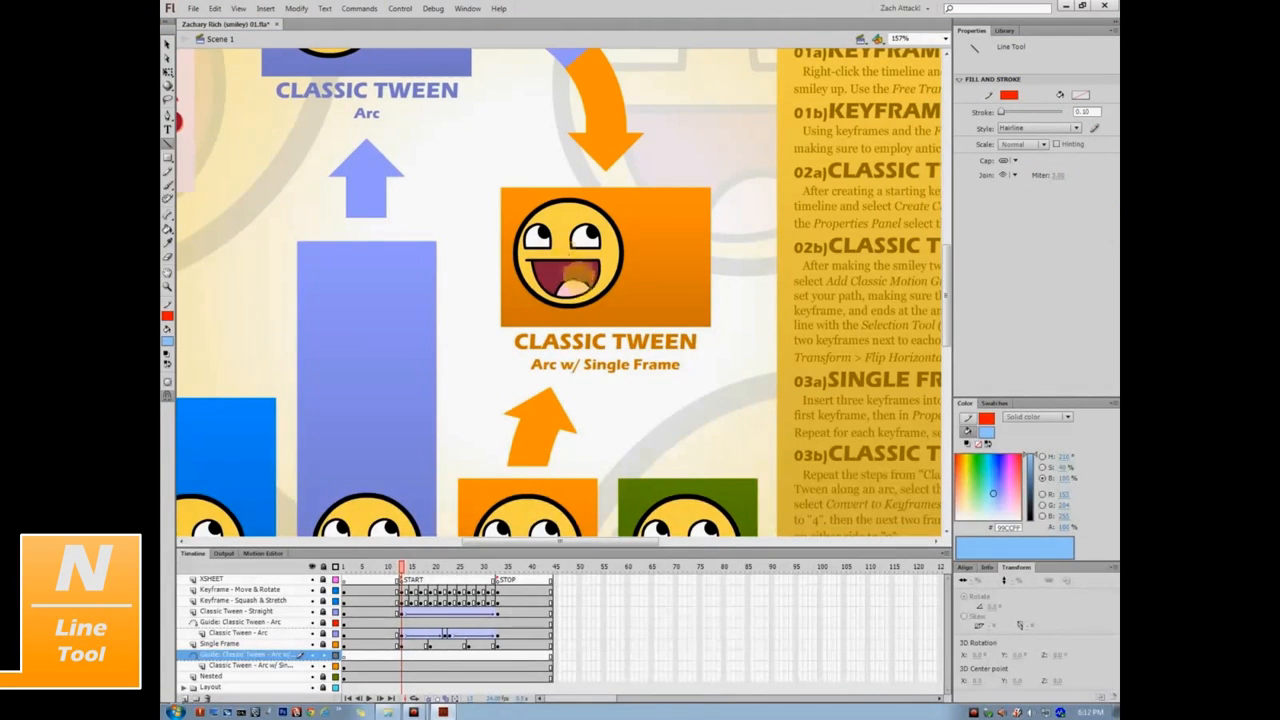
left_click_drag(455, 210, 653, 115)
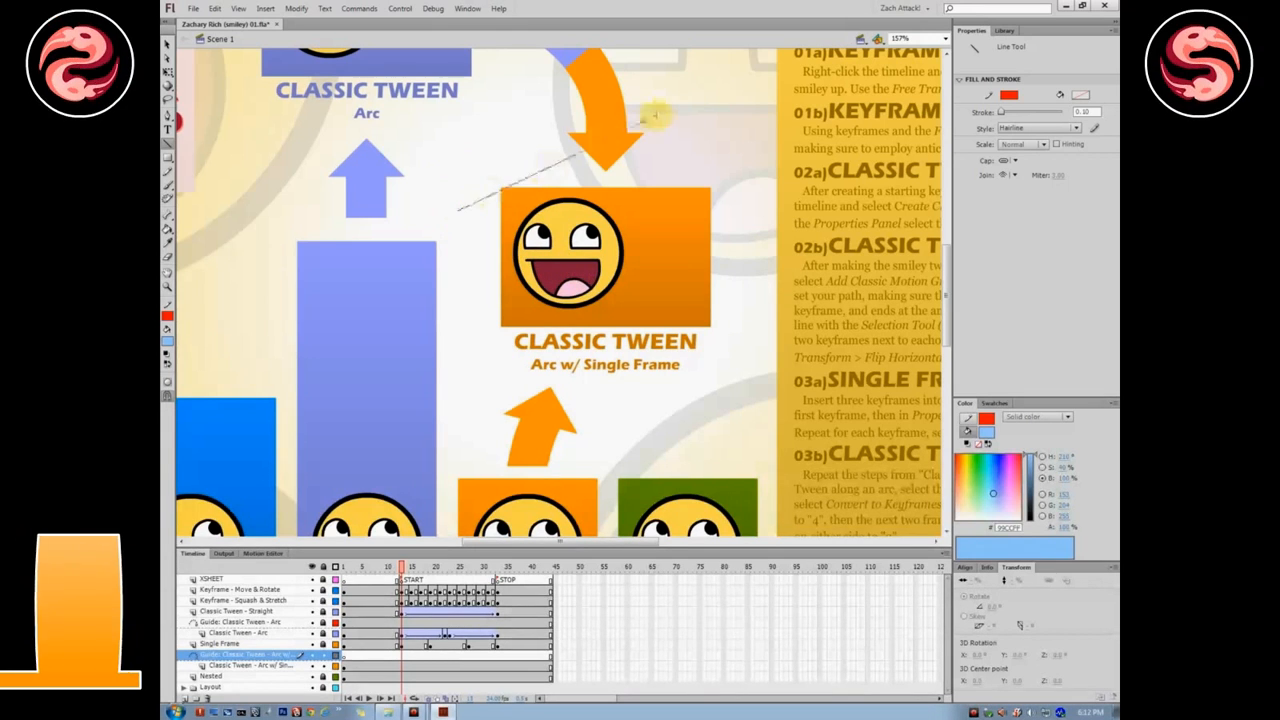
- Snap the lower end of the red guide line to the centre of the smiley in the orange box
key("v")
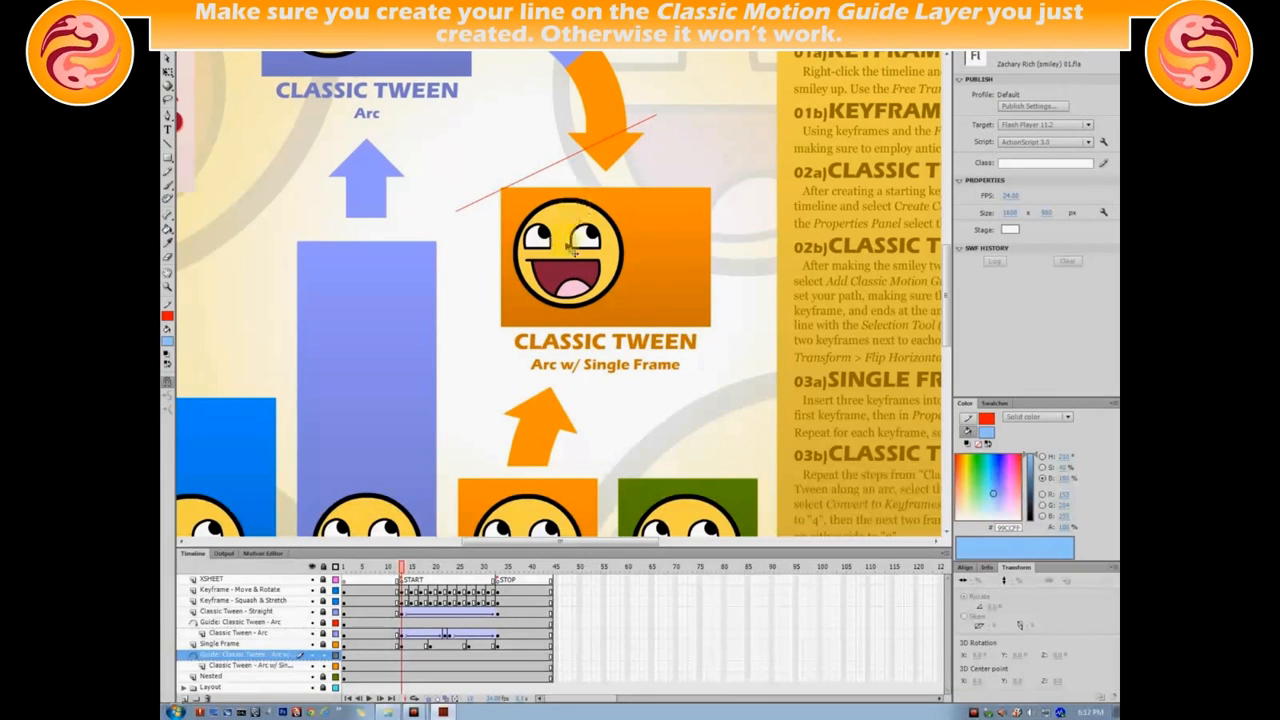
left_click(570, 226)
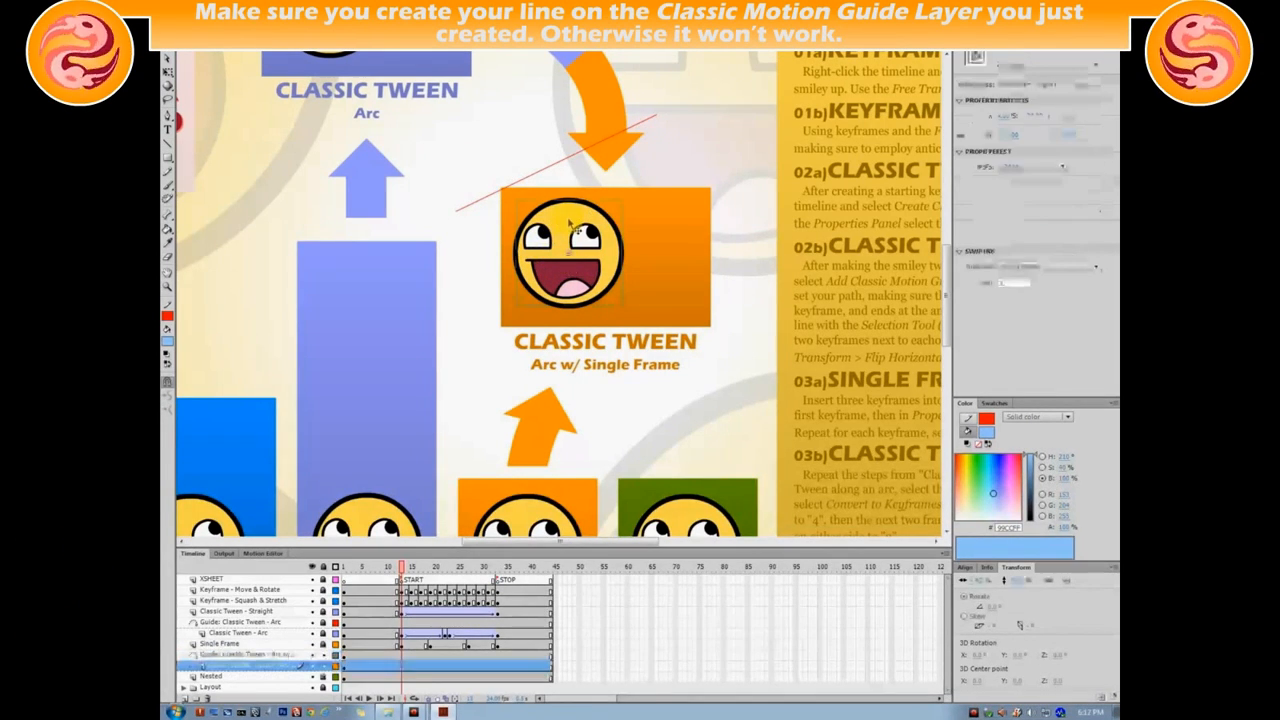
left_click_drag(578, 264, 552, 256)
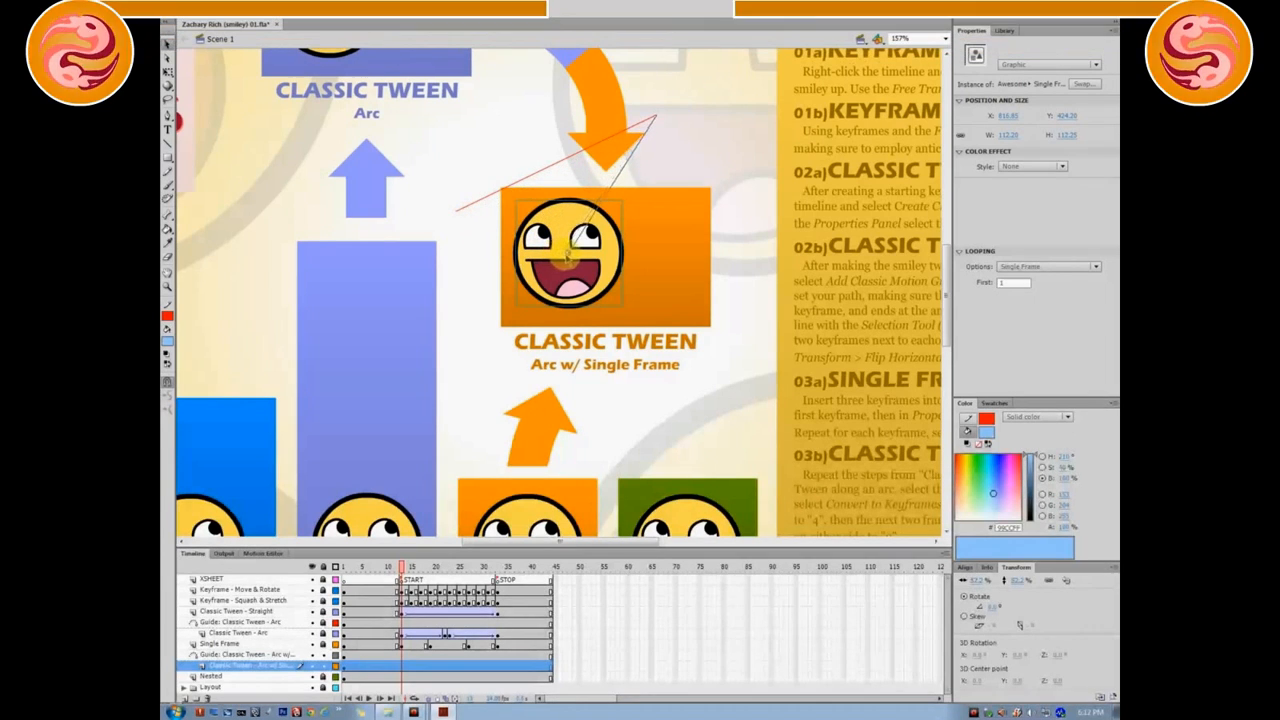
left_click_drag(557, 254, 568, 254)
- Insert keyframes at START and STOP on the Classic Tween - Arc w/ Single Frame layer
left_click(406, 567)
mouse_move(406, 567)
left_mouse_down()
mouse_move(443, 567)
mouse_move(401, 567)
left_mouse_up()
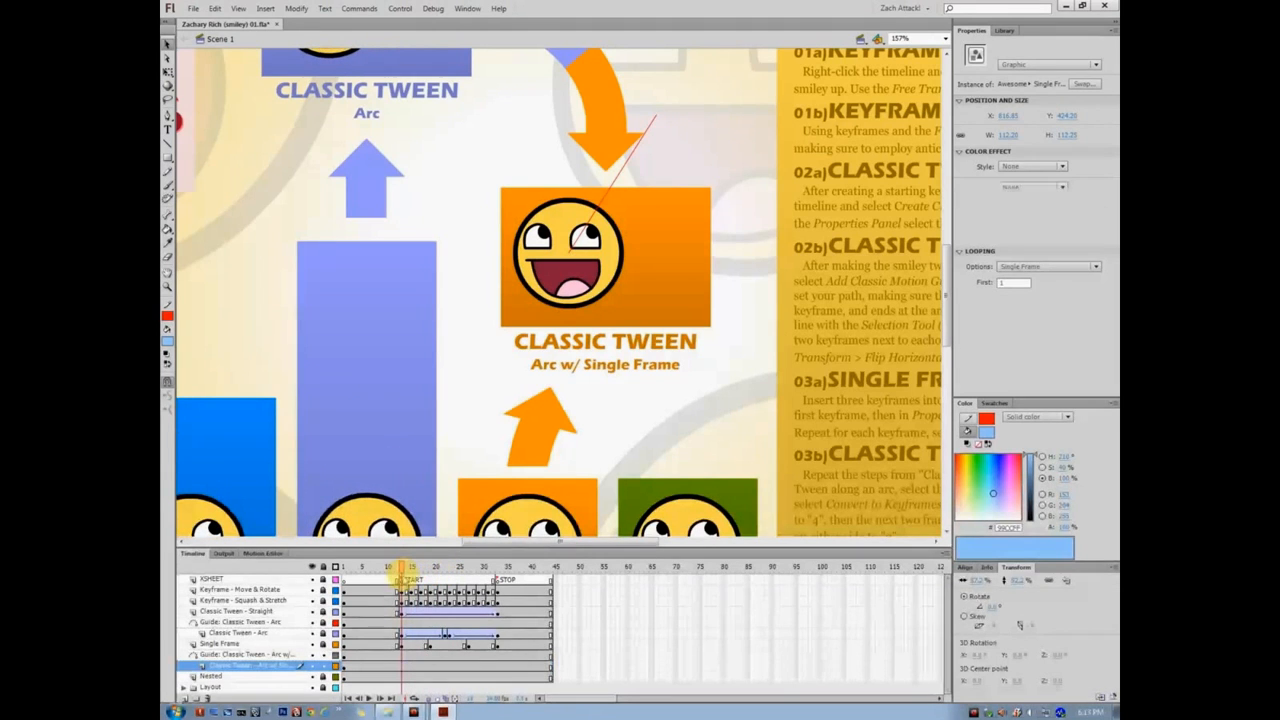
left_click(397, 660)
left_click(402, 668)
key("F6")
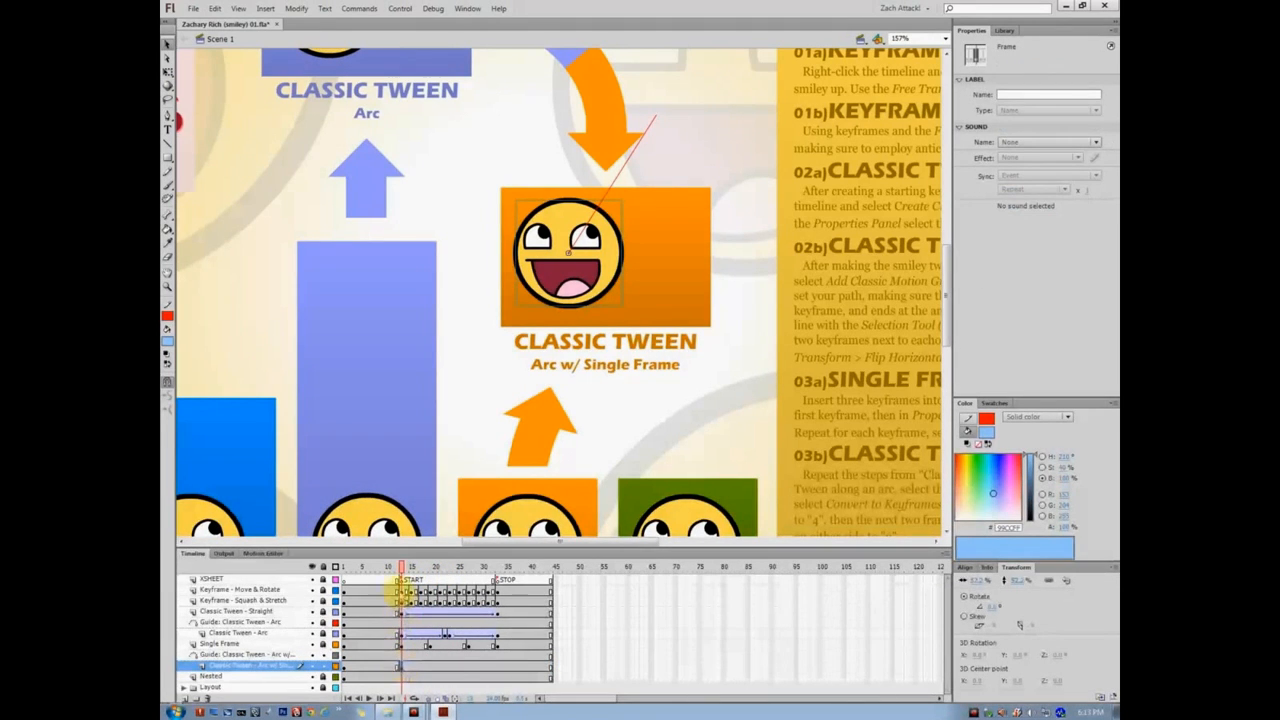
left_click_drag(400, 567, 496, 567)
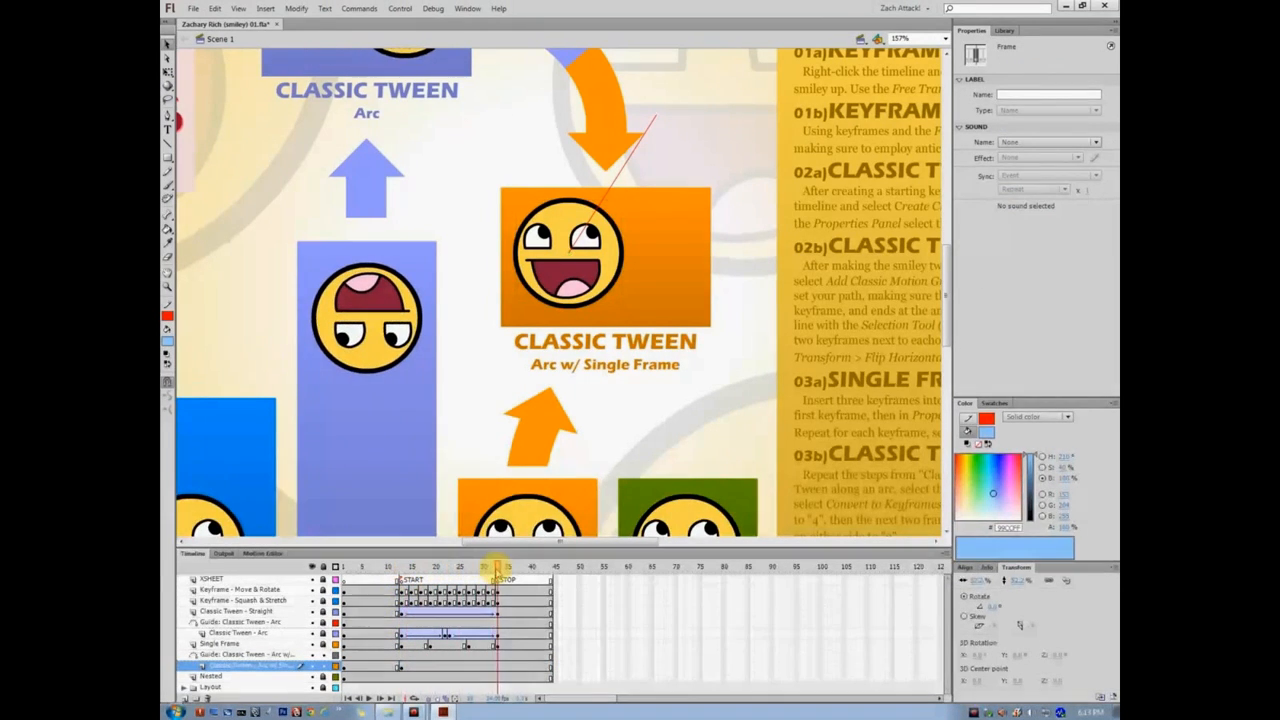
left_click(496, 668)
key("F6")
- Move the STOP smiley to the orange box's right side and run the guide line to its centre, bent into a shallow arc
left_click_drag(594, 290, 664, 280)
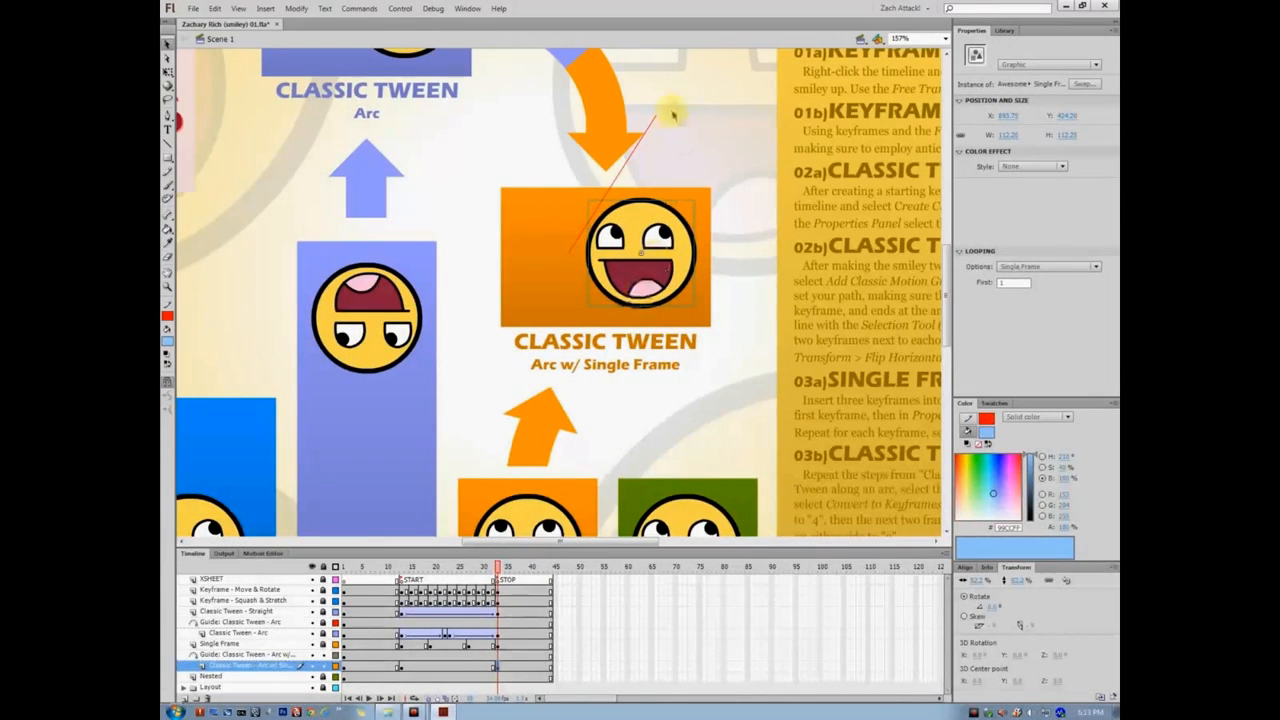
left_click_drag(657, 116, 642, 254)
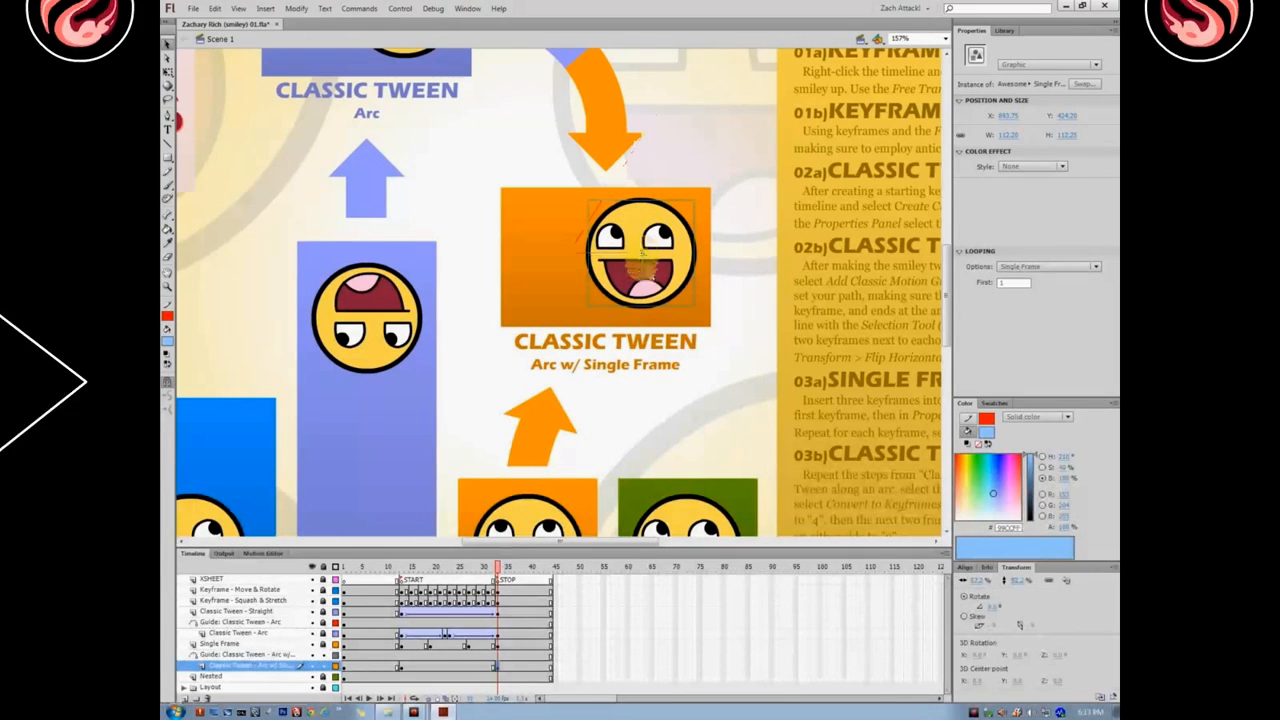
- Create a classic tween between the START and STOP keyframes on the Classic Tween - Arc w/ Single Frame layer
left_click_drag(490, 567, 455, 578)
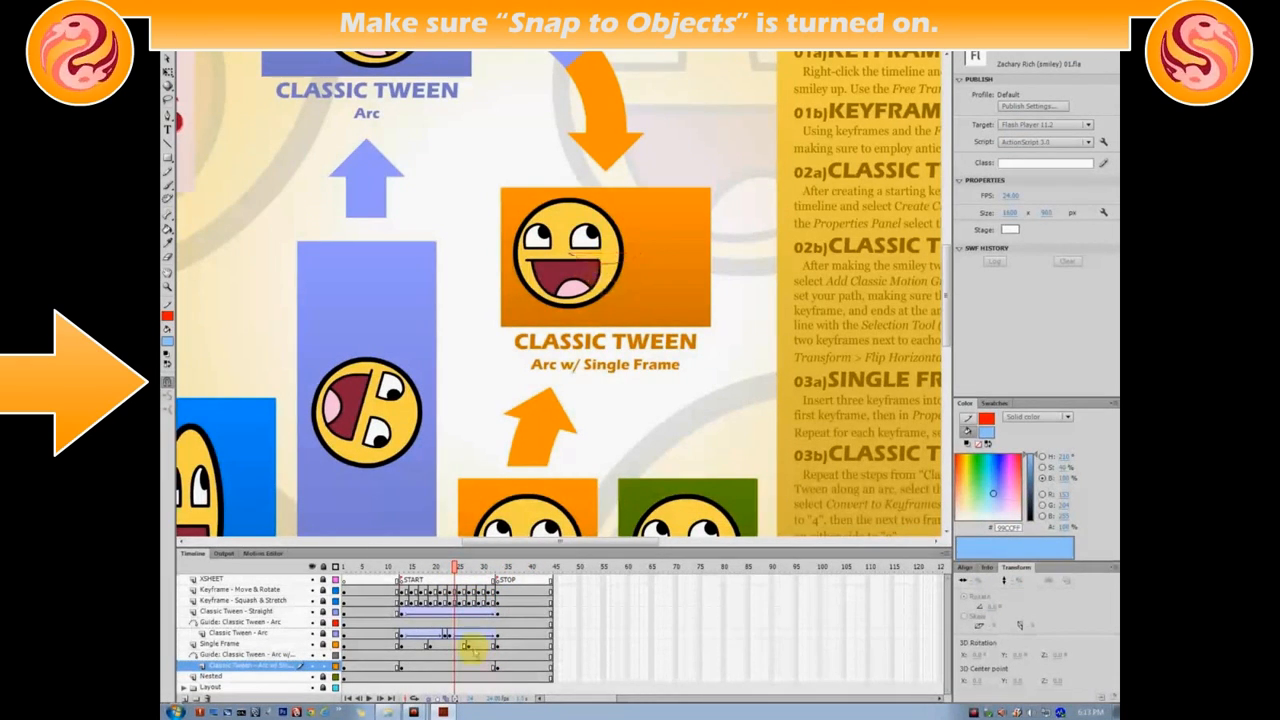
right_click(453, 670)
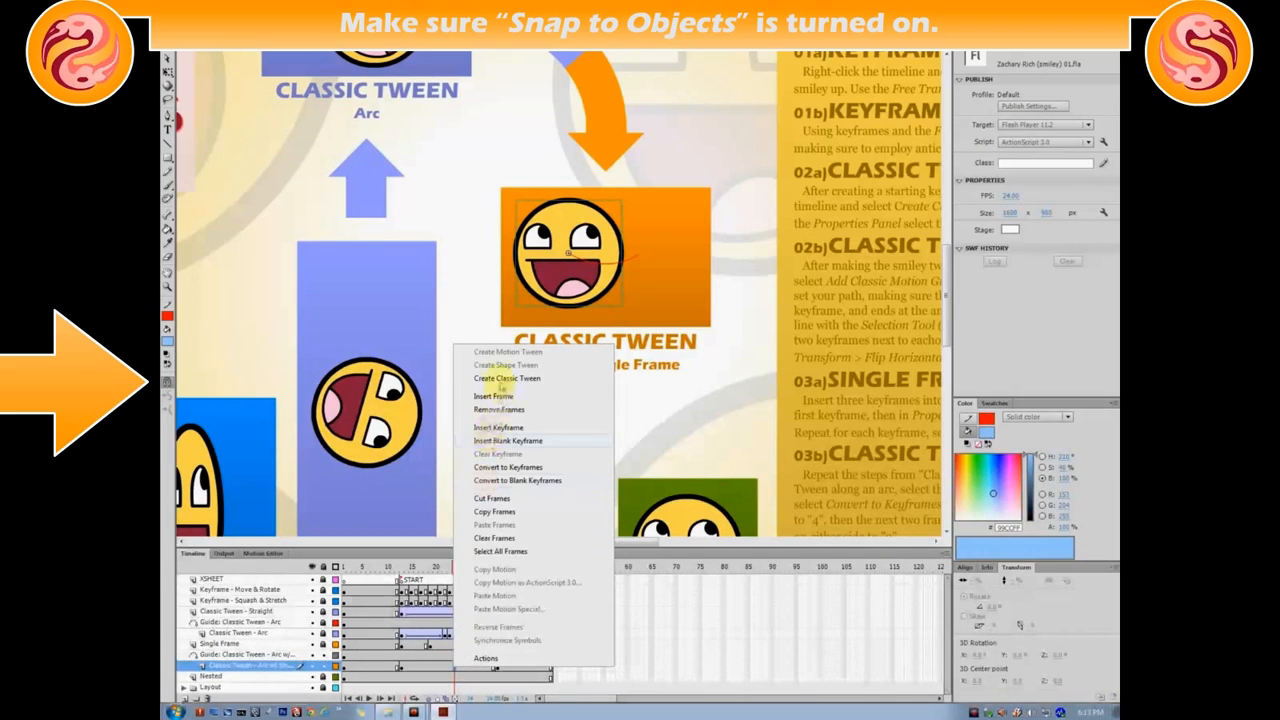
left_click(480, 376)
- Add two adjacent keyframes at frames 22 and 23, midway through the Arc w/ Single Frame tween
mouse_move(455, 567)
left_mouse_down()
mouse_move(408, 567)
mouse_move(491, 567)
mouse_move(391, 567)
mouse_move(491, 567)
mouse_move(432, 567)
mouse_move(444, 567)
left_mouse_up()
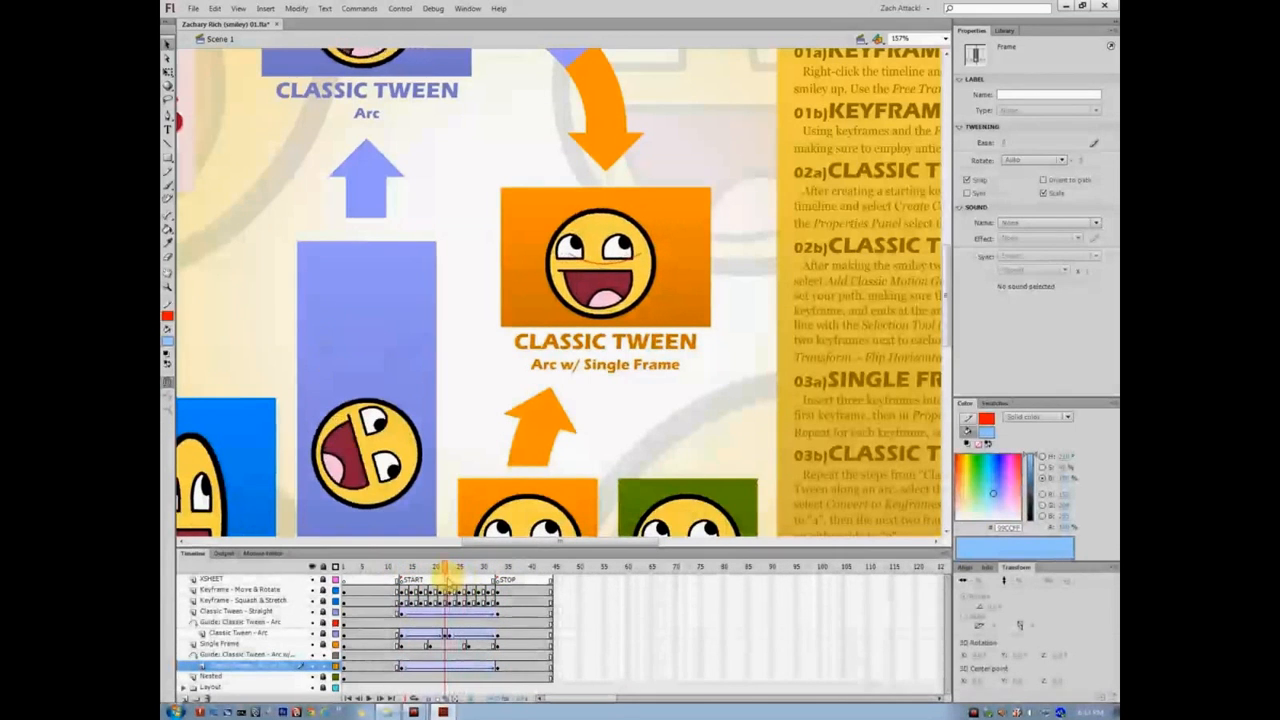
left_click(454, 636)
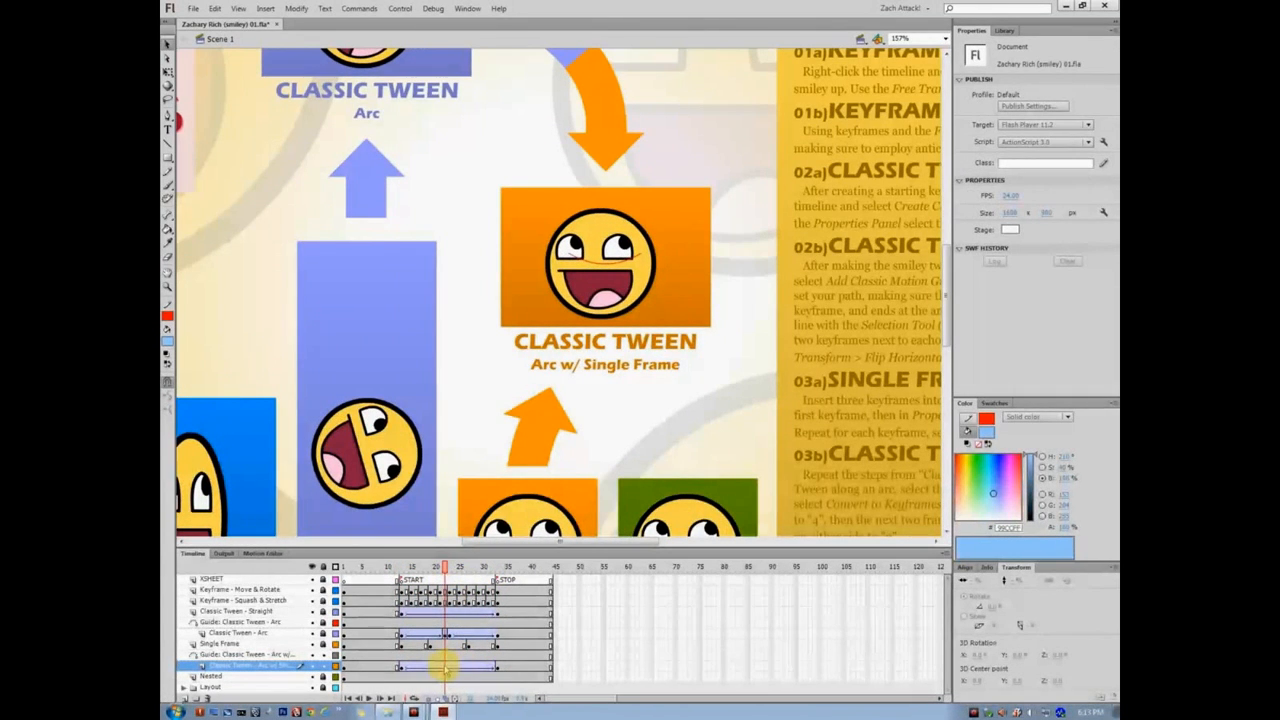
left_click(446, 668)
left_click(450, 668)
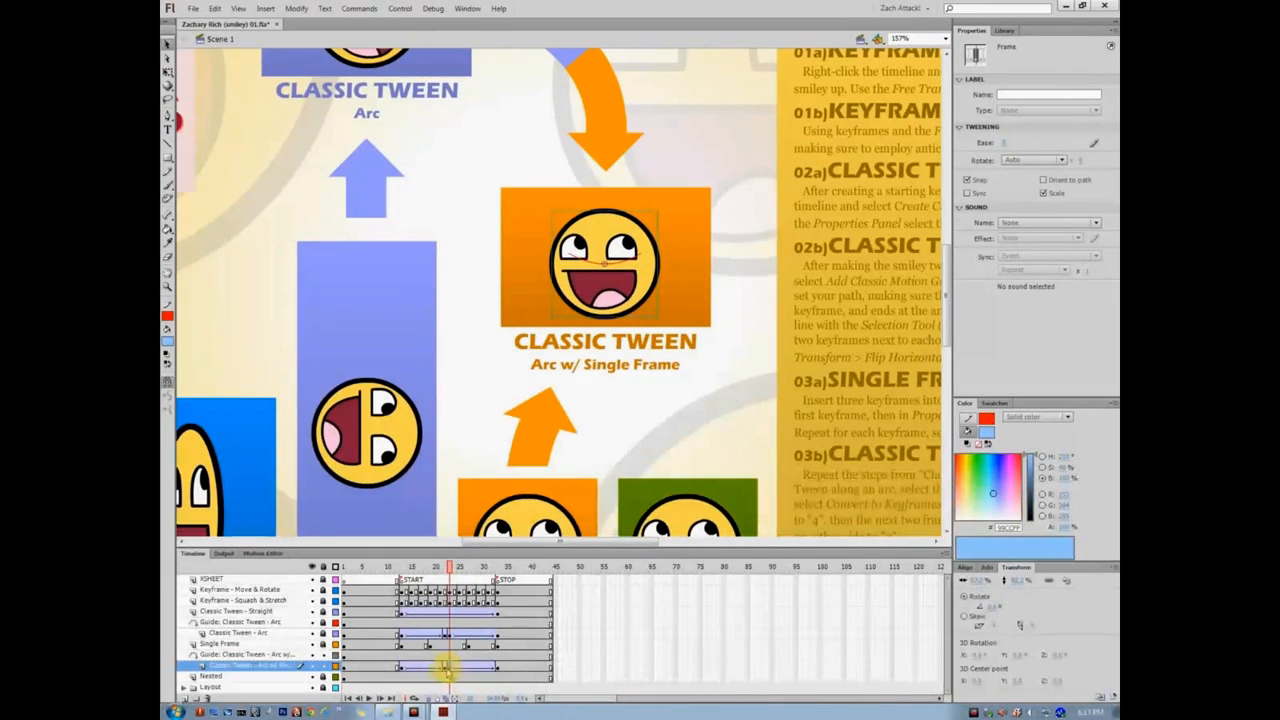
- Flip the Arc w/ Single Frame smiley horizontally at frame 23
left_click(584, 246)
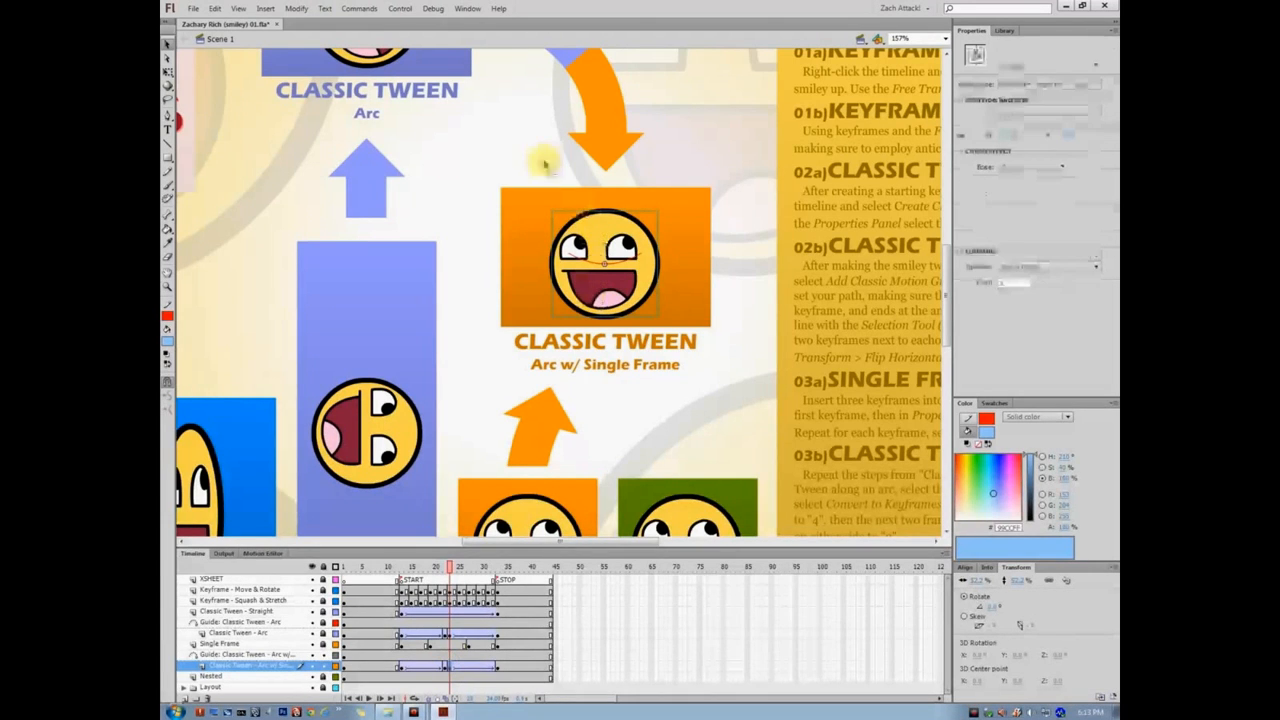
left_click(297, 8)
mouse_move(360, 160)
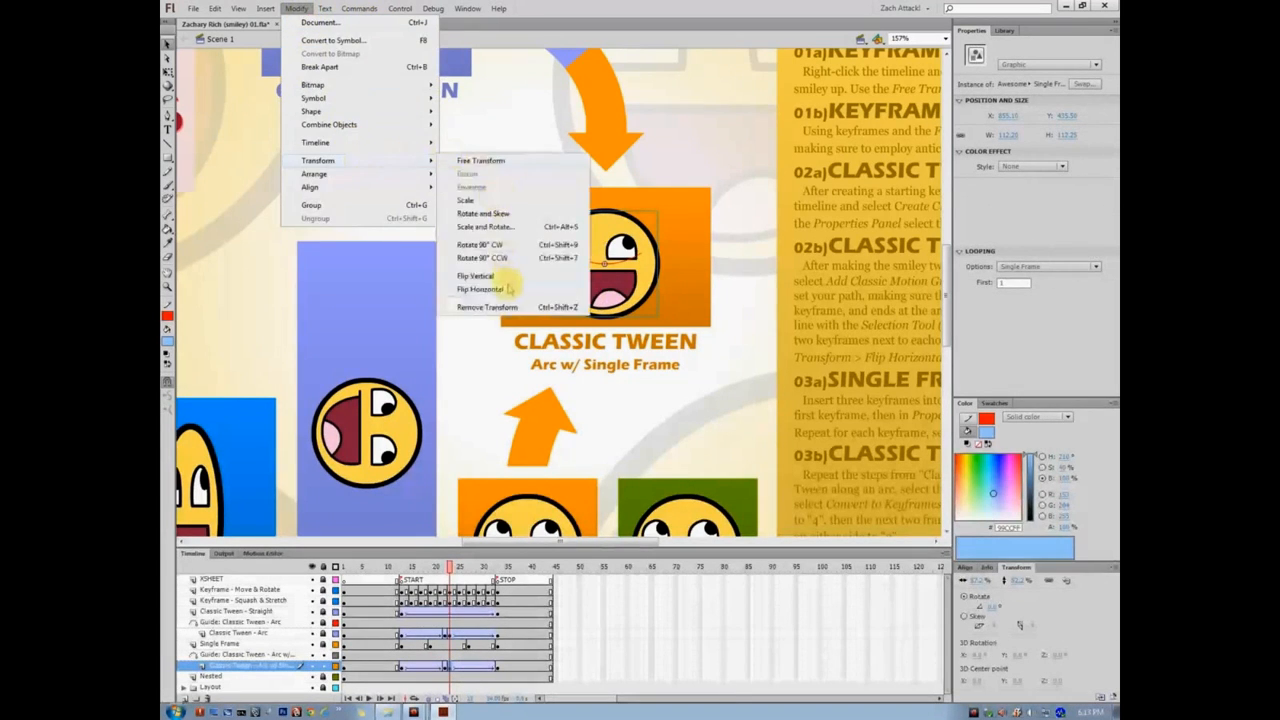
left_click(510, 289)
- Flip the Arc w/ Single Frame smiley horizontally on the STOP keyframe and play the animation back
left_click(497, 668)
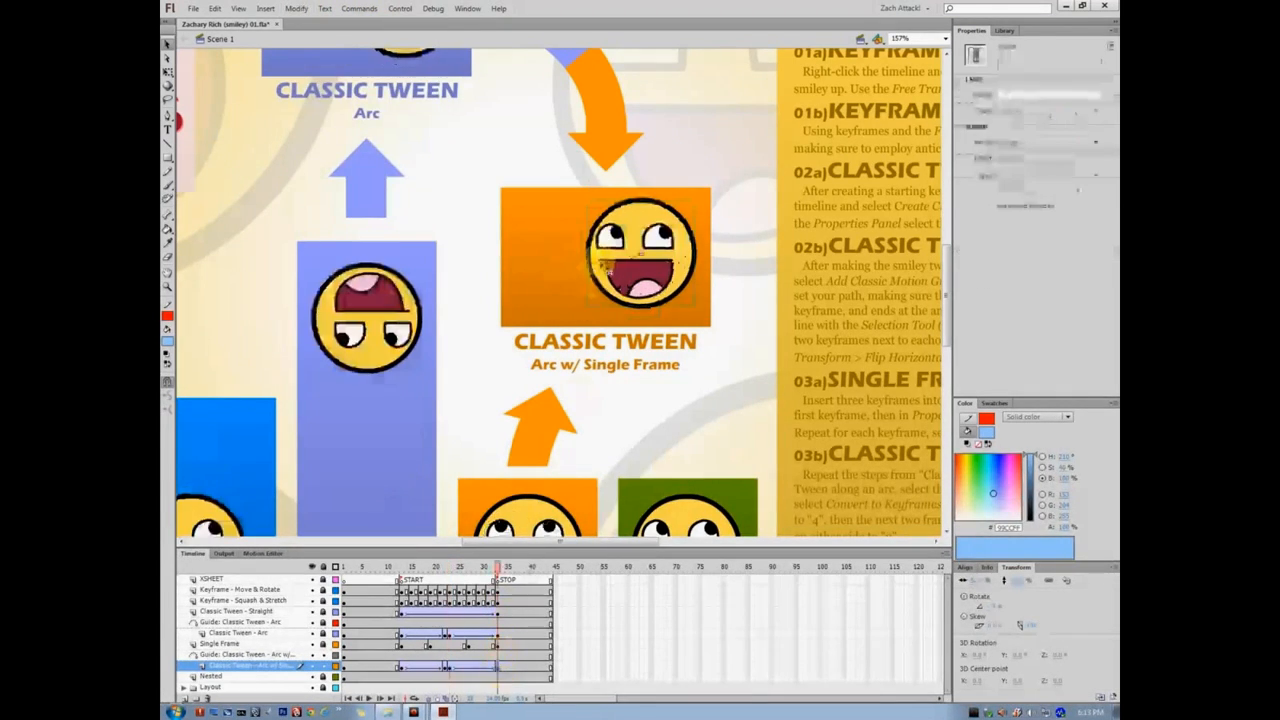
left_click(293, 8)
mouse_move(400, 160)
left_click(505, 288)
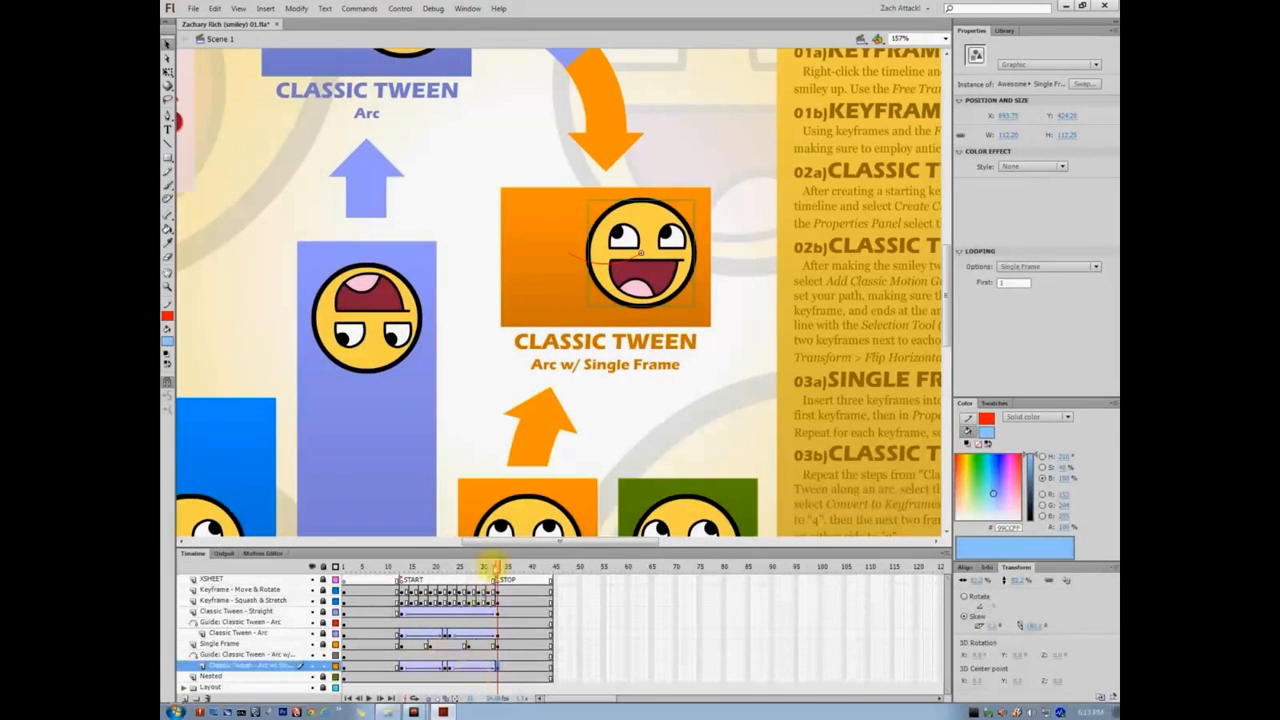
key("Return")
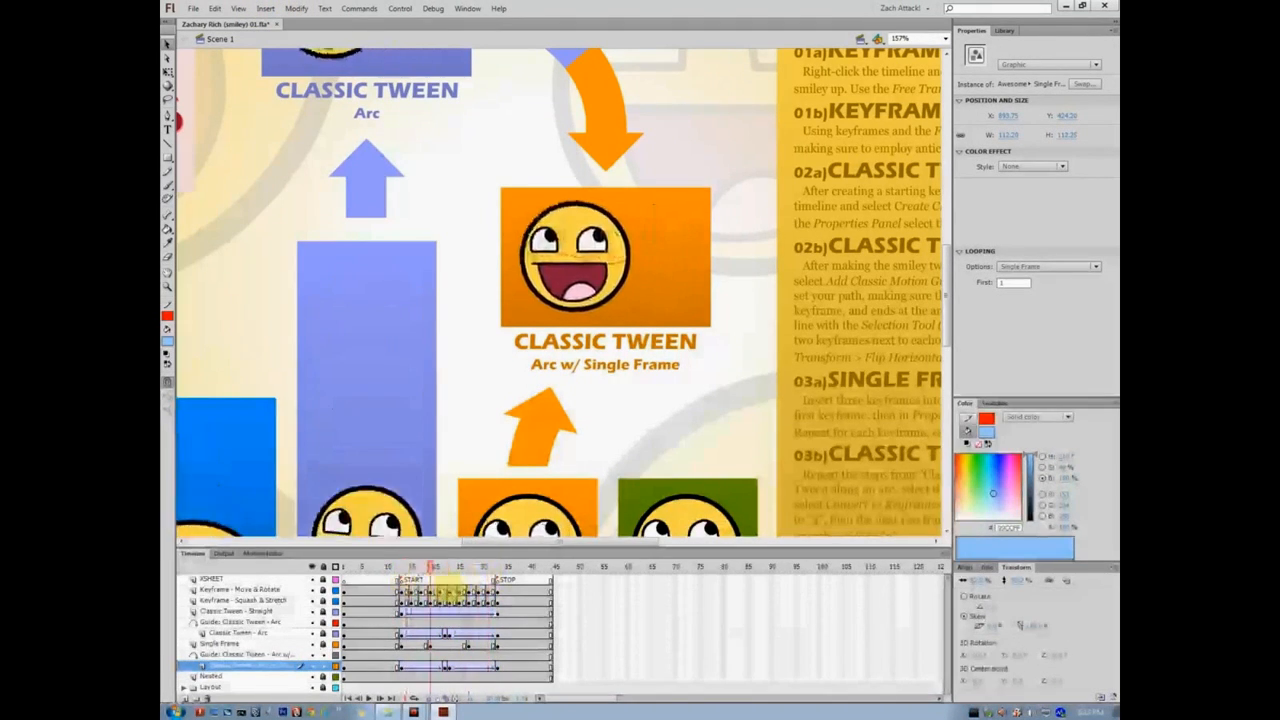
key("Return")
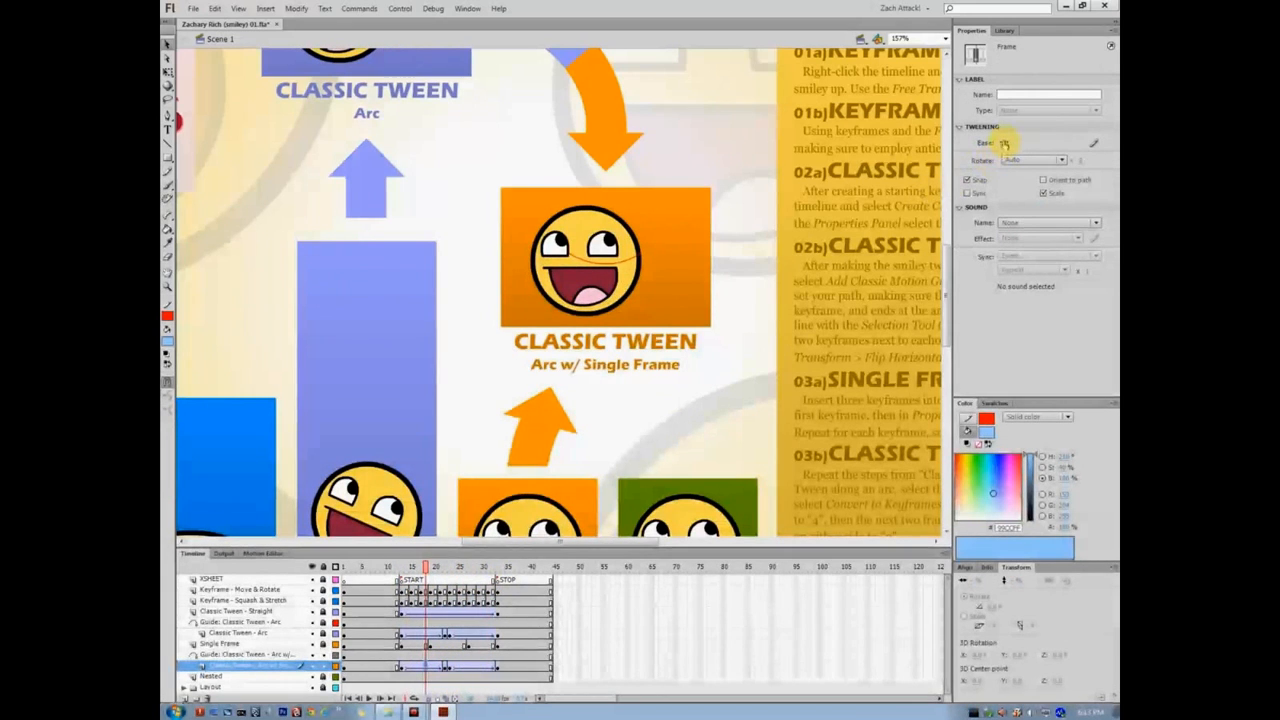
- Ease the Arc w/ Single Frame tween with -100 in its first half and 100 in its second, and play it back
left_click(469, 667)
left_click_drag(1078, 147, 1090, 143)
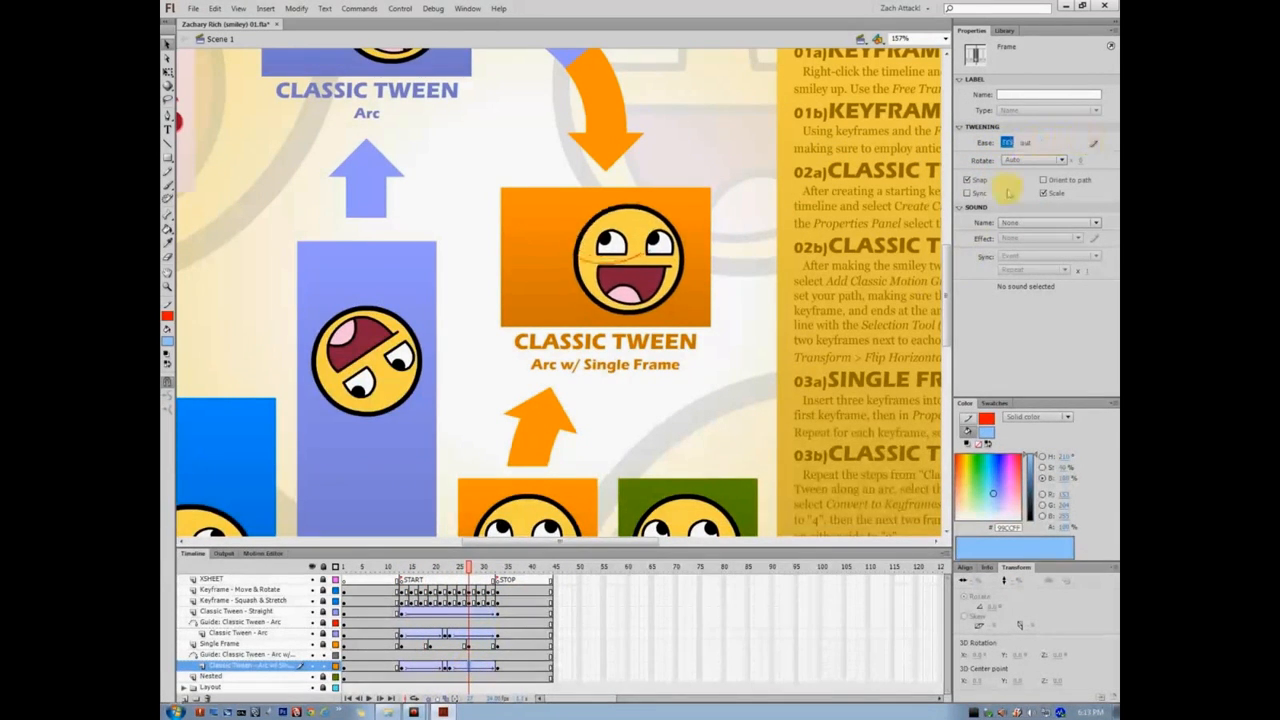
left_click_drag(470, 567, 387, 570)
key("Return")
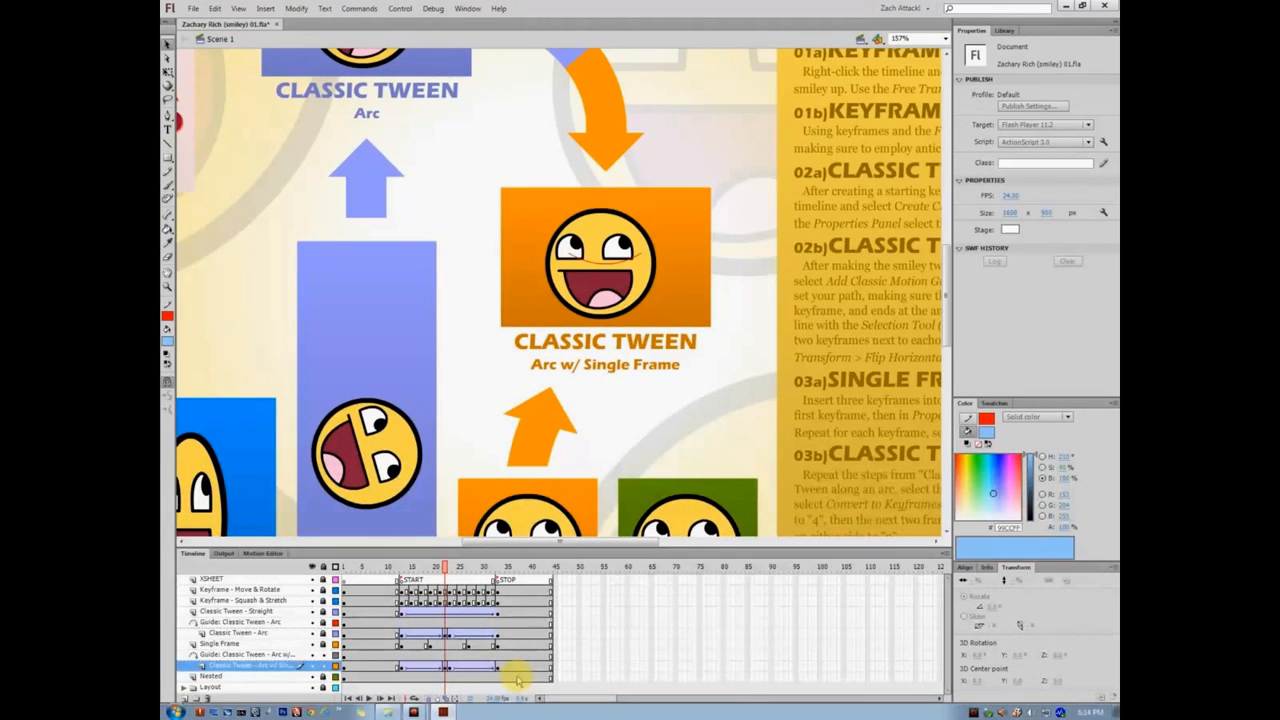
key("shift+comma")
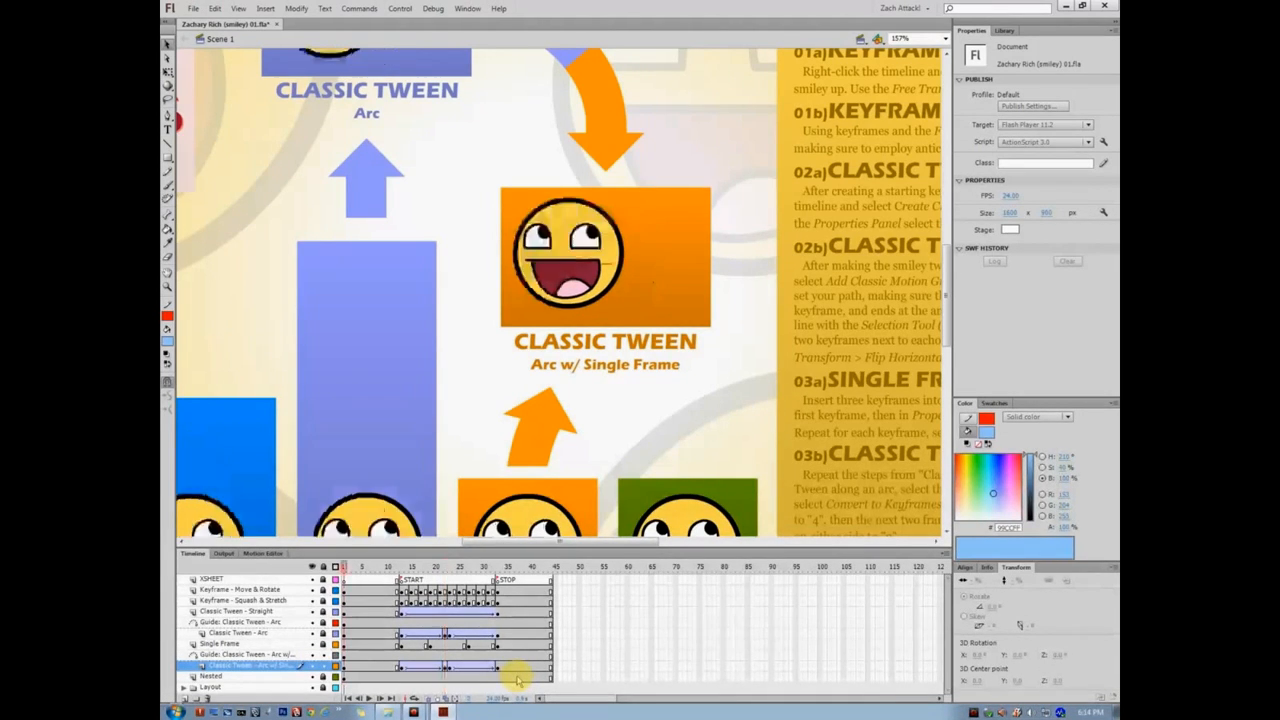
key("Return")
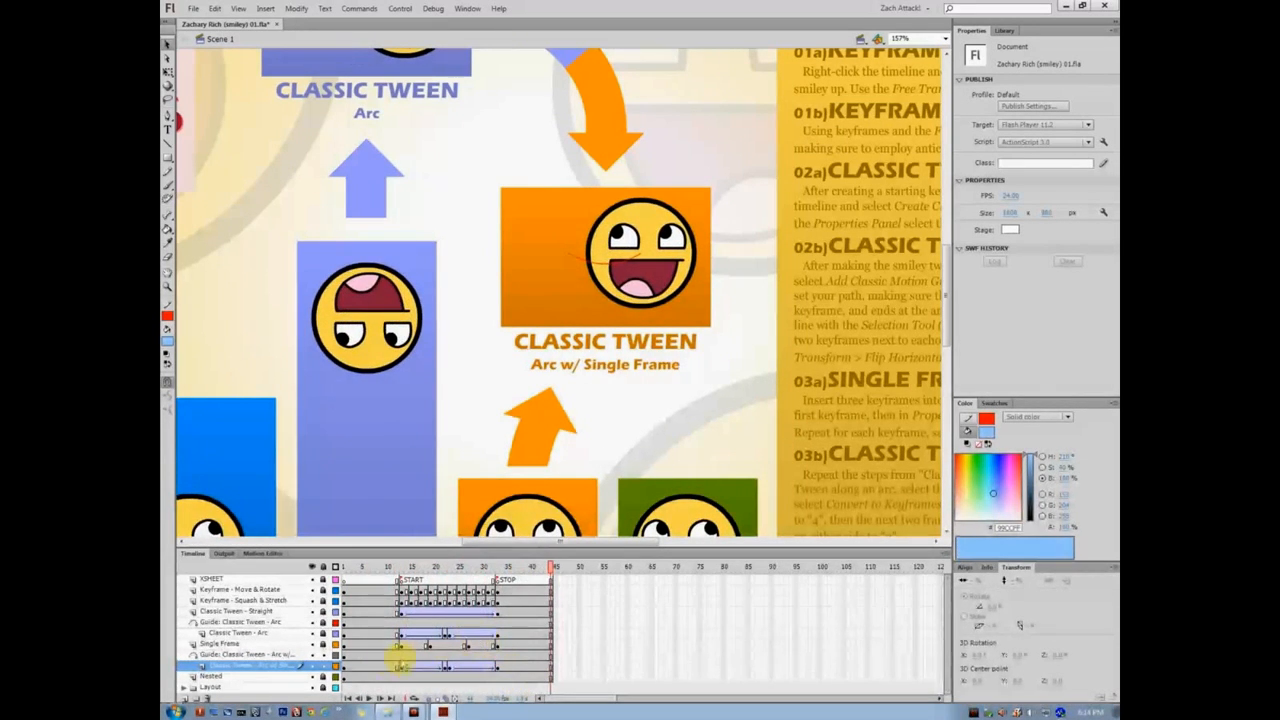
- Convert the entire Arc w/ Single Frame tween from START to STOP into individual keyframes and play it back
left_click(492, 668)
key("F6")
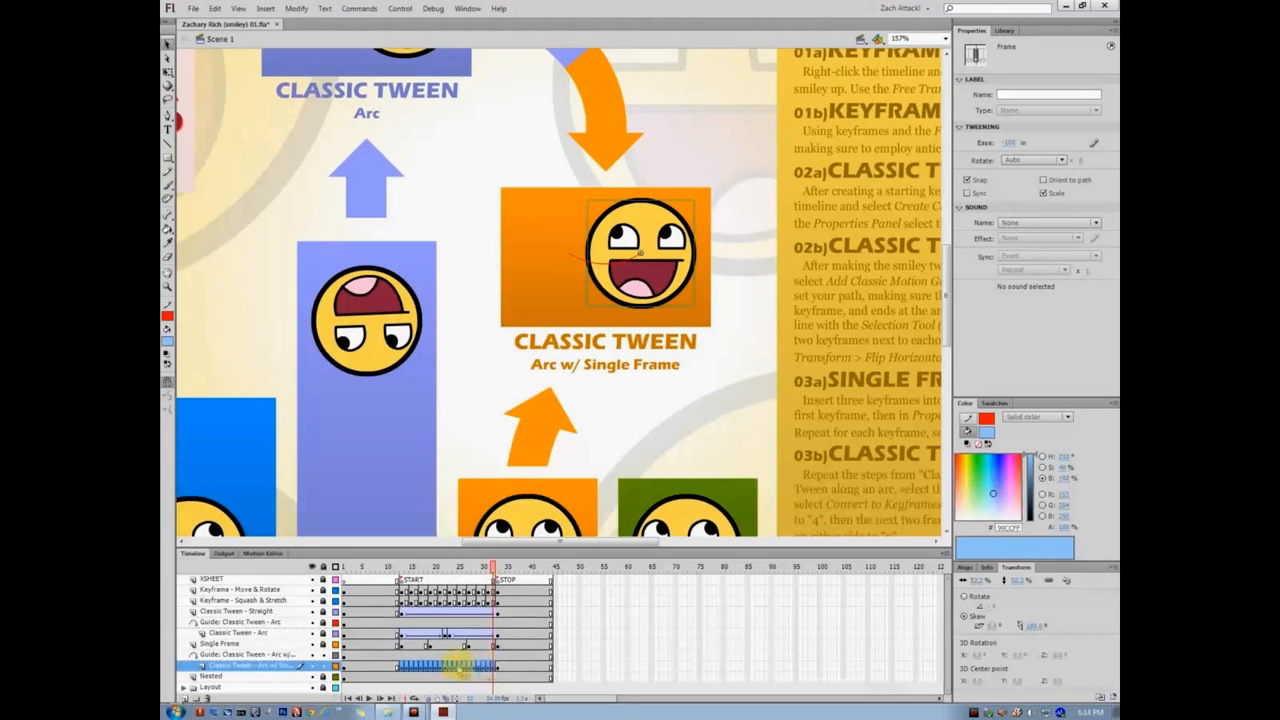
right_click(458, 665)
left_click(501, 352)
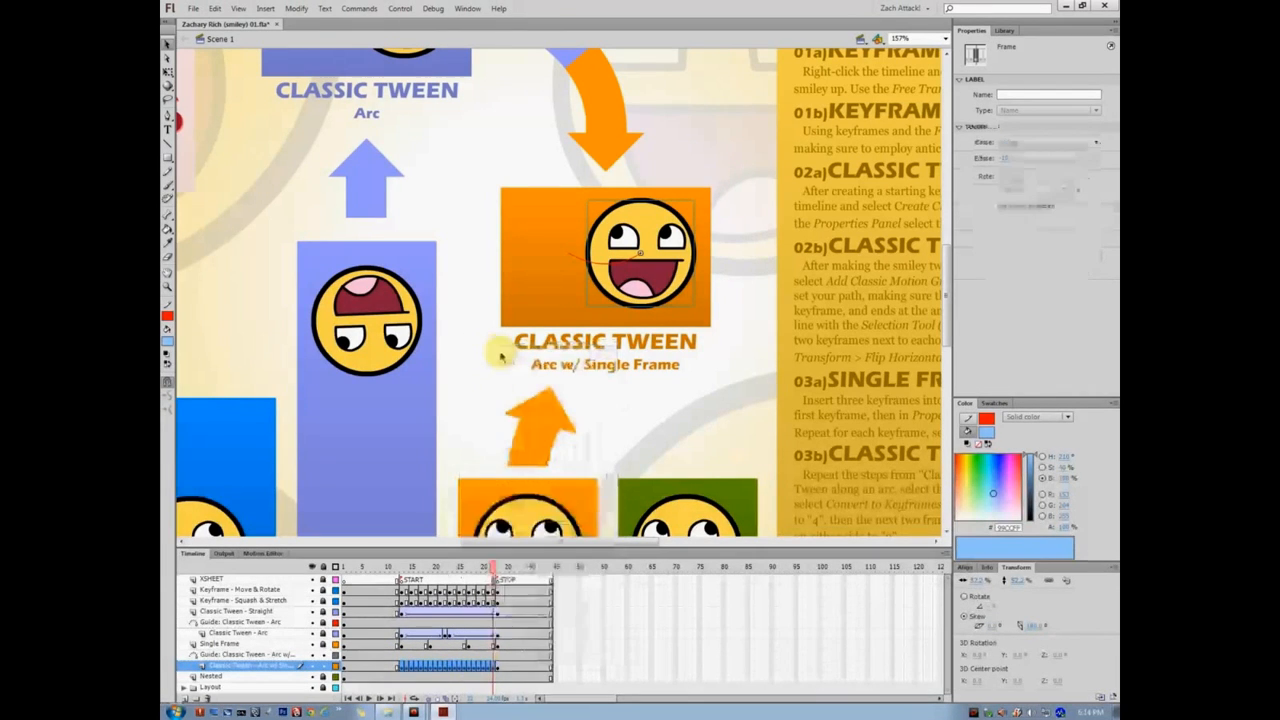
left_click_drag(508, 566, 388, 567)
key("Return")
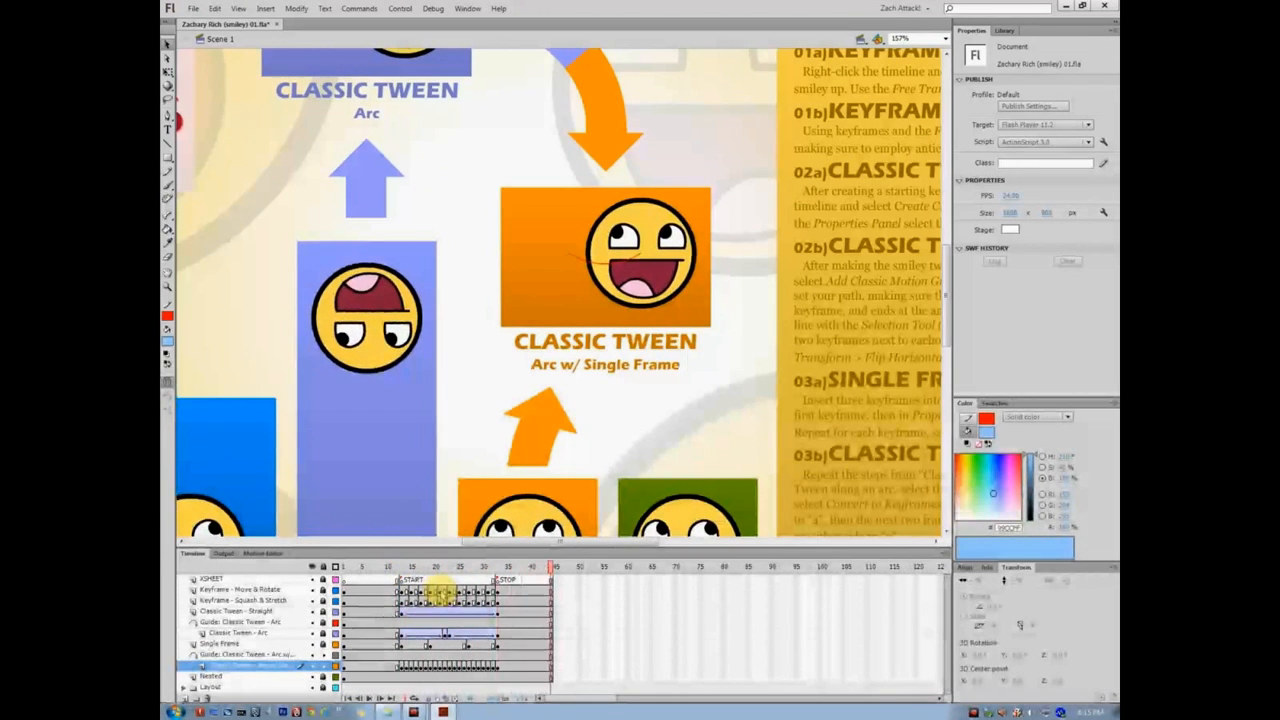
- Delete the guide layer of the Classic Tween - Arc w/ Single Frame layer and play the animation
left_click(225, 655)
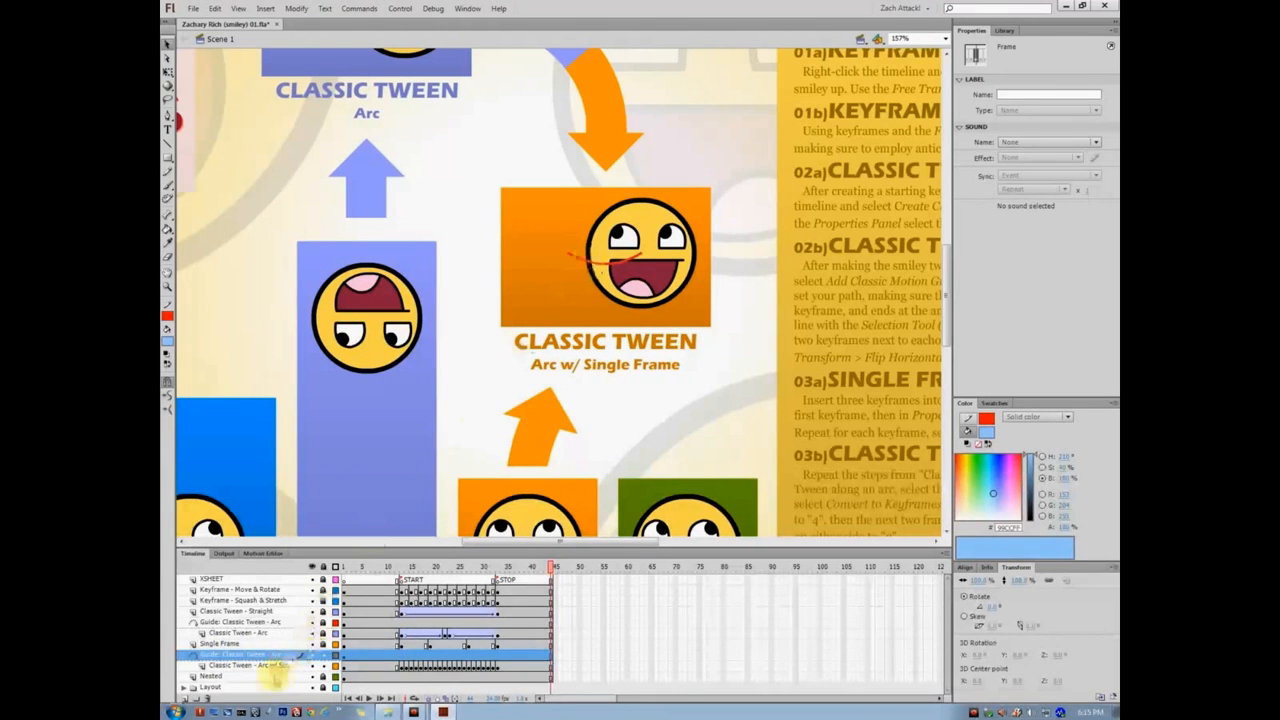
left_click(206, 698)
key("Return")
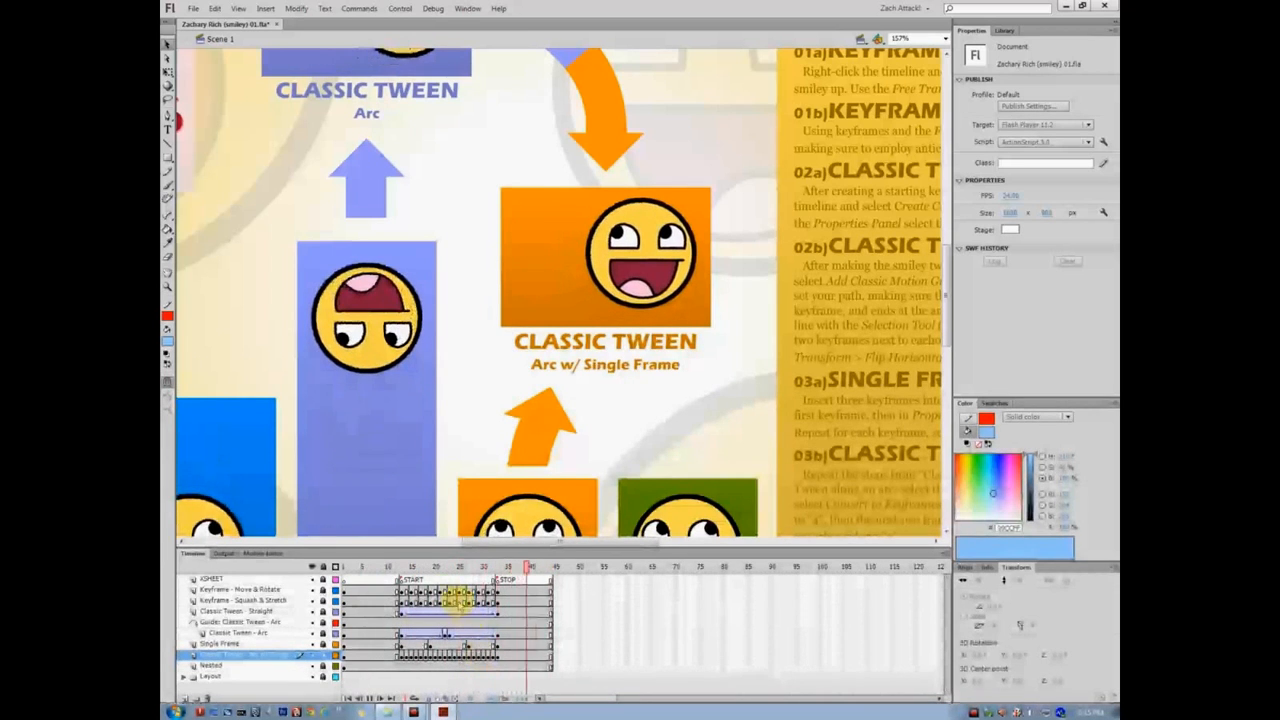
- Open the orange box's smiley symbol at frame 22 to examine its inner frames, and return to the main scene
left_click(450, 567)
left_click_drag(450, 567, 445, 569)
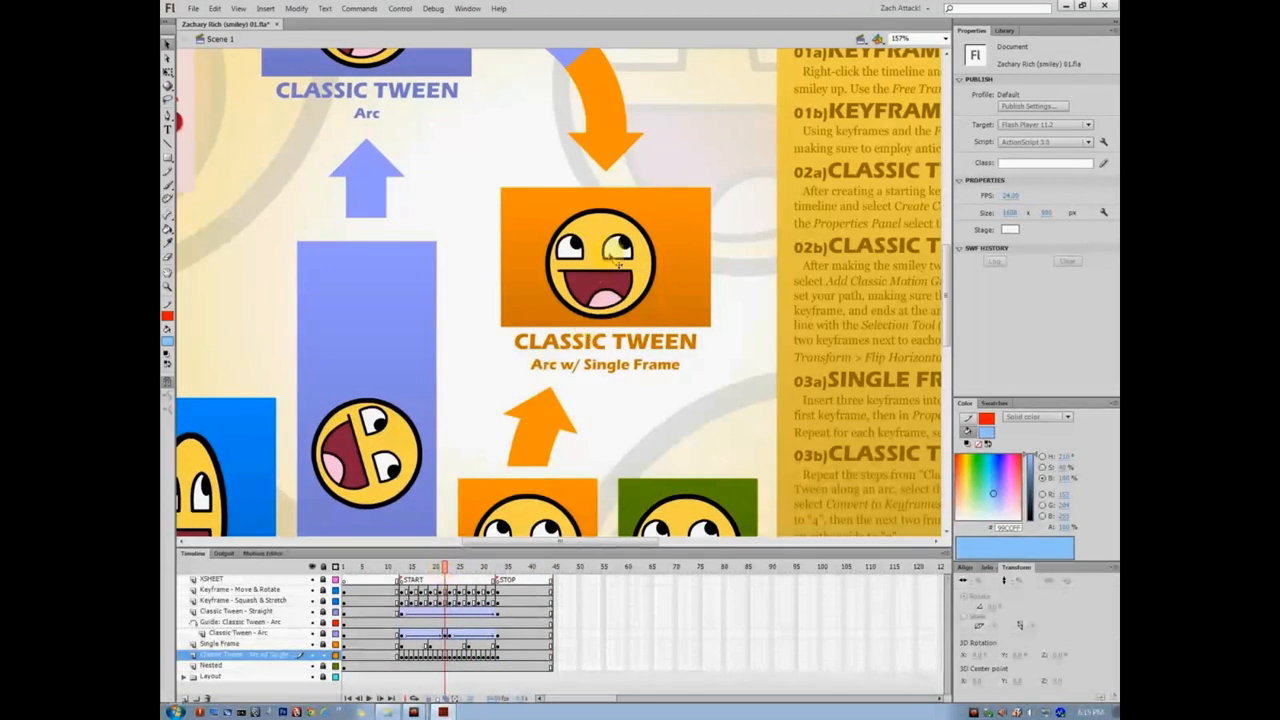
double_click(612, 254)
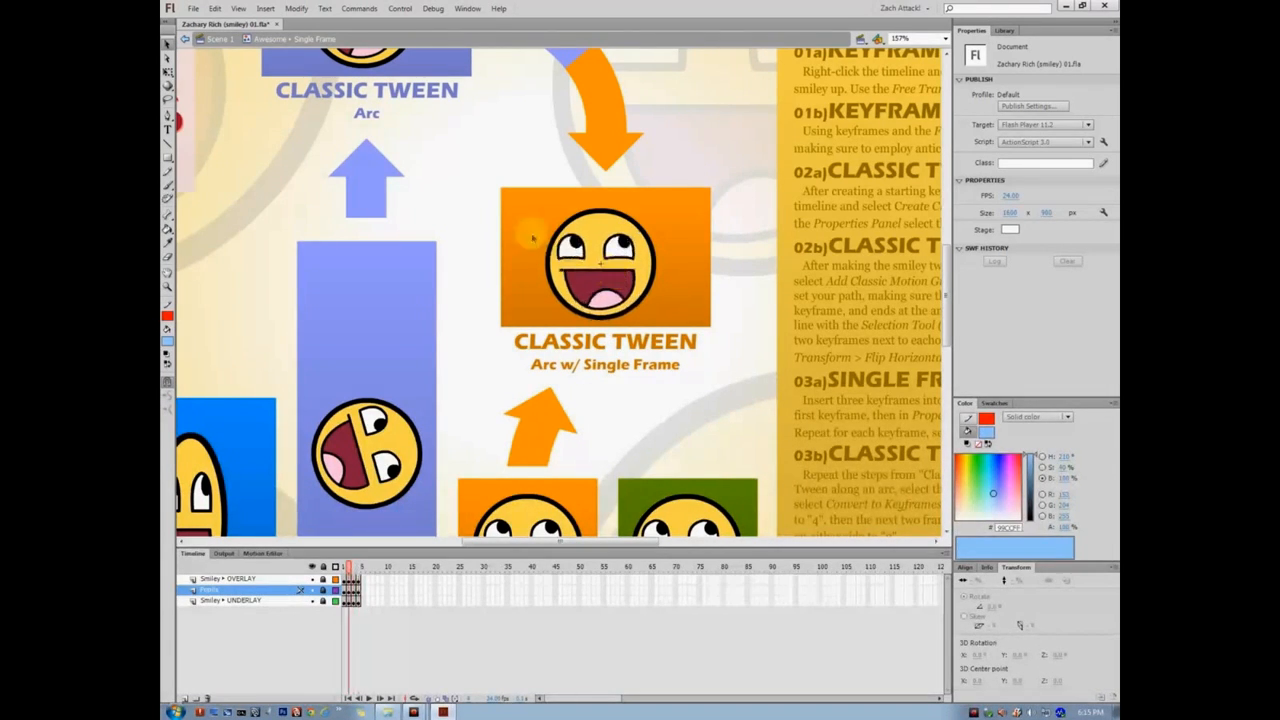
double_click(463, 186)
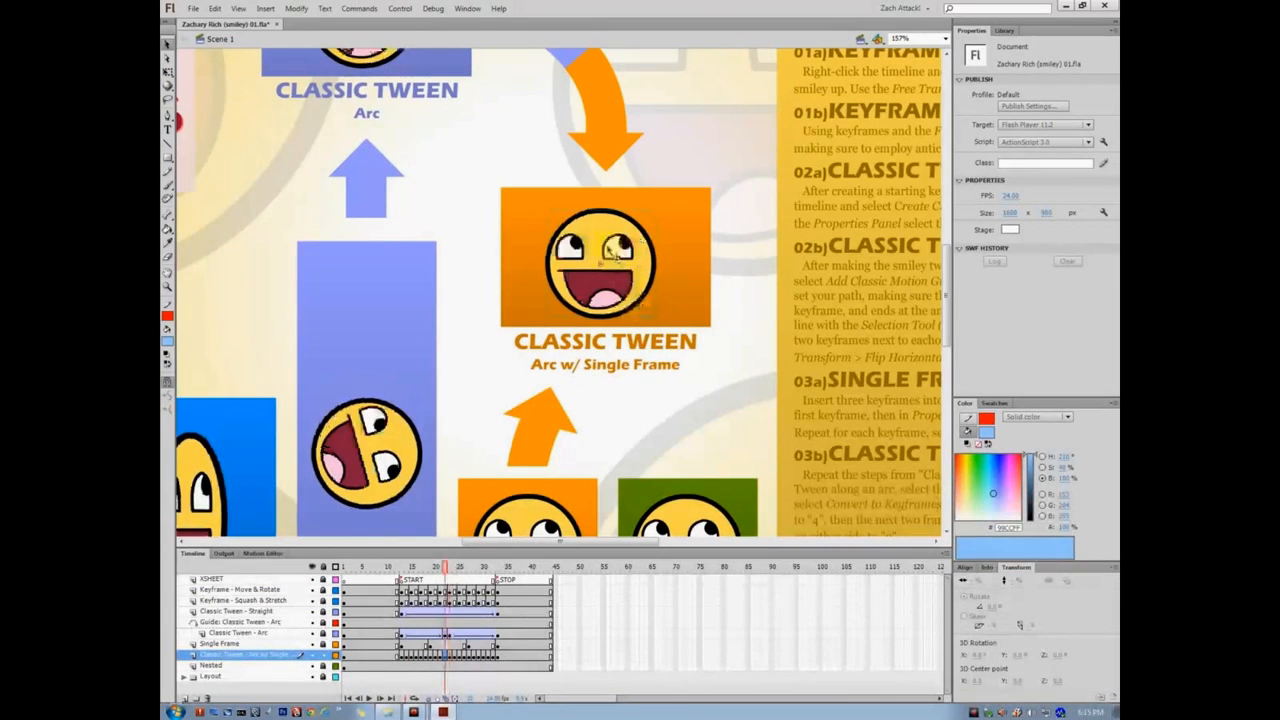
- Change the smiley's Single Frame number at frames 22 and 21 so that its eyes look straight up
left_click(640, 313)
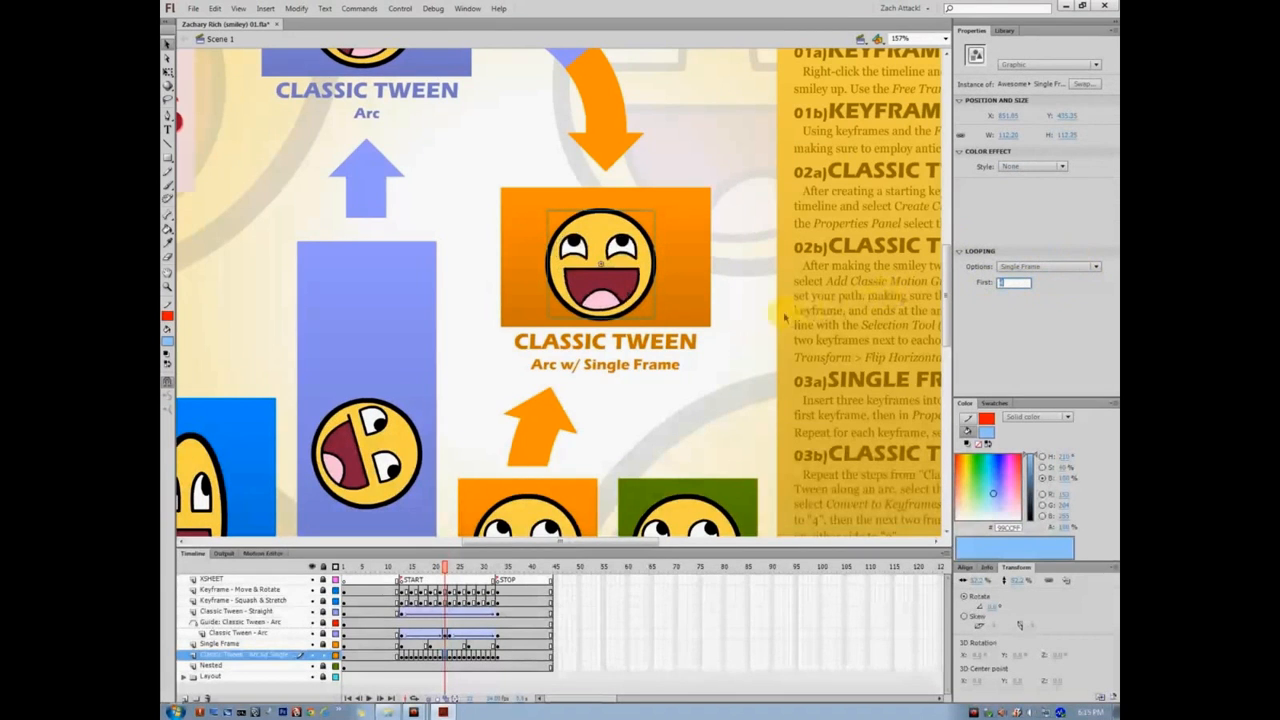
left_click(742, 315)
left_click(632, 288)
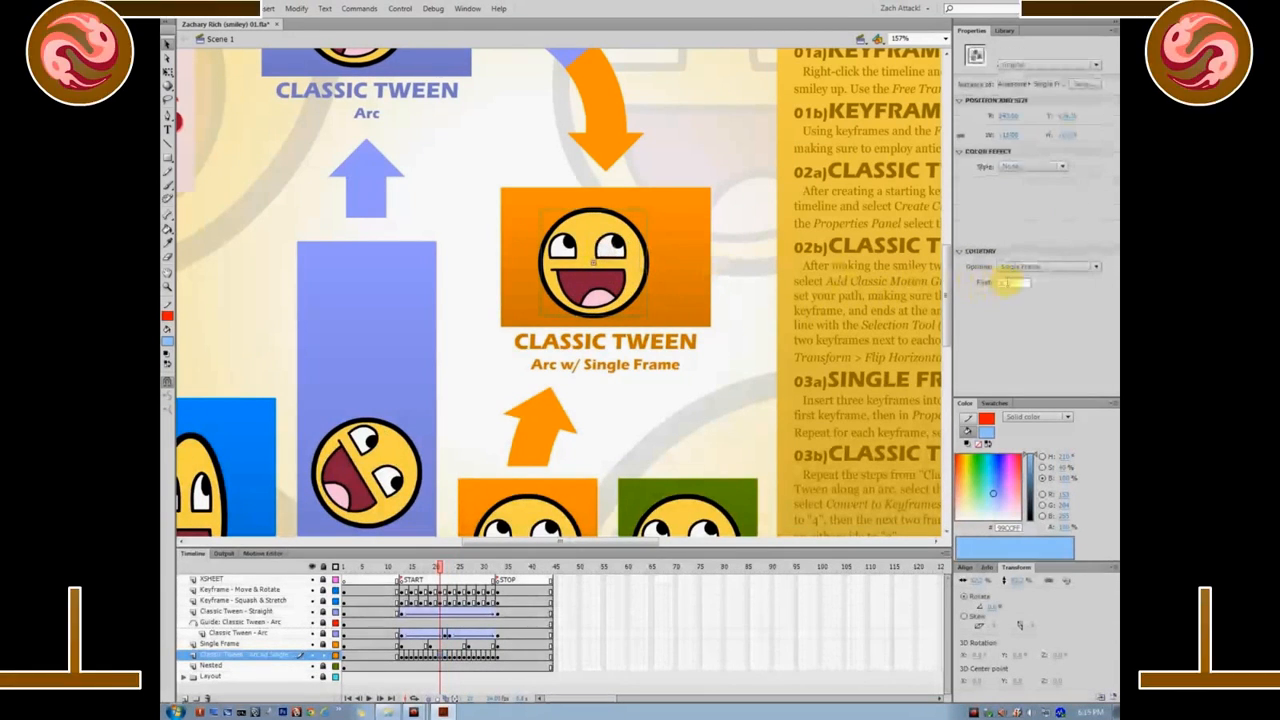
left_click(745, 318)
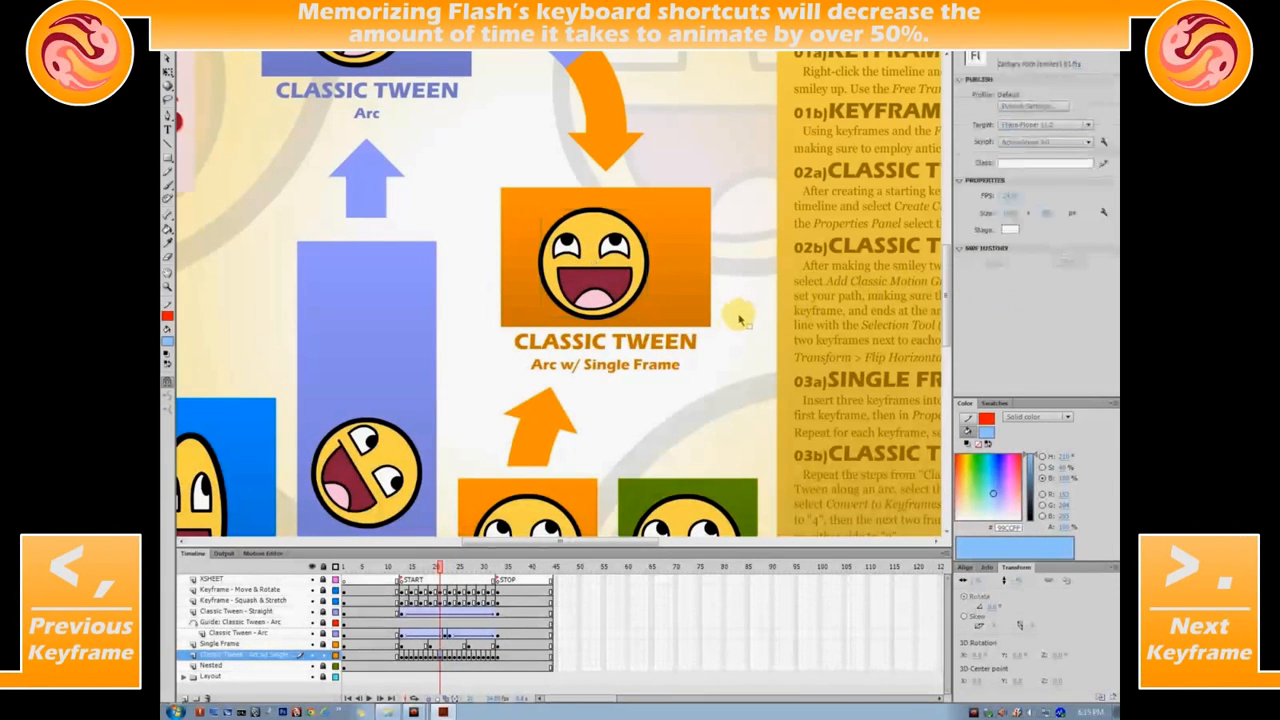
- Set the smiley's Single Frame number to 3 at frame 20 and to 2 on the preceding keyframe
left_click(628, 287)
left_click(1008, 283)
type("3")
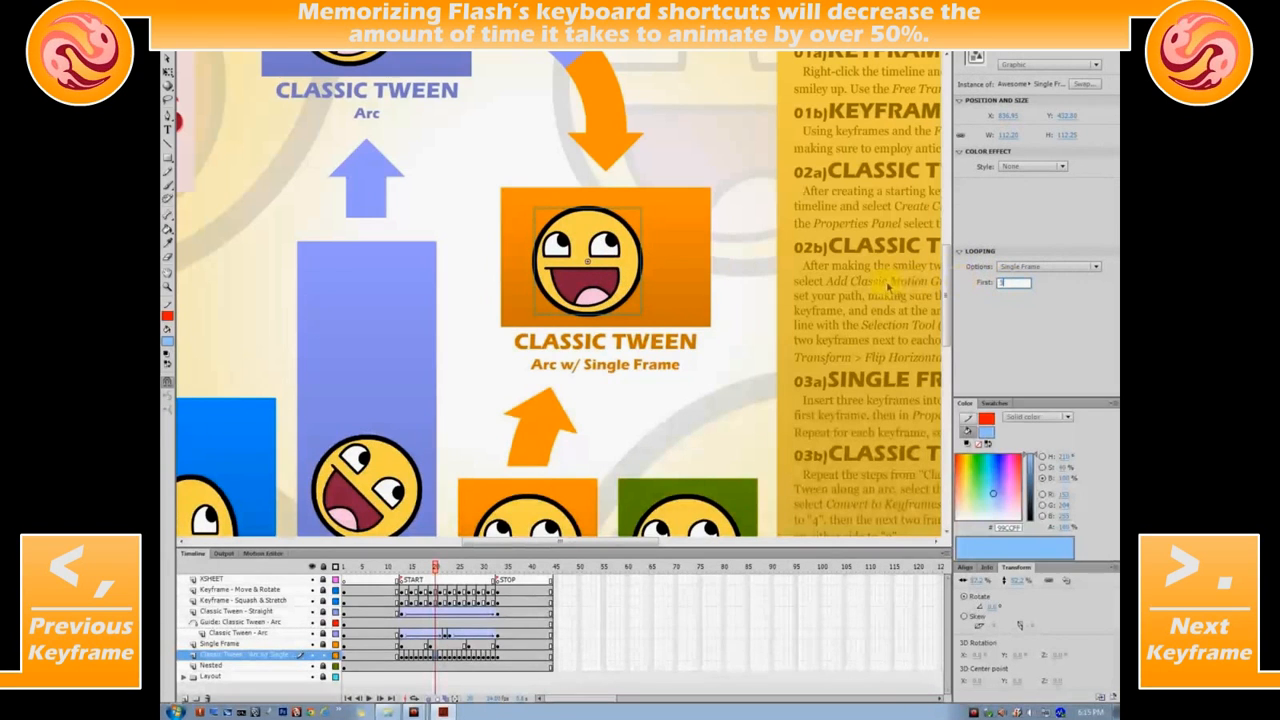
left_click(731, 339)
left_click(622, 286)
type("2")
left_click(714, 358)
- Set the smiley's Single Frame number on the earlier keyframes of the tween, back to frame 16
left_click(618, 258)
left_click(1010, 283)
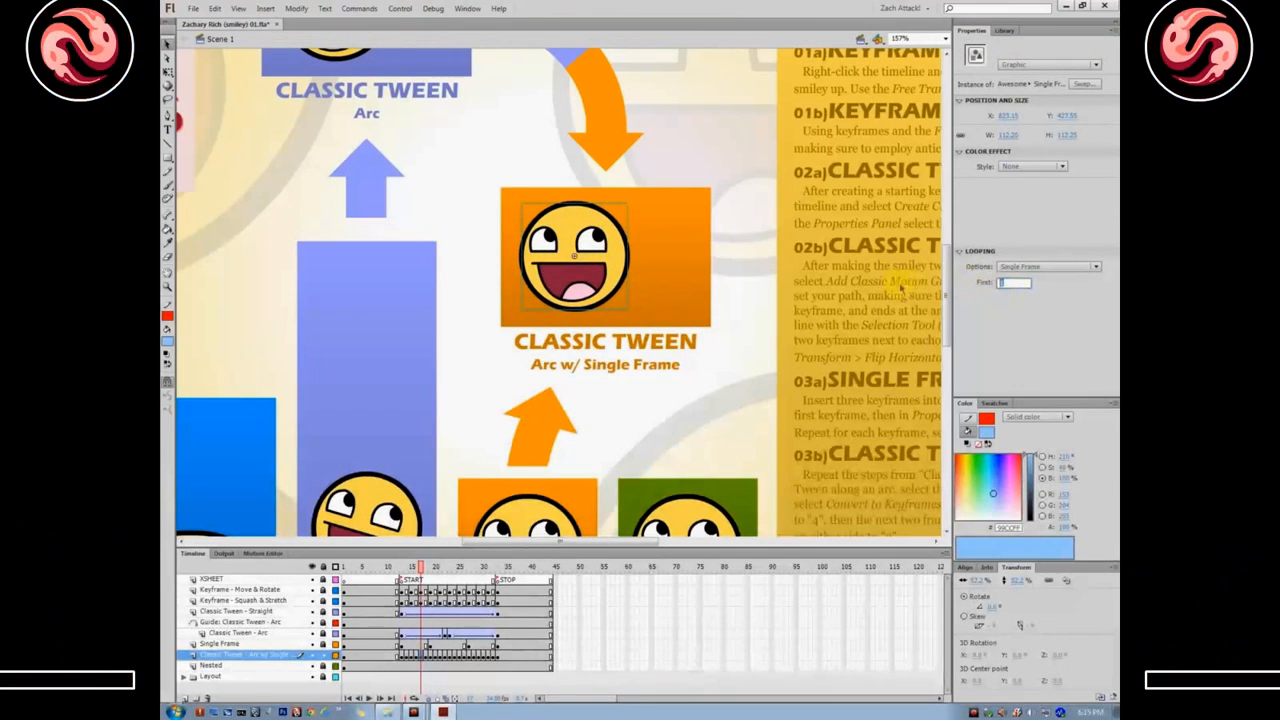
left_click(714, 331)
left_click(619, 250)
left_click(1012, 283)
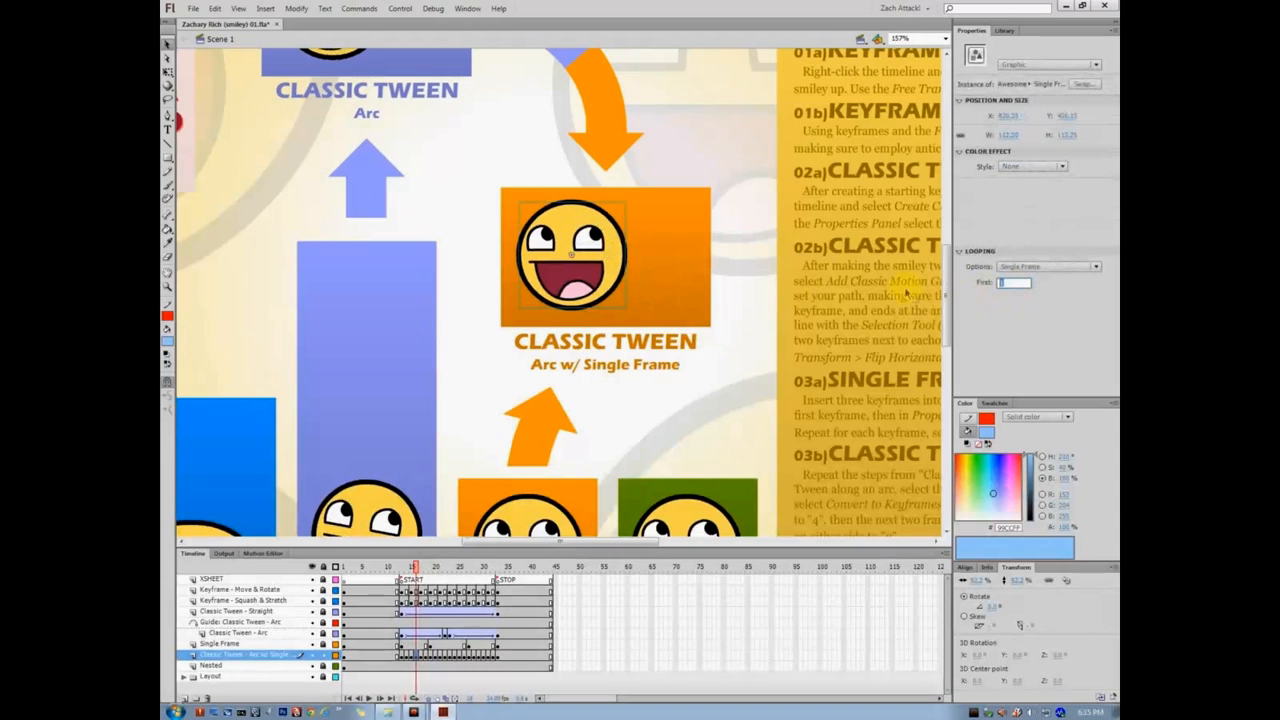
left_click(740, 367)
- Set matching Single Frame numbers on the keyframes from 23 to 29, with 2 at frame 29, and play the animation
key("Return")
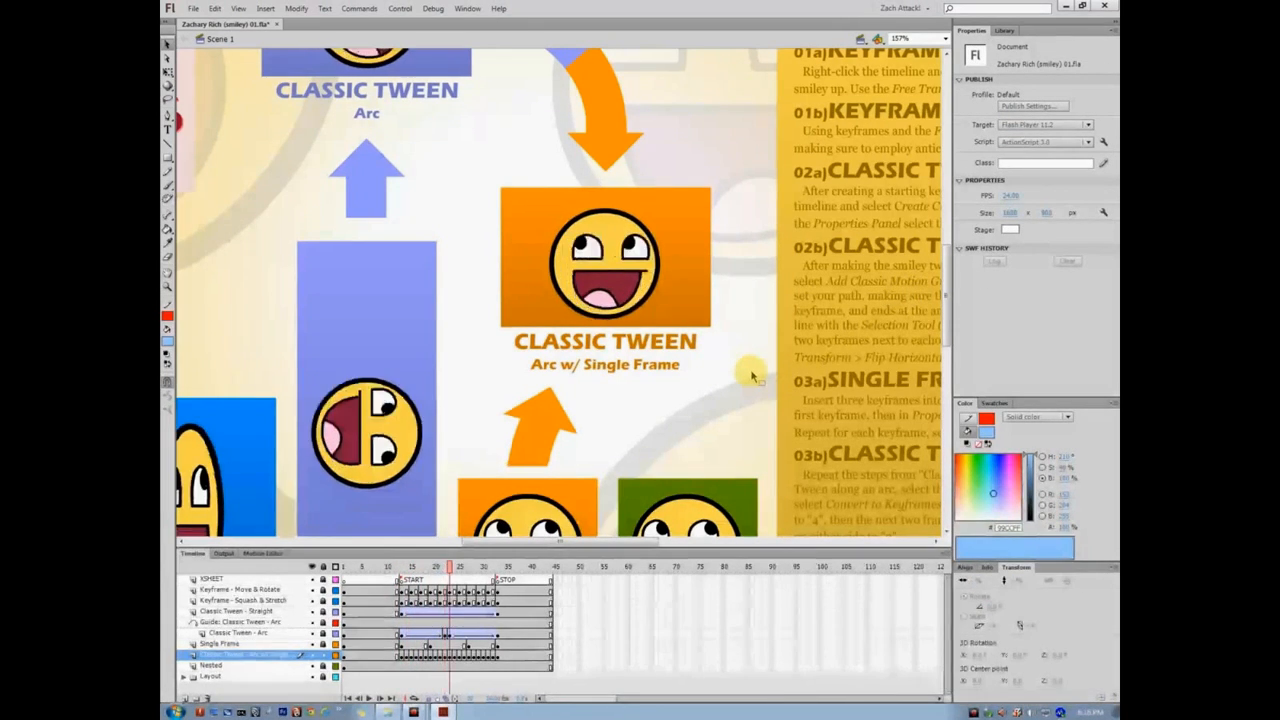
left_click(604, 262)
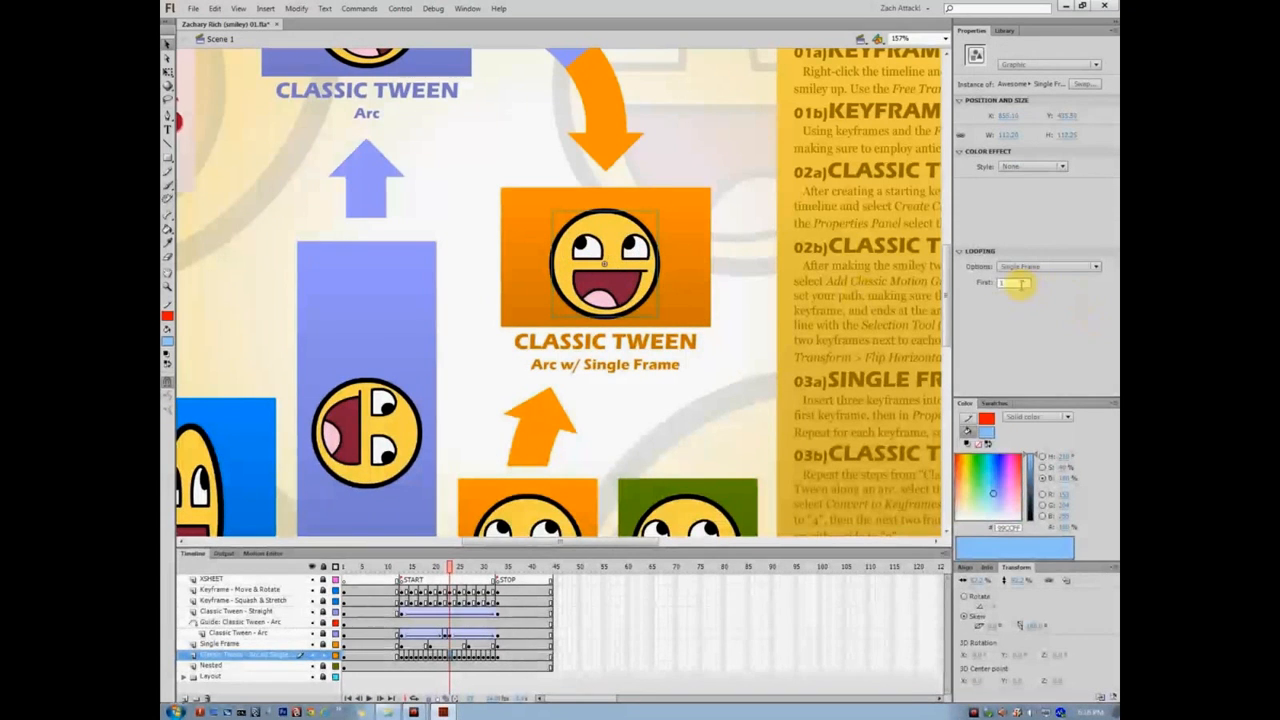
key("Return")
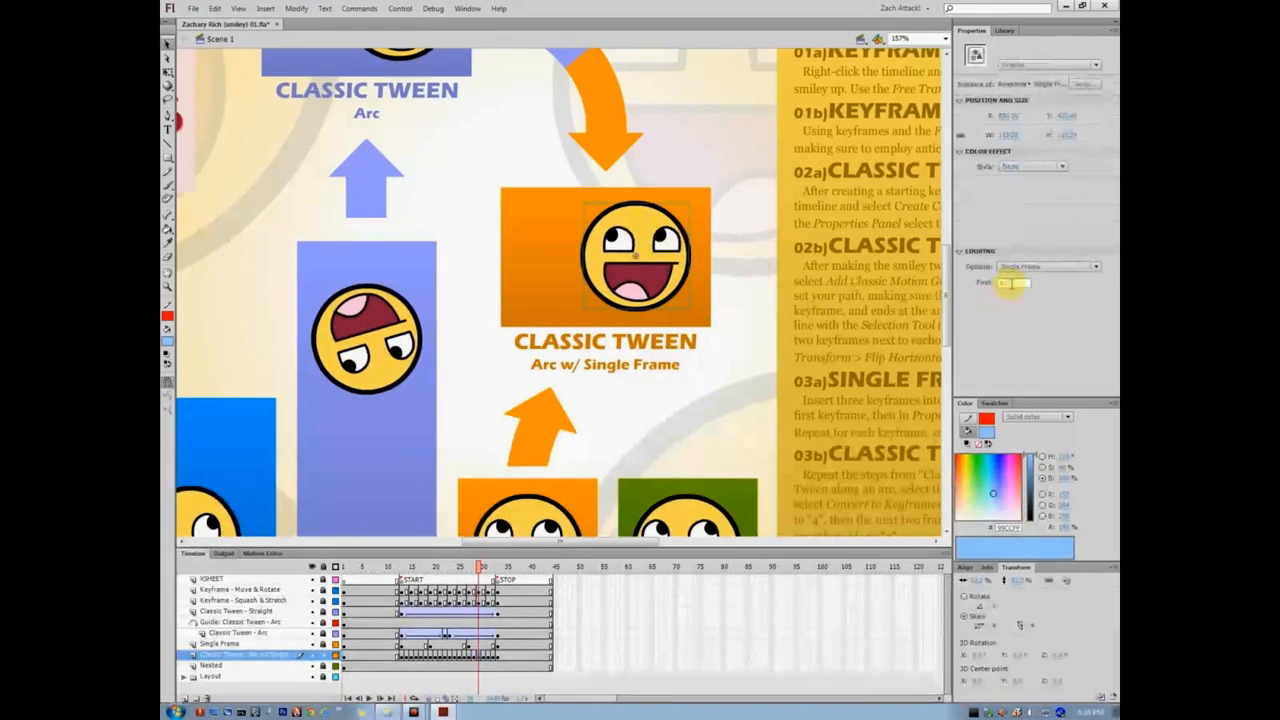
type("2")
key("Return")
left_click(686, 428)
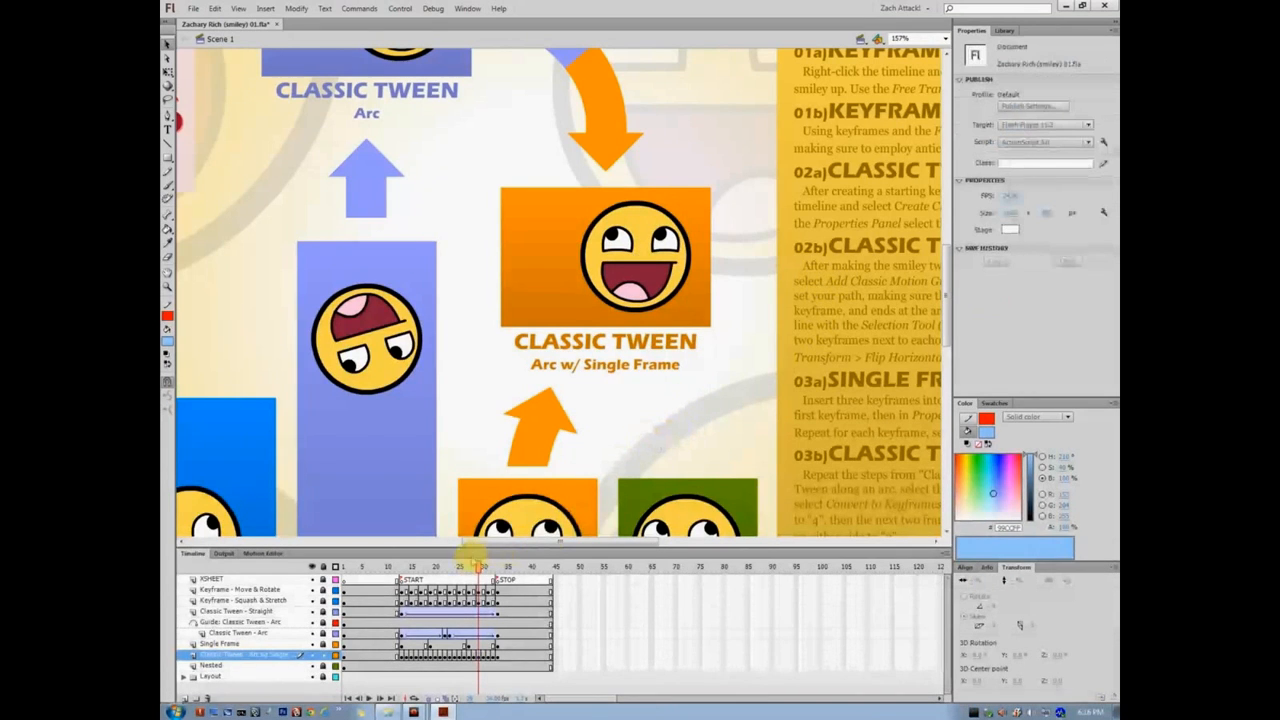
left_click_drag(460, 569, 312, 571)
key("Return")
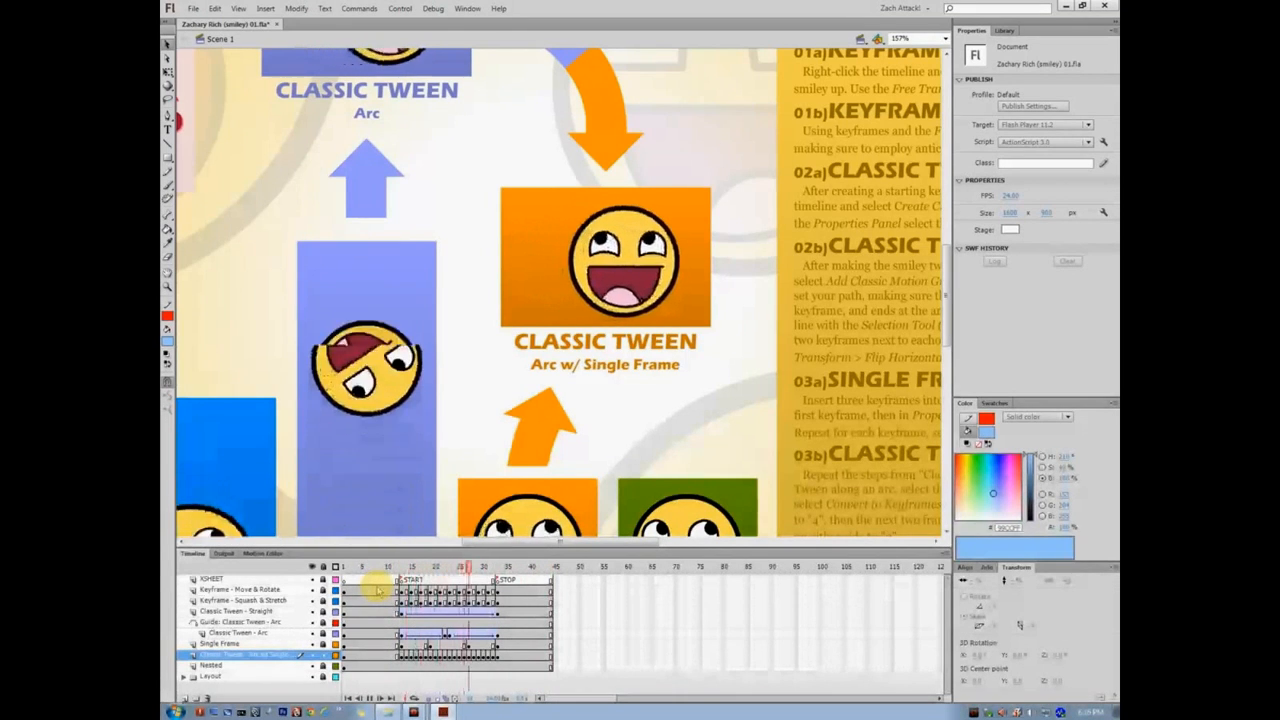
- Return to the first frame, open the Single Frame box's smiley symbol to examine its frames, and go back to the scene
left_click_drag(710, 434, 610, 240)
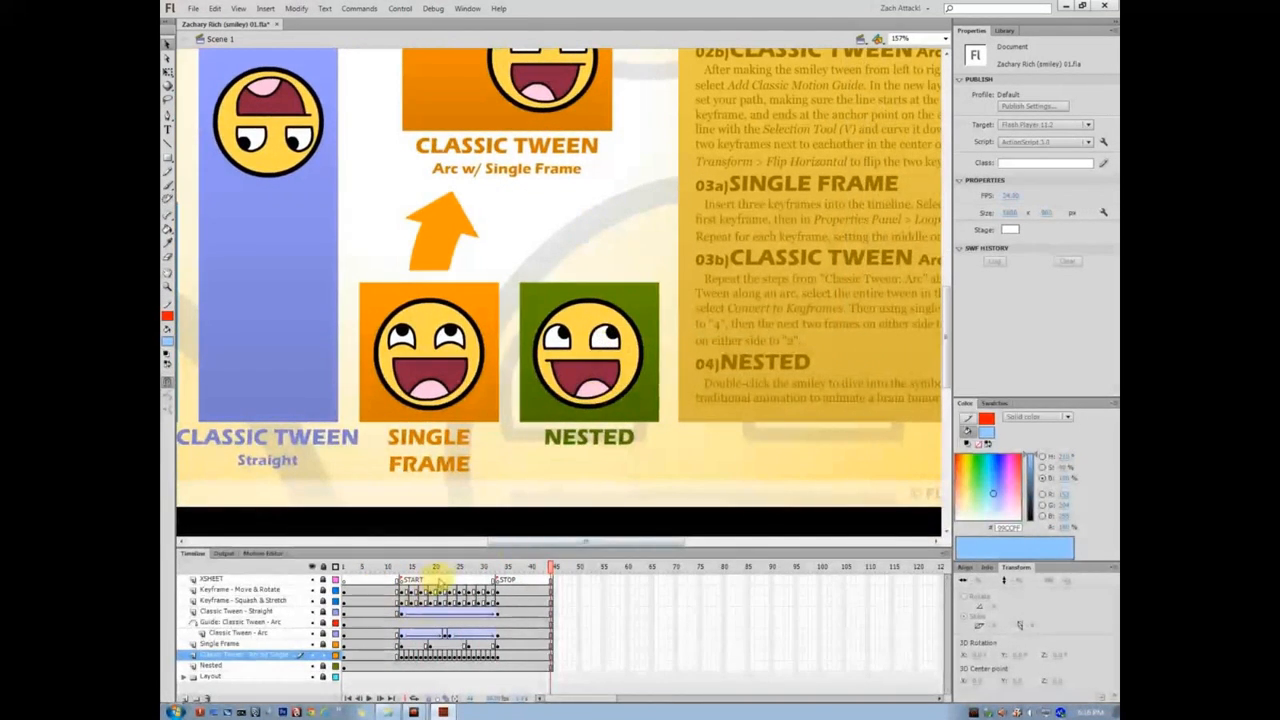
left_click_drag(450, 567, 325, 563)
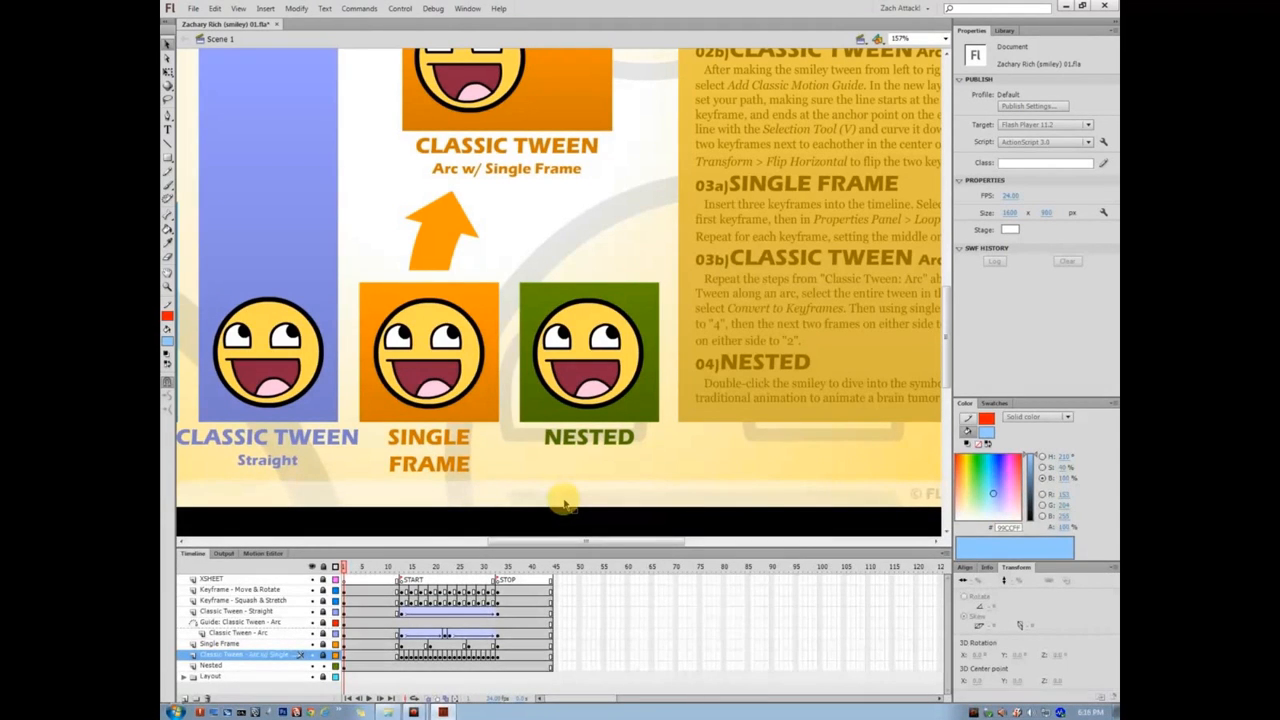
left_click(323, 645)
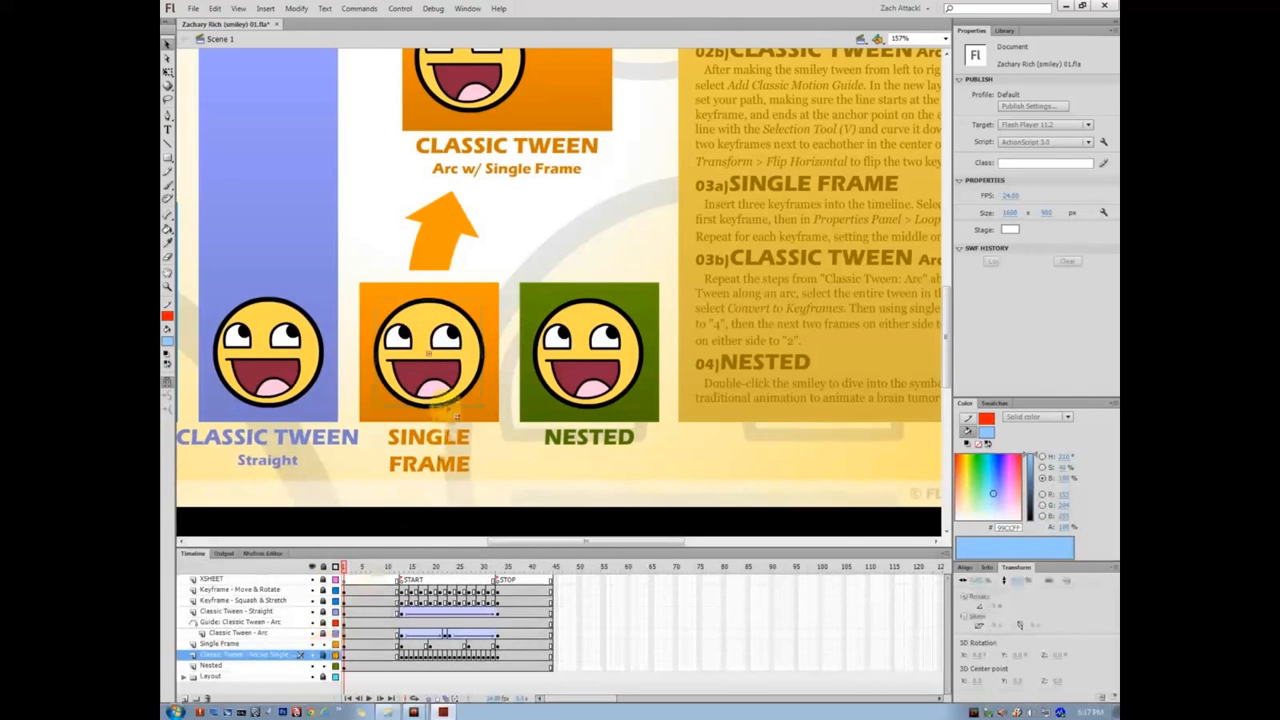
left_click(446, 405)
double_click(452, 369)
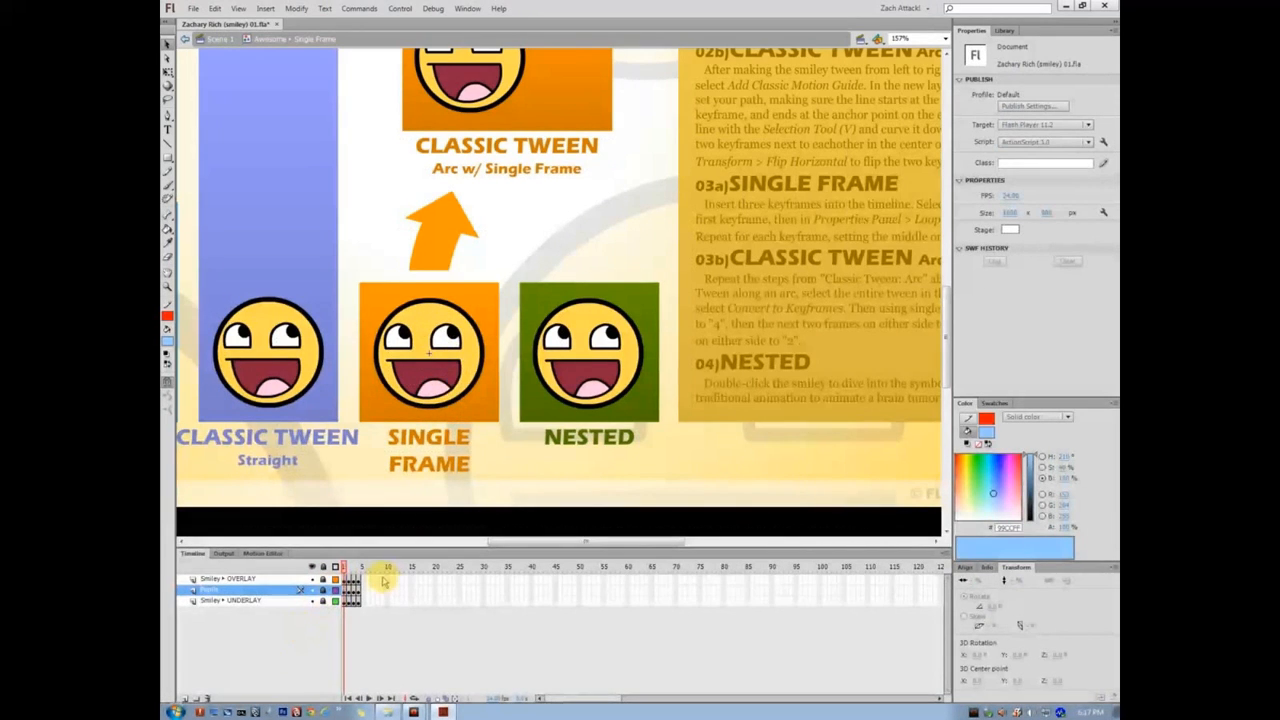
key("Return")
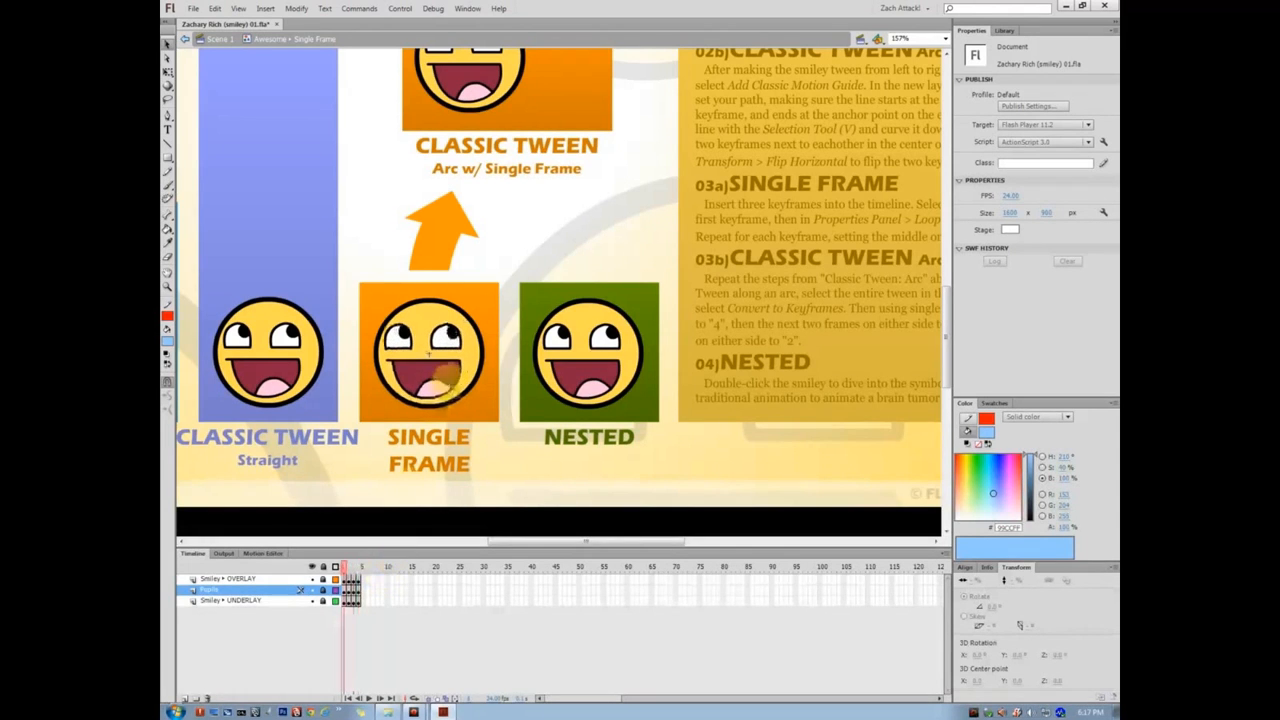
double_click(378, 415)
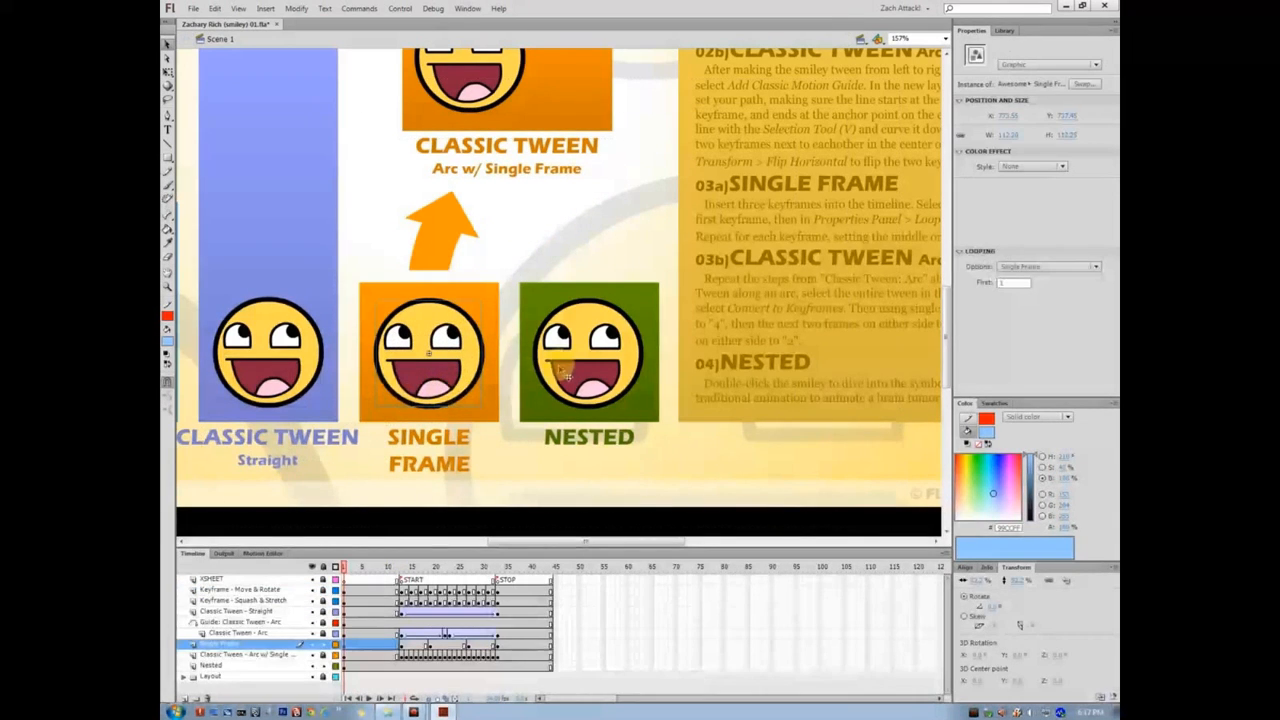
- Open the Nested smiley symbol for editing and scrub through its timeline to the last frame
left_click(565, 370)
double_click(561, 336)
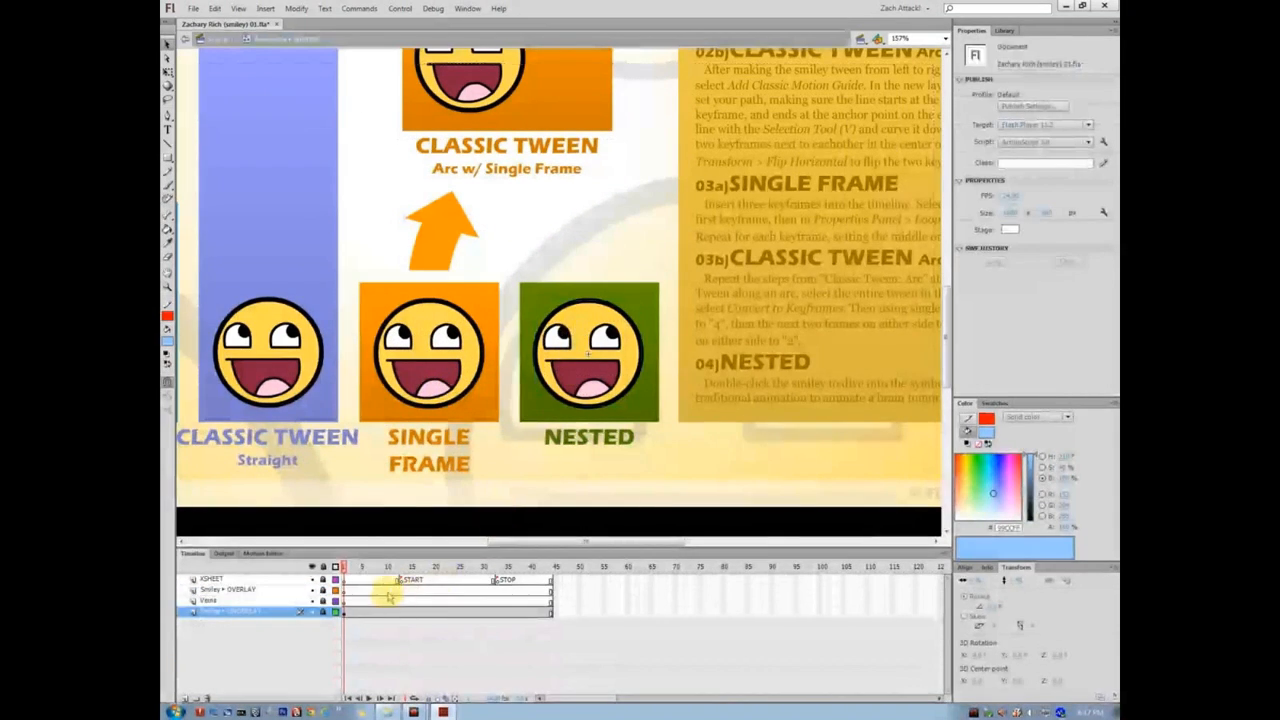
left_click_drag(350, 567, 483, 567)
left_click(551, 567)
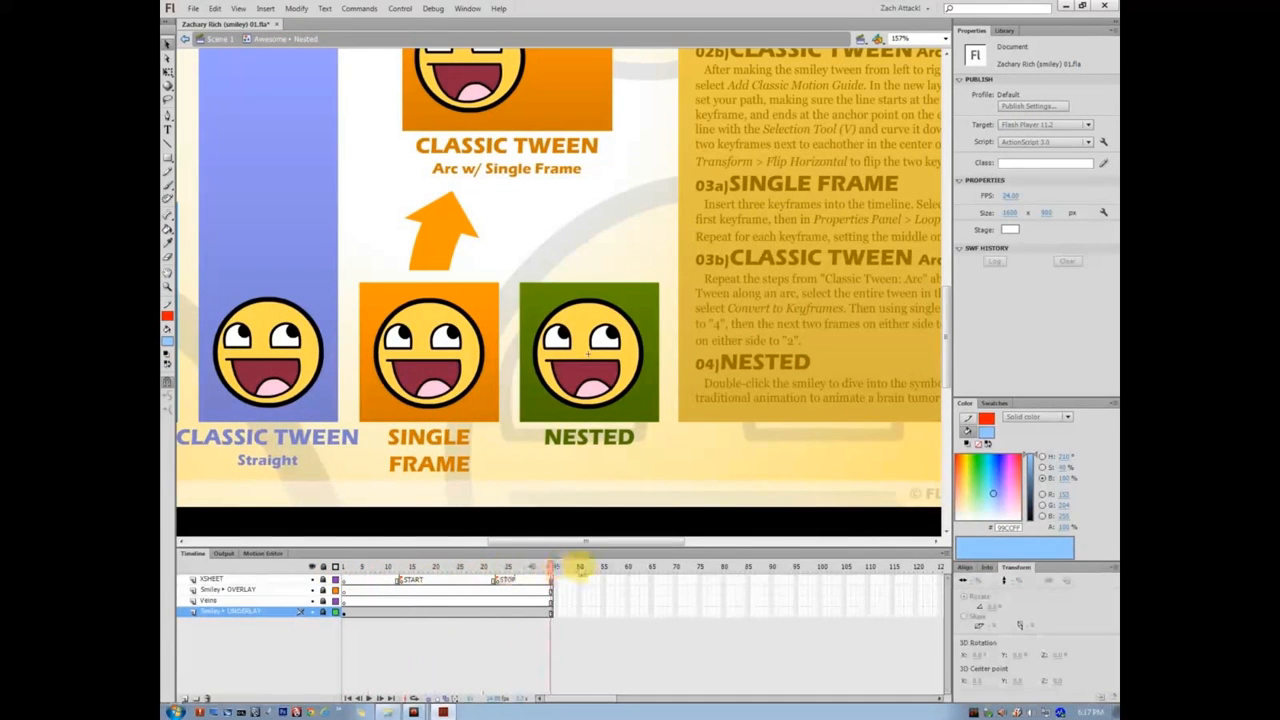
- Compare the scene's timeline with the Nested smiley symbol's timeline, scrubbing through both, and play the scene's animation
double_click(603, 238)
left_click(551, 567)
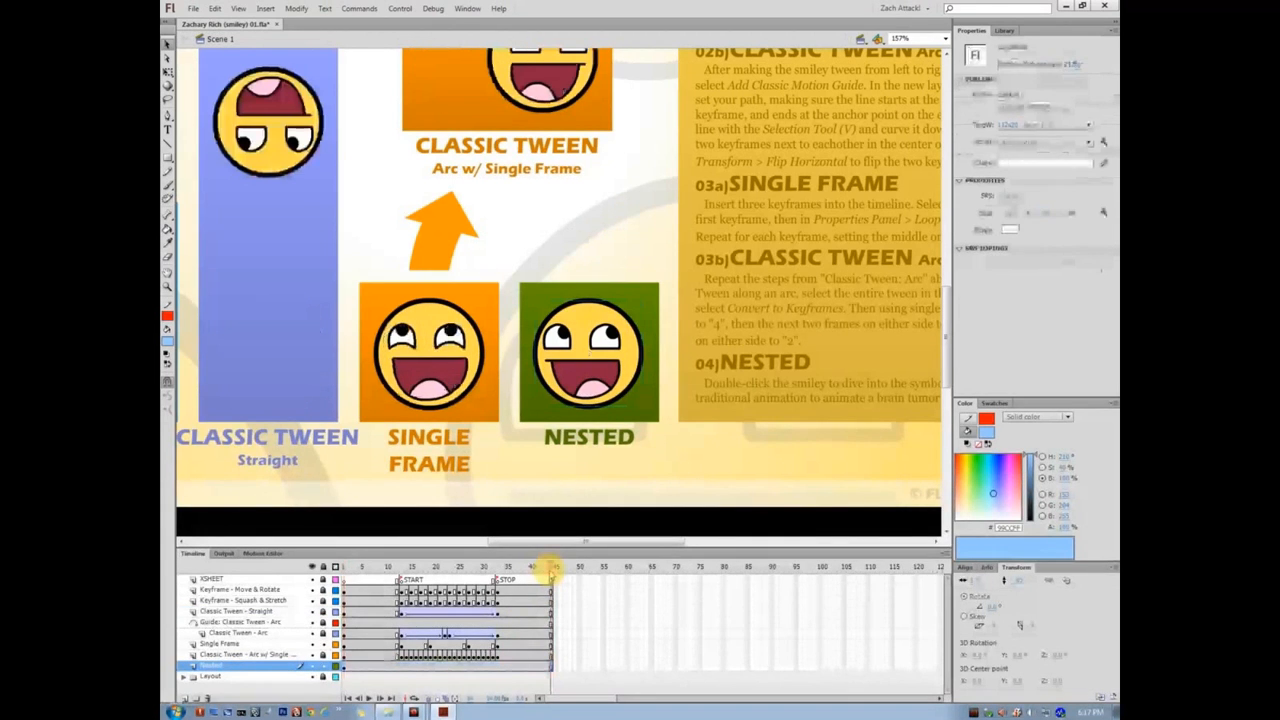
double_click(605, 350)
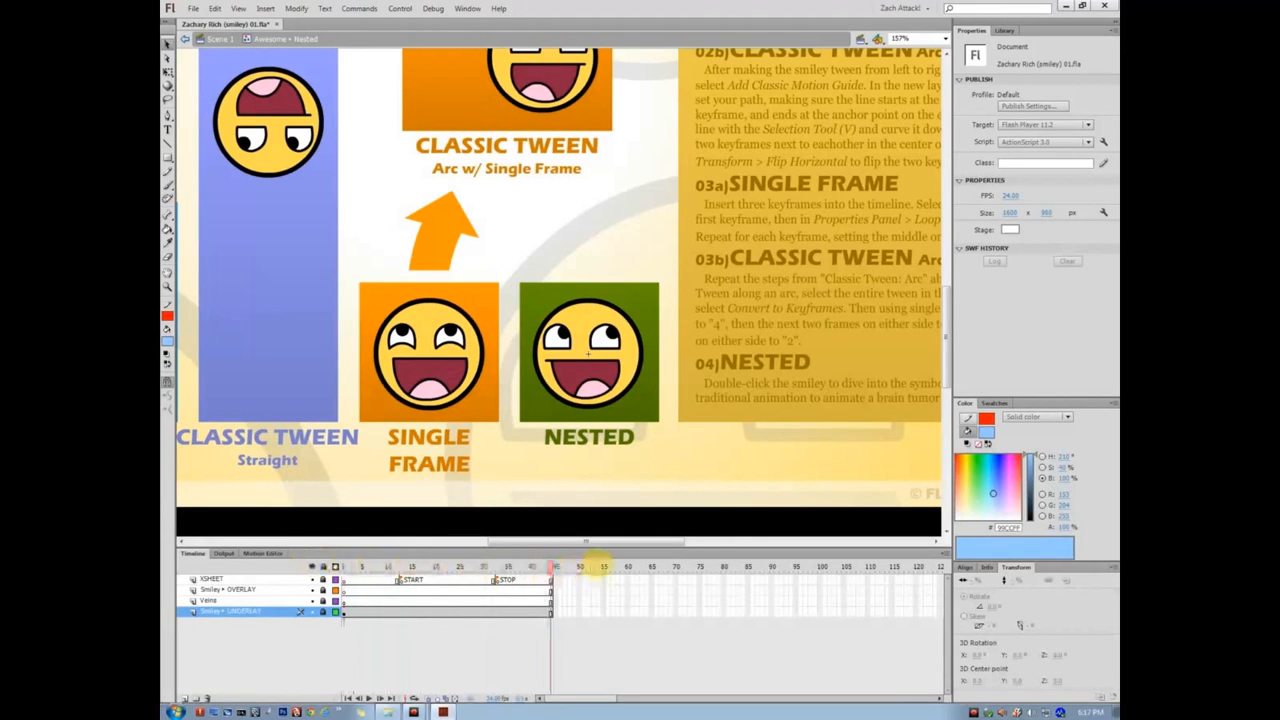
left_click_drag(566, 565, 314, 569)
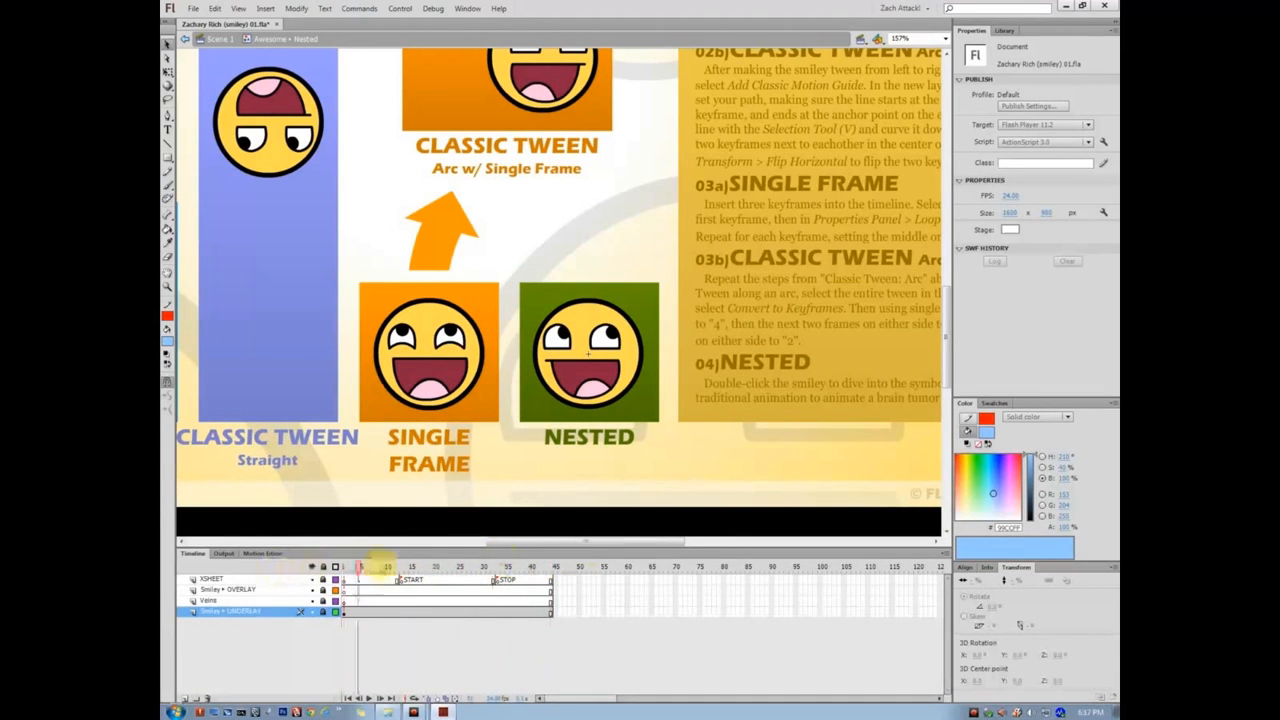
double_click(570, 222)
key("Return")
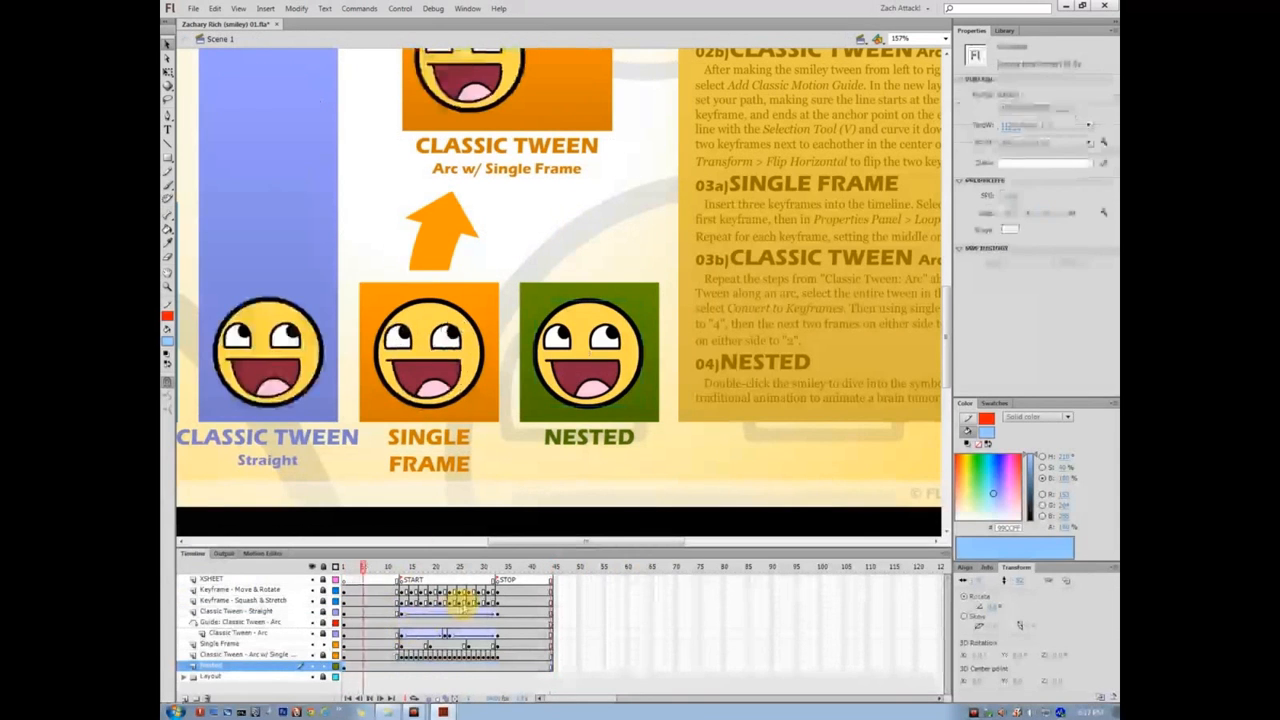
- Compare the looping settings of the Nested and Single Frame smileys from the first frame of the scene
left_click(612, 336)
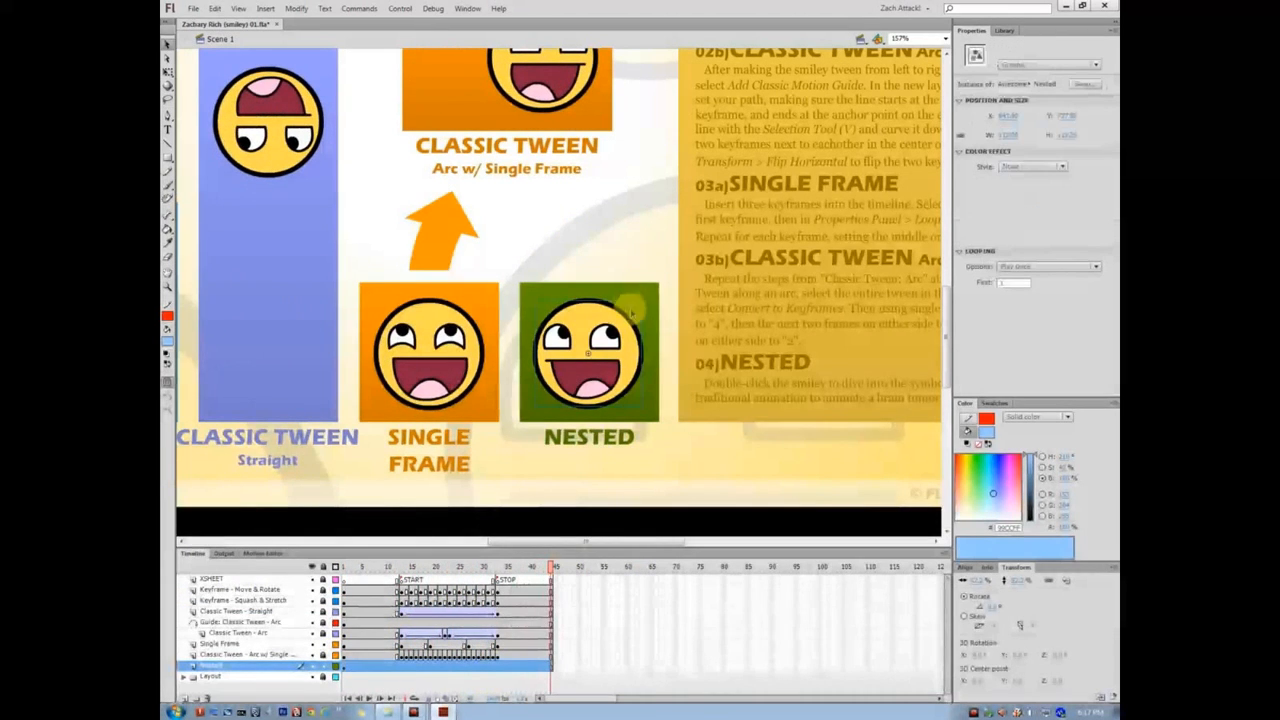
left_click(345, 568)
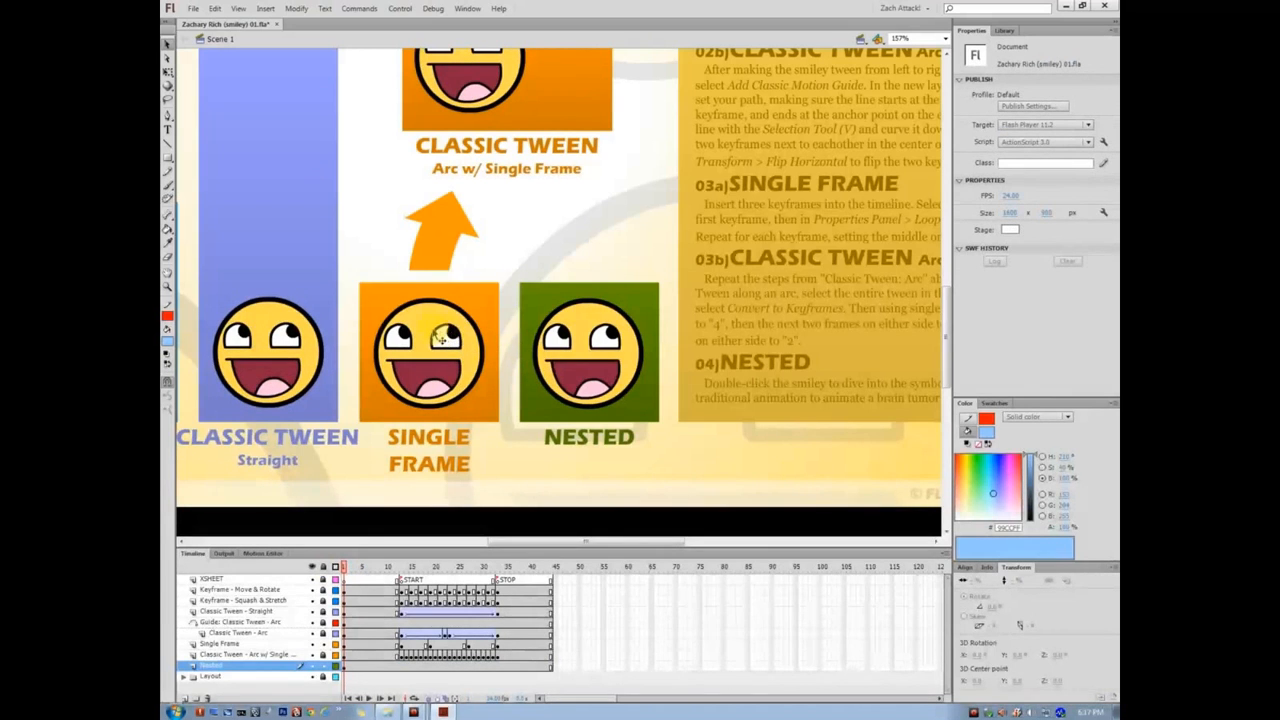
left_click(437, 338)
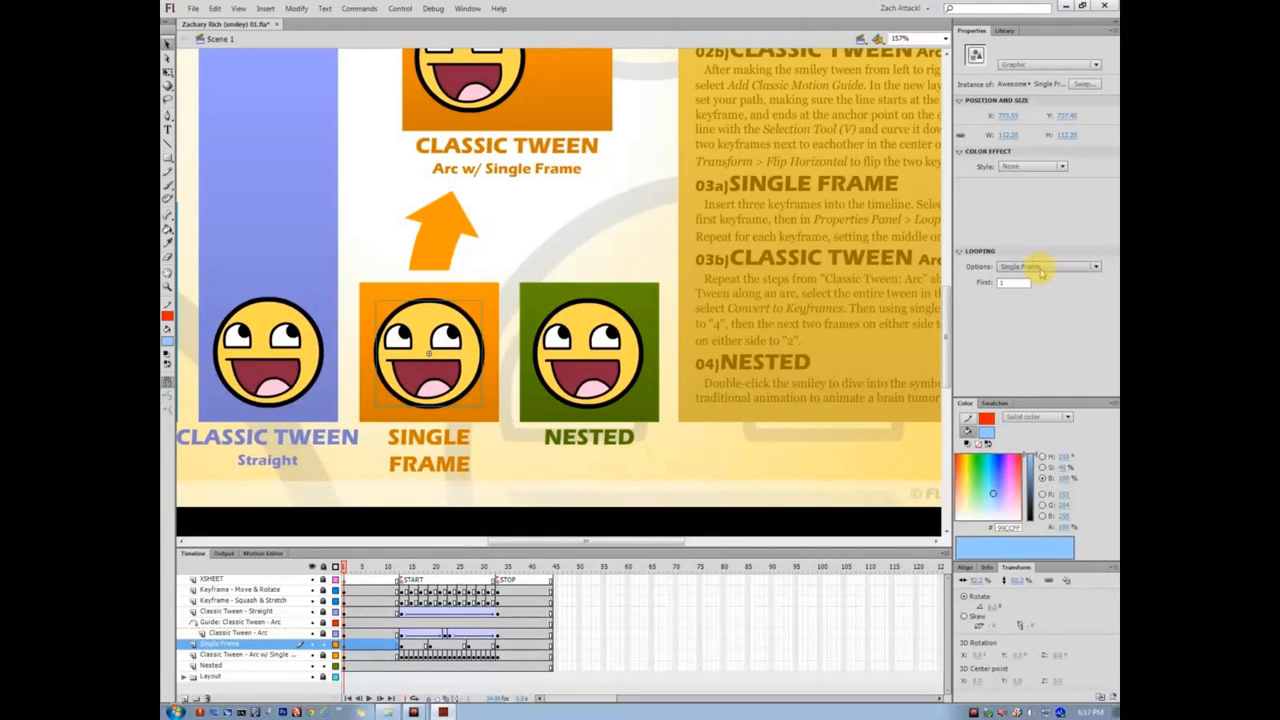
left_click(596, 334)
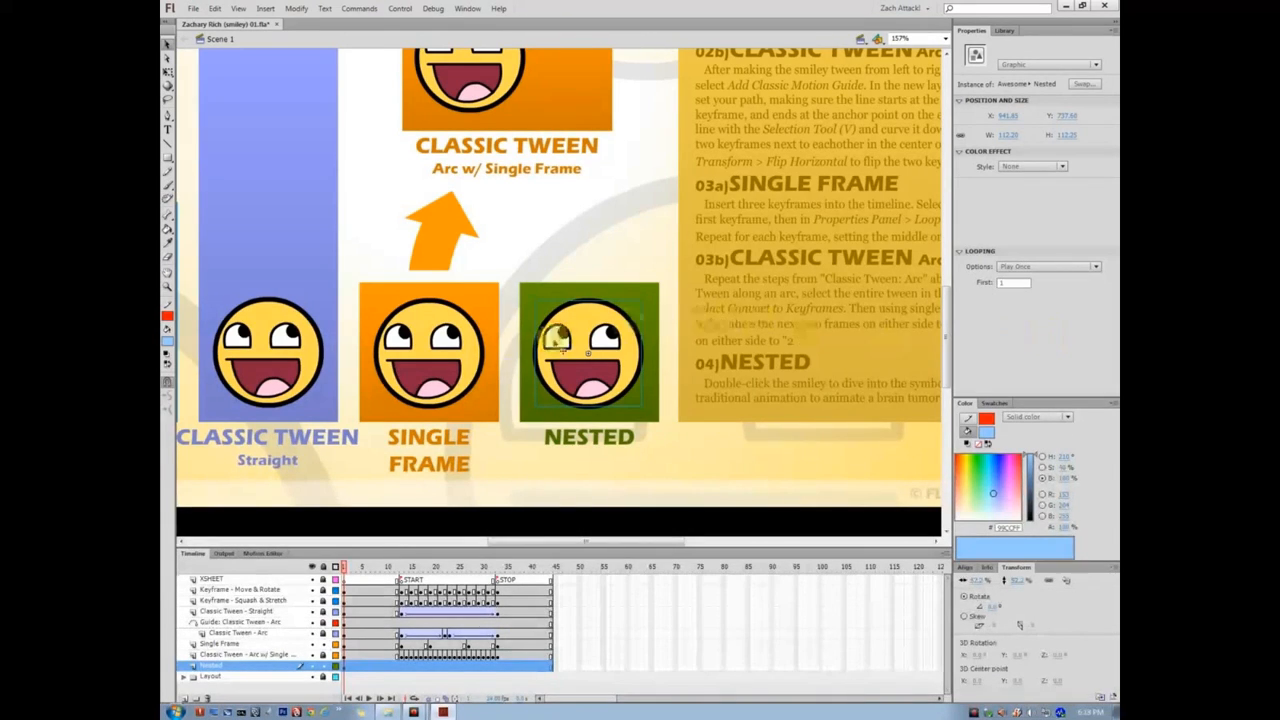
left_click(480, 350)
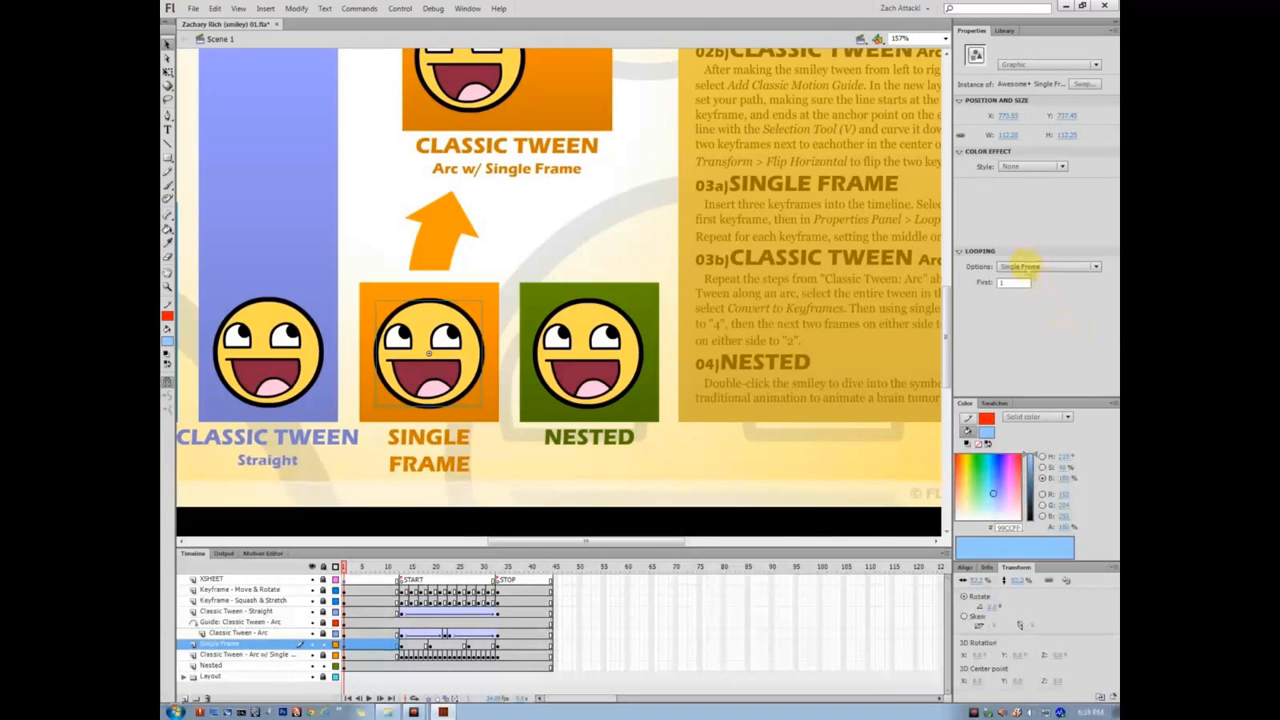
- Try the Play Once looping option on the Single Frame smiley, play the animation, and return to the first frame
left_click(1018, 266)
left_click(1031, 297)
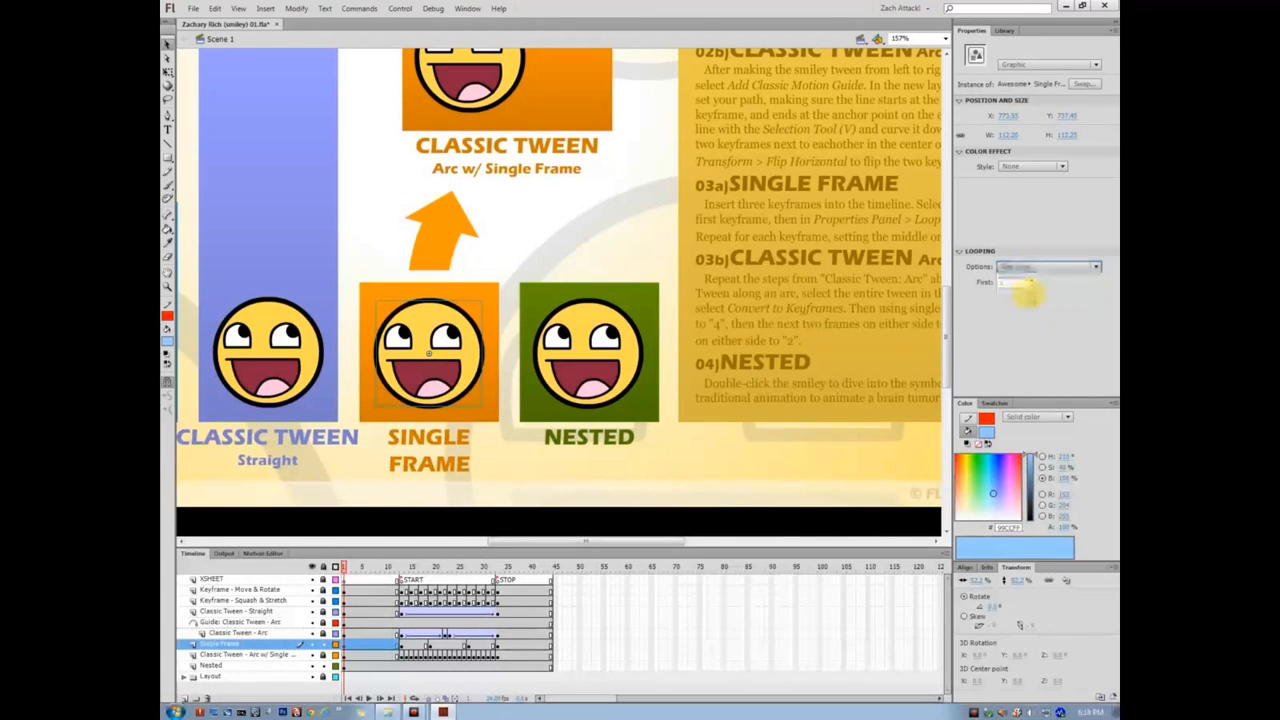
key("Return")
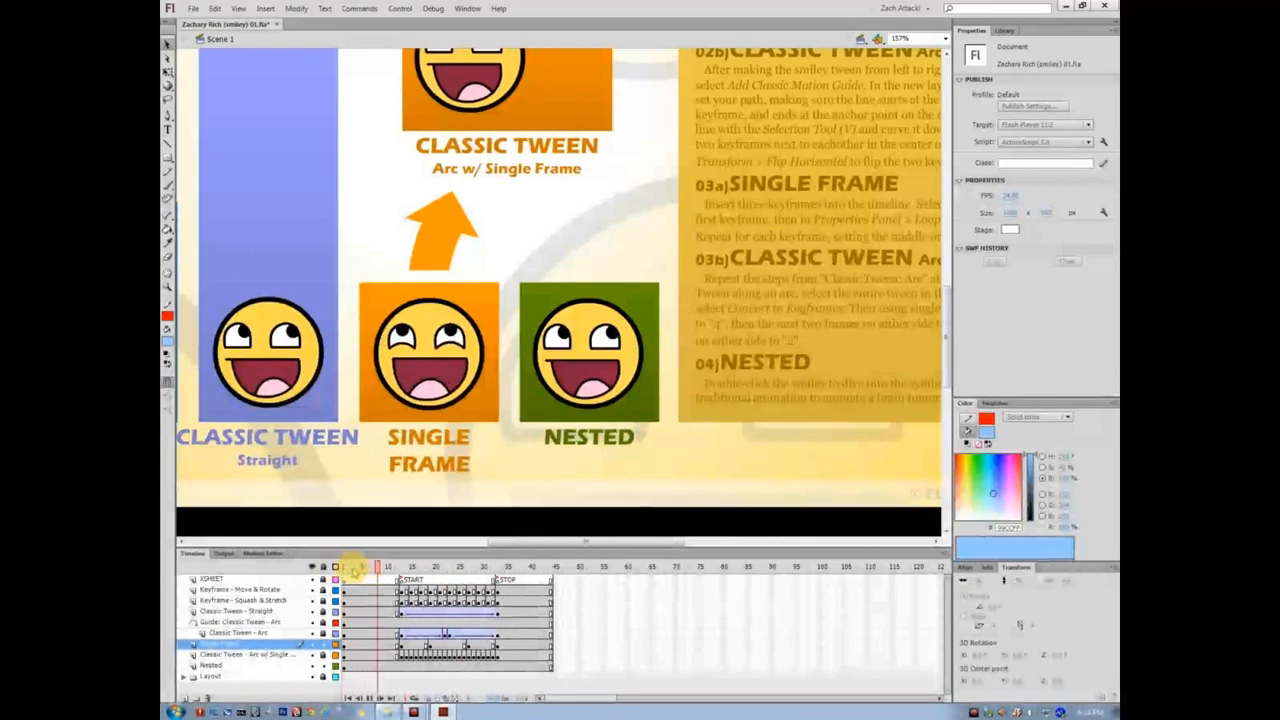
left_click(343, 566)
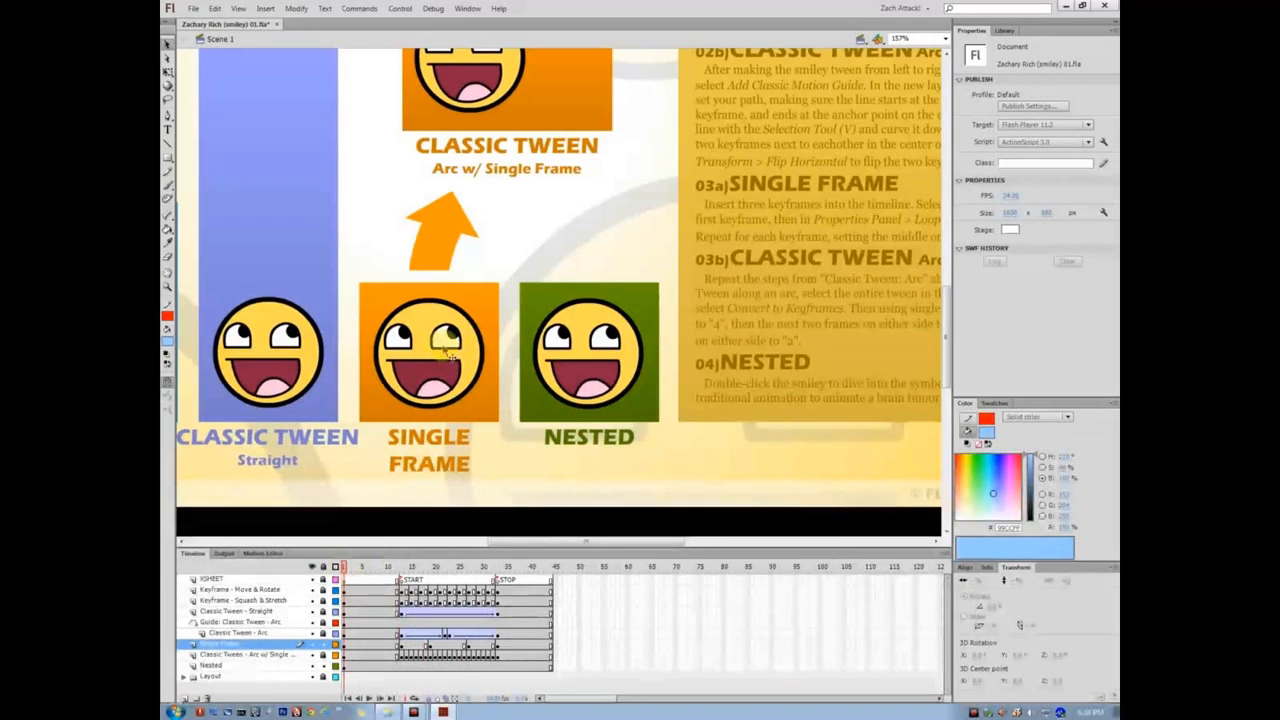
- Try the Loop option on the Single Frame smiley, play the animation, and restore its looping to Single Frame
left_click(1030, 268)
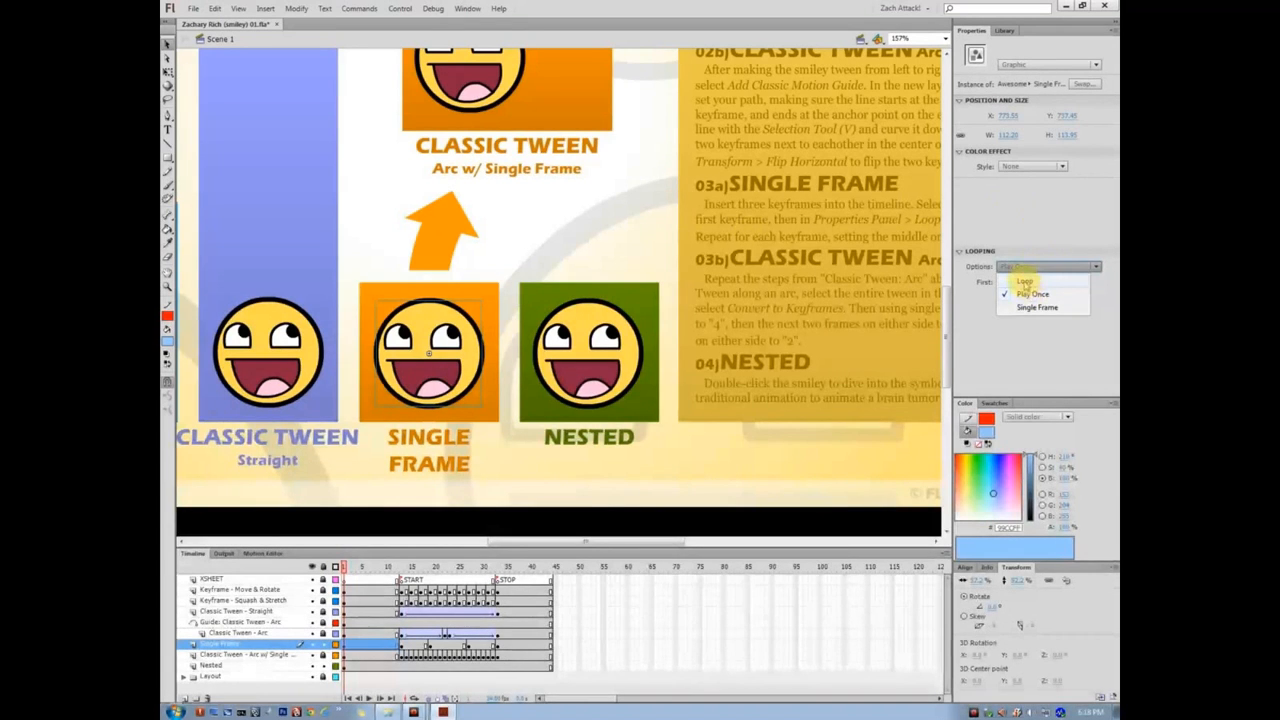
left_click(1025, 282)
key("Return")
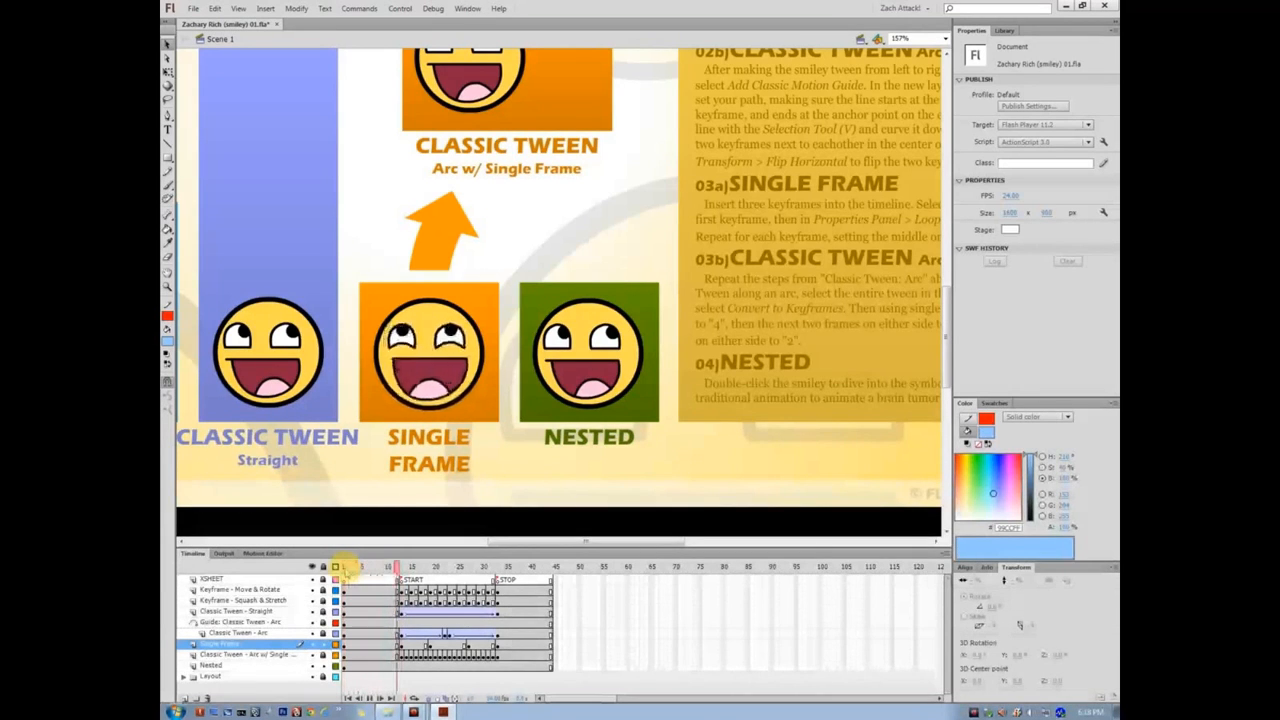
left_click(458, 322)
left_click(1043, 268)
left_click(1028, 305)
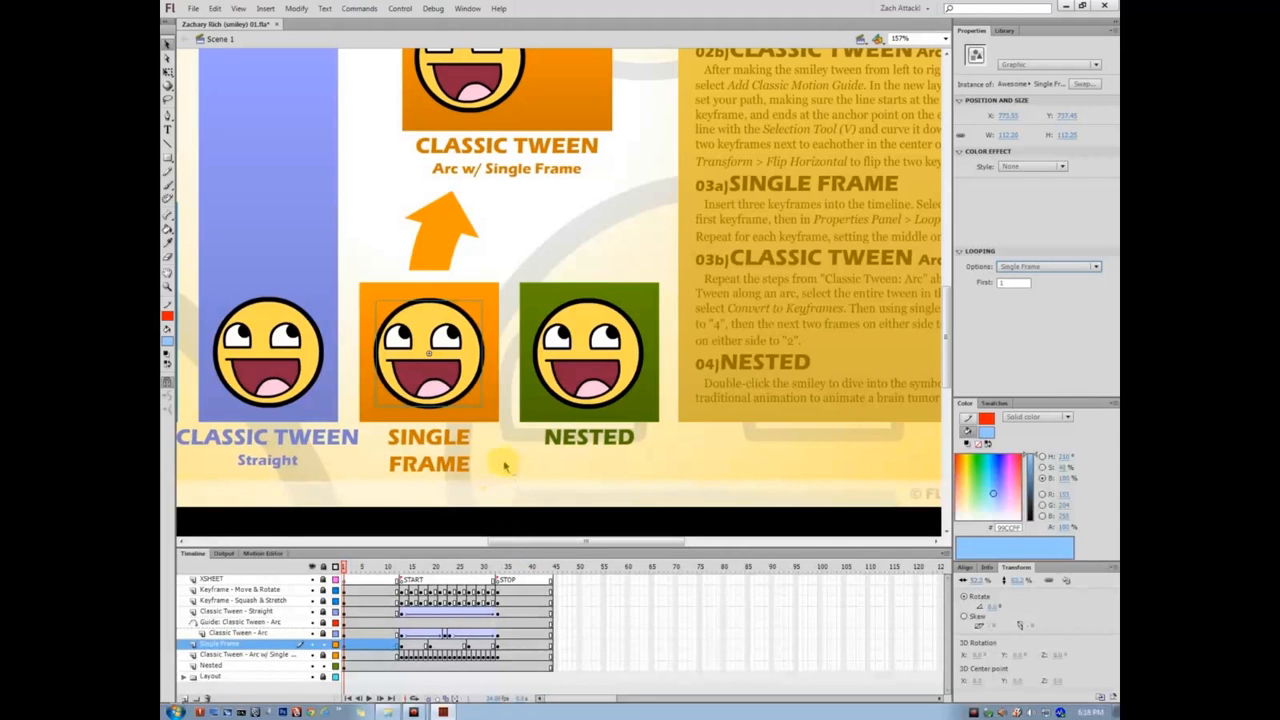
- Set the Nested smiley's looping to Play Once and unlock the smiley underlay layer inside its symbol
left_click(596, 334)
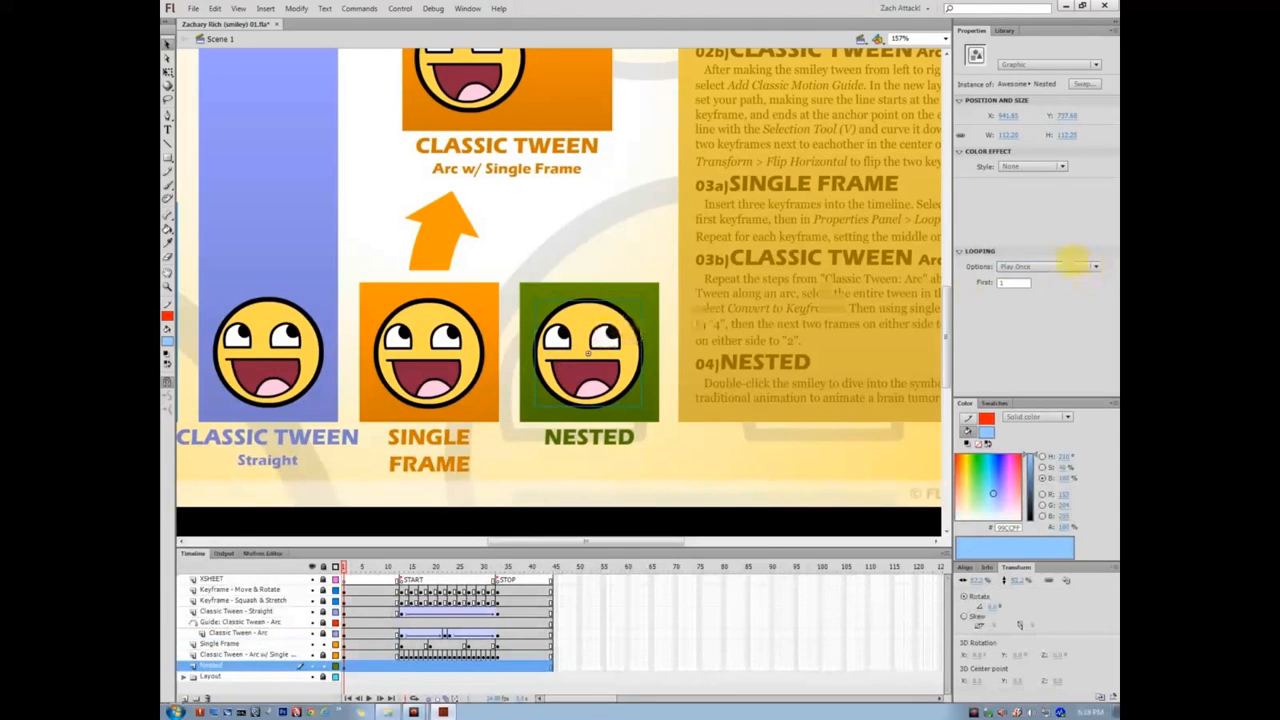
left_click(1070, 266)
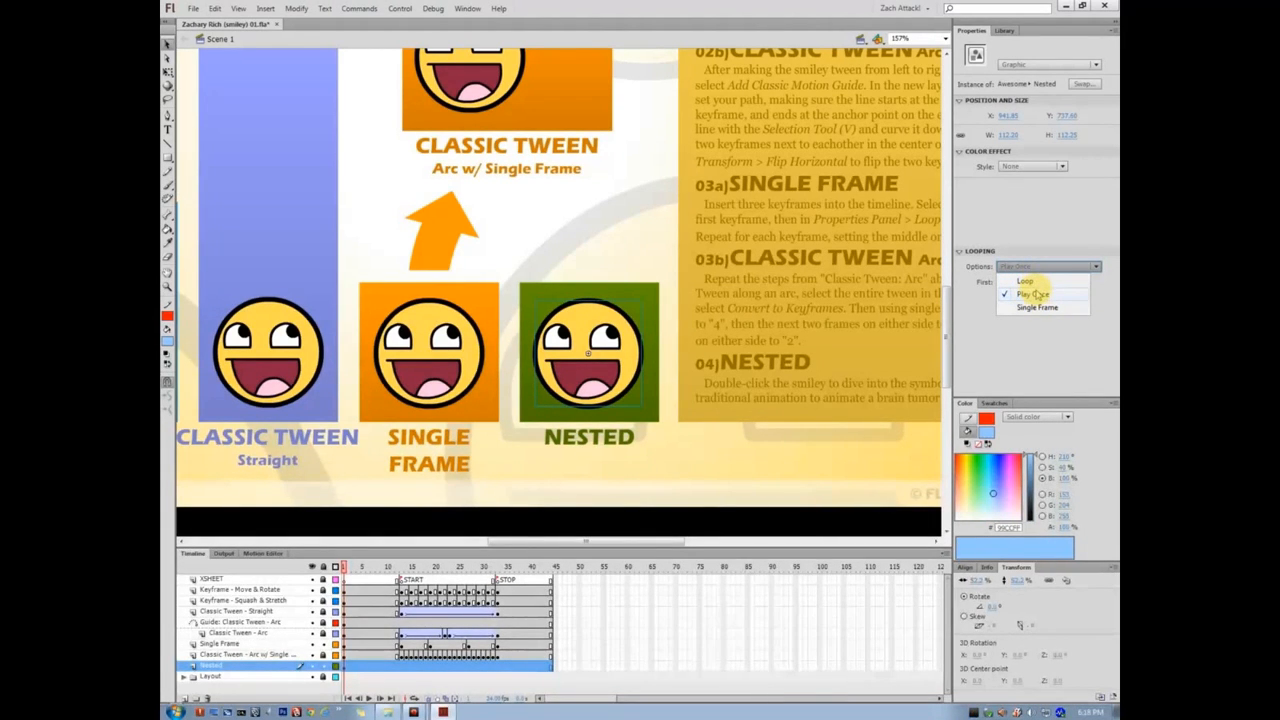
left_click(1034, 294)
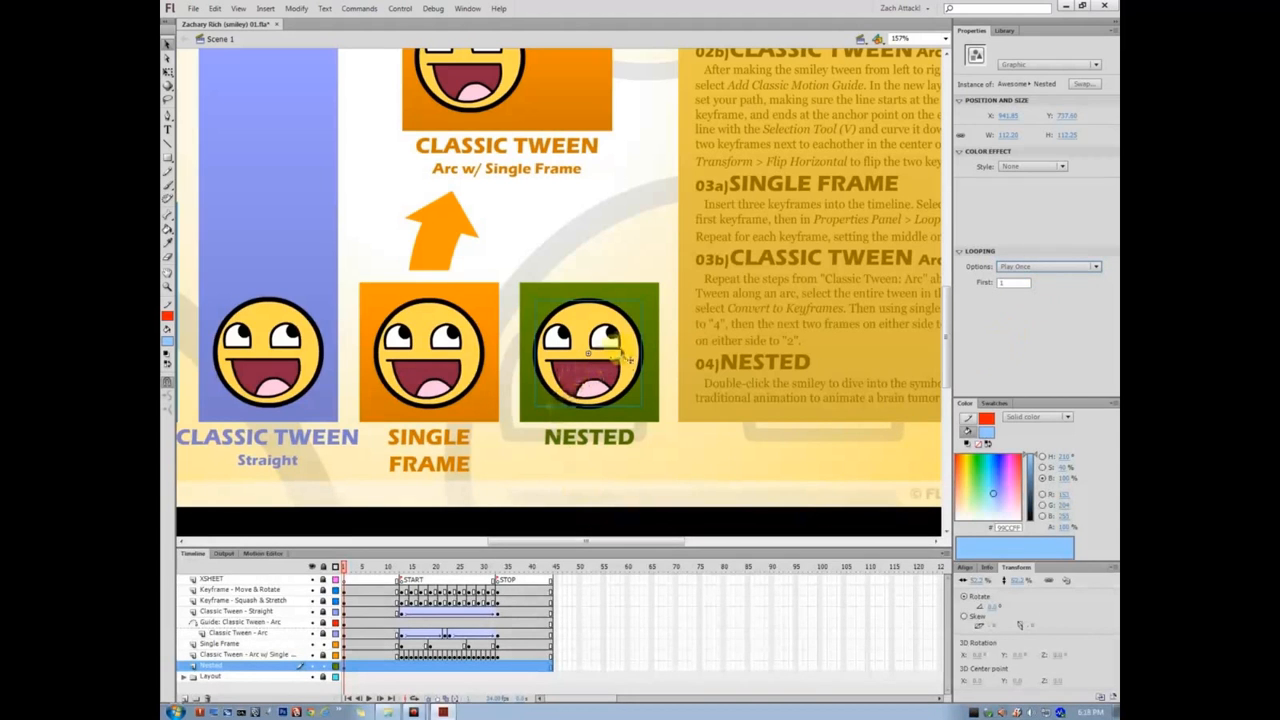
double_click(588, 352)
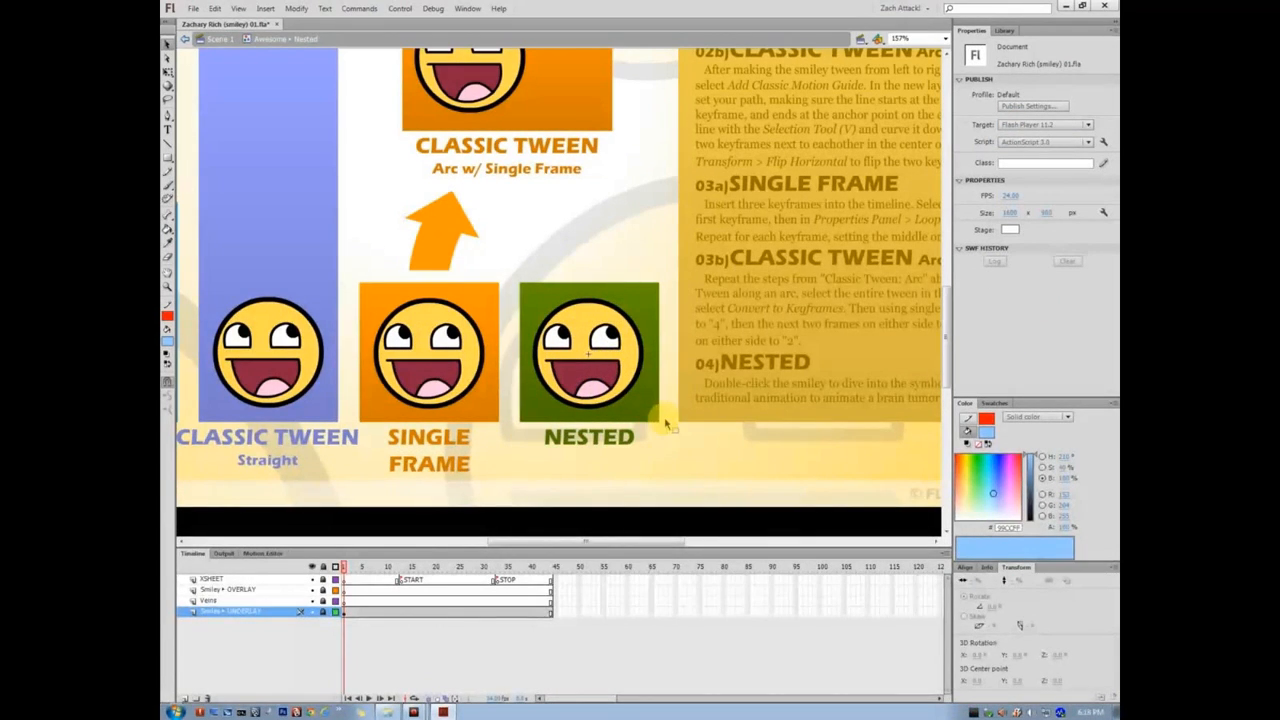
left_click(323, 612)
- Pull the yellow face shapes away from the Nested smiley's outlines and undo all the moves
left_click_drag(591, 310, 469, 218)
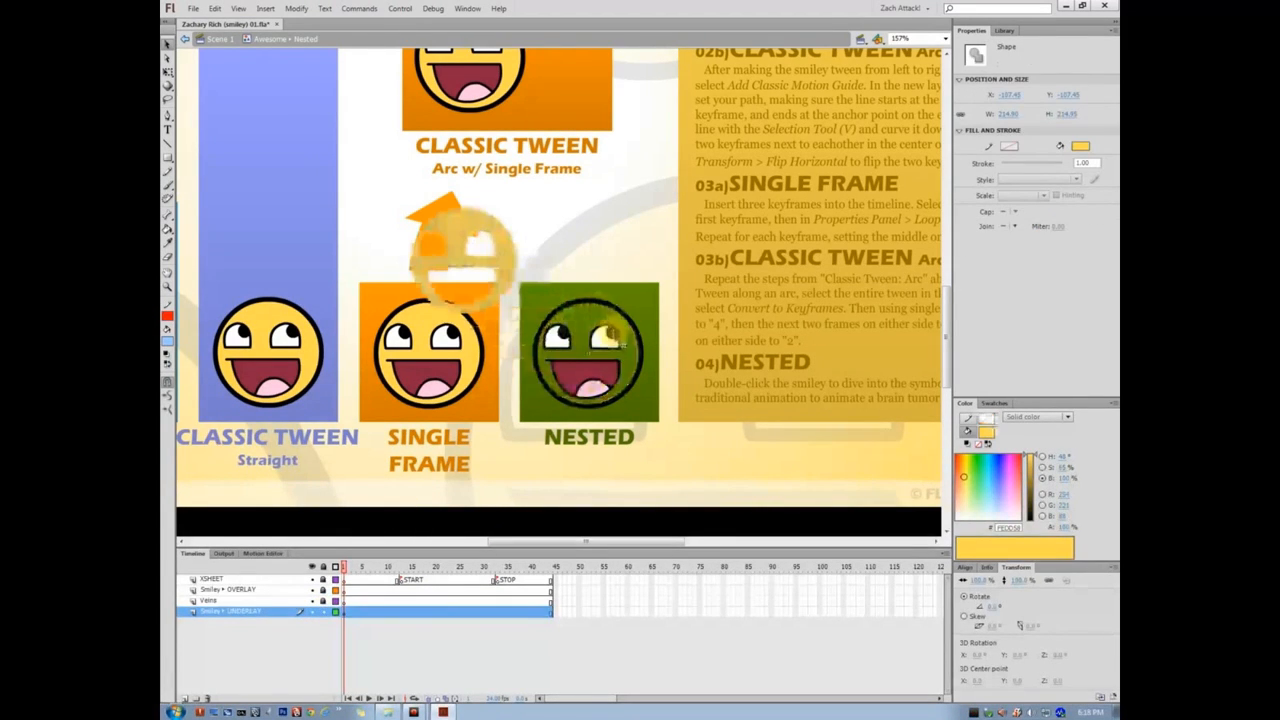
left_click_drag(613, 333, 665, 271)
left_click_drag(602, 300, 602, 194)
left_click_drag(596, 362, 512, 378)
key("ctrl+z")
key("ctrl+z")
key("ctrl+z")
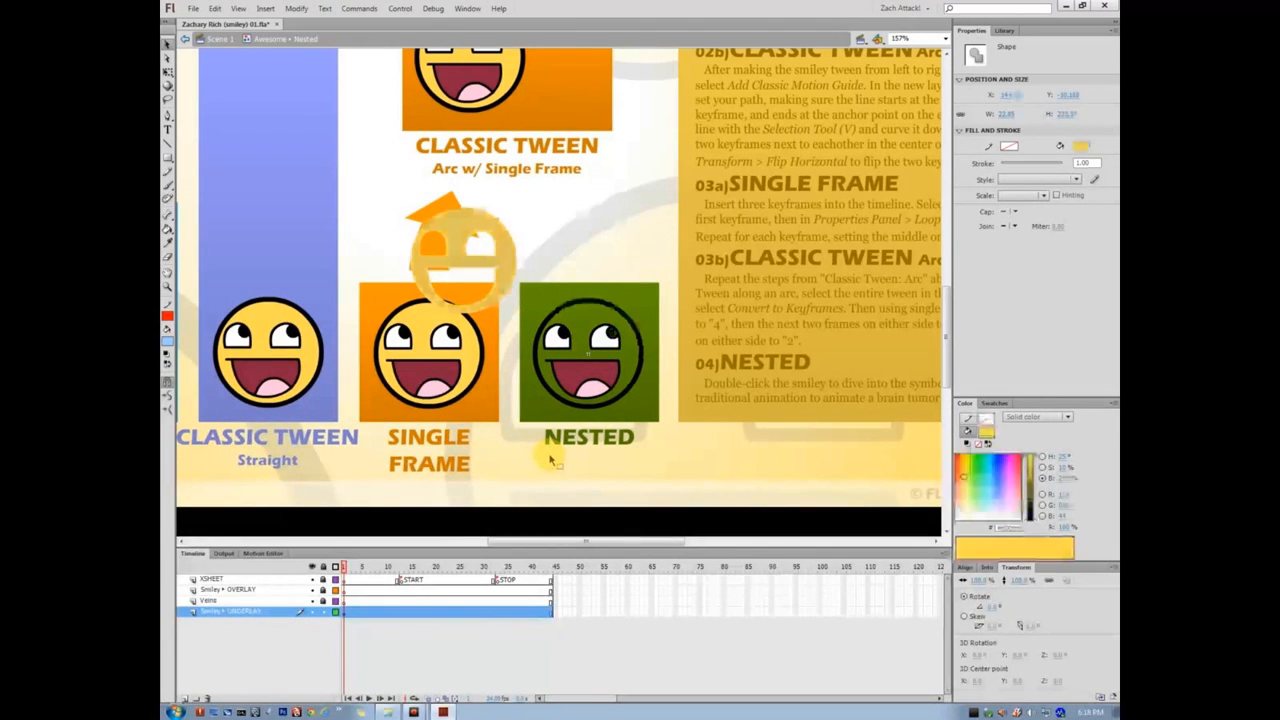
key("ctrl+z")
key("ctrl+z")
- Reopen the Nested smiley symbol from the scene and insert a keyframe at frame 13 of the smiley underlay layer
double_click(608, 245)
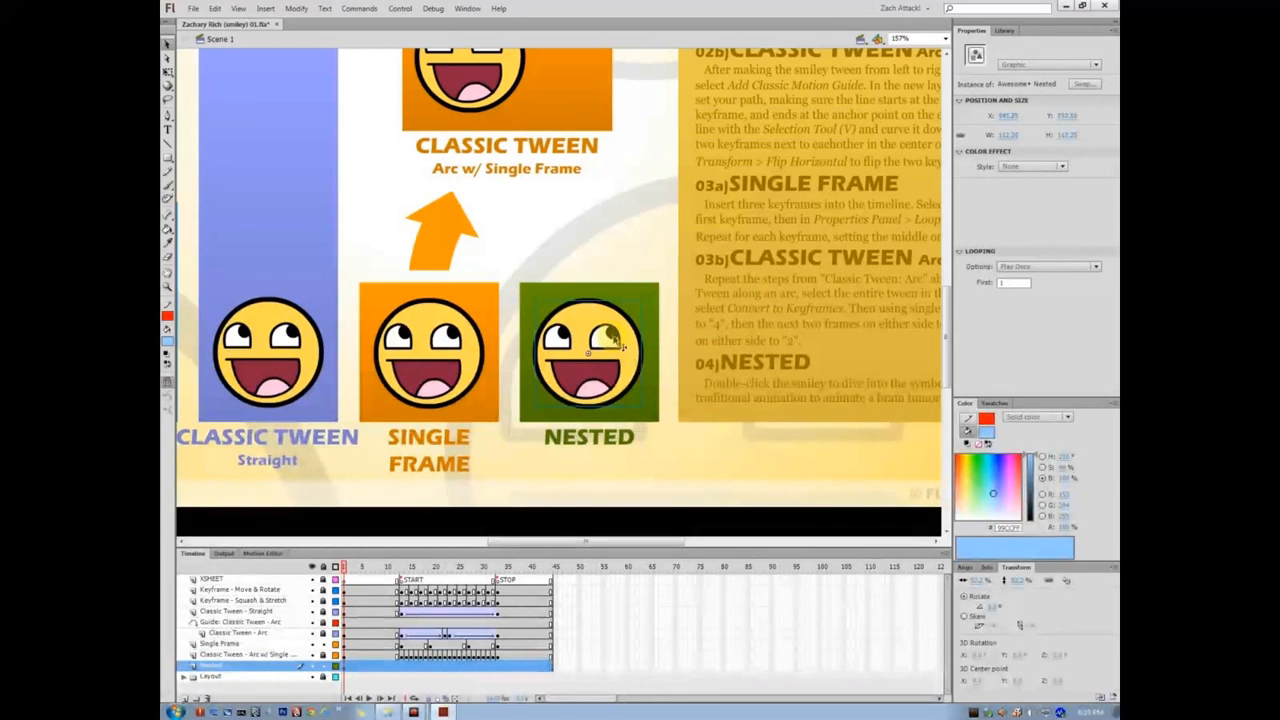
double_click(612, 338)
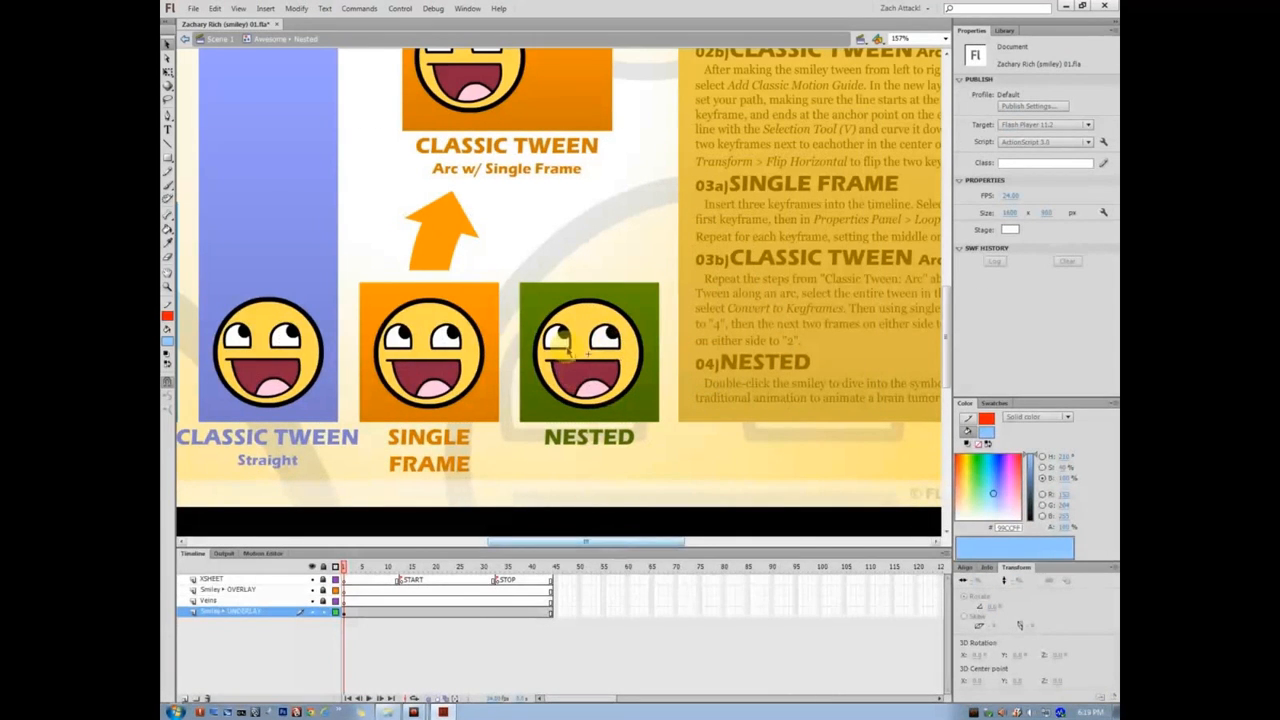
key("ctrl+=")
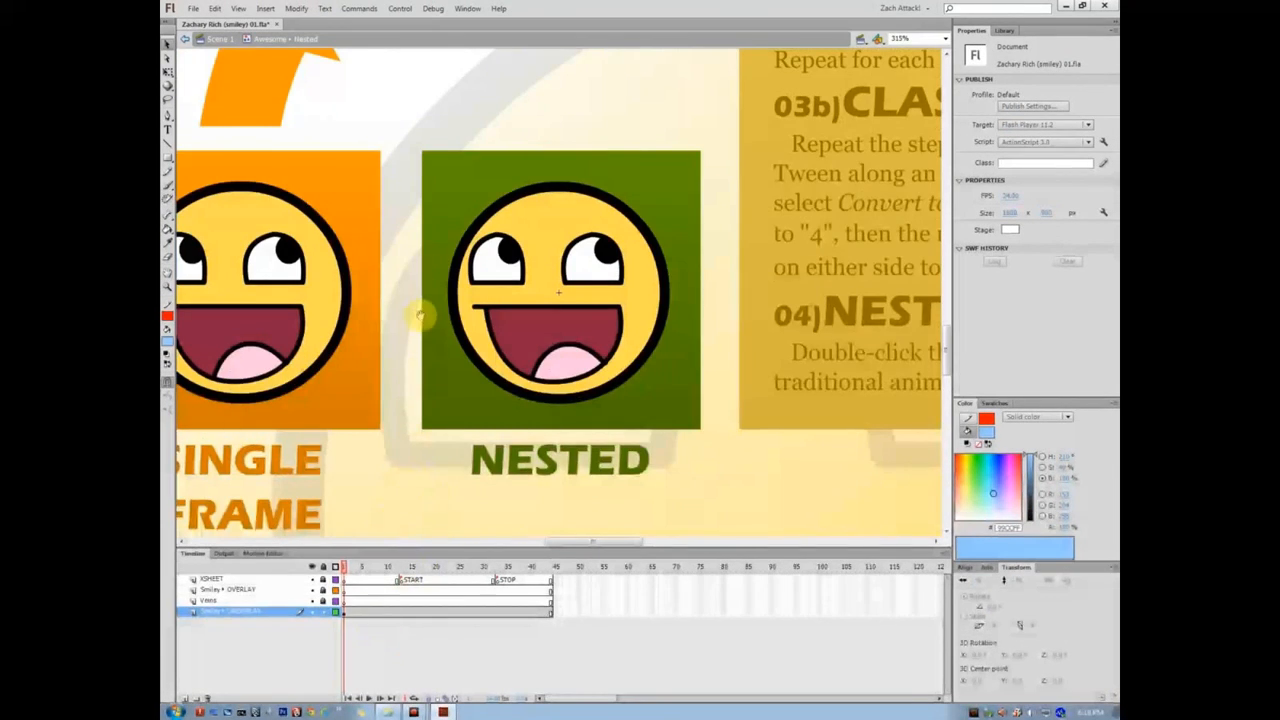
left_click(403, 614)
key("F6")
left_click(557, 123)
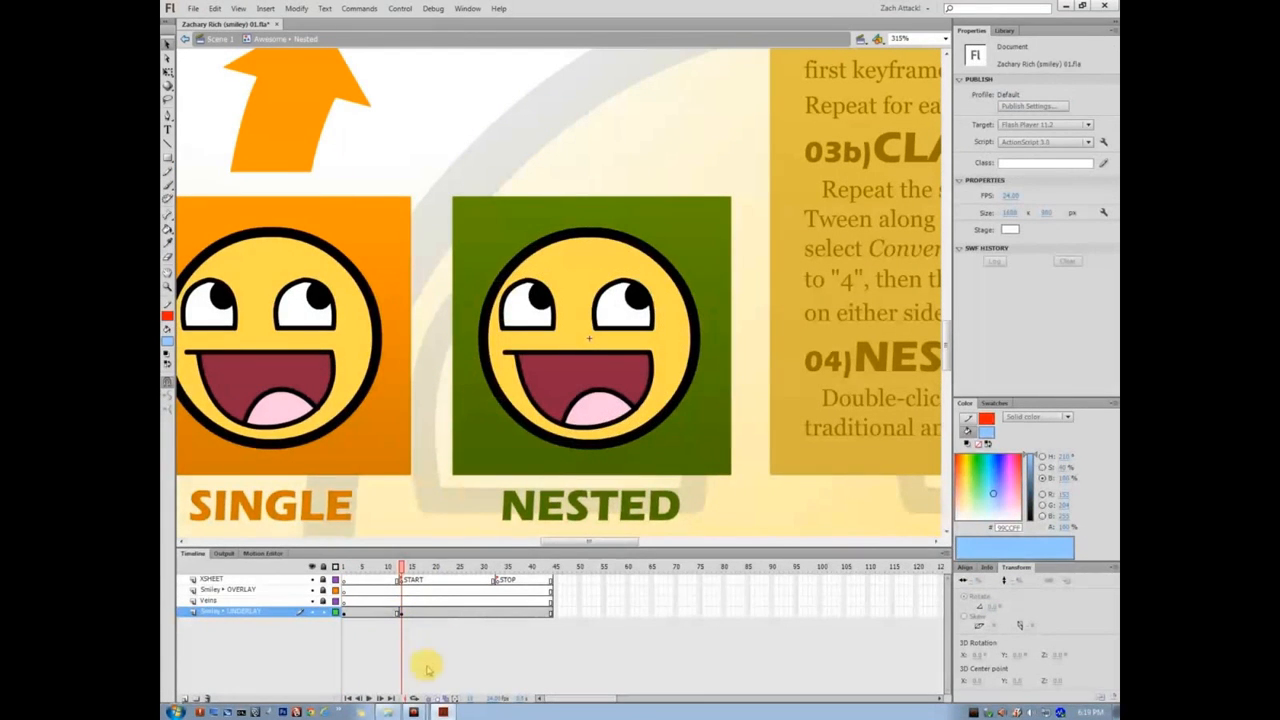
- Add underlay keyframes at frames 15, 17 and 19, bulging the upper-left edge of the smiley's head slightly further each time
left_click(410, 613)
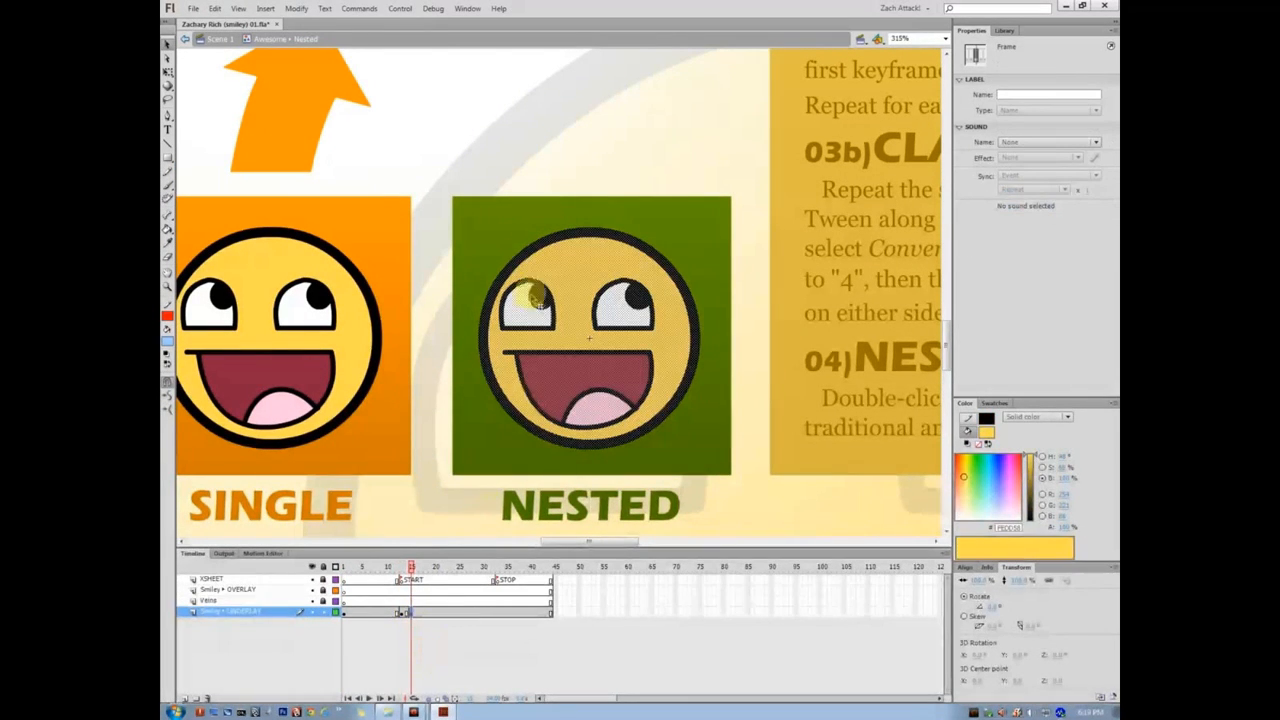
left_click(520, 225)
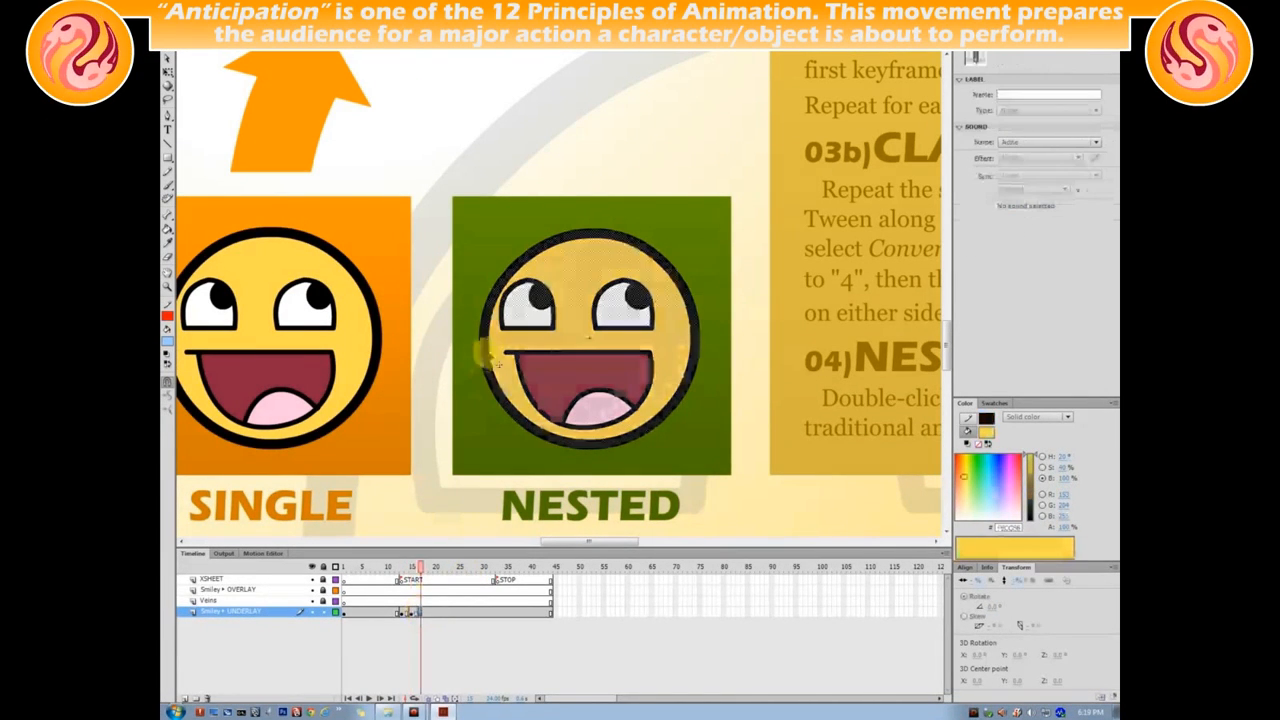
left_click(521, 242)
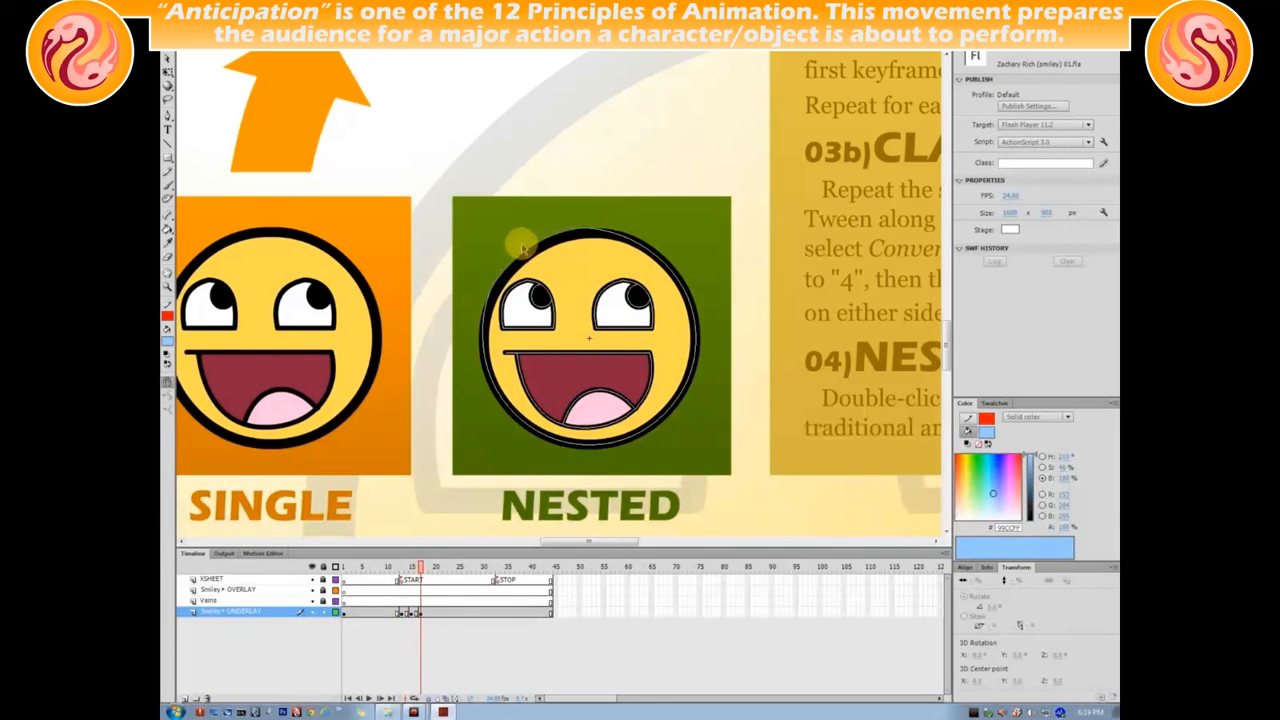
left_click(428, 610)
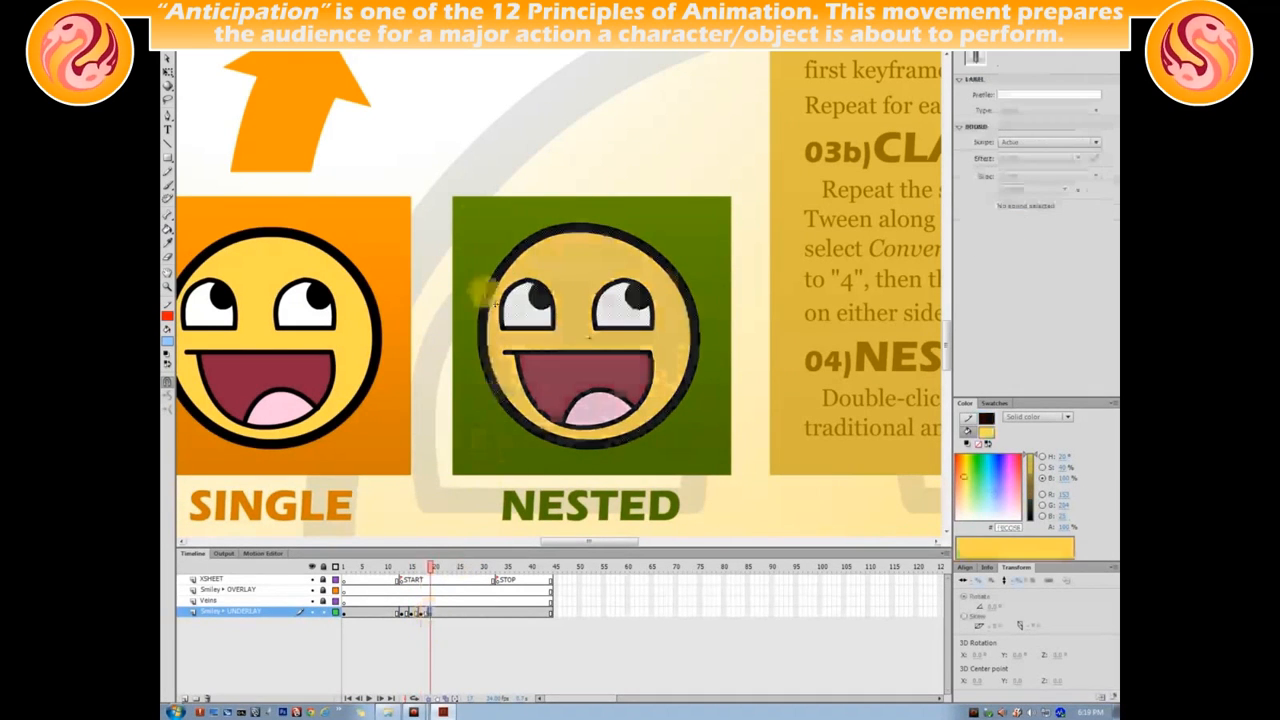
left_click(493, 305)
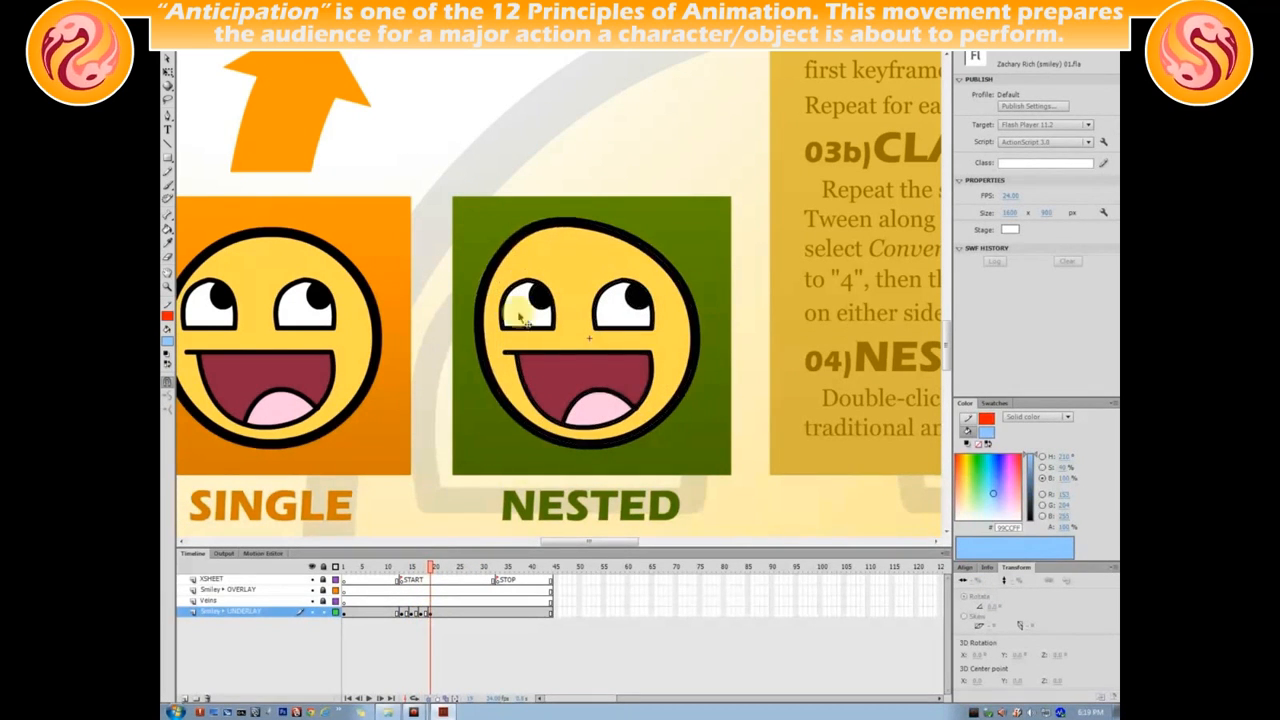
- Add smiley underlay keyframes at frames 21 and 23, pushing the head's upper-left bulge slightly further out on each
left_click(439, 610)
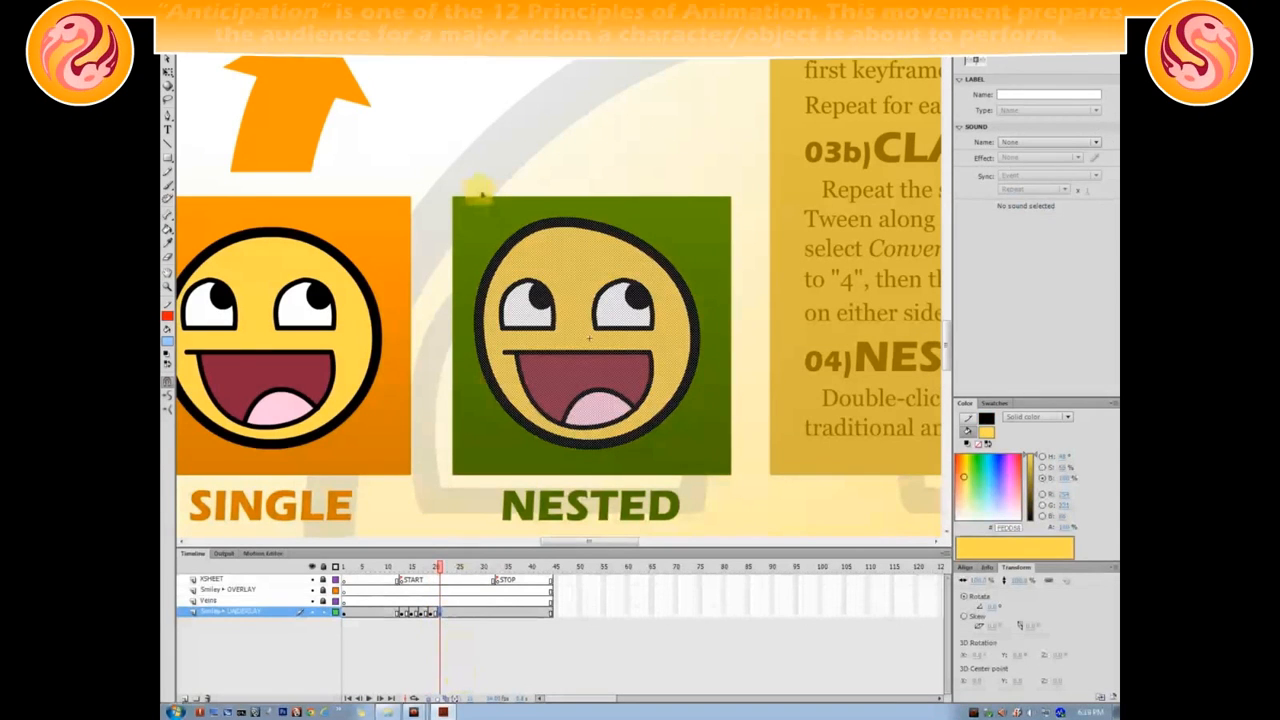
left_click(480, 192)
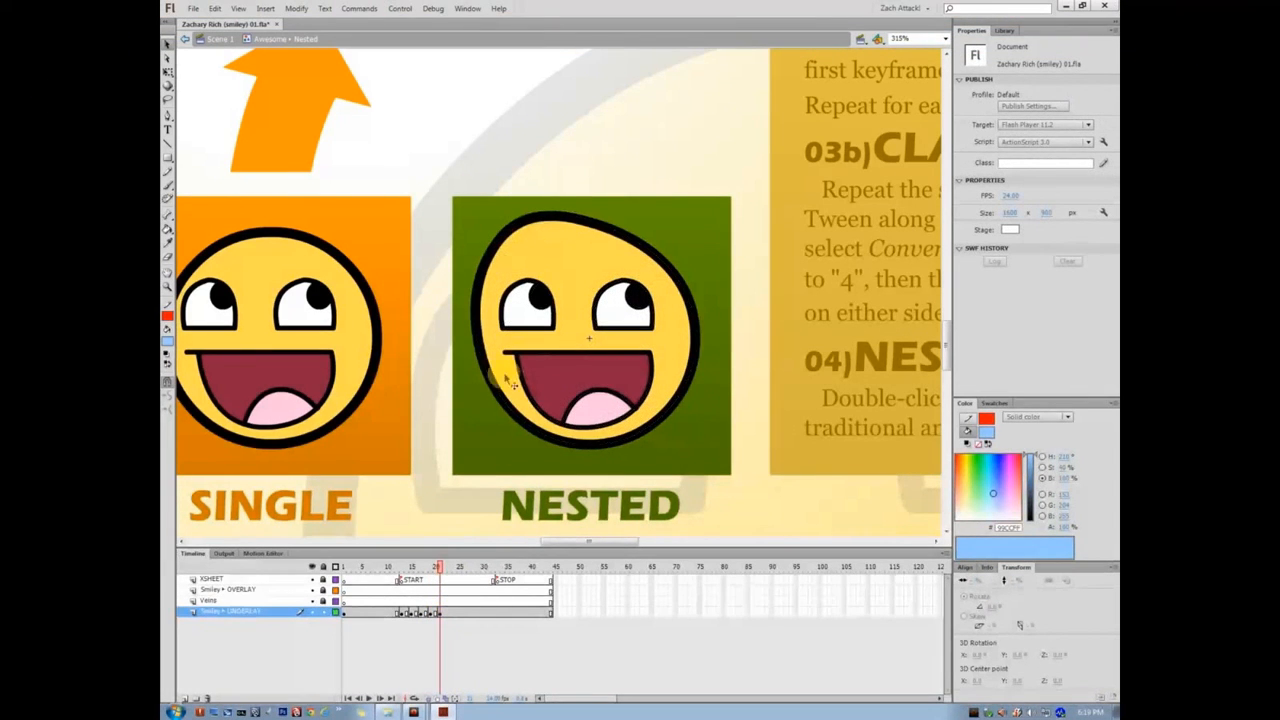
left_click(449, 610)
left_click(508, 217)
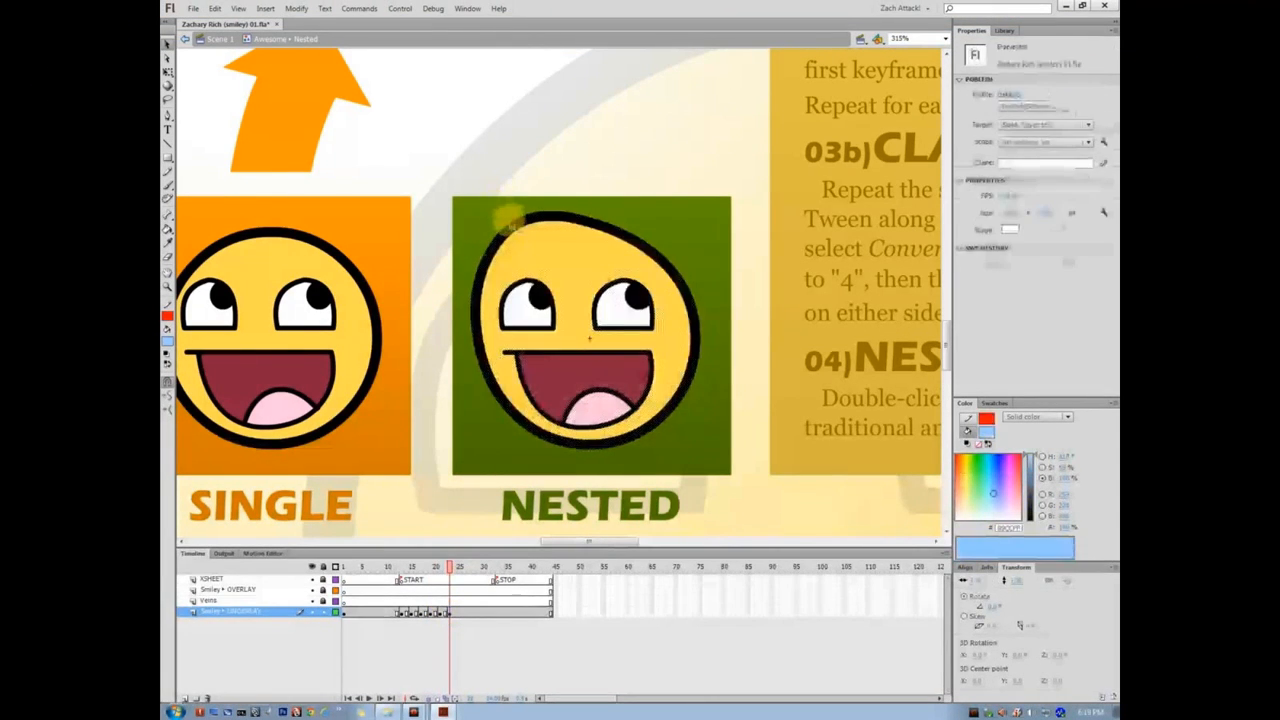
left_click_drag(510, 226, 505, 220)
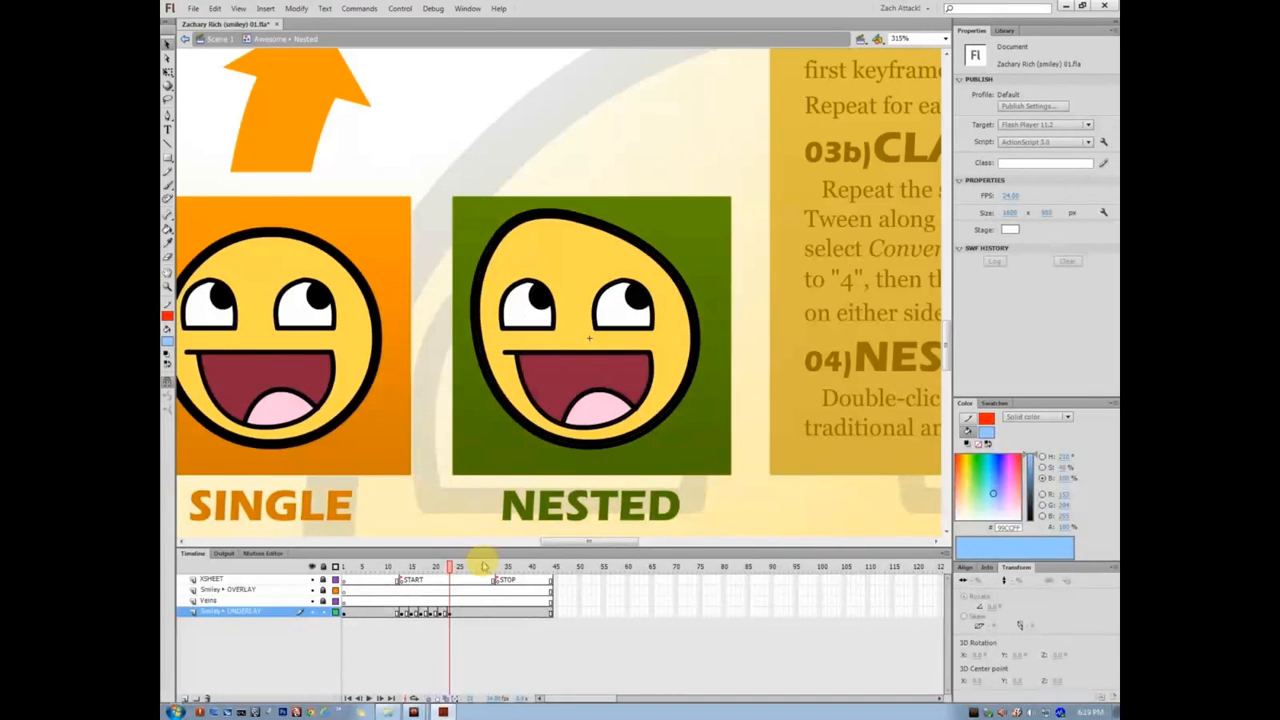
- Add smiley underlay keyframes at frames 25, 27 and 29, nudging the upper-left edge of the head slightly on each
left_click(459, 613)
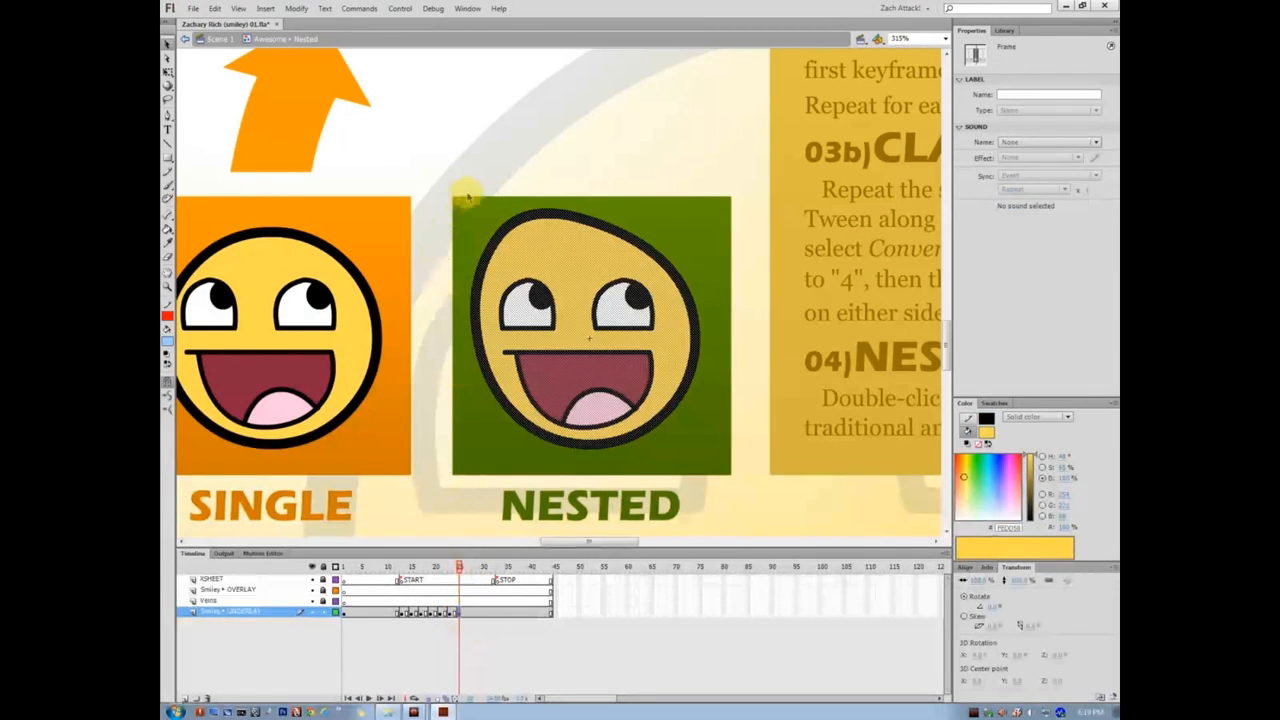
left_click(468, 198)
left_click_drag(511, 228, 509, 227)
left_click(469, 612)
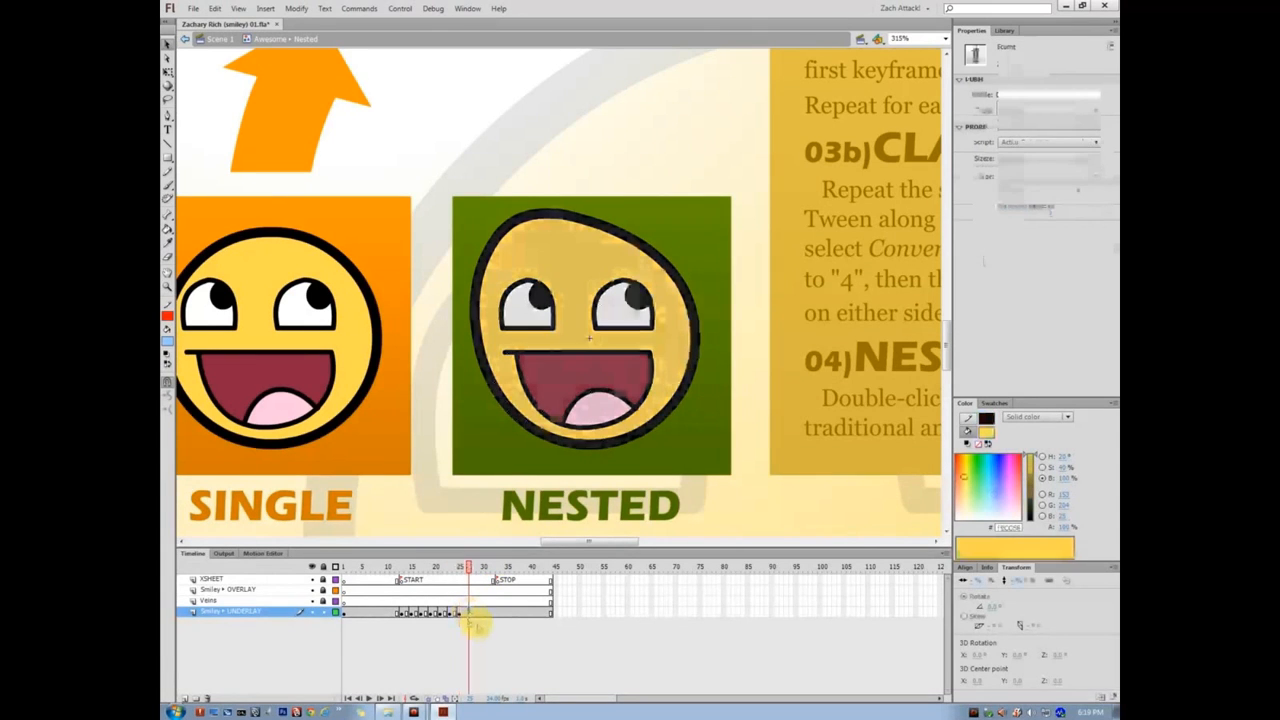
left_click(505, 222)
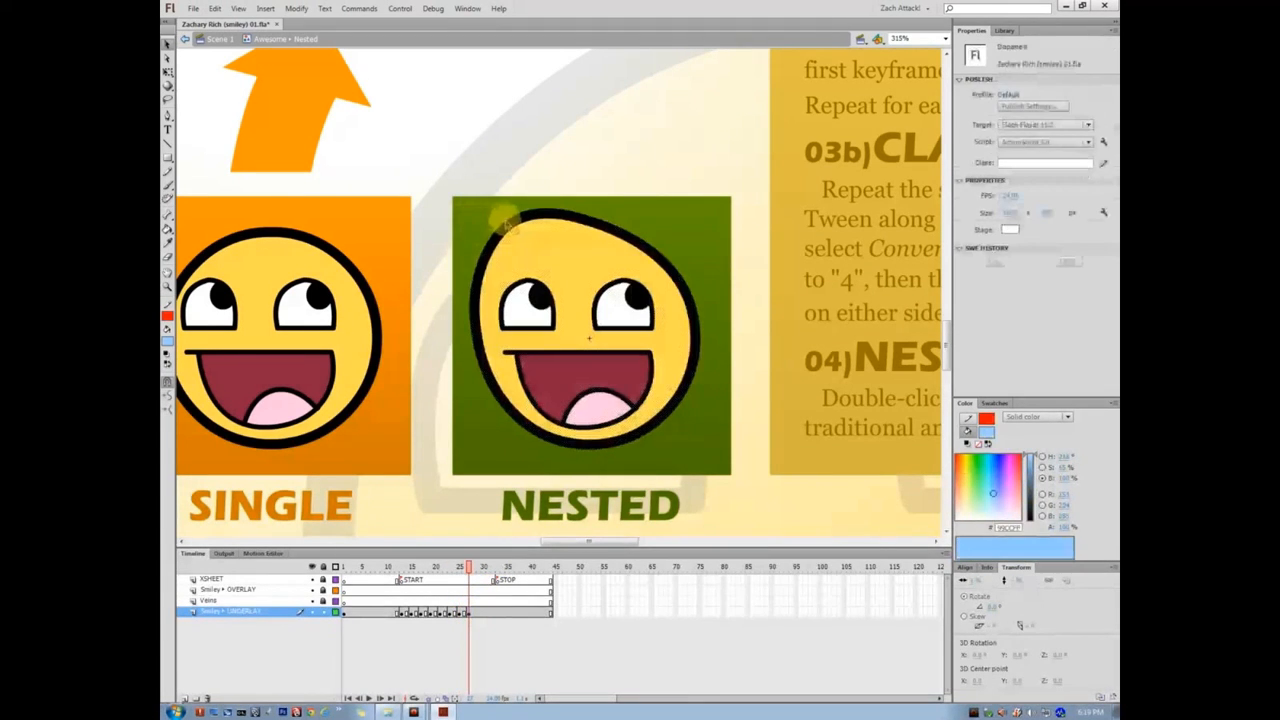
left_click(480, 612)
left_click(504, 227)
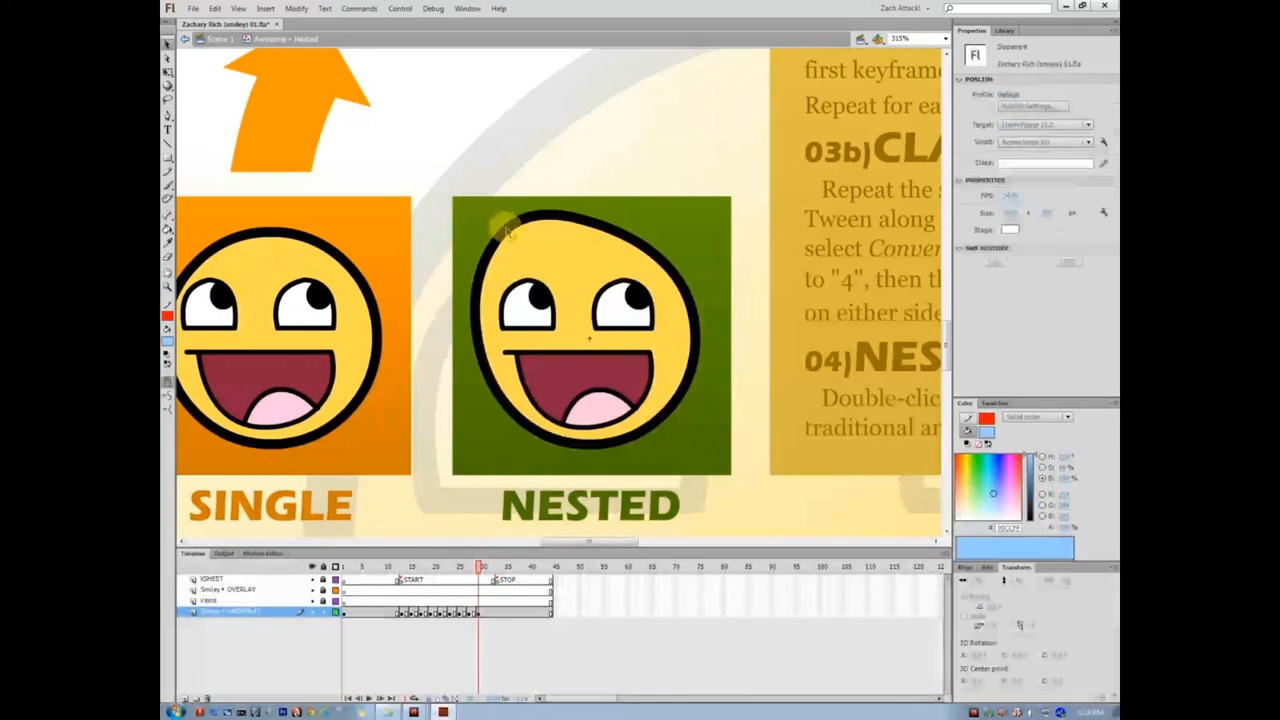
- Add smiley underlay keyframes at frames 31 and 33, reshaping the head's upper-left bulge slightly on each
left_click(488, 613)
left_click(507, 228)
left_click_drag(511, 230, 508, 226)
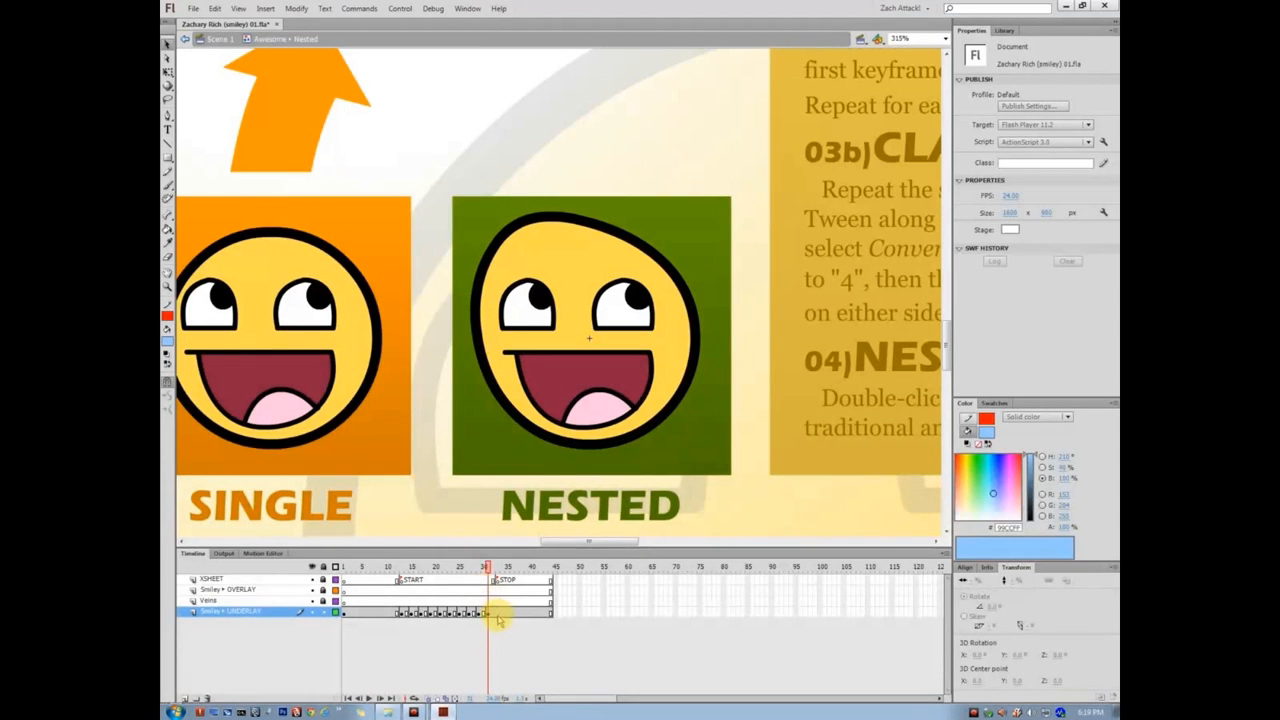
left_click(498, 614)
key("F6")
left_click(482, 154)
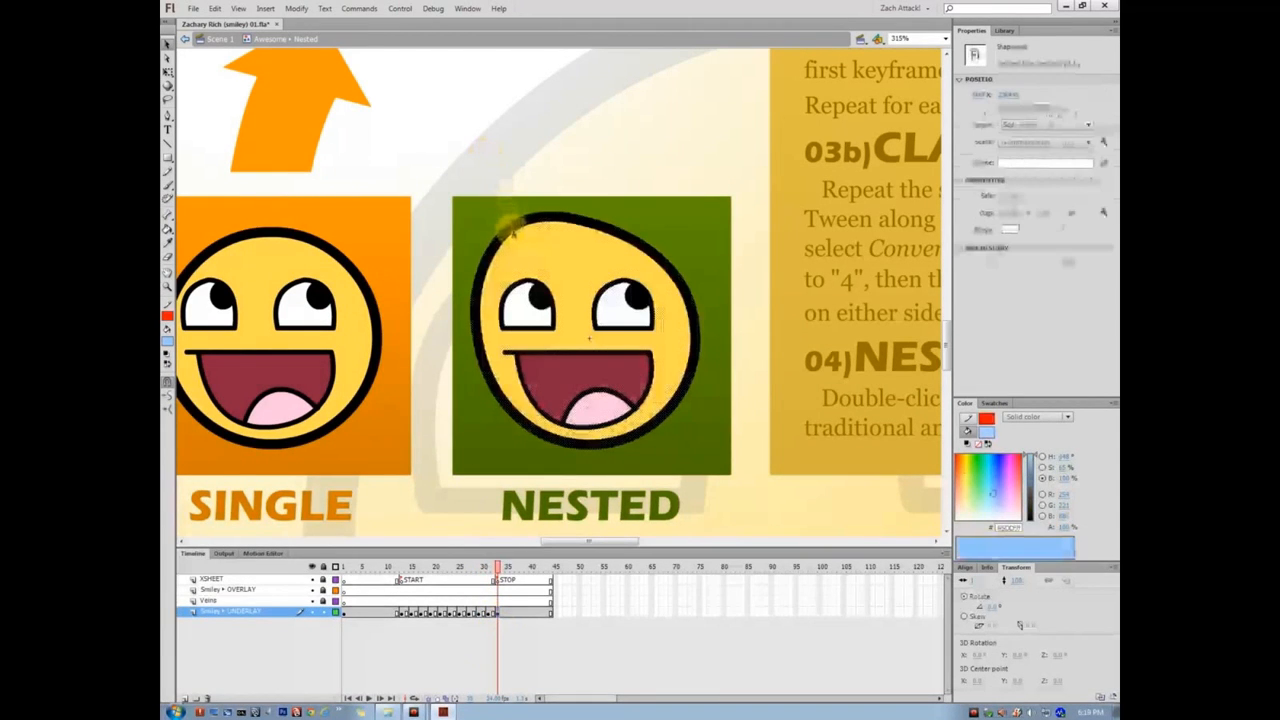
left_click_drag(512, 231, 508, 227)
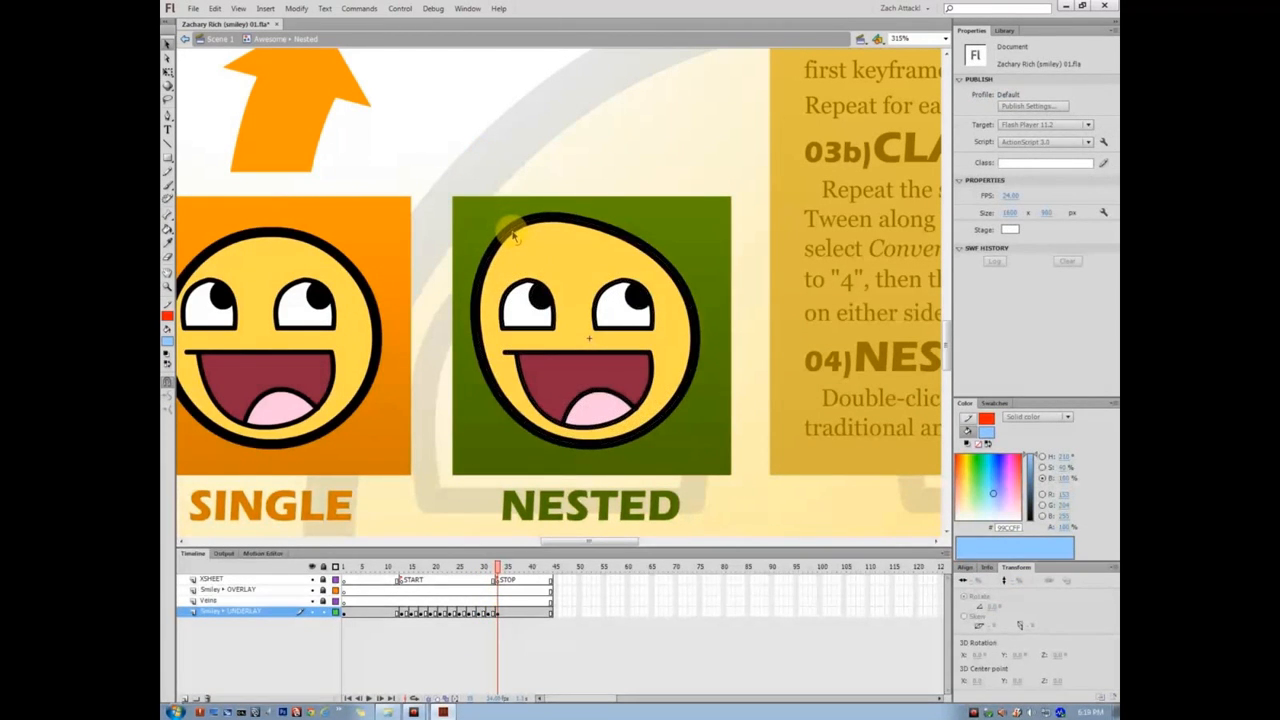
- Play the bulge animation from frame 1 inside the symbol, return to Scene 1 and play the scene's timeline
left_click(345, 568)
key("Return")
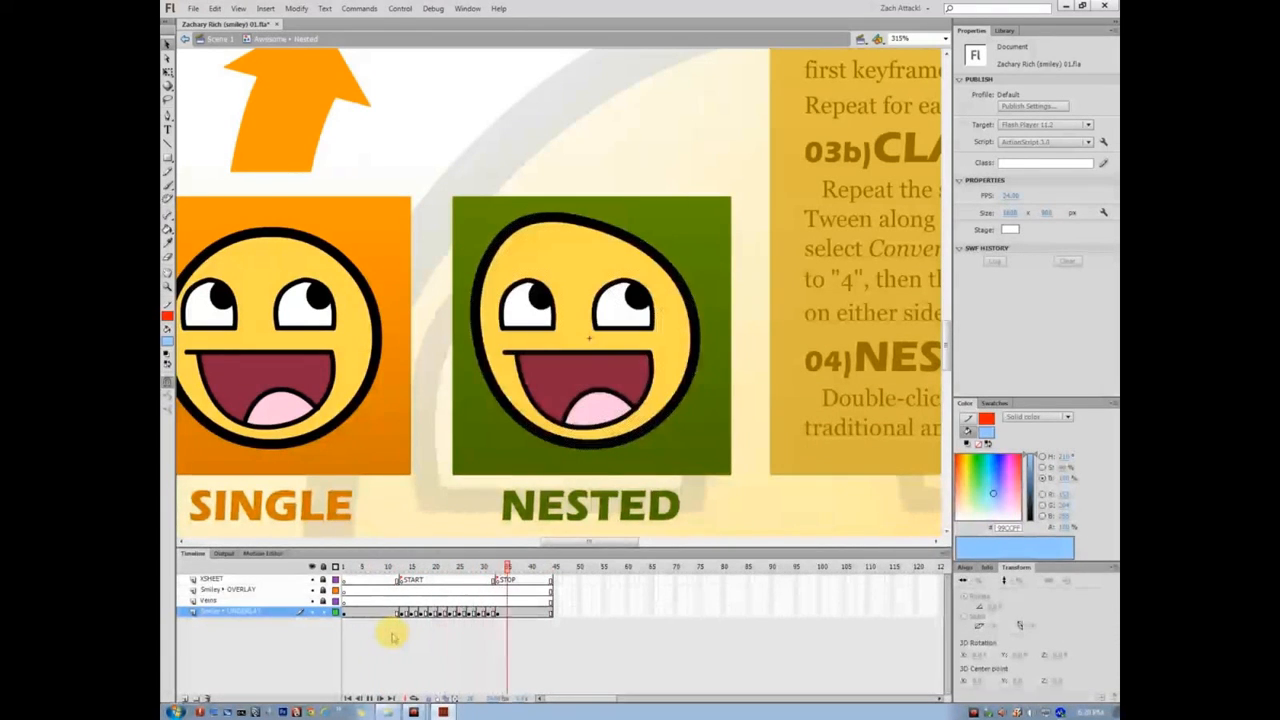
double_click(616, 149)
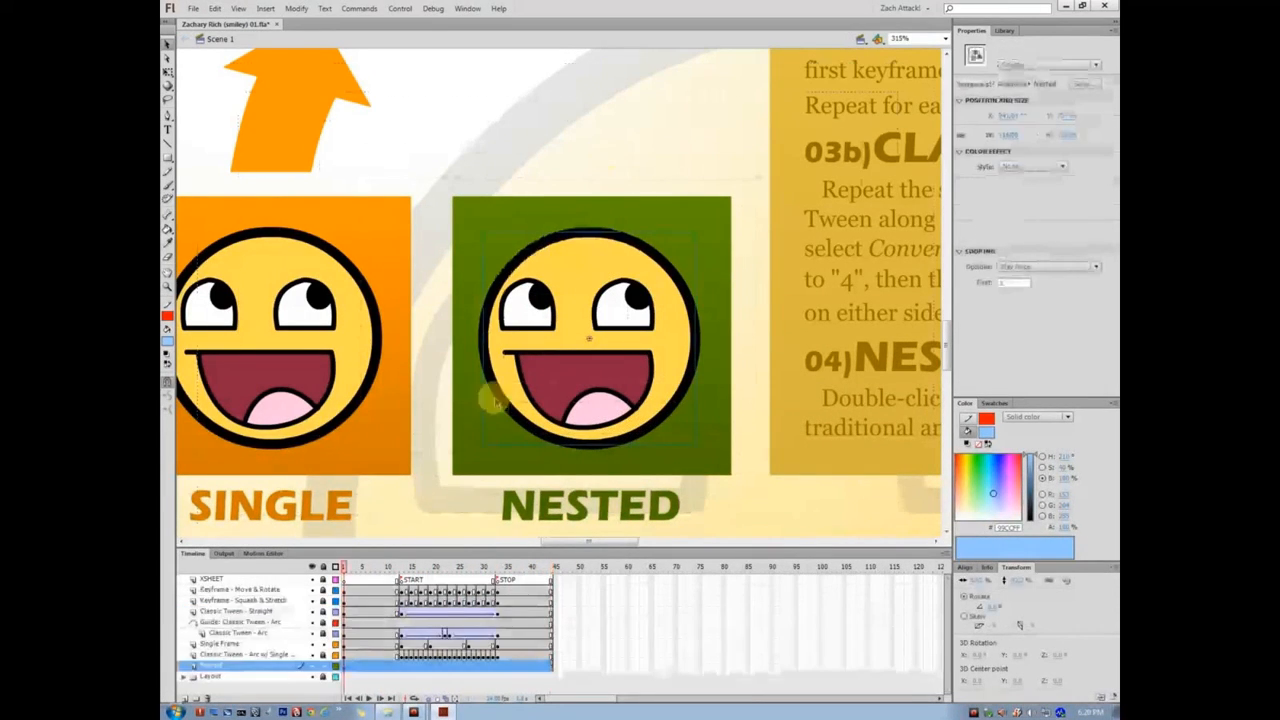
left_click(424, 666)
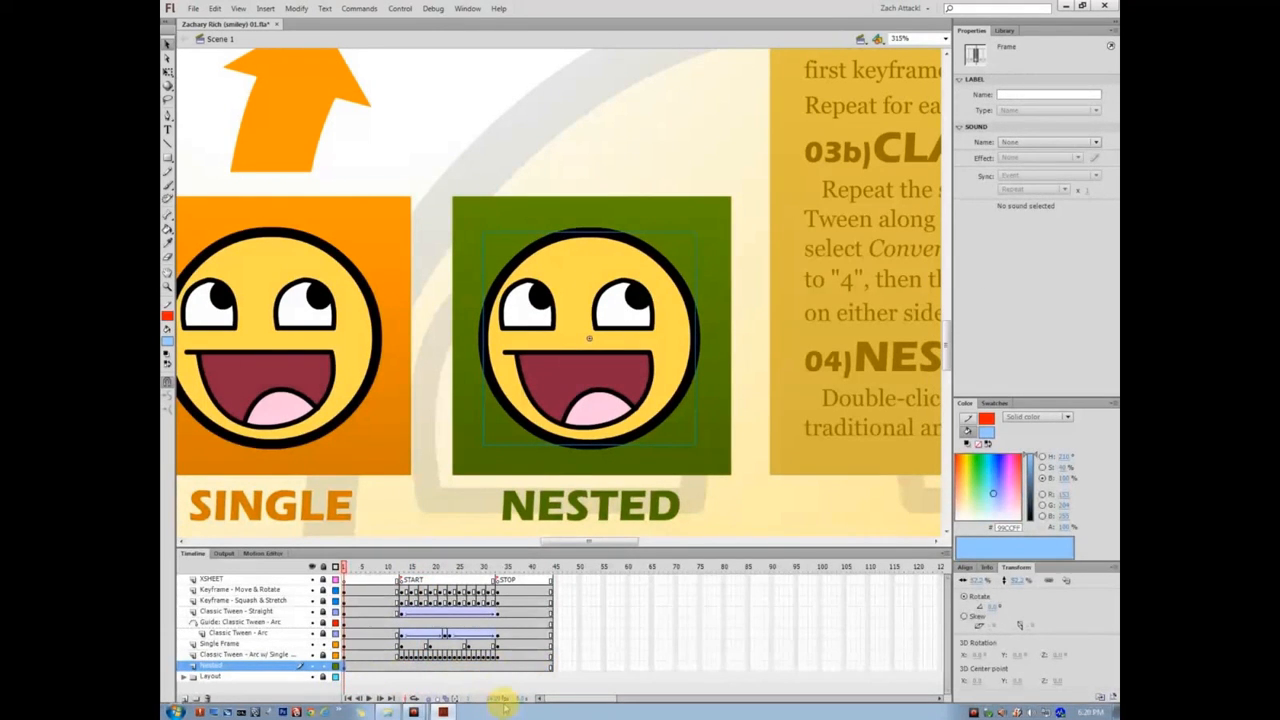
key("Return")
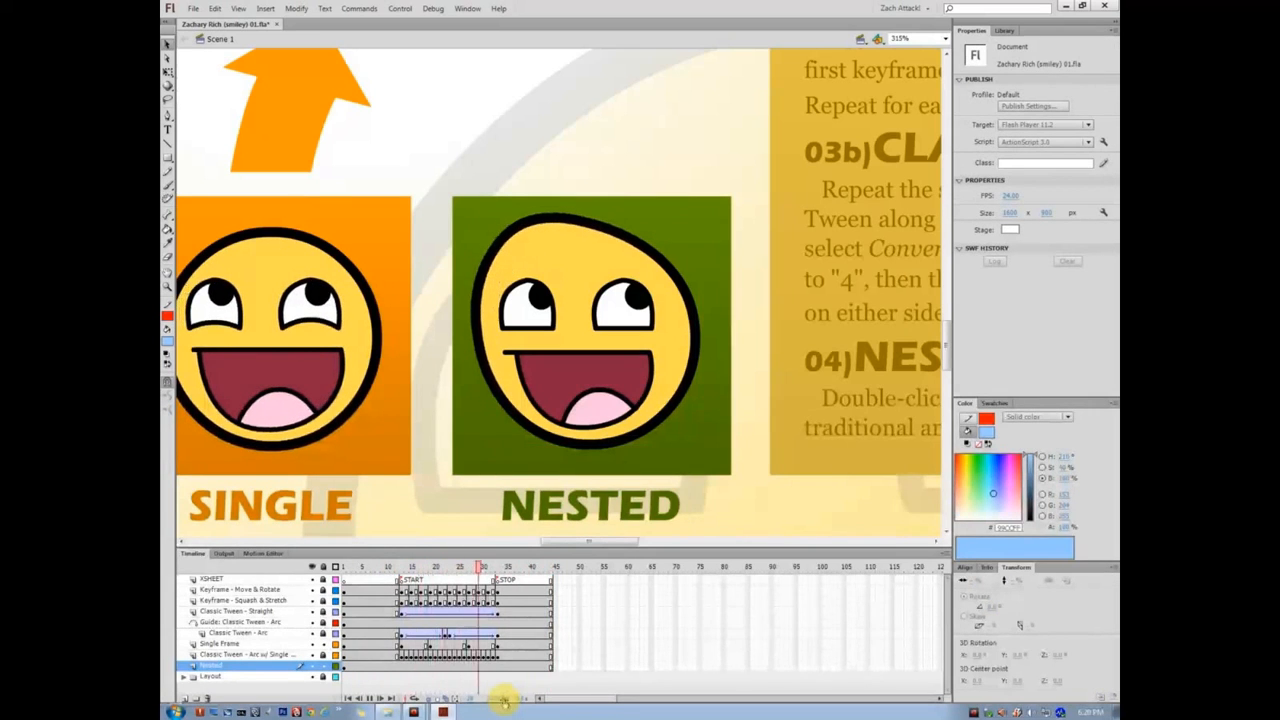
- Check the Nested smiley instance's looping settings, replay the scene animation and view the whole smiley demo stage
left_click(592, 228)
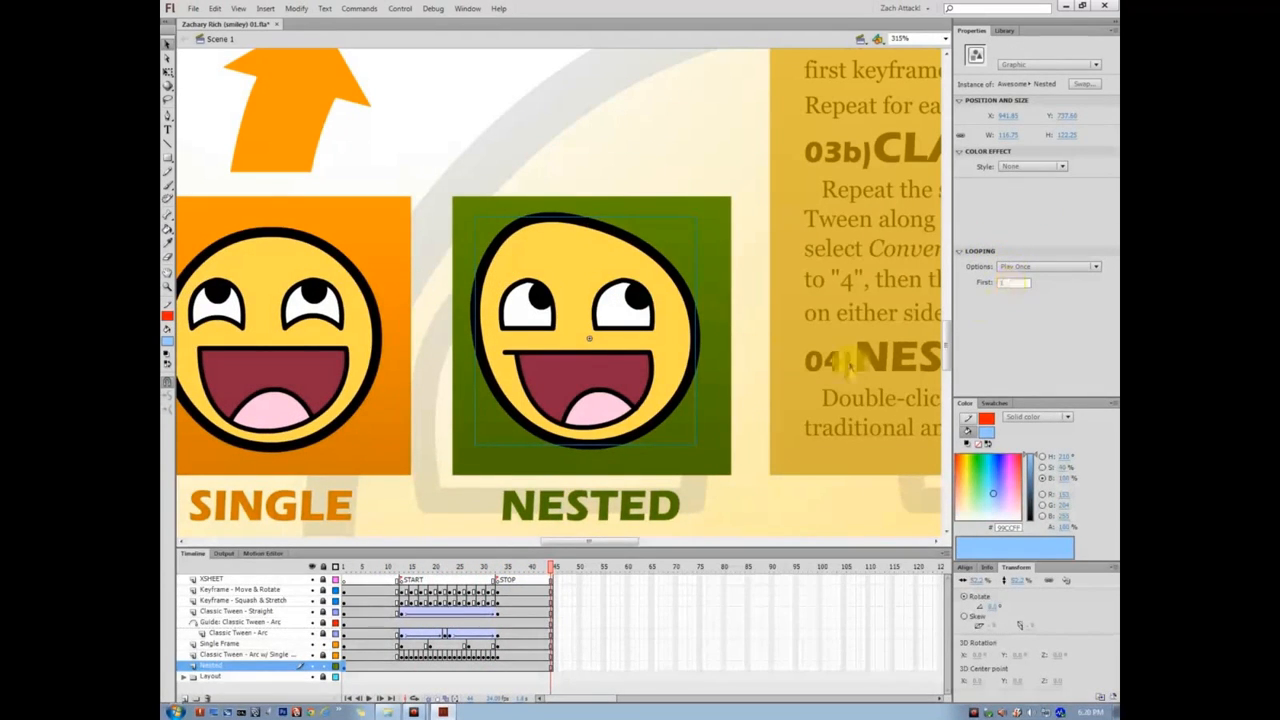
left_click(718, 462)
key("Return")
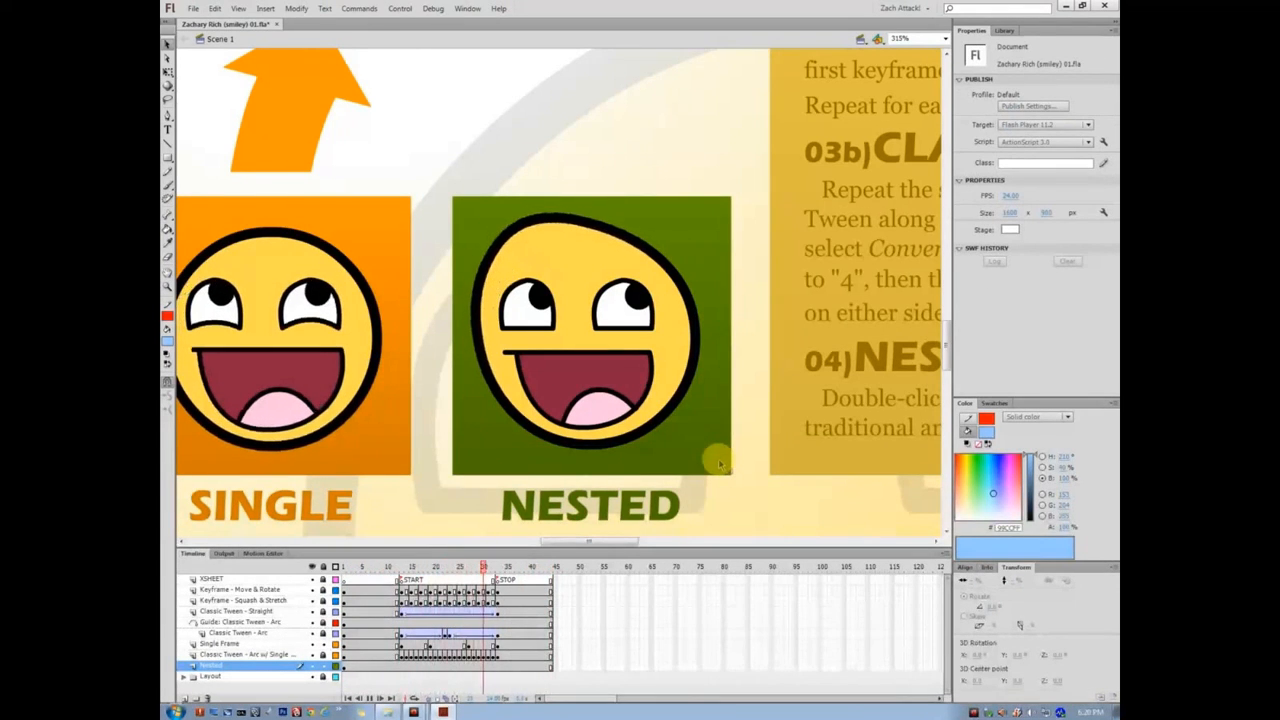
left_click(718, 462)
key("Return")
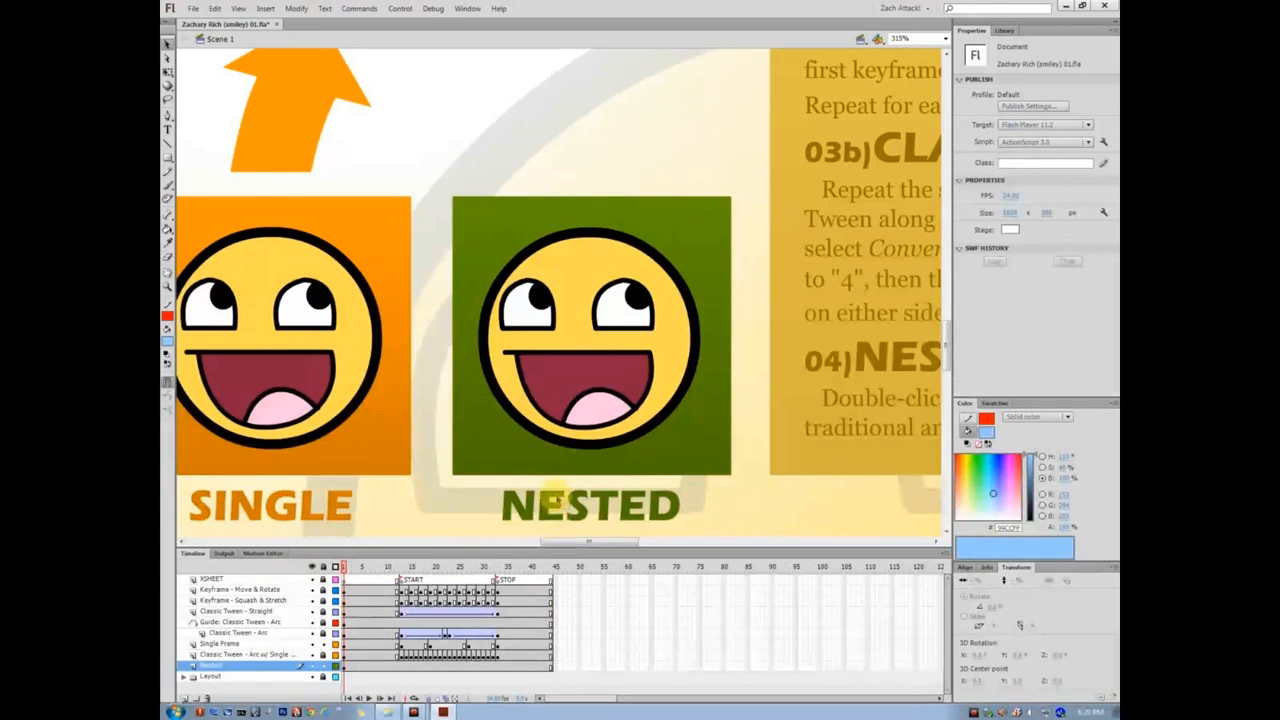
key("ctrl+minus")
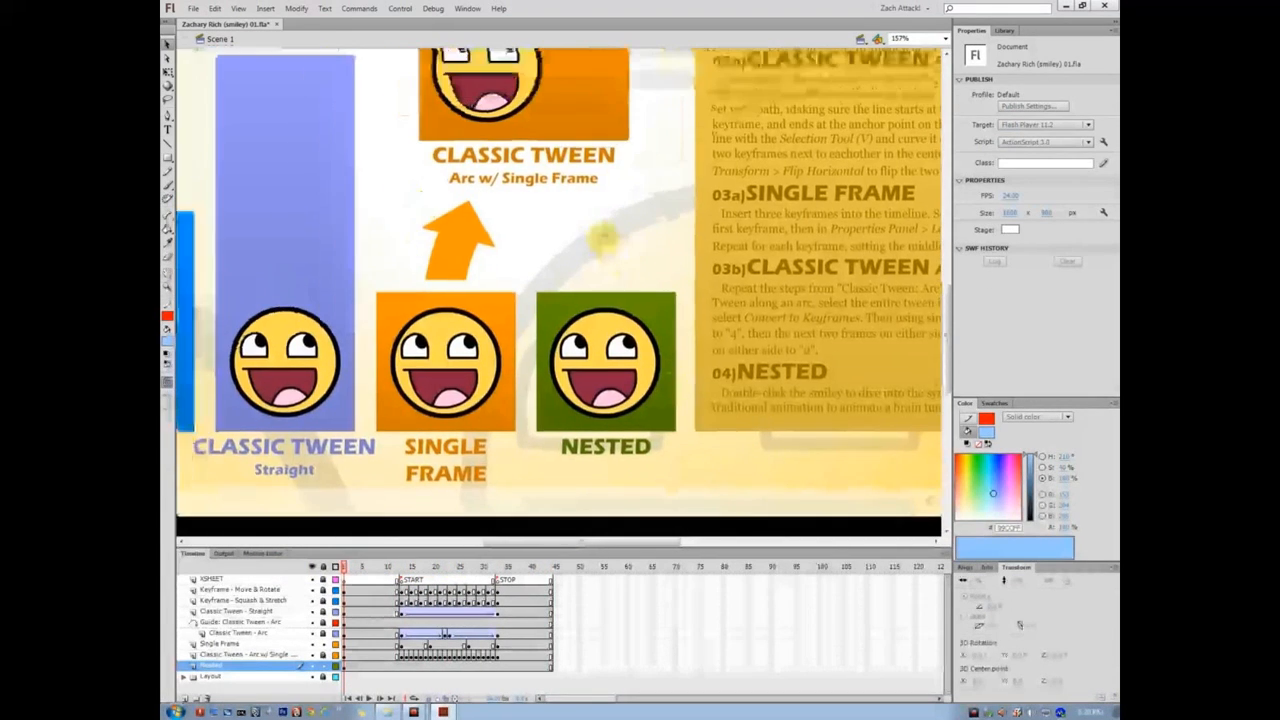
key("ctrl+minus")
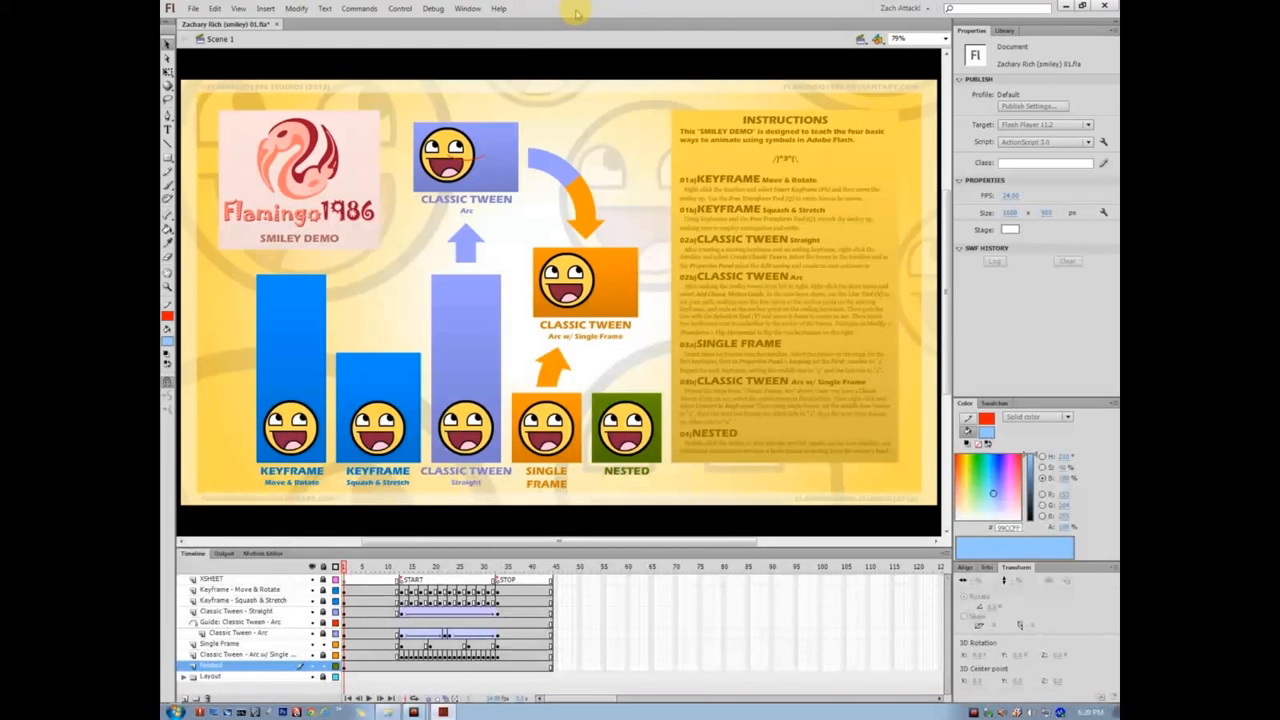
- Move the program window aside, draw a diagonal line above the Squash & Stretch column, bend it into an arc and undo the drawing
left_click_drag(577, 12, 808, 14)
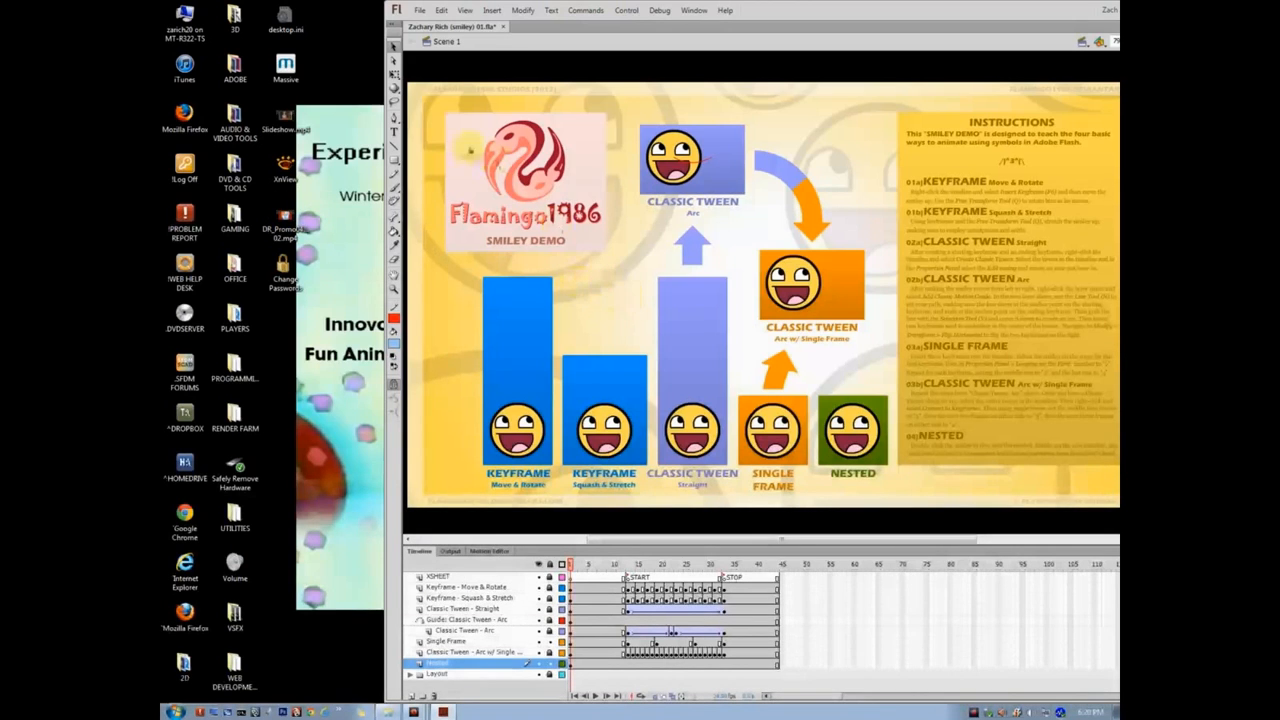
key("n")
left_click_drag(572, 300, 680, 248)
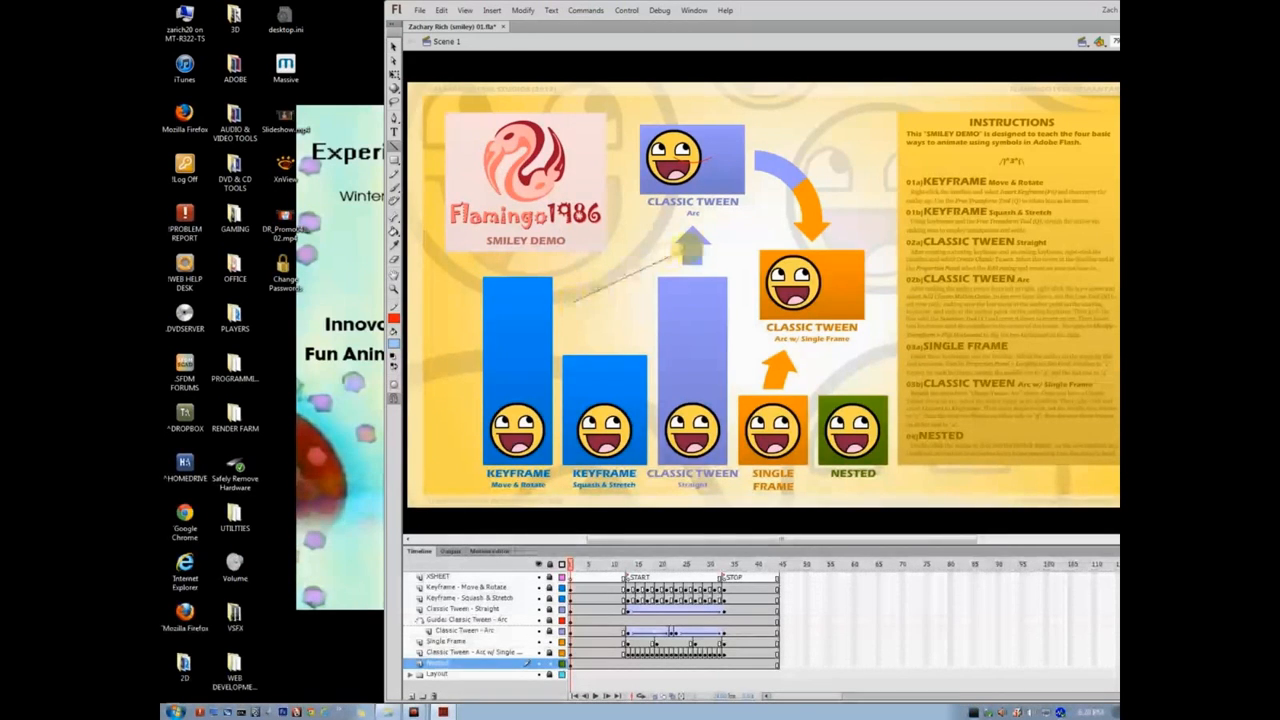
left_click(394, 46)
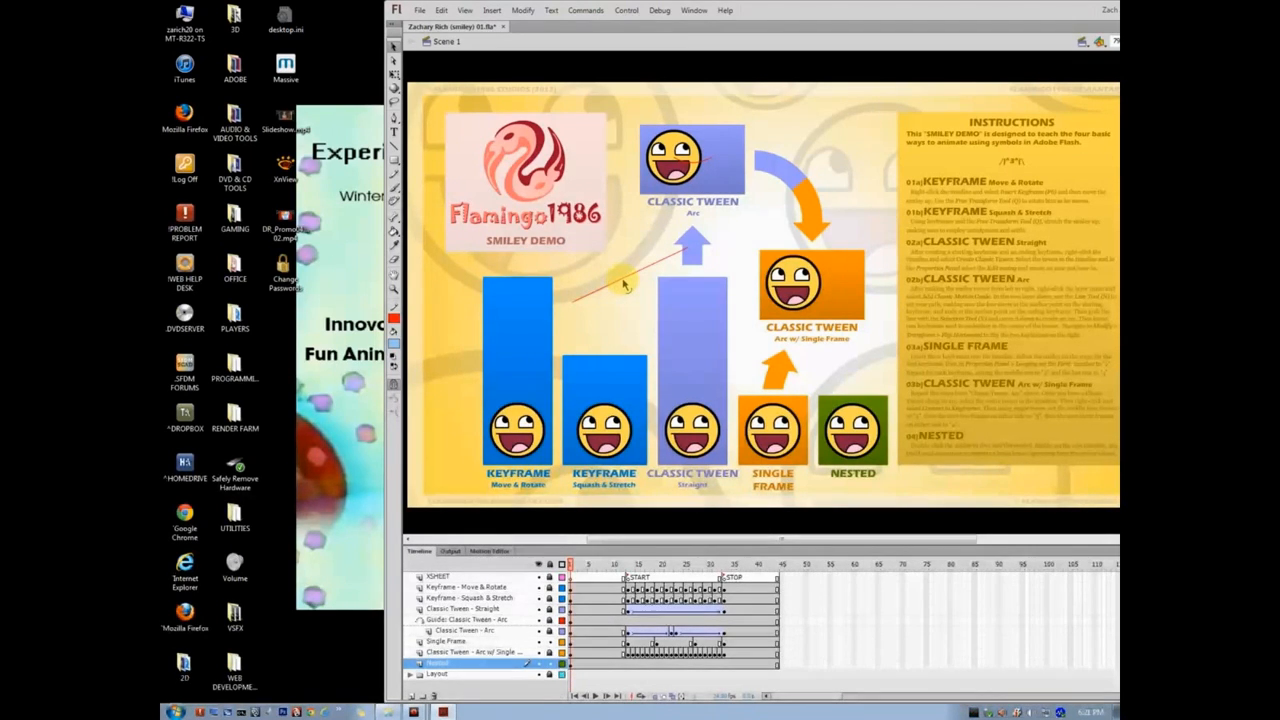
mouse_move(623, 281)
left_mouse_down()
mouse_move(656, 369)
mouse_move(626, 271)
mouse_move(594, 239)
mouse_move(575, 270)
left_mouse_up()
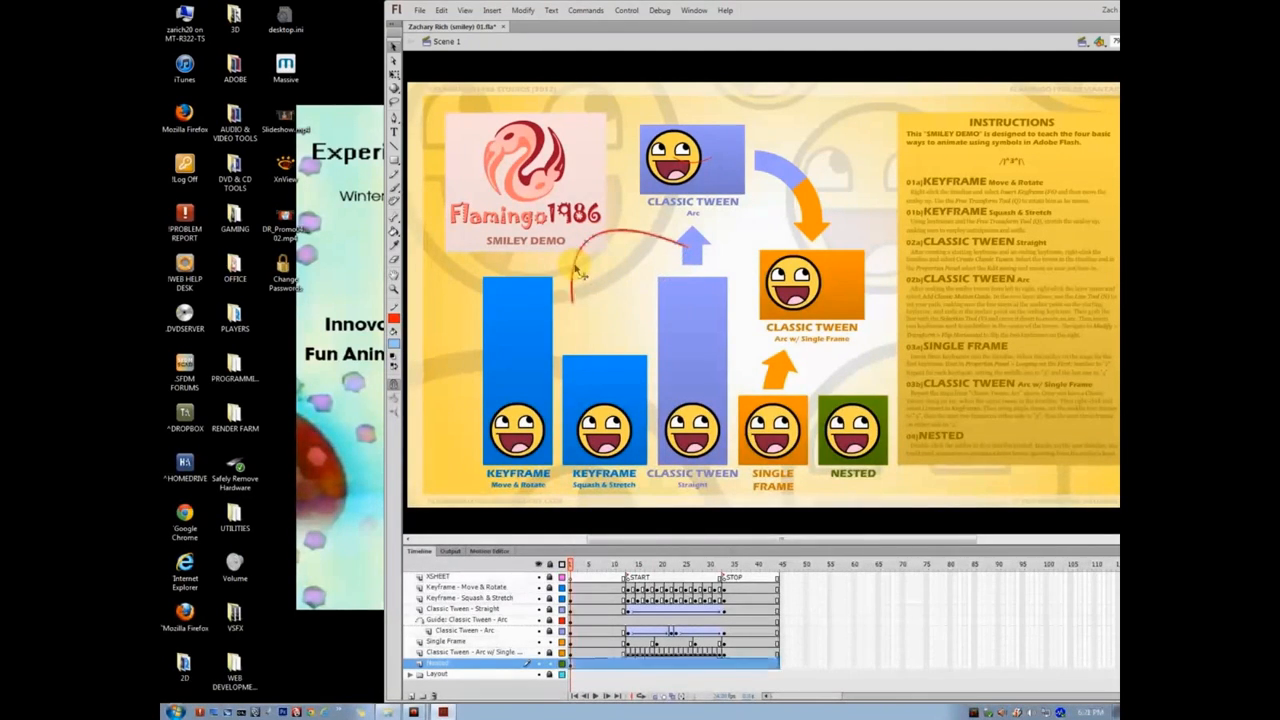
key("ctrl+z")
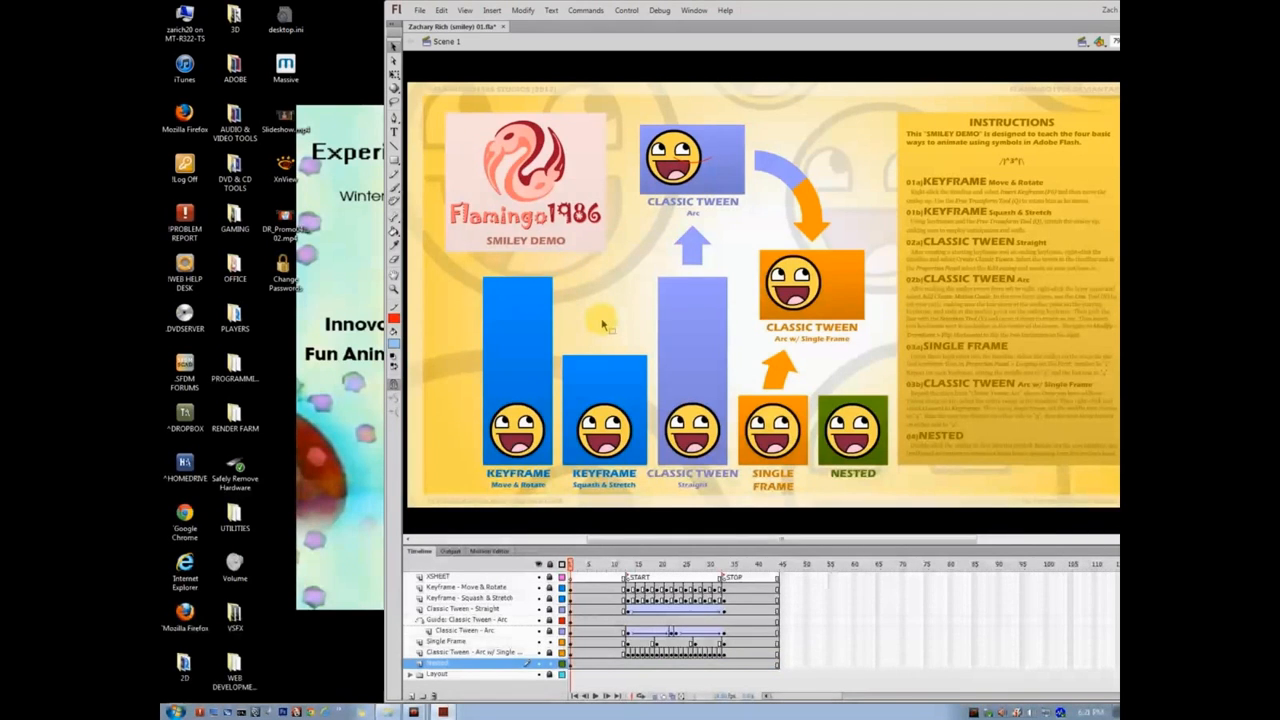